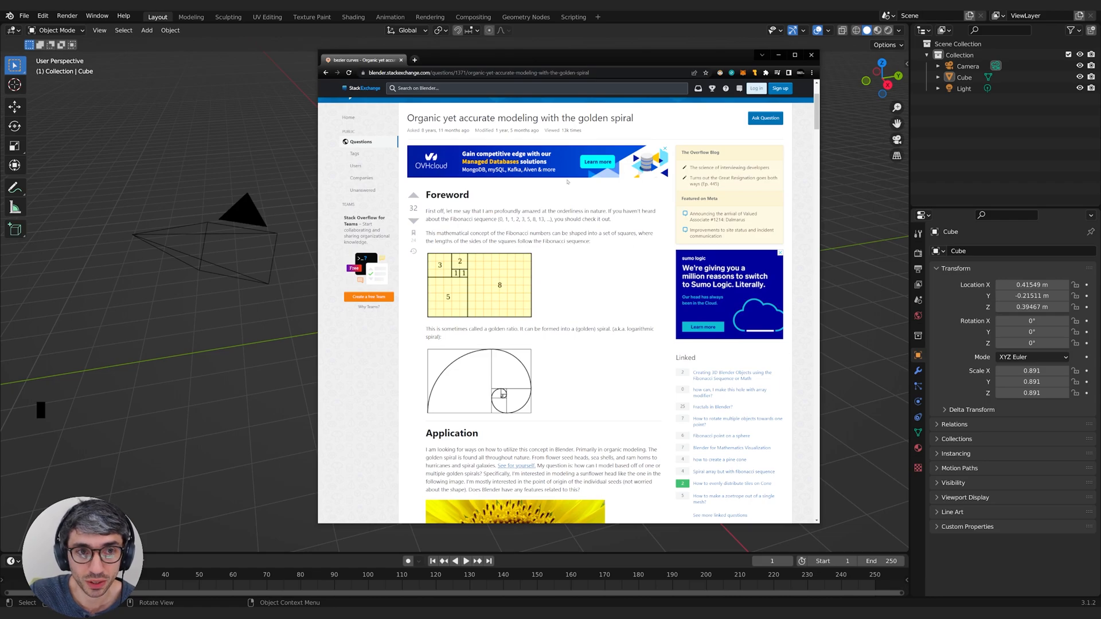
# Step: Find the accepted answer on the golden spiral page, copy its complete Python spiral script, and move the browser window out of the way
pyautogui.scroll(-6, 612, 225)
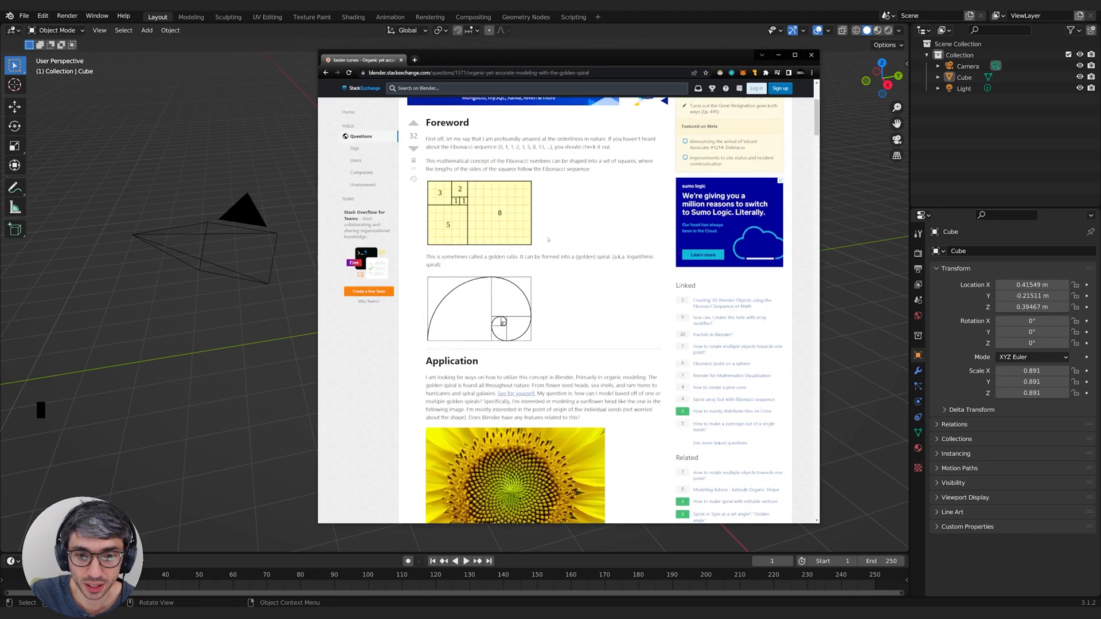
pyautogui.scroll(-10, 553, 238)
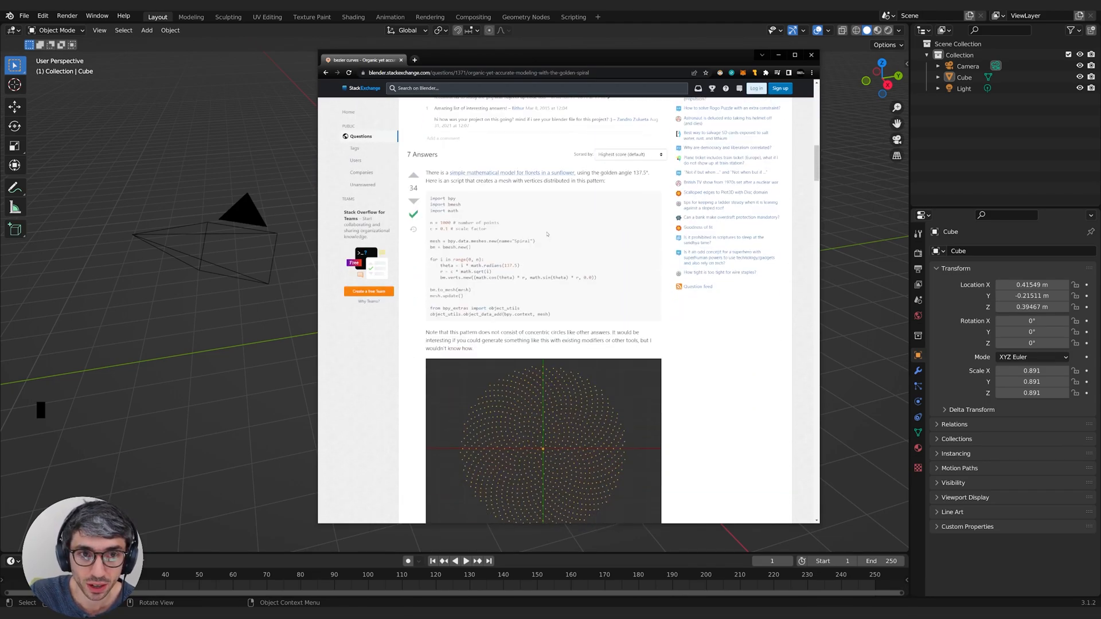
pyautogui.scroll(5, 549, 232)
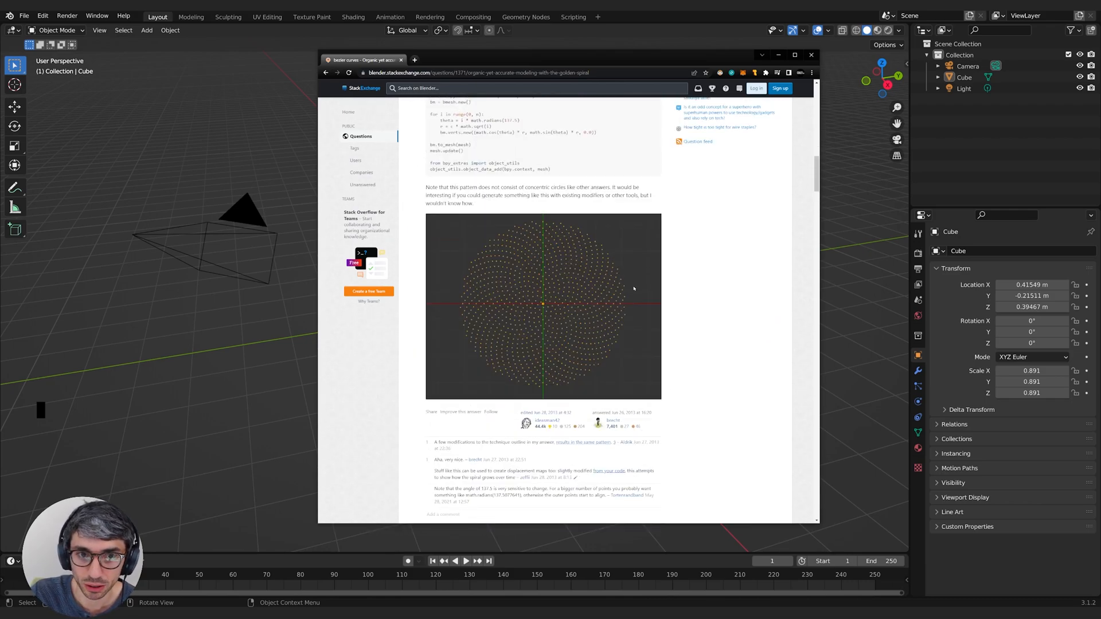
pyautogui.scroll(2, 633, 288)
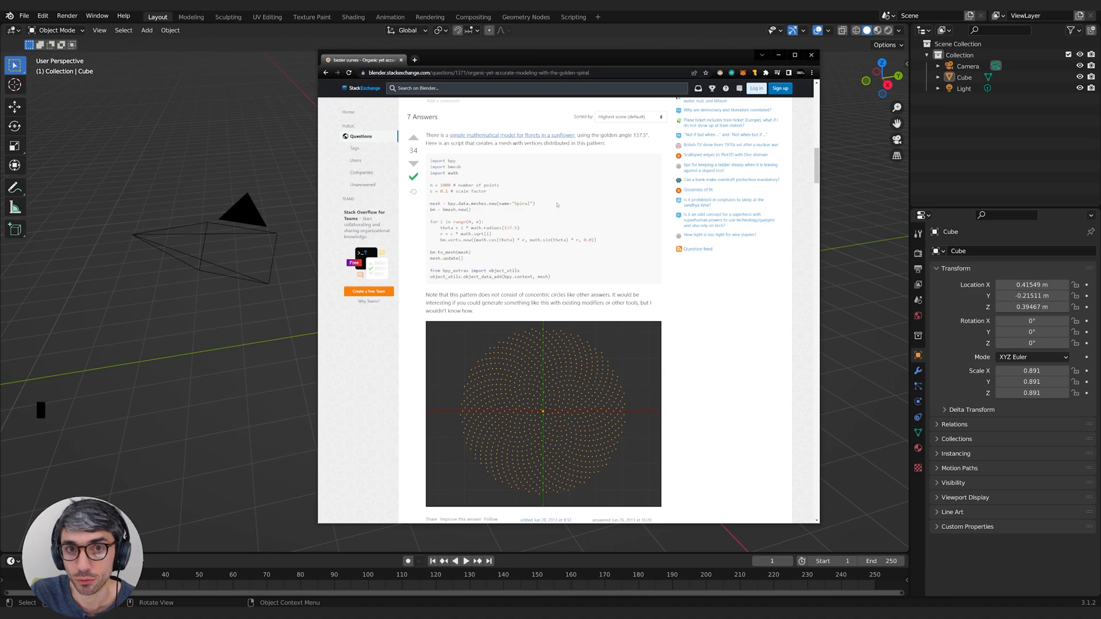
pyautogui.scroll(10, 522, 264)
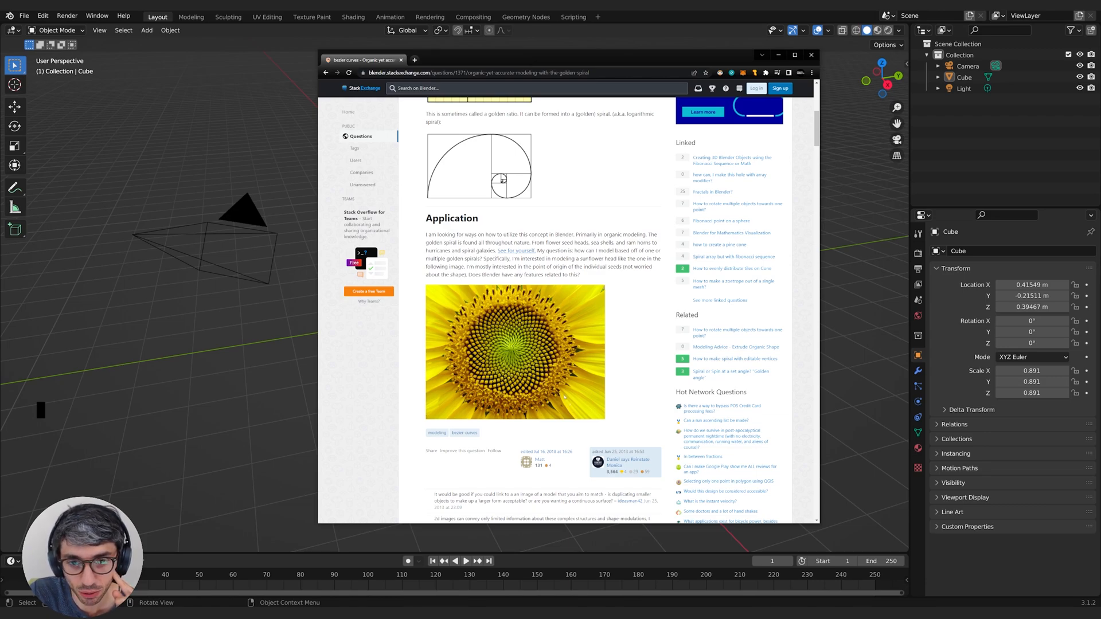
pyautogui.scroll(-10, 541, 360)
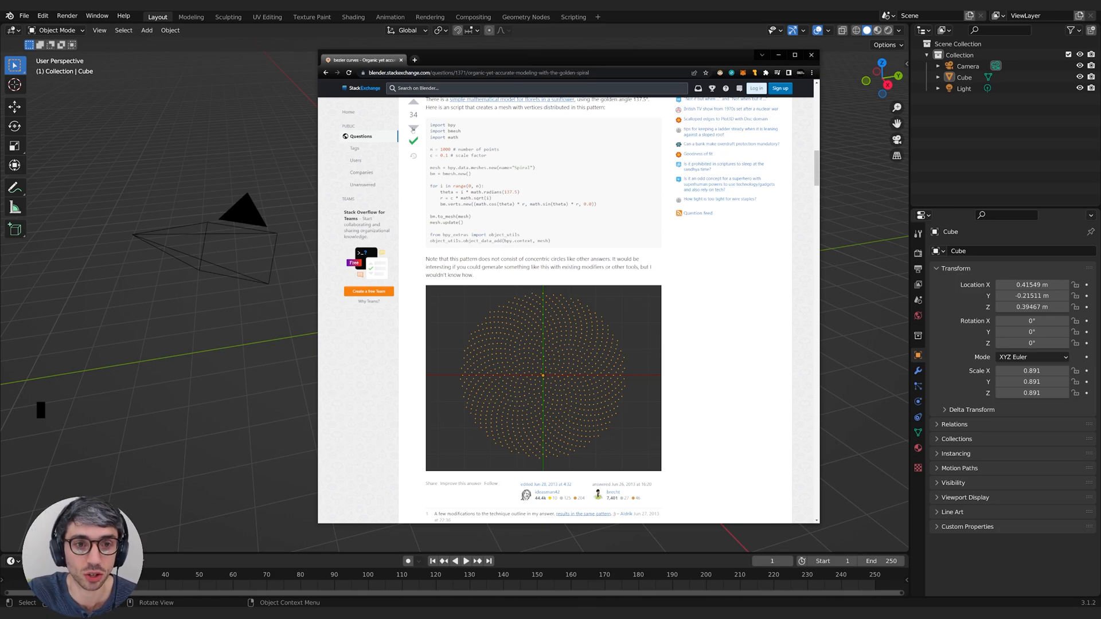
pyautogui.moveTo(430, 124); pyautogui.dragTo(551, 242)
pyautogui.rightClick(461, 198)
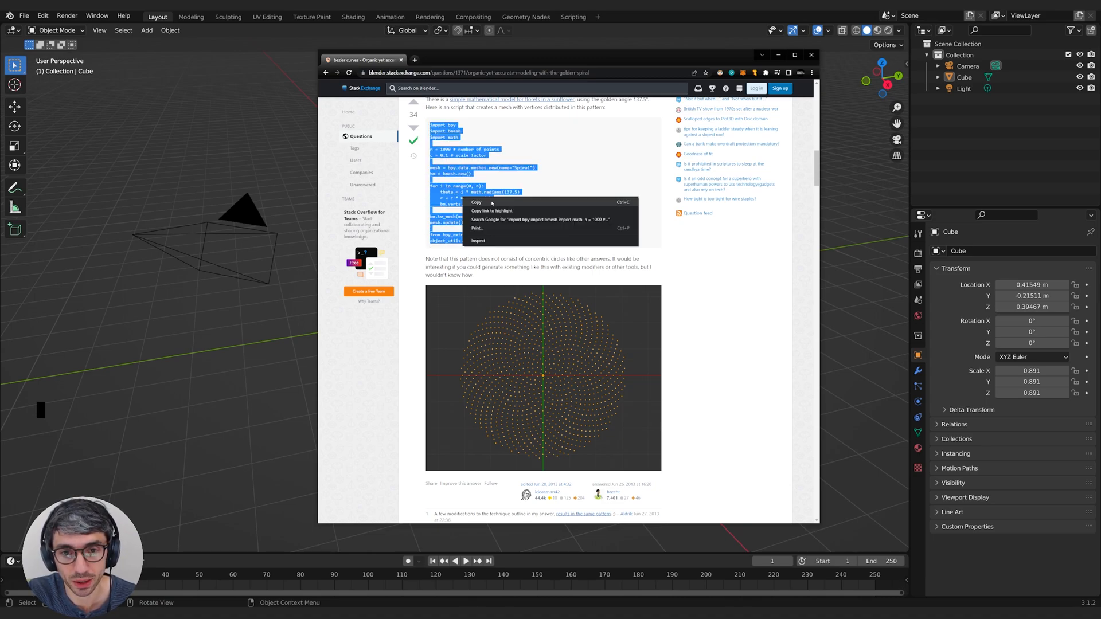
pyautogui.click(602, 203)
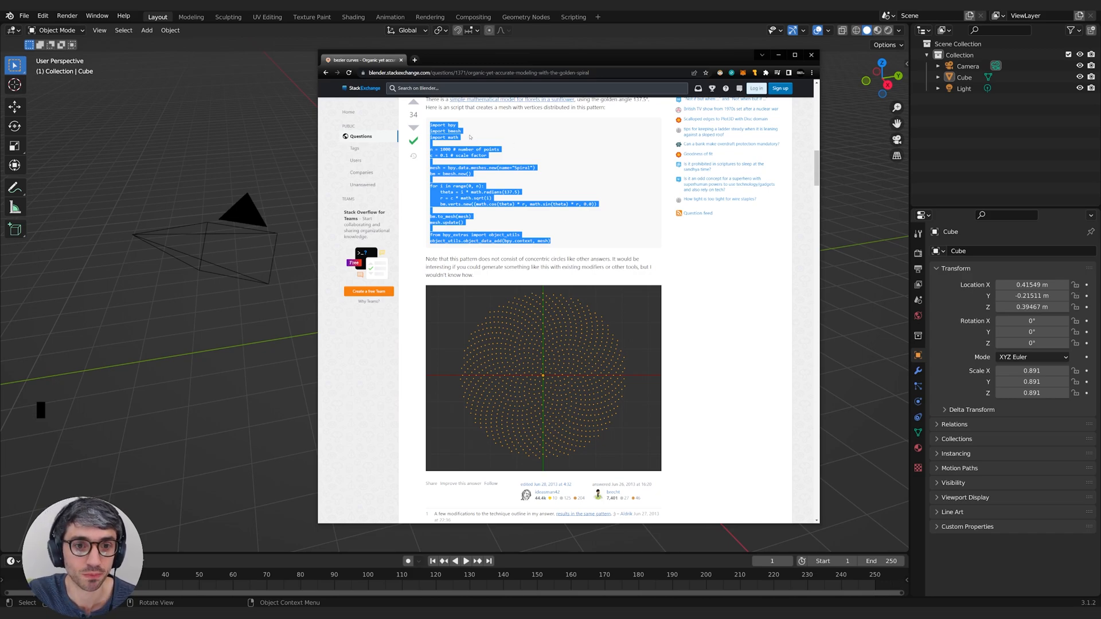
pyautogui.moveTo(491, 59); pyautogui.dragTo(0, 110)
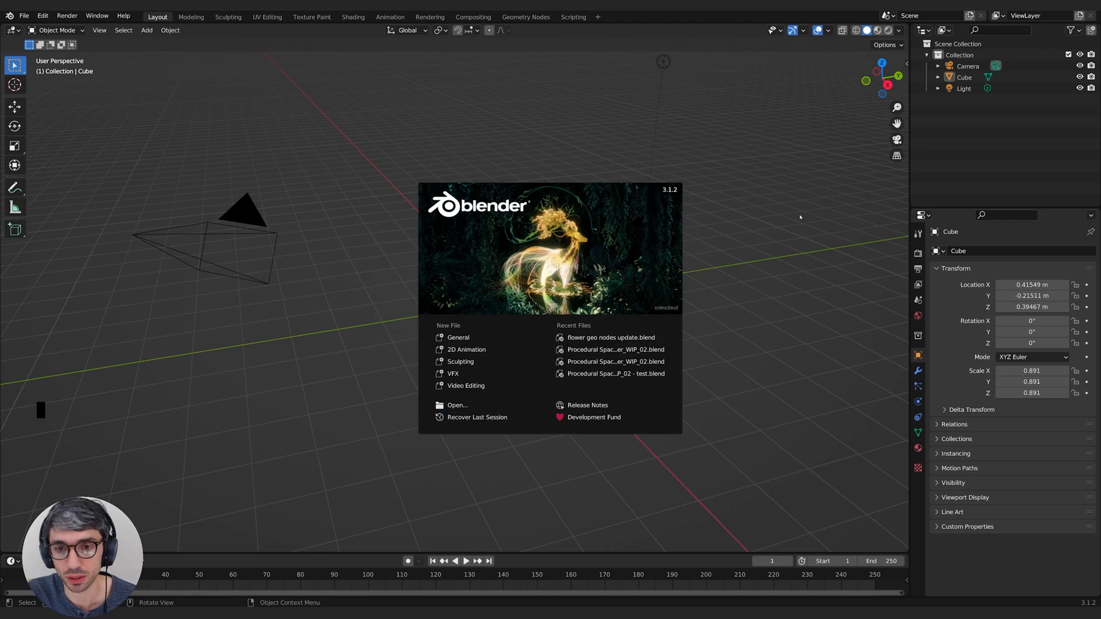
# Step: Dismiss the splash screen, delete the camera from the scene and select the cube
pyautogui.click(746, 245)
pyautogui.moveTo(746, 245); pyautogui.dragTo(516, 287, button='middle')
pyautogui.click(277, 261)
pyautogui.press('x')
pyautogui.click(277, 261)
pyautogui.keyDown('shift'); pyautogui.moveTo(321, 255); pyautogui.dragTo(367, 247, button='middle'); pyautogui.keyUp('shift')
pyautogui.click(554, 264)
# Step: Enlarge the timeline area, turn it into a Geometry Node Editor and create a new node tree on the cube
pyautogui.moveTo(585, 553); pyautogui.dragTo(588, 354)
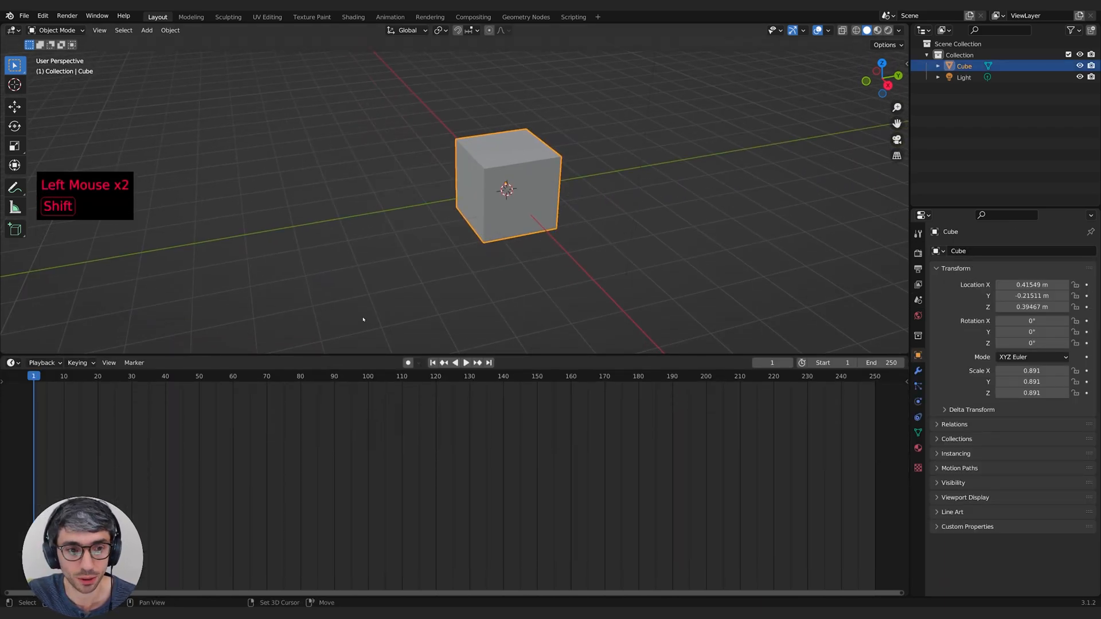
pyautogui.keyDown('shift'); pyautogui.moveTo(420, 308); pyautogui.dragTo(428, 312, button='middle'); pyautogui.keyUp('shift')
pyautogui.click(12, 363)
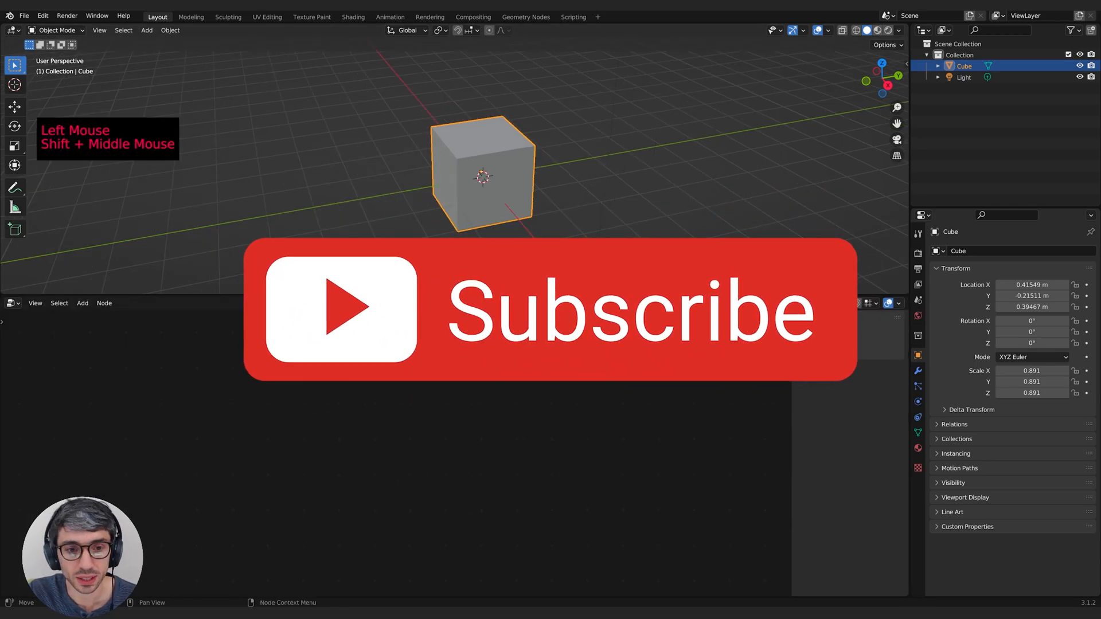
pyautogui.click(483, 303)
# Step: Spread the Group Input and Group Output nodes apart to leave room between them
pyautogui.moveTo(389, 415); pyautogui.dragTo(502, 377, button='middle')
pyautogui.scroll(2, 501, 417)
pyautogui.moveTo(501, 417); pyautogui.dragTo(498, 421, button='middle')
pyautogui.moveTo(405, 438); pyautogui.dragTo(283, 460)
pyautogui.moveTo(605, 428); pyautogui.dragTo(634, 441)
pyautogui.moveTo(580, 388); pyautogui.dragTo(545, 413, button='middle')
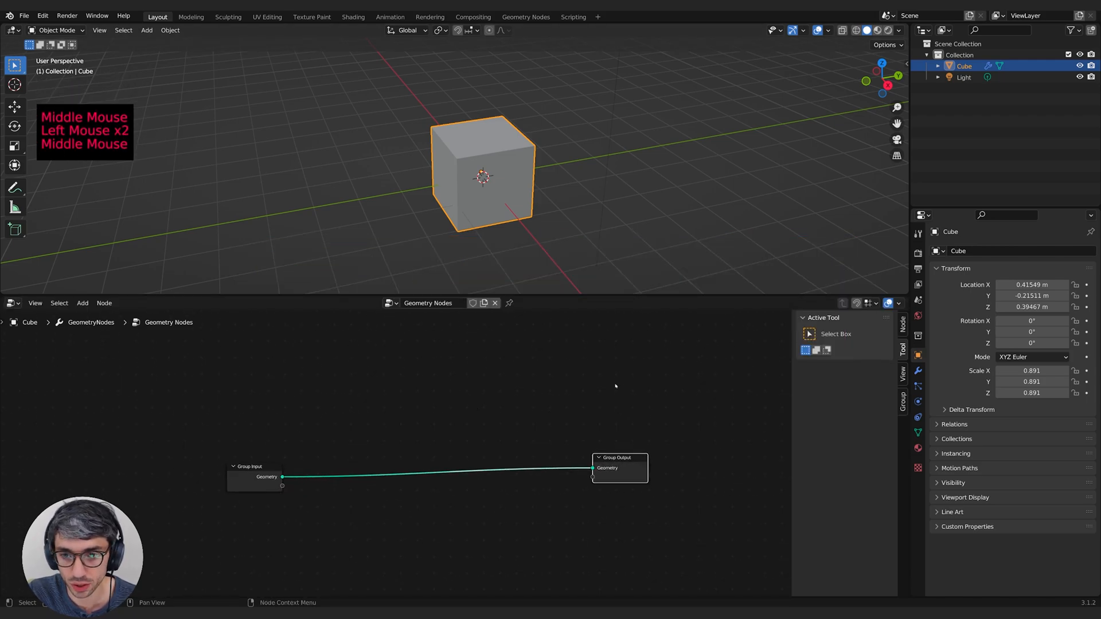
# Step: Split off a Text Editor area and paste the copied spiral script into a new text
pyautogui.moveTo(2, 298); pyautogui.dragTo(379, 396)
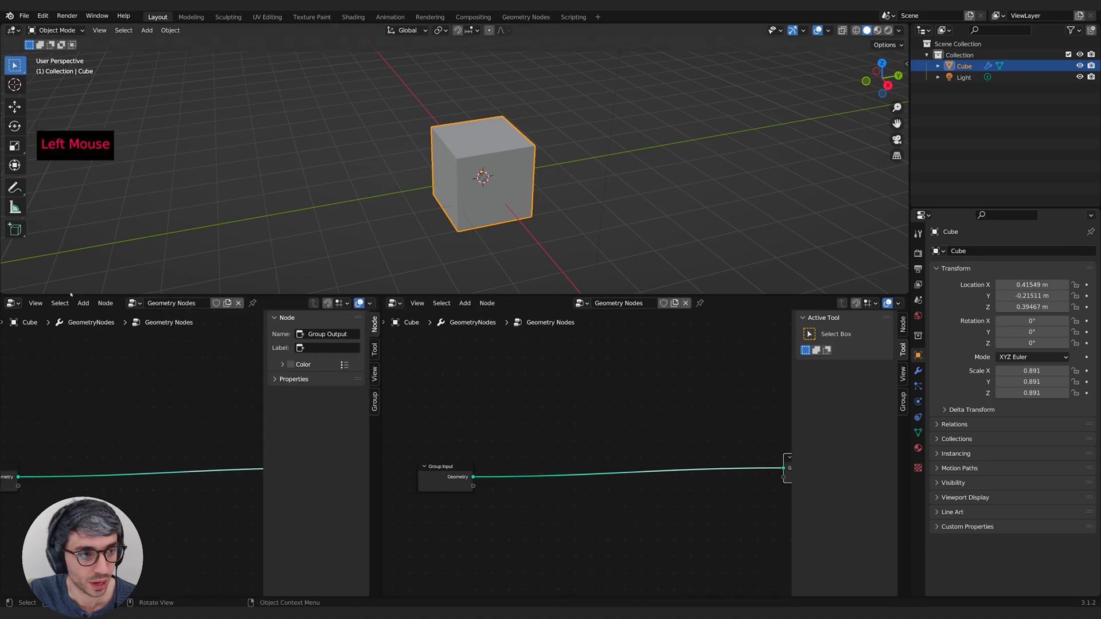
pyautogui.click(12, 303)
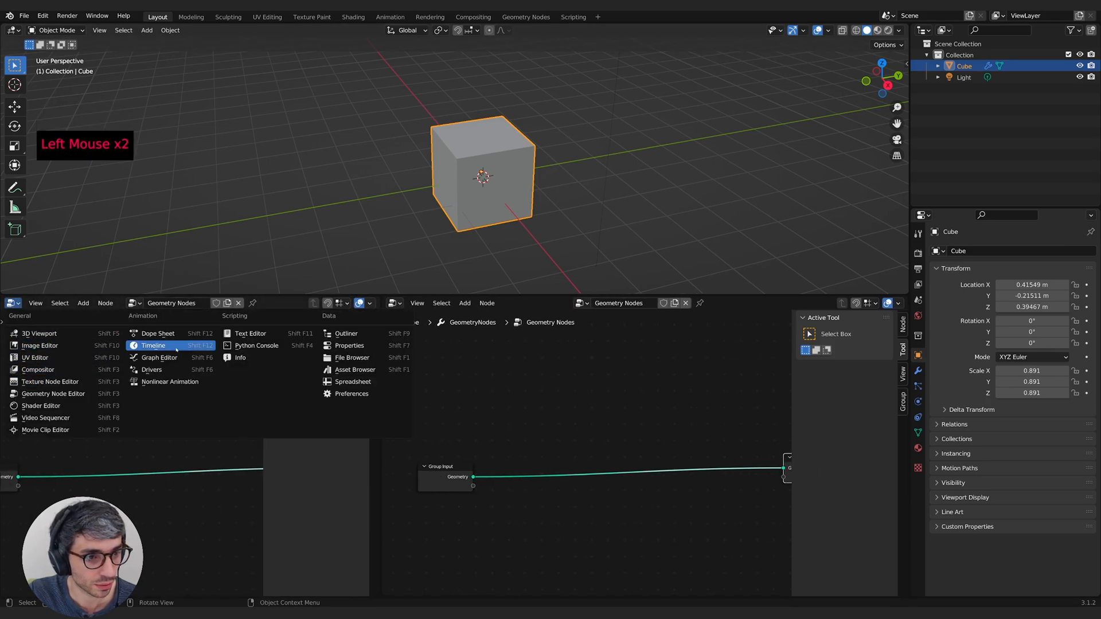
pyautogui.click(250, 333)
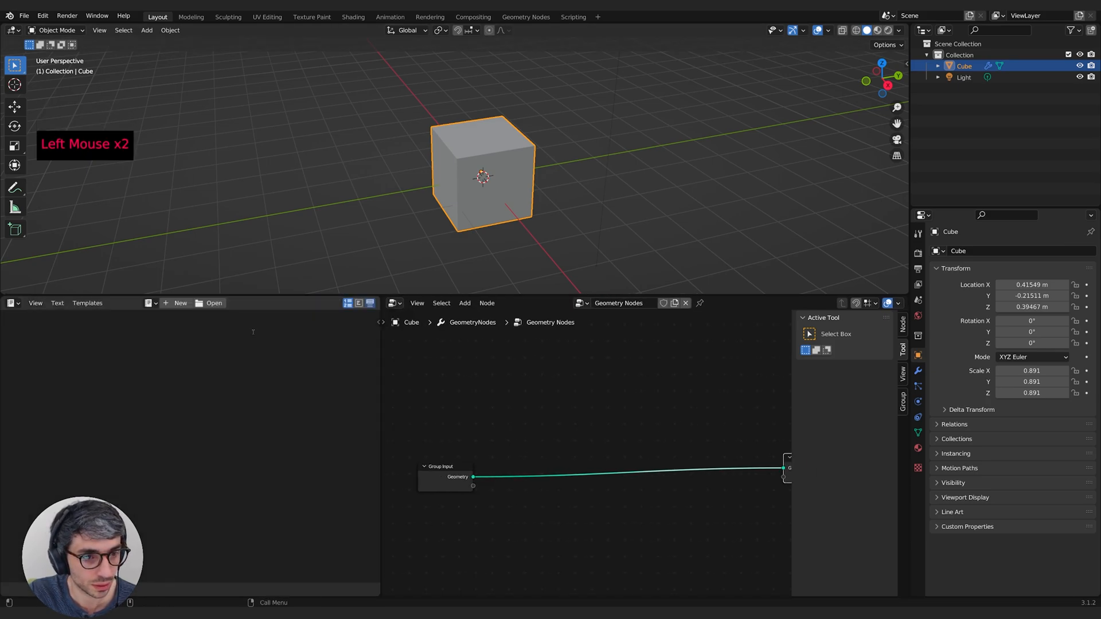
pyautogui.click(177, 302)
pyautogui.hotkey('ctrl', 'v')
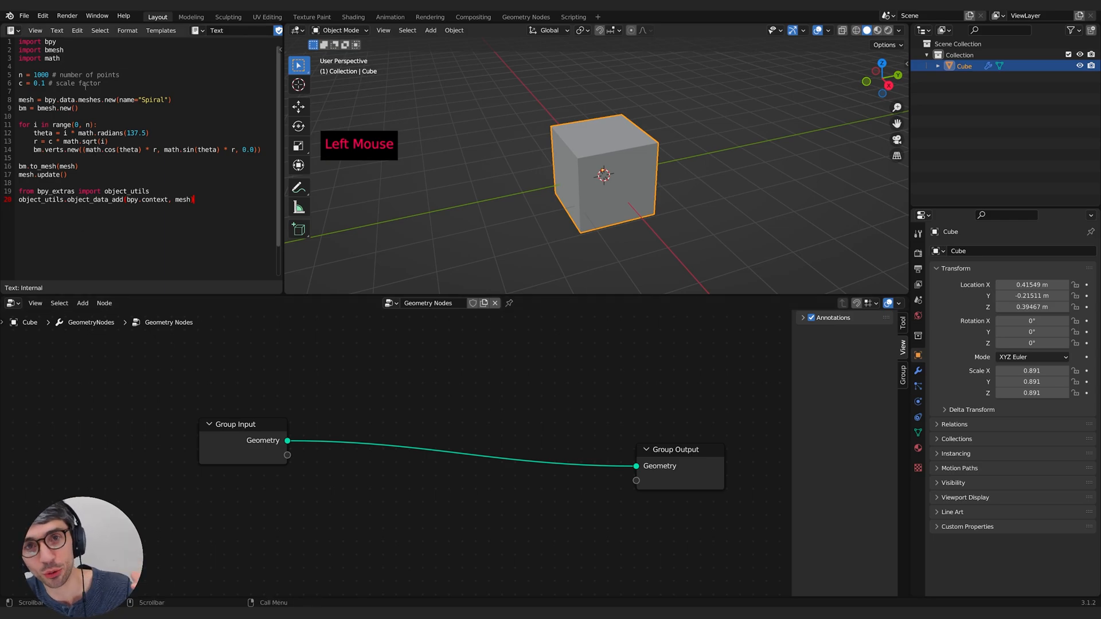
# Step: Delete the Group Input node from the cube's node tree, leaving only the Group Output
pyautogui.click(413, 393)
pyautogui.moveTo(413, 394); pyautogui.dragTo(435, 395, button='middle')
pyautogui.moveTo(274, 427); pyautogui.dragTo(248, 438)
pyautogui.click(422, 376)
pyautogui.moveTo(422, 377); pyautogui.dragTo(458, 365, button='middle')
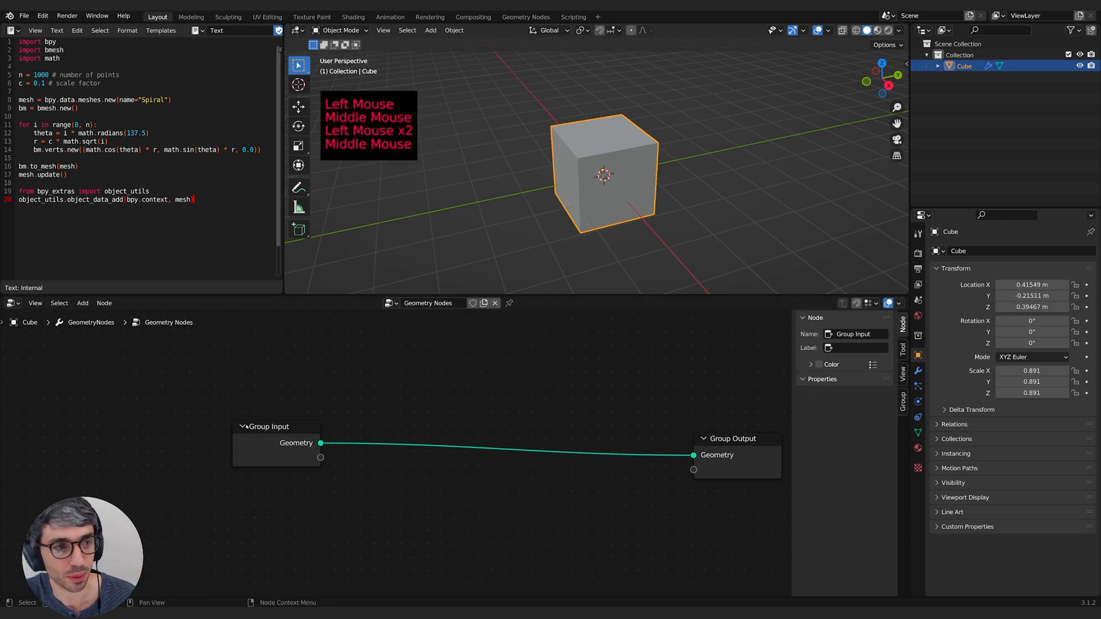
pyautogui.click(291, 453)
pyautogui.press('x')
pyautogui.click(291, 435)
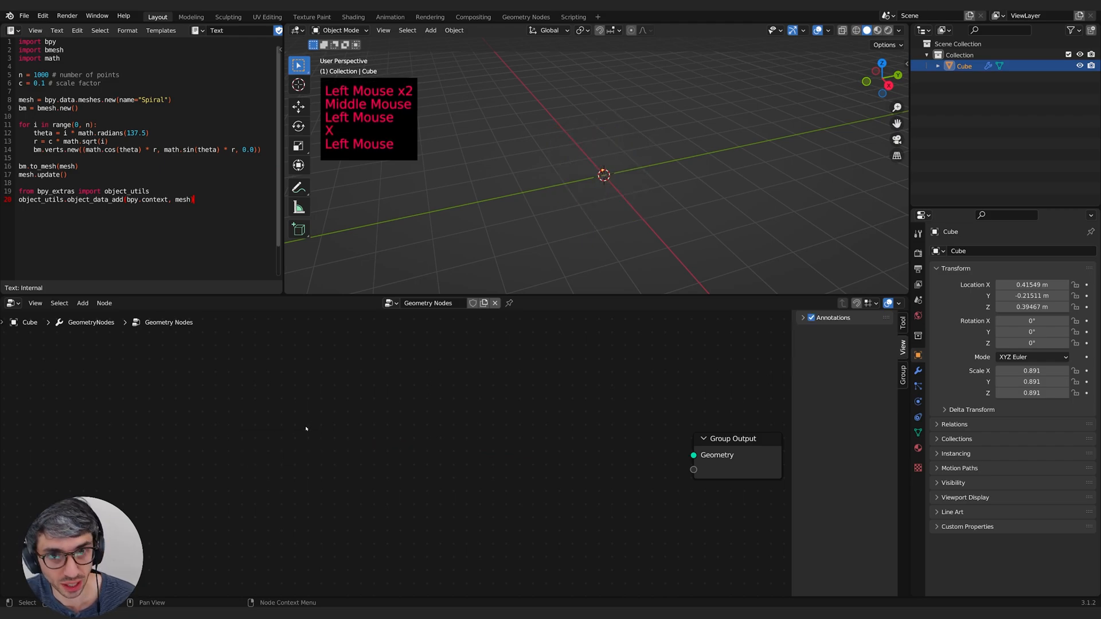
# Step: Add a Value node in the empty space well before the Group Output node
pyautogui.moveTo(692, 458)
pyautogui.keyDown('shift'); pyautogui.mouseDown(button='middle')
pyautogui.moveTo(656, 451)
pyautogui.moveTo(712, 451)
pyautogui.mouseUp(button='middle'); pyautogui.keyUp('shift')
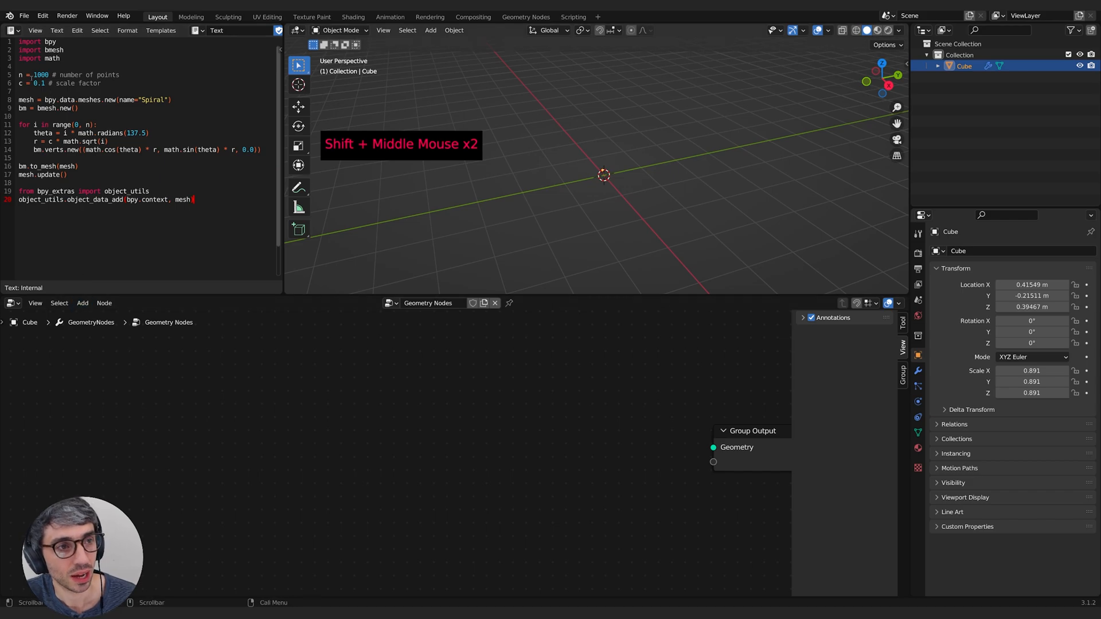
pyautogui.click(332, 373)
pyautogui.hotkey('shift', 'a')
pyautogui.write('va')
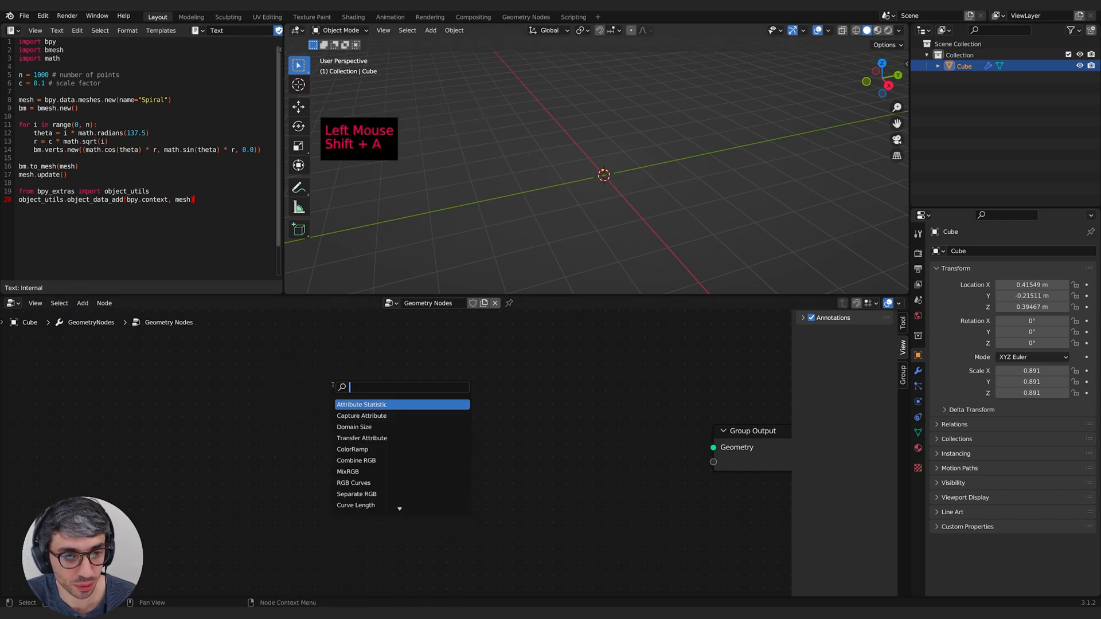
pyautogui.press('Return')
pyautogui.click(399, 507)
# Step: Label the Value node "n", set its value to 1000 and reposition it slightly higher
pyautogui.doubleClick(851, 348)
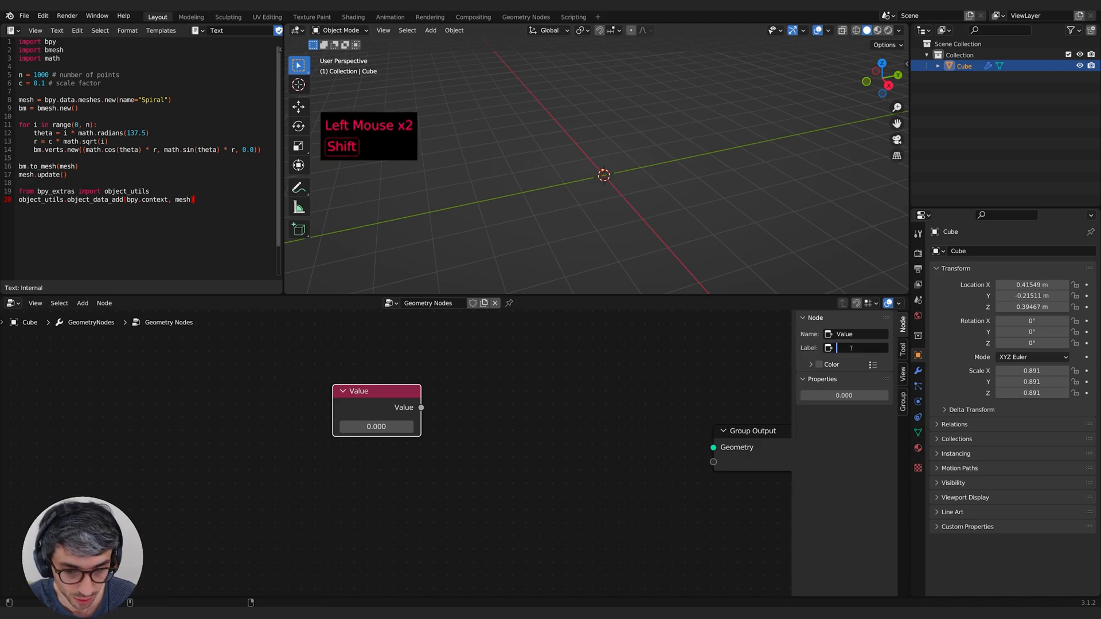
pyautogui.write('n')
pyautogui.press('Return')
pyautogui.click(377, 426)
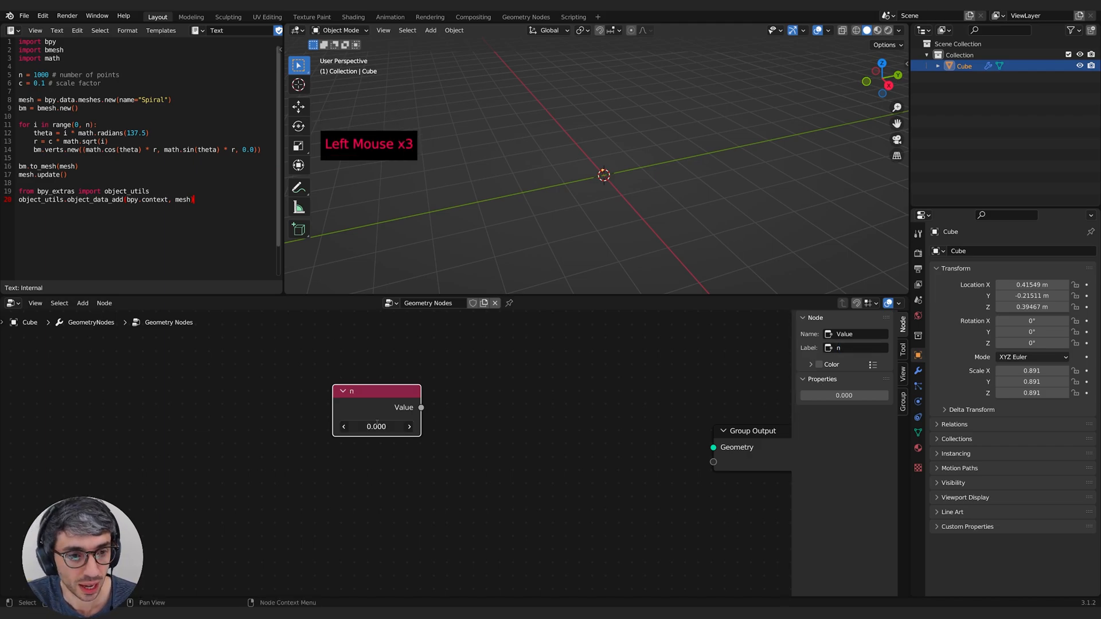
pyautogui.write('1000')
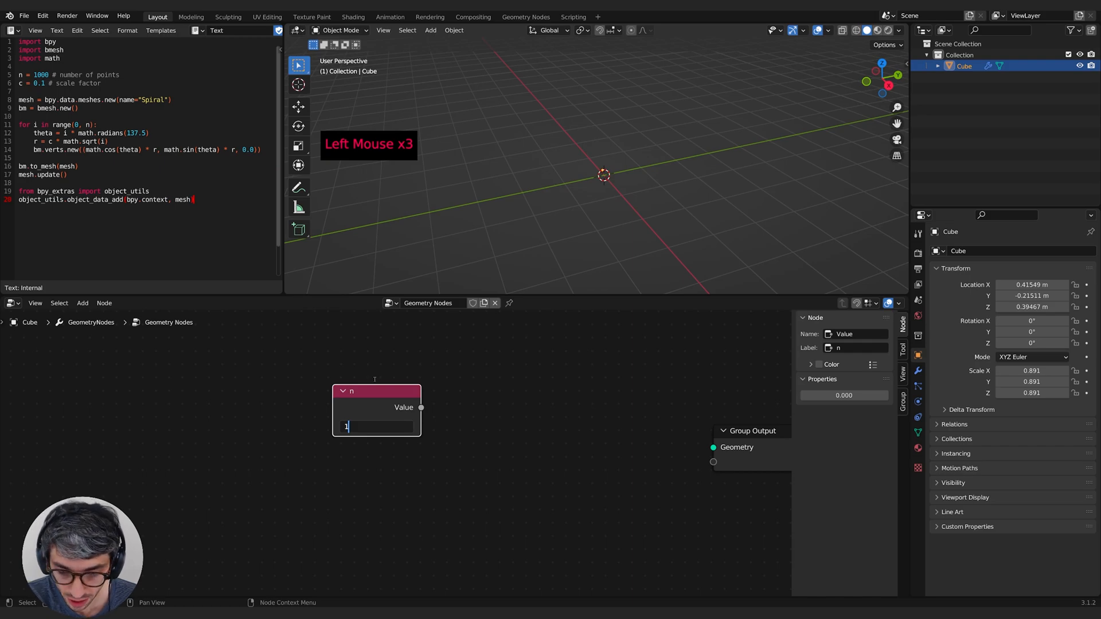
pyautogui.press('Return')
pyautogui.moveTo(390, 400); pyautogui.dragTo(374, 361)
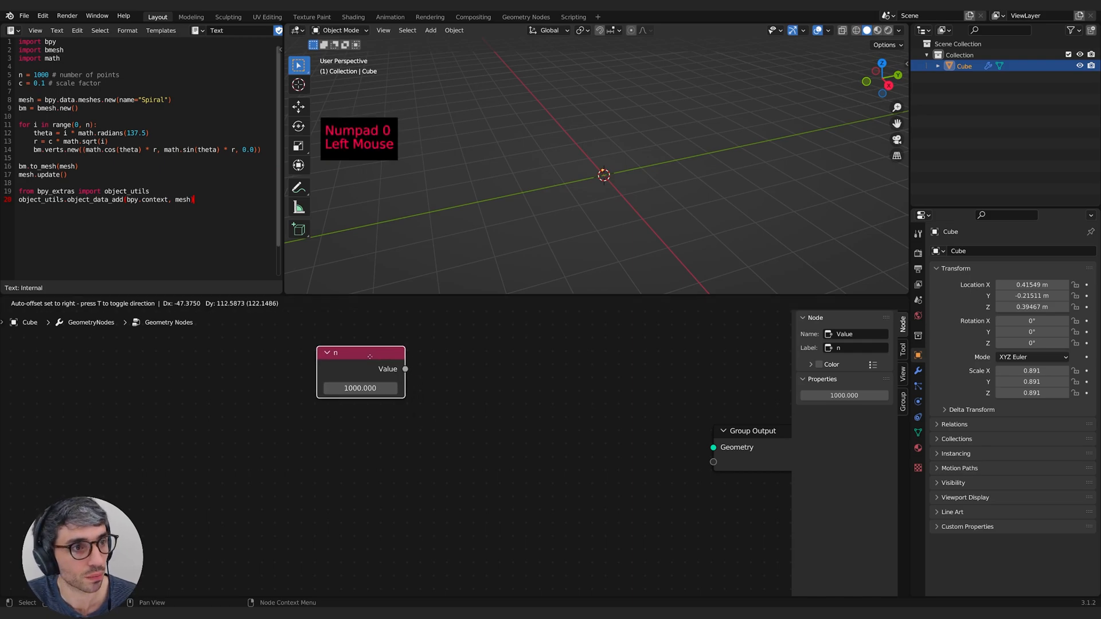
# Step: Duplicate the n node, place the copy directly below it and label the copy "c"
pyautogui.click(363, 357)
pyautogui.hotkey('shift', 'd')
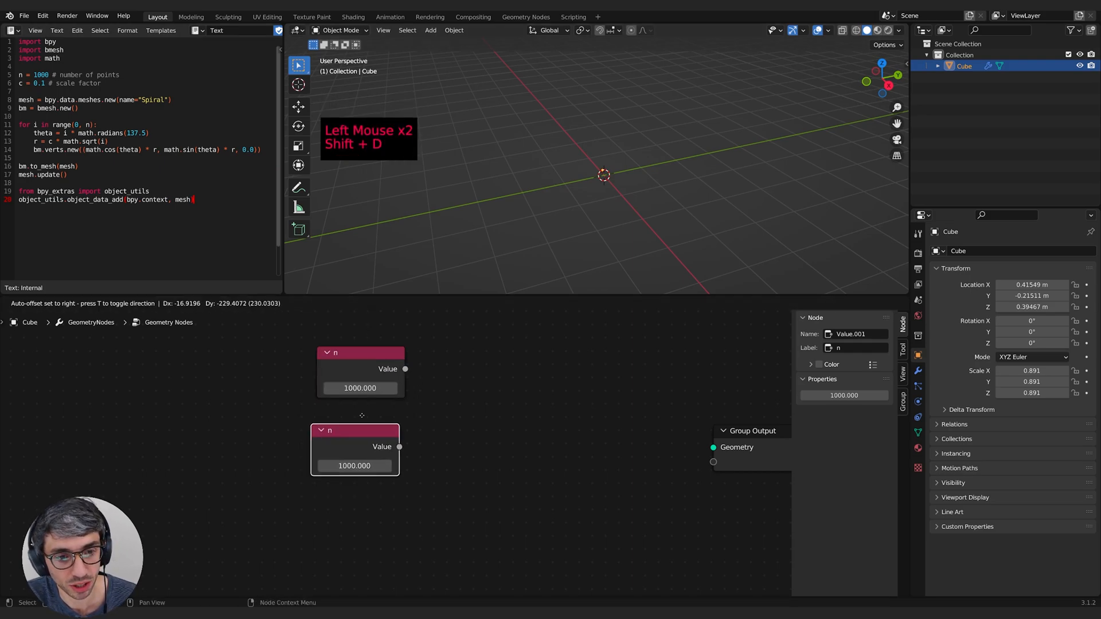
pyautogui.click(366, 416)
pyautogui.click(850, 348)
pyautogui.write('c')
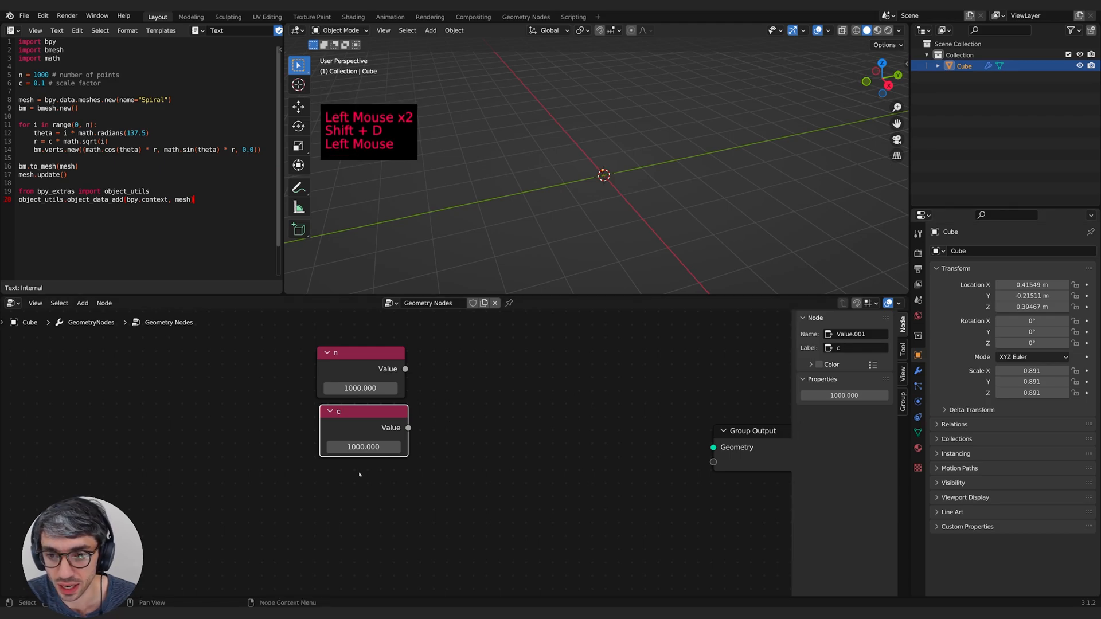
# Step: Set the value of the c node to 0.1, matching the script's scale factor
pyautogui.doubleClick(363, 447)
pyautogui.write('0.1')
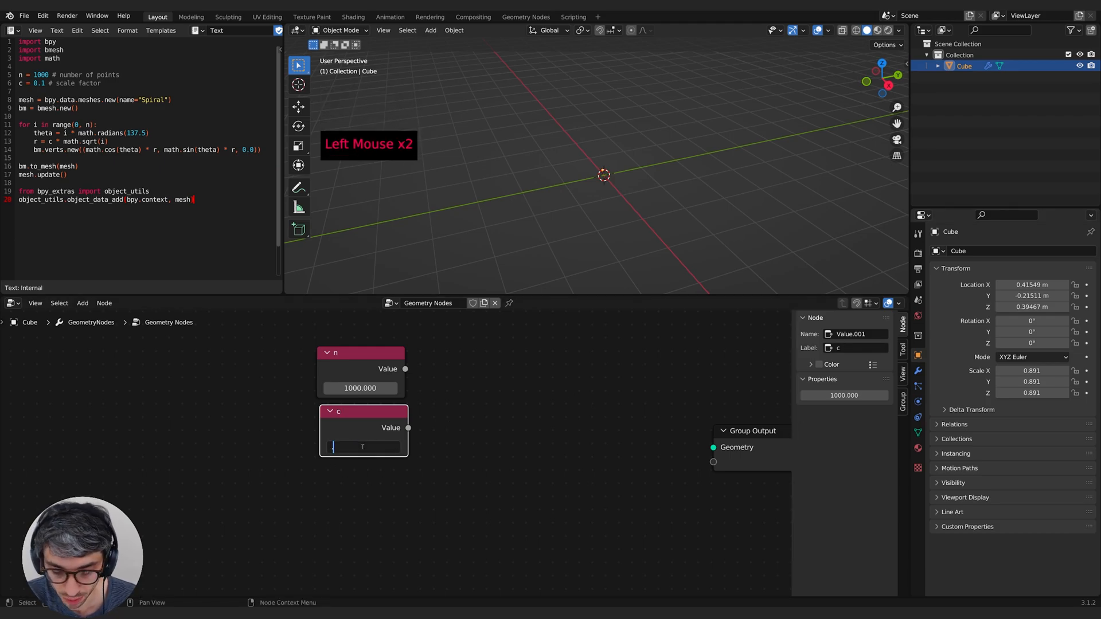
pyautogui.press('Return')
pyautogui.click(516, 450)
# Step: Extend the label of the c node to "c - scale factor"
pyautogui.click(361, 413)
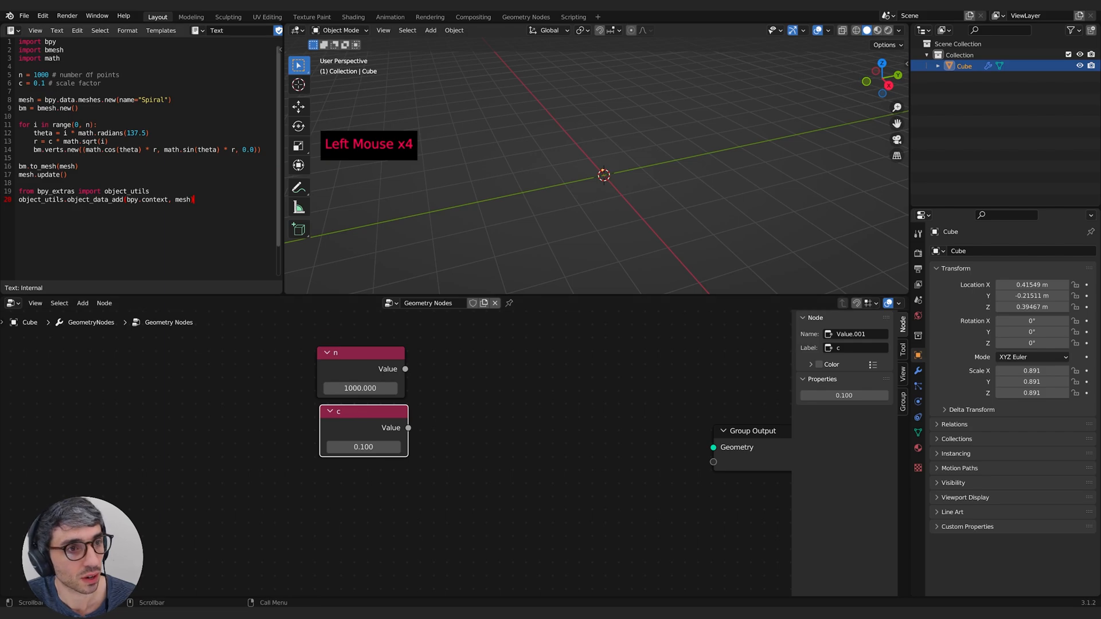
pyautogui.click(860, 335)
pyautogui.click(873, 348)
pyautogui.press('BackSpace')
pyautogui.write('c -')
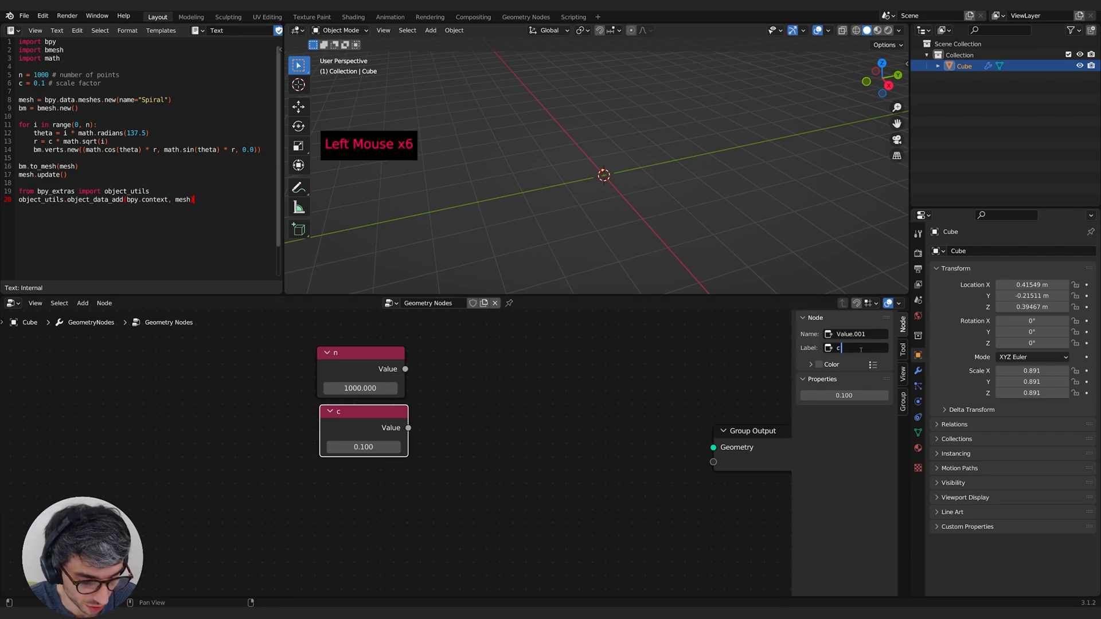
pyautogui.write(' scale factor')
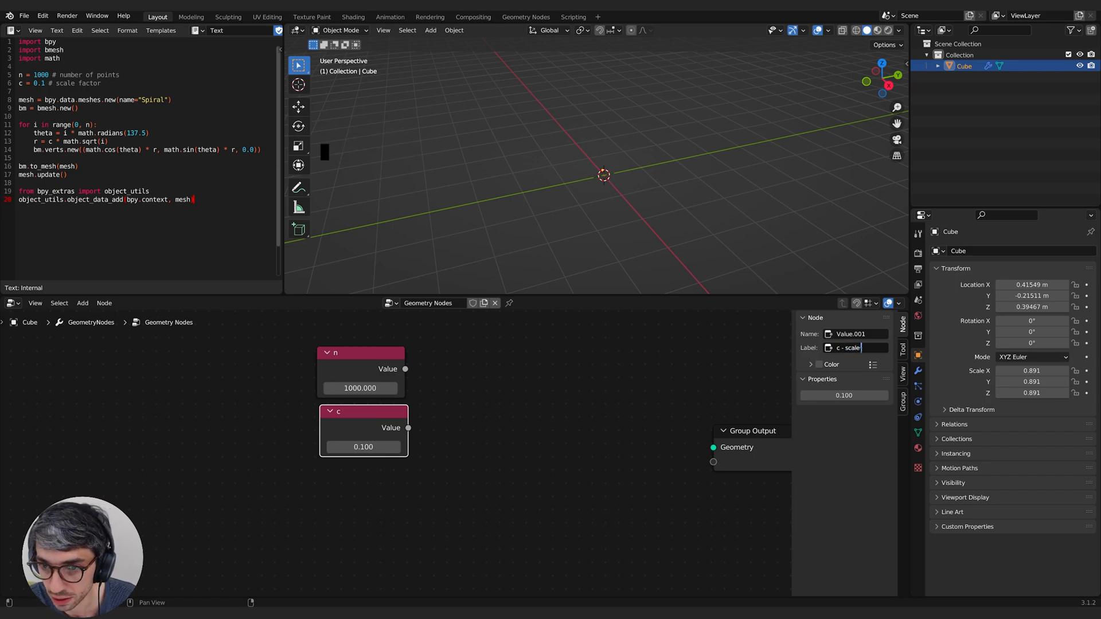
pyautogui.press('Return')
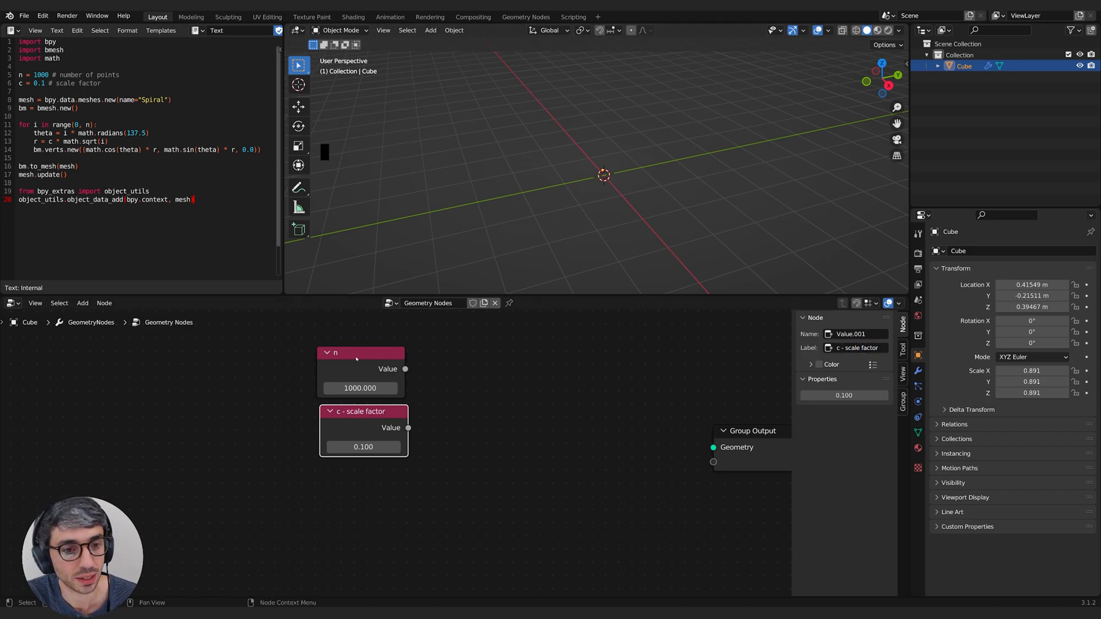
# Step: Change the label of the n node to "n - number of points"
pyautogui.click(395, 370)
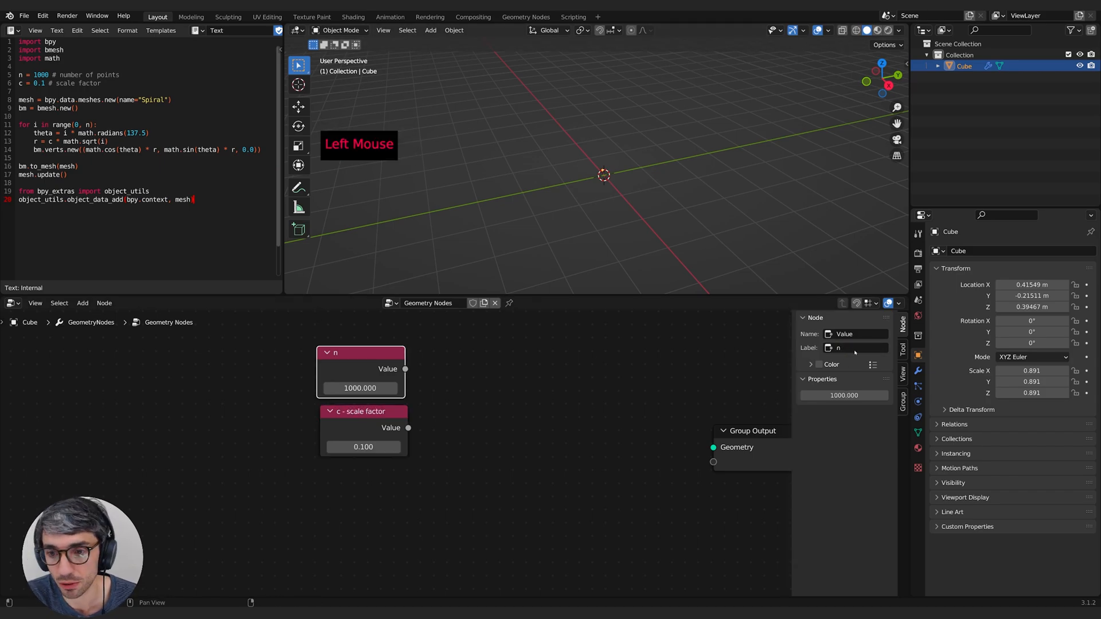
pyautogui.click(373, 377)
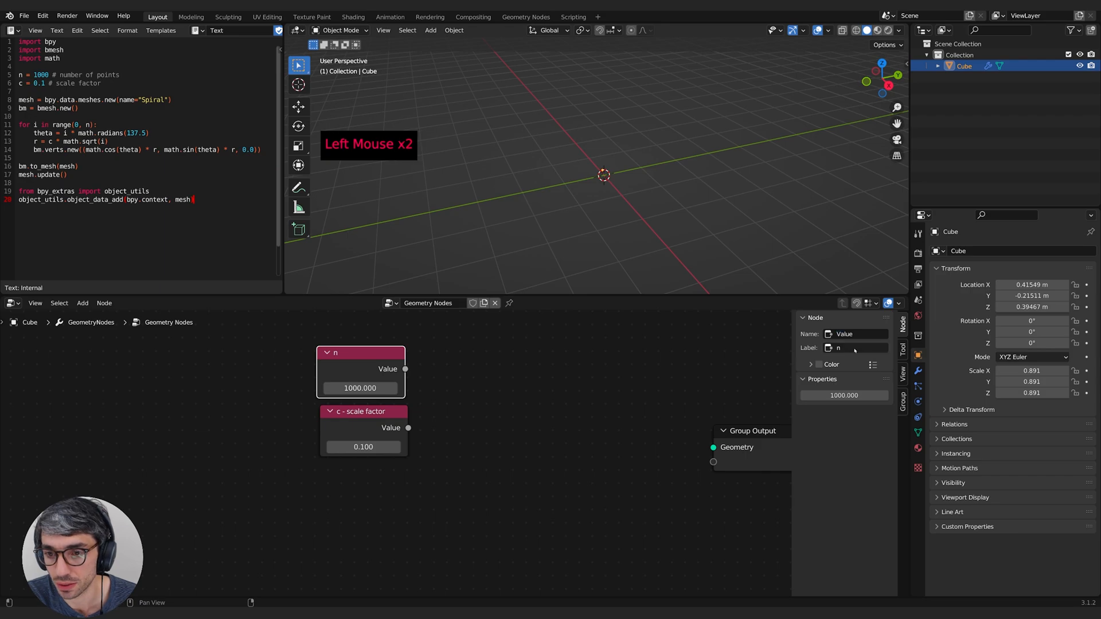
pyautogui.click(396, 380)
pyautogui.click(386, 425)
# Step: Move both labelled Value nodes together farther away from the Group Output to make room for more nodes
pyautogui.moveTo(480, 411); pyautogui.dragTo(403, 412, button='middle')
pyautogui.moveTo(433, 366); pyautogui.dragTo(325, 431)
pyautogui.press('g')
pyautogui.click(238, 435)
pyautogui.click(367, 441)
pyautogui.moveTo(371, 442); pyautogui.dragTo(520, 481, button='middle')
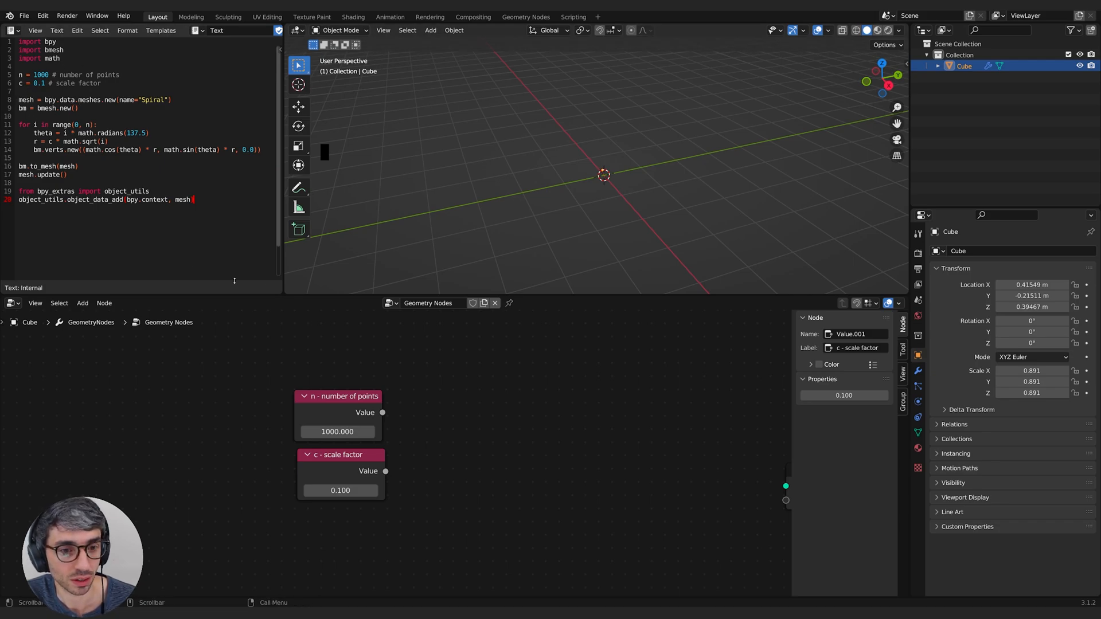
pyautogui.click(649, 418)
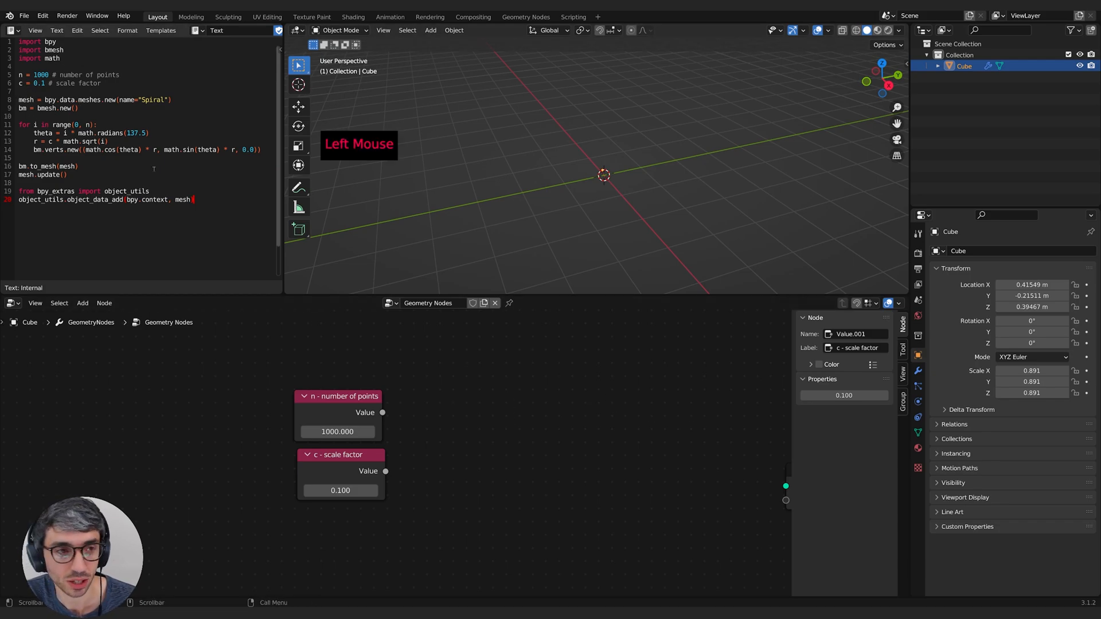
# Step: Highlight the script's for loop that computes theta, r and the vertex positions
pyautogui.moveTo(19, 125); pyautogui.dragTo(238, 153)
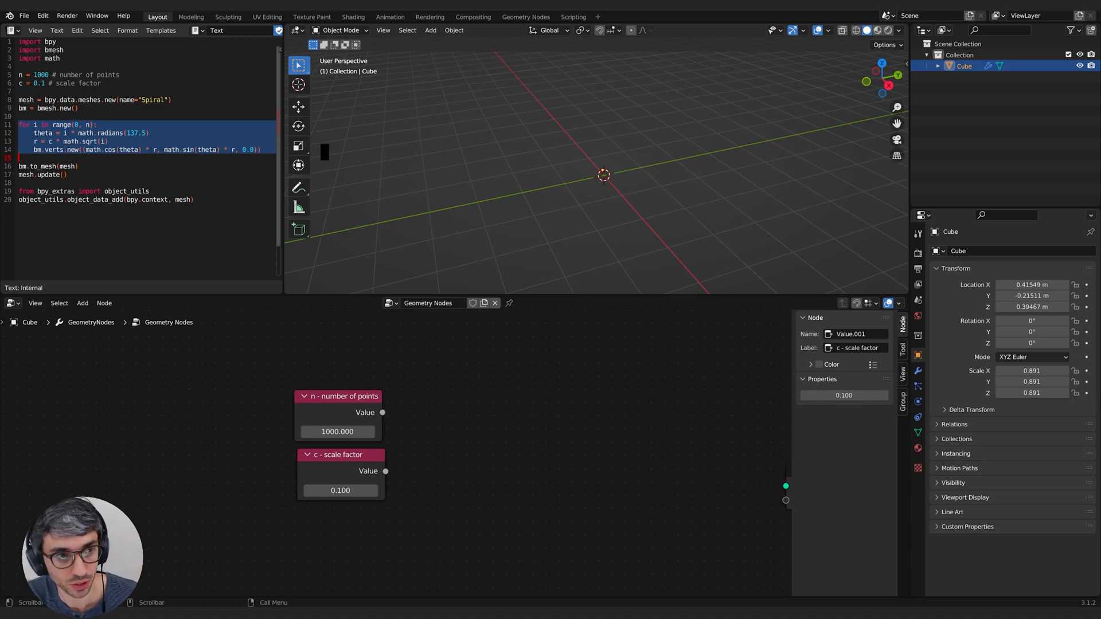
pyautogui.click(104, 134)
pyautogui.click(564, 494)
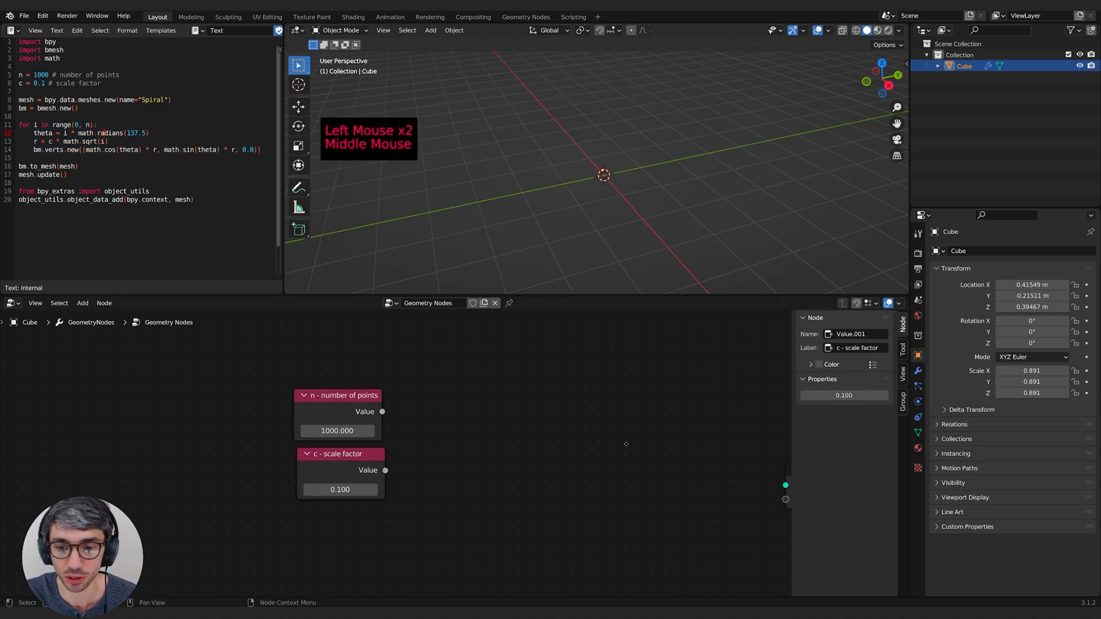
# Step: Reposition the Group Output node to leave free space between it and the two Value nodes
pyautogui.moveTo(643, 446); pyautogui.dragTo(532, 444, button='middle')
pyautogui.moveTo(715, 483); pyautogui.dragTo(724, 438)
pyautogui.click(617, 436)
pyautogui.moveTo(480, 401); pyautogui.dragTo(501, 417, button='middle')
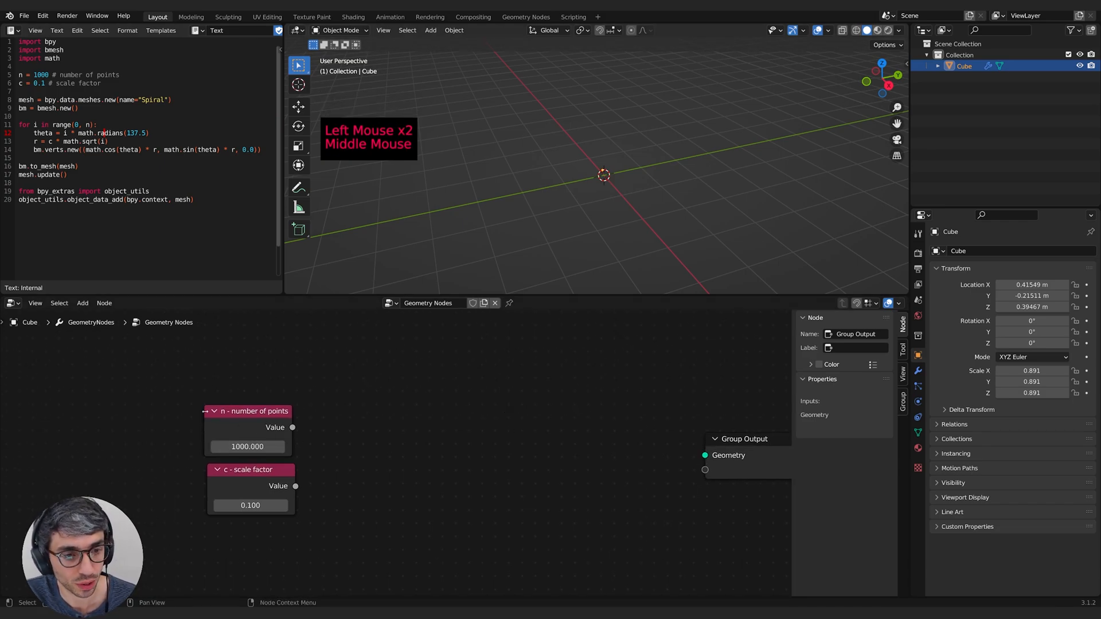
# Step: Add a Mesh Line node between the labelled Value nodes and the Group Output
pyautogui.moveTo(437, 431); pyautogui.dragTo(438, 429, button='middle')
pyautogui.moveTo(441, 402); pyautogui.dragTo(414, 406, button='middle')
pyautogui.scroll(-1, 442, 401)
pyautogui.hotkey('shift', 'a')
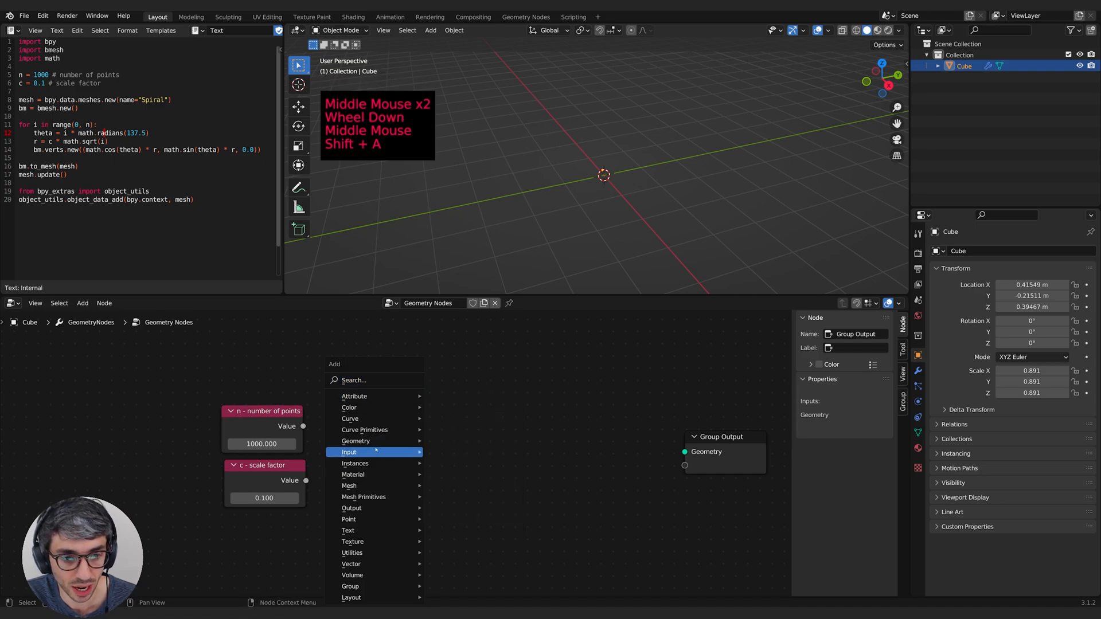
pyautogui.moveTo(381, 496)
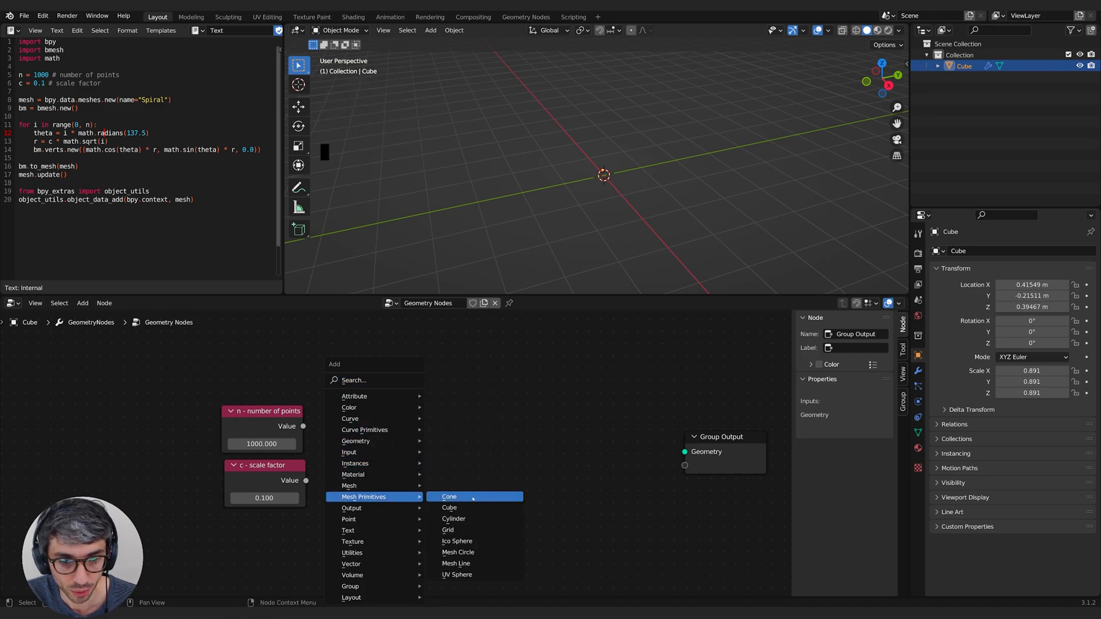
pyautogui.click(464, 565)
pyautogui.click(416, 500)
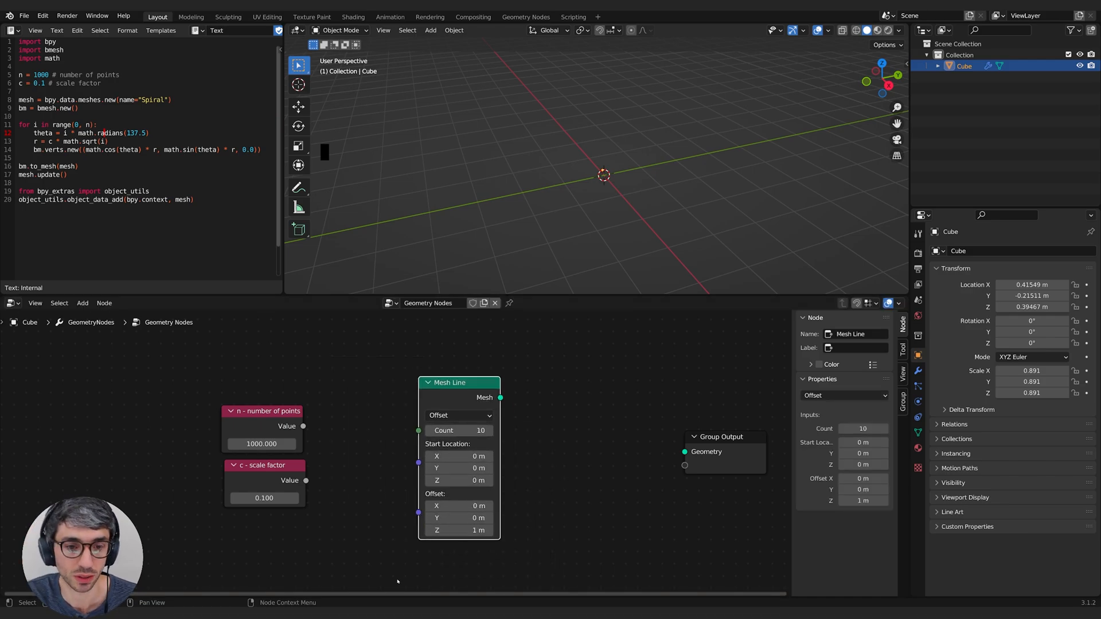
pyautogui.moveTo(459, 383); pyautogui.dragTo(461, 353)
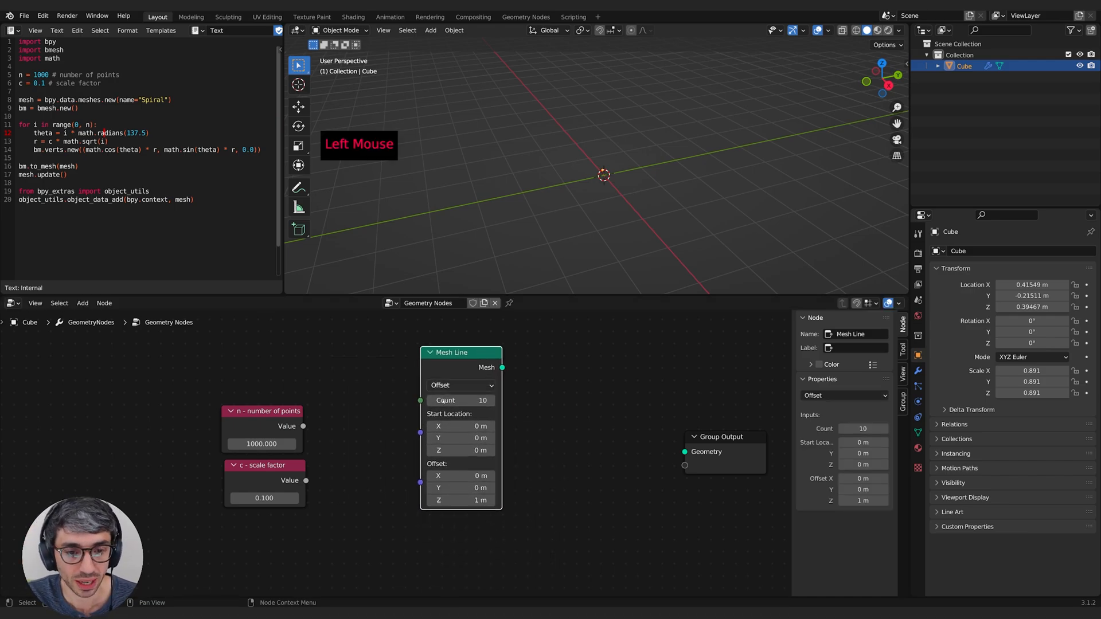
# Step: Connect the n value to the Mesh Line's Count and the Mesh output to the Group Output's Geometry
pyautogui.click(298, 420)
pyautogui.moveTo(302, 426); pyautogui.dragTo(420, 400)
pyautogui.moveTo(461, 361); pyautogui.dragTo(684, 452)
# Step: Clear the Cube object's location so it sits at the world origin
pyautogui.moveTo(728, 246); pyautogui.dragTo(648, 189, button='middle')
pyautogui.keyDown('shift'); pyautogui.moveTo(648, 189); pyautogui.dragTo(659, 86, button='middle'); pyautogui.keyUp('shift')
pyautogui.keyDown('shift'); pyautogui.moveTo(625, 290); pyautogui.dragTo(617, 276, button='middle'); pyautogui.keyUp('shift')
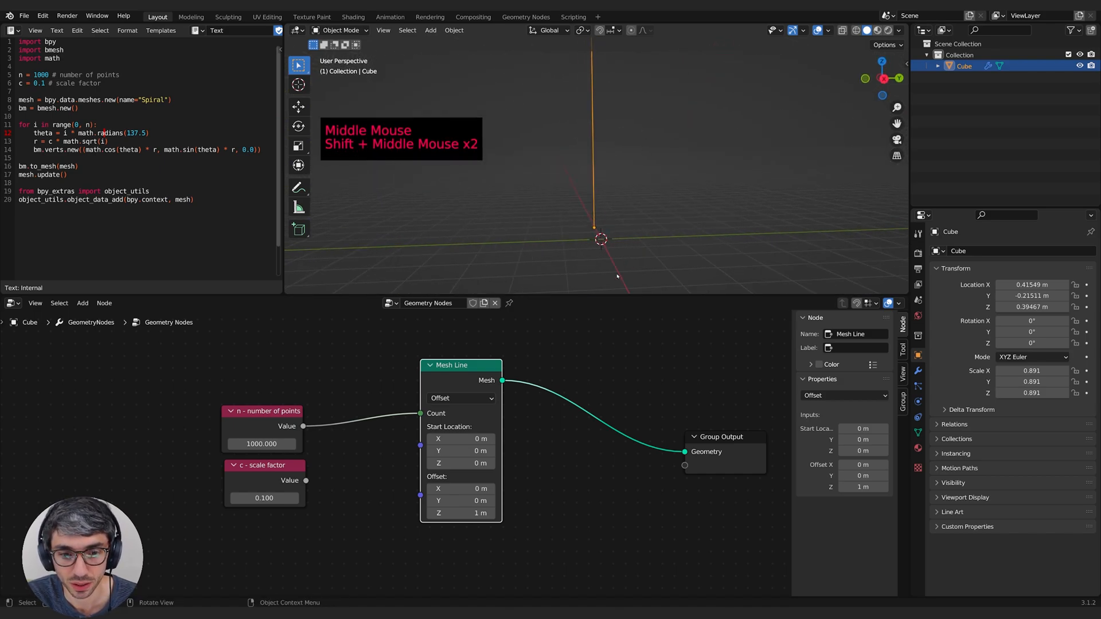
pyautogui.hotkey('alt', 'g')
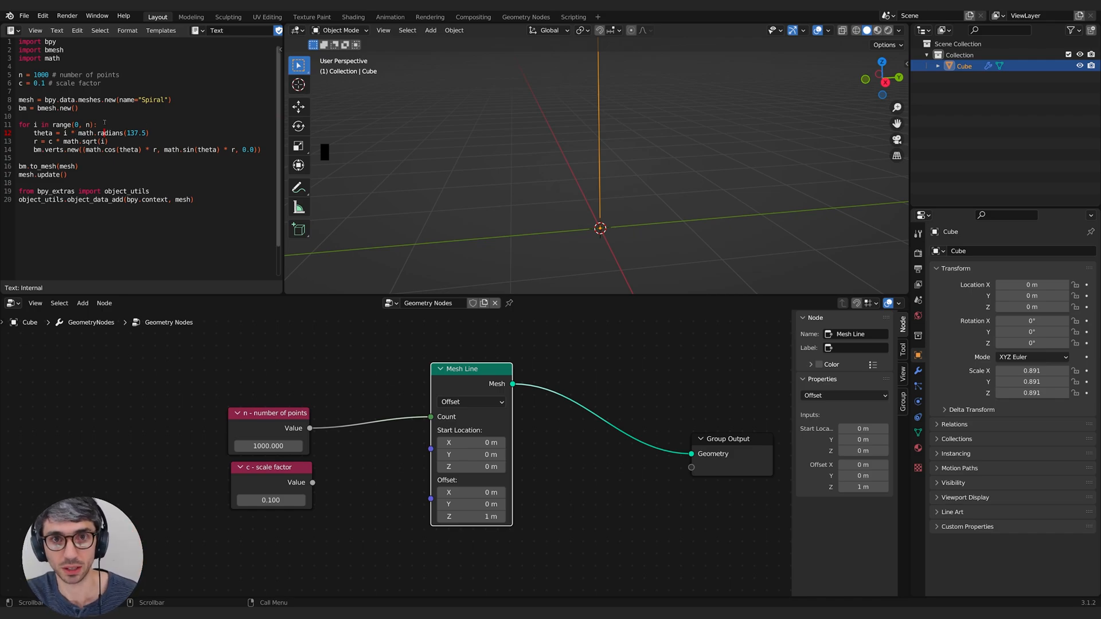
# Step: Examine the script's theta line and highlight its 137.5 angle
pyautogui.click(32, 133)
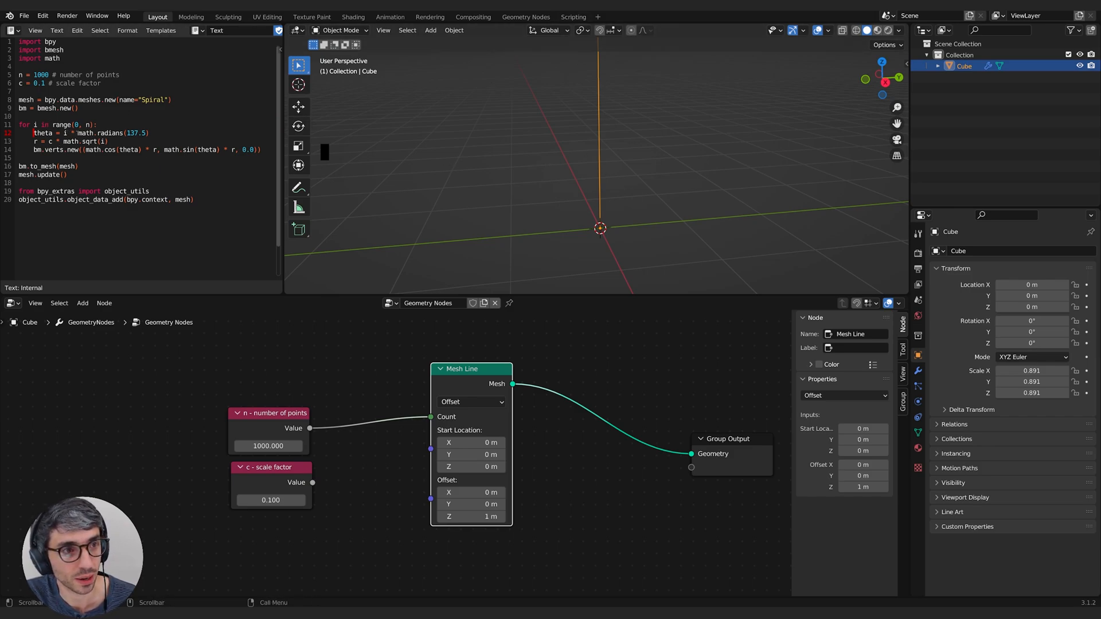
pyautogui.moveTo(126, 133); pyautogui.dragTo(147, 133)
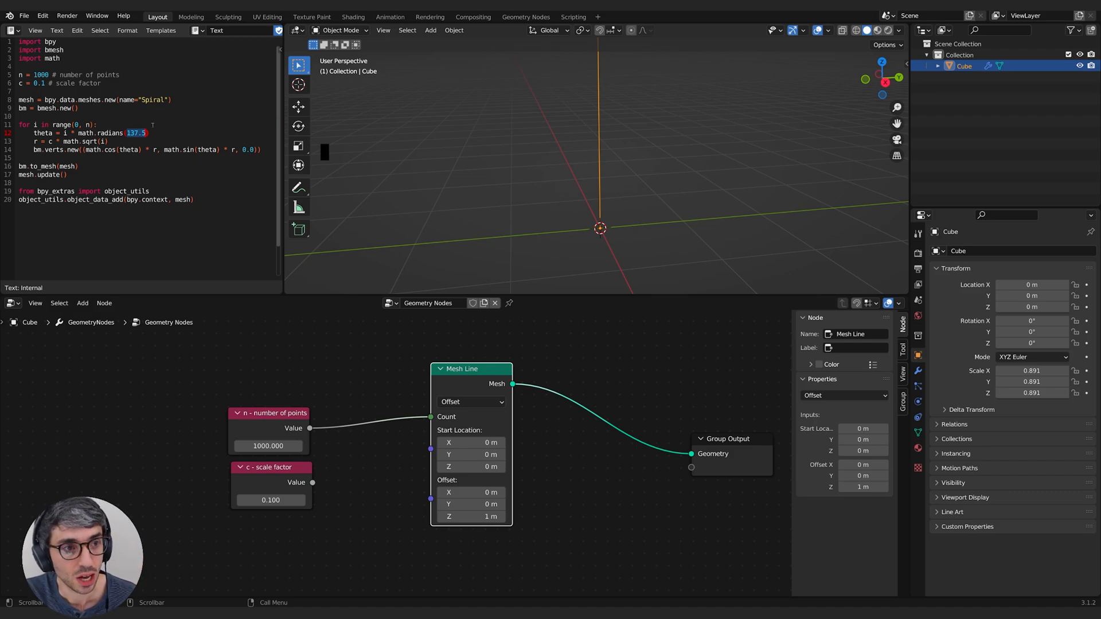
pyautogui.click(588, 468)
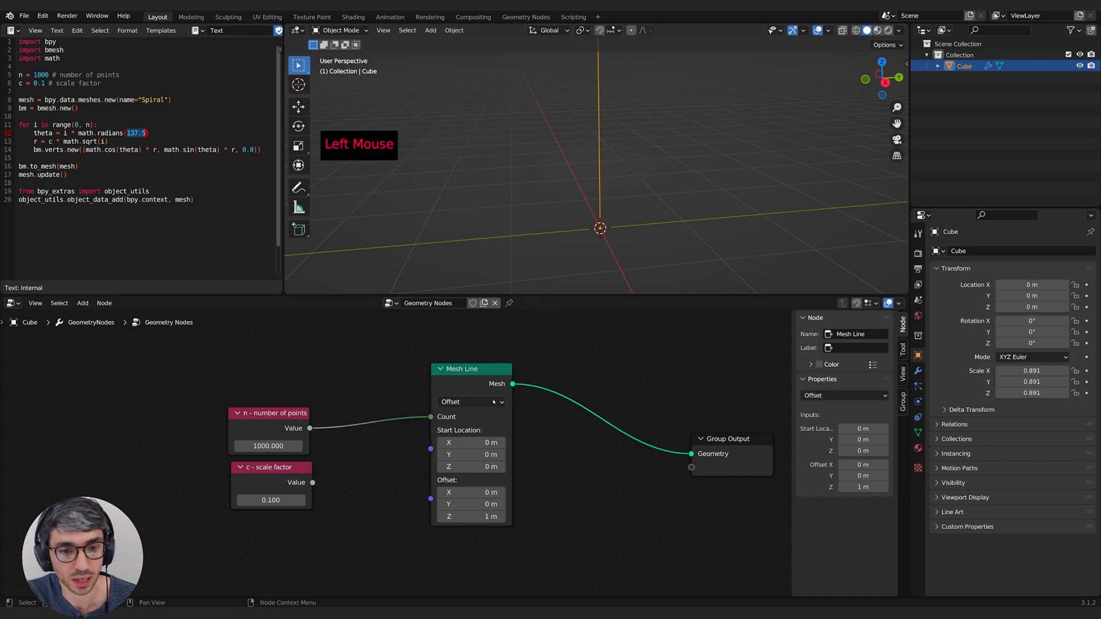
pyautogui.moveTo(588, 468); pyautogui.dragTo(605, 443, button='middle')
pyautogui.moveTo(338, 373); pyautogui.dragTo(405, 400, button='middle')
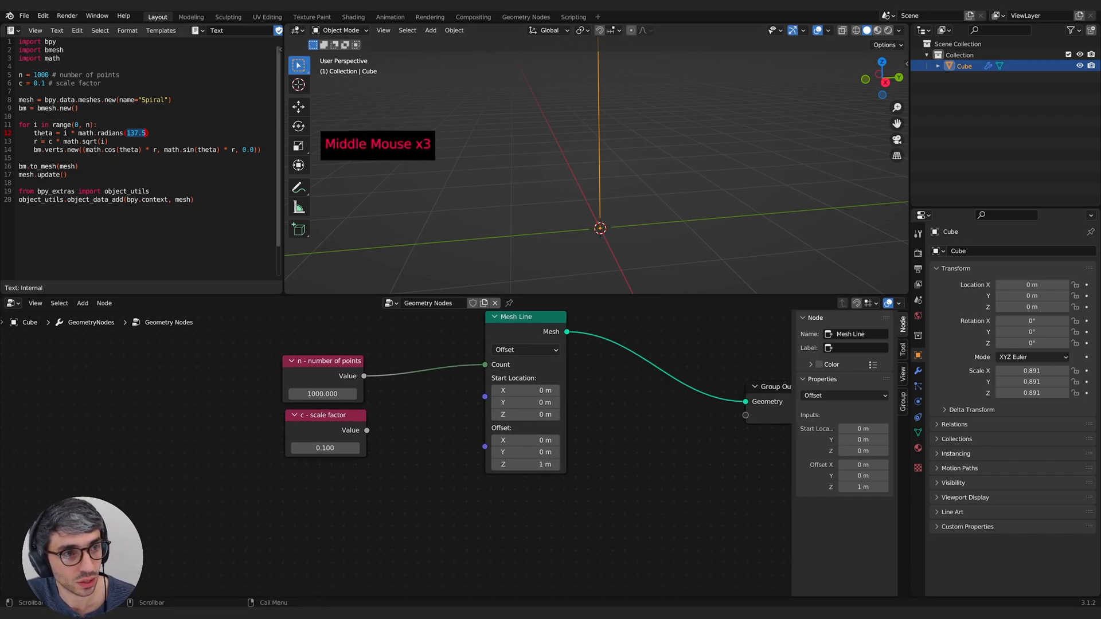
pyautogui.moveTo(419, 446); pyautogui.dragTo(404, 455, button='middle')
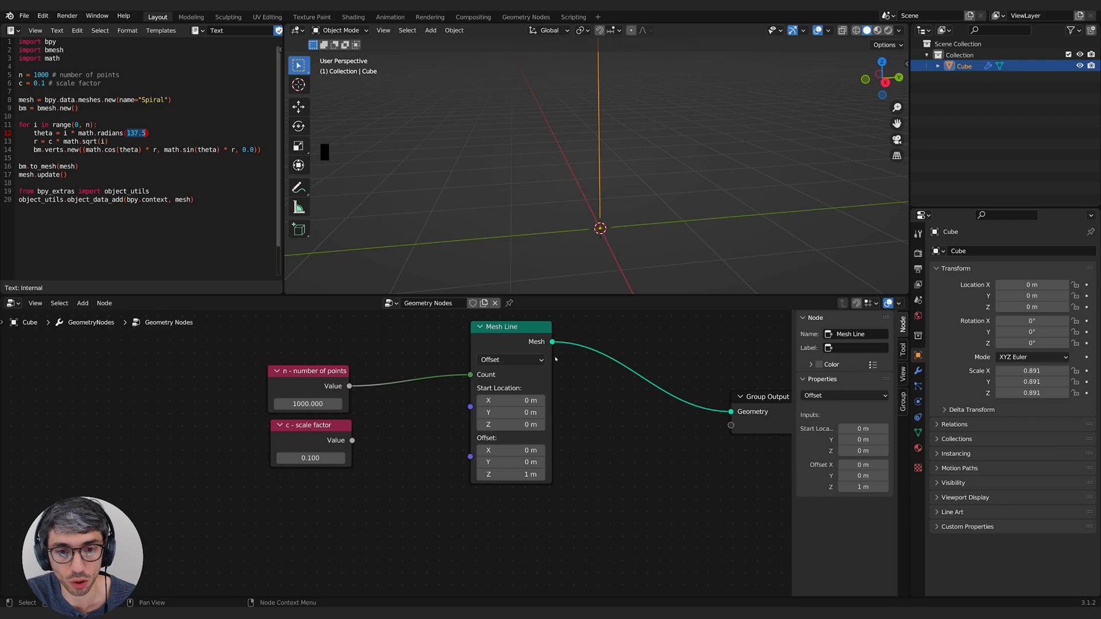
# Step: Split the 3D viewport vertically and turn the new area into a Spreadsheet editor
pyautogui.moveTo(910, 293); pyautogui.dragTo(684, 284)
pyautogui.click(697, 29)
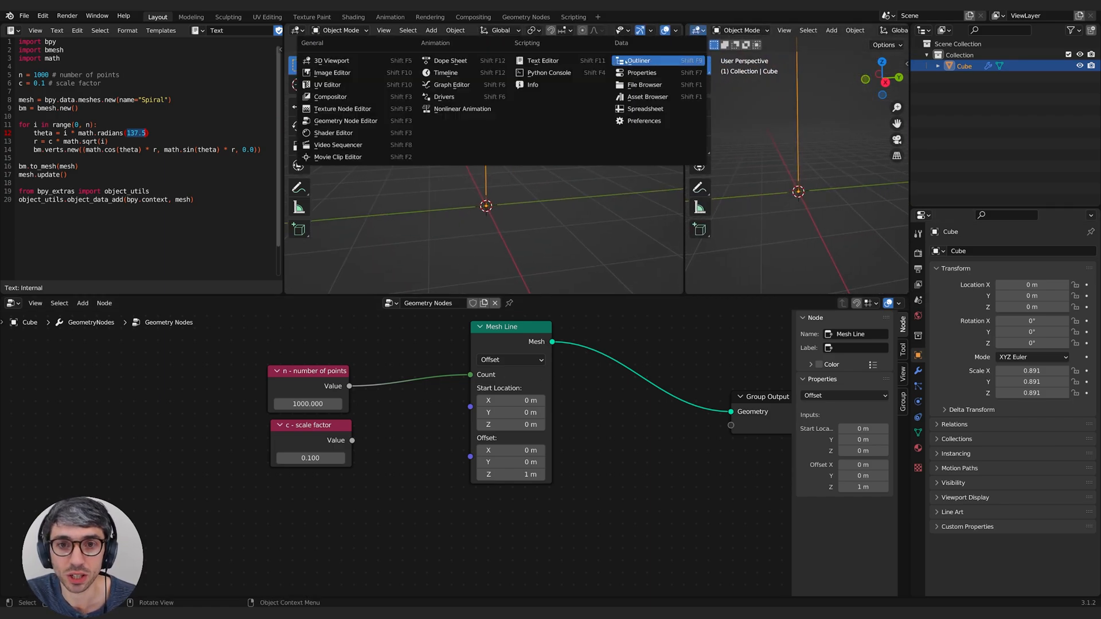
pyautogui.click(645, 109)
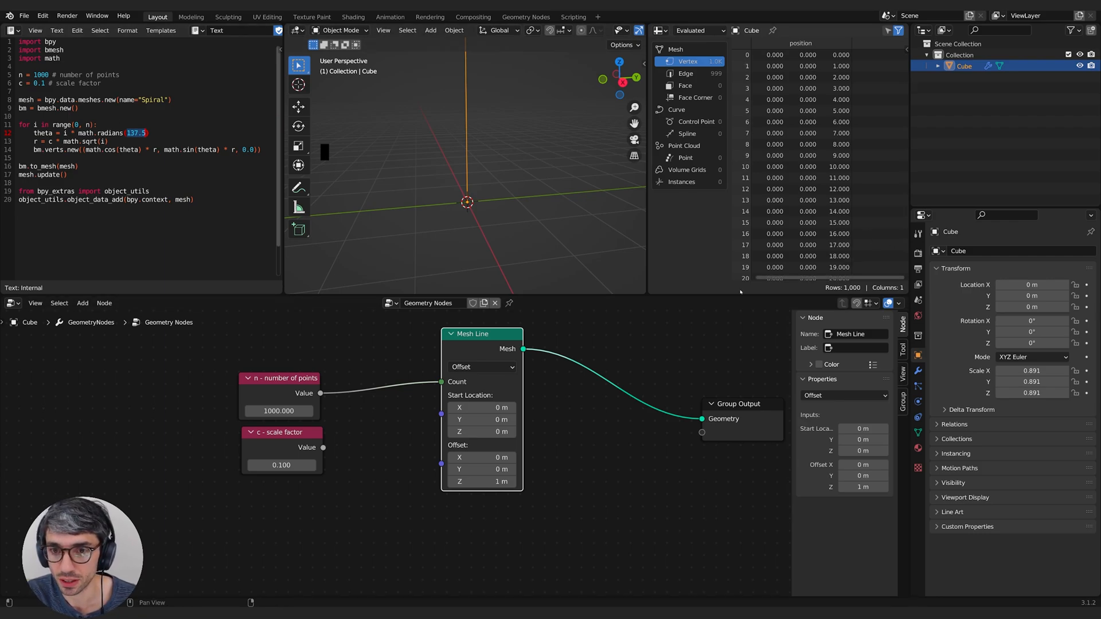
# Step: Add an Index node below the Mesh Line node
pyautogui.moveTo(596, 492); pyautogui.dragTo(573, 467, button='middle')
pyautogui.hotkey('shift', 'a')
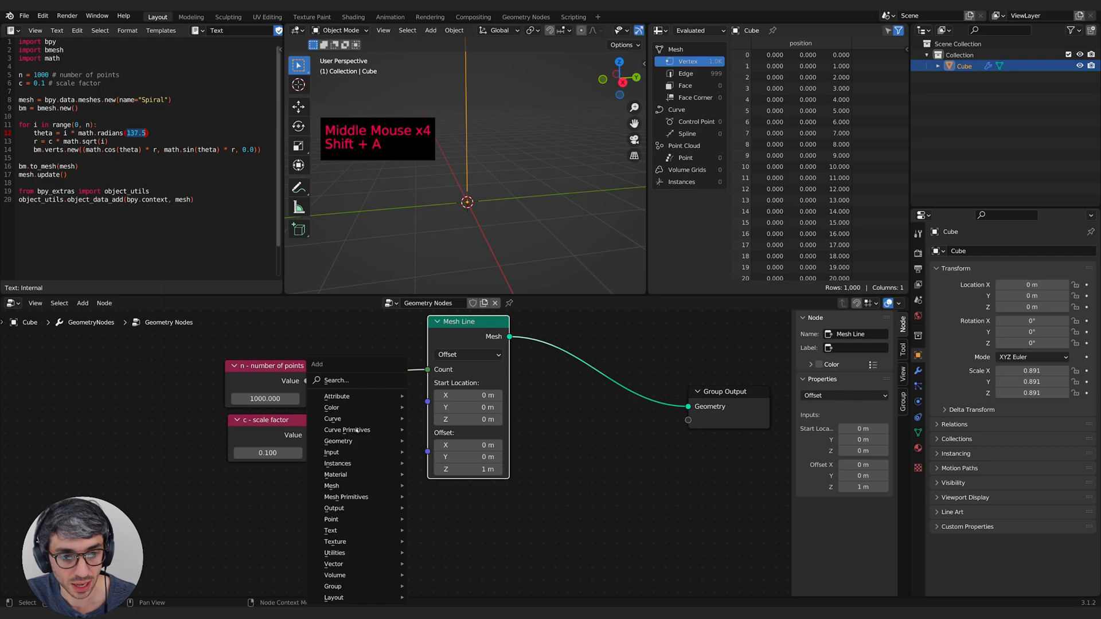
pyautogui.click(352, 378)
pyautogui.write('index')
pyautogui.press('Return')
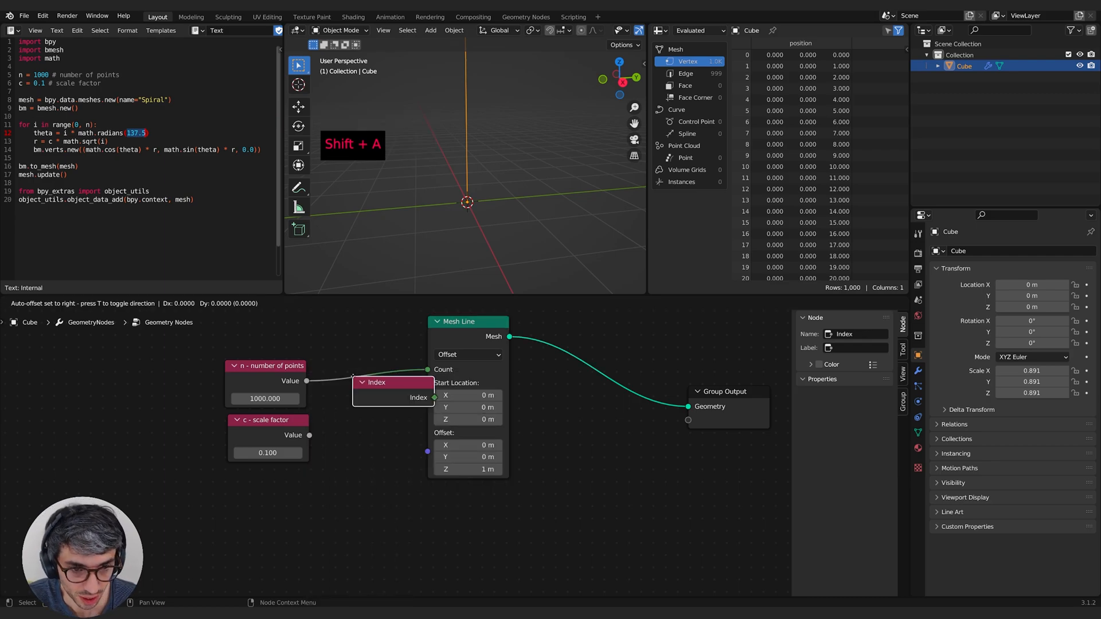
pyautogui.click(424, 523)
# Step: Move the Index node farther toward the Value nodes, keeping it in the empty space below the Mesh Line
pyautogui.moveTo(556, 516); pyautogui.dragTo(436, 482, button='middle')
pyautogui.moveTo(309, 488); pyautogui.dragTo(265, 499)
pyautogui.click(306, 491)
pyautogui.moveTo(400, 489); pyautogui.dragTo(425, 492, button='middle')
pyautogui.click(280, 492)
pyautogui.moveTo(341, 495); pyautogui.dragTo(348, 498)
pyautogui.click(481, 506)
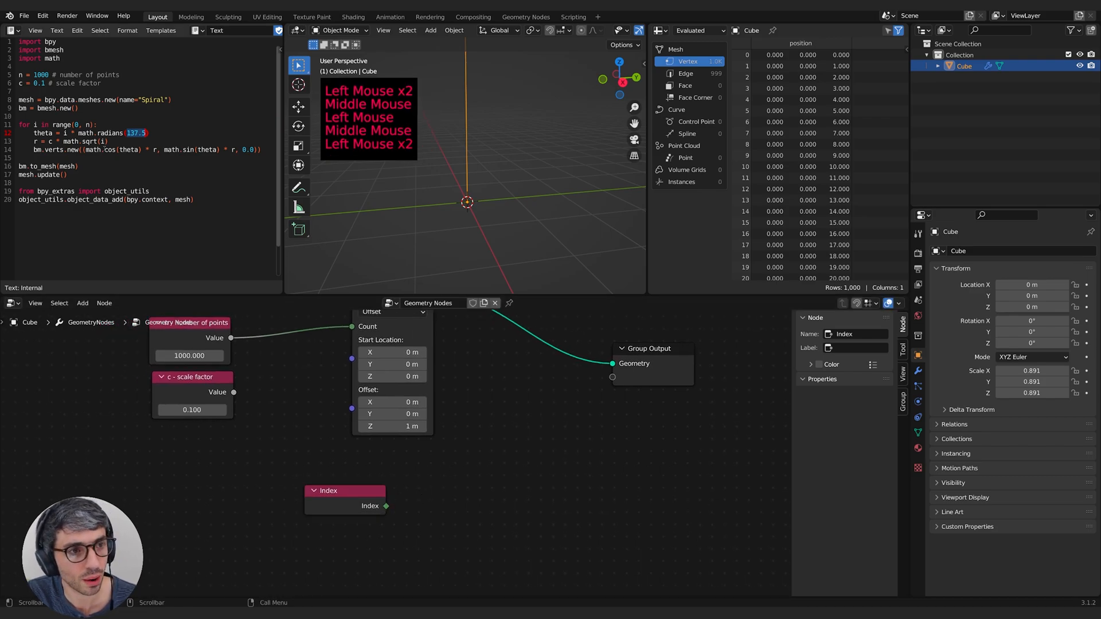
# Step: Add a Math node beside the Index node
pyautogui.hotkey('shift', 'a')
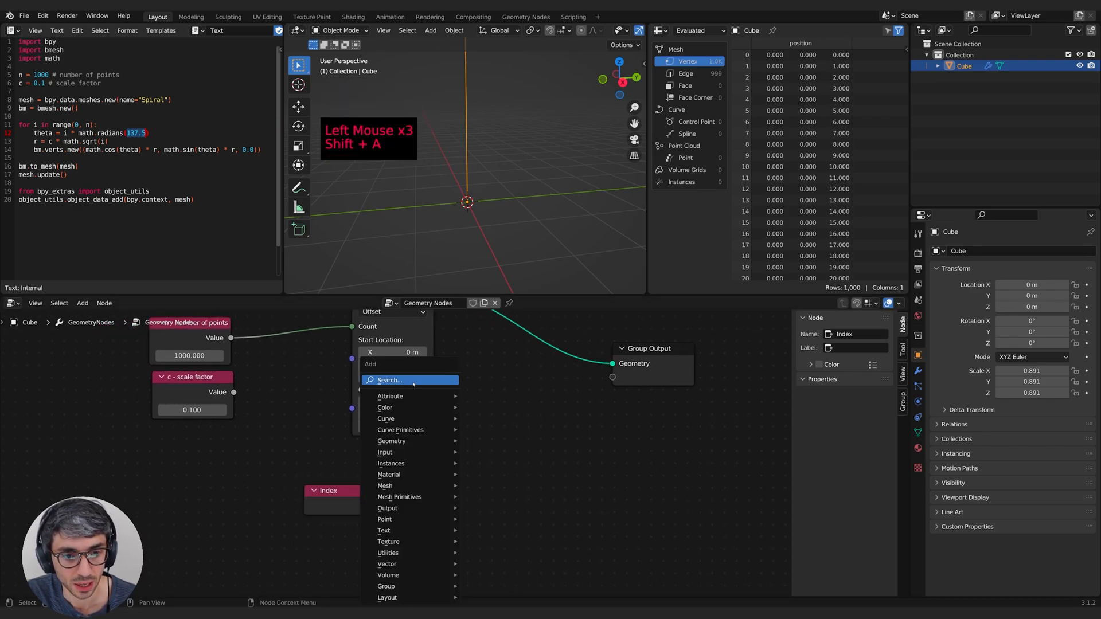
pyautogui.write('math')
pyautogui.press('Return')
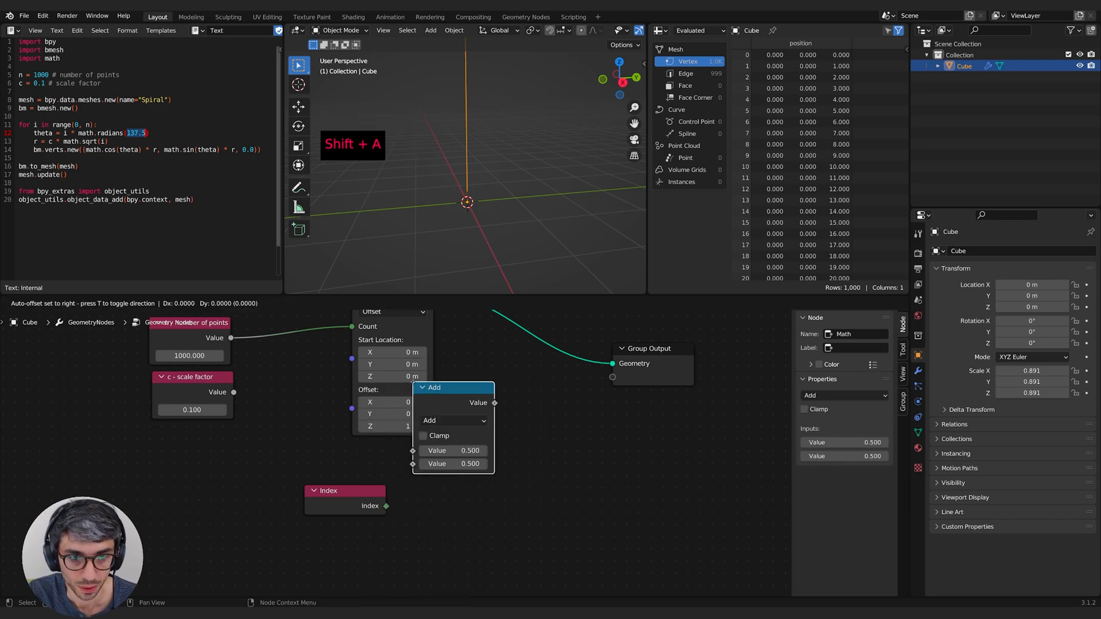
pyautogui.click(412, 465)
pyautogui.moveTo(557, 481); pyautogui.dragTo(577, 449, button='middle')
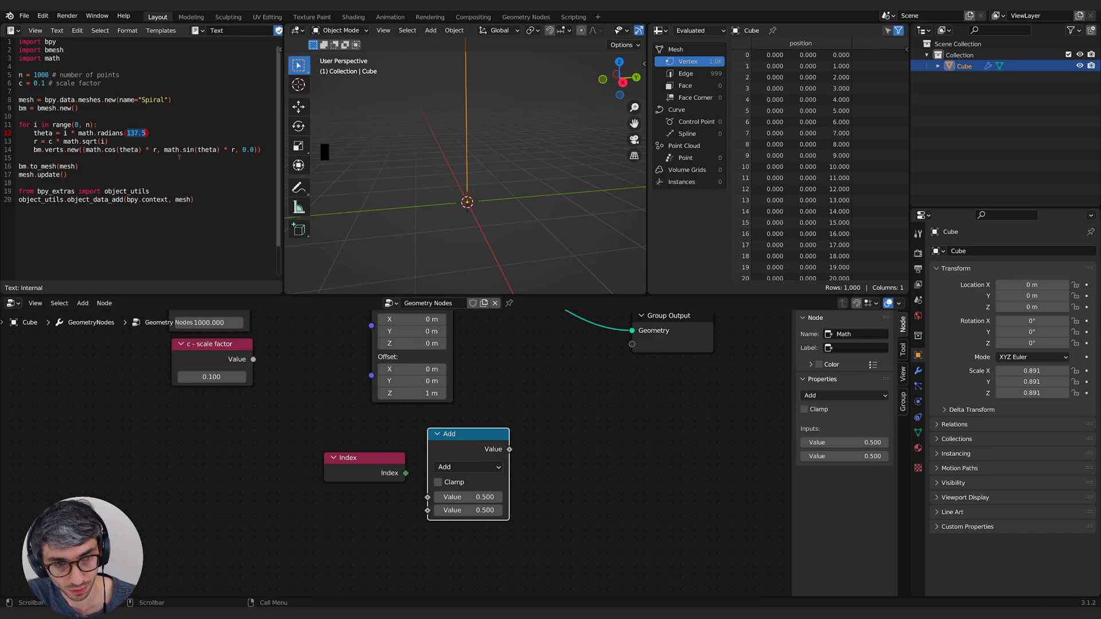
# Step: Set the new Math node's operation to To Radians, following math.radians(137.5) in the script's theta line
pyautogui.click(468, 466)
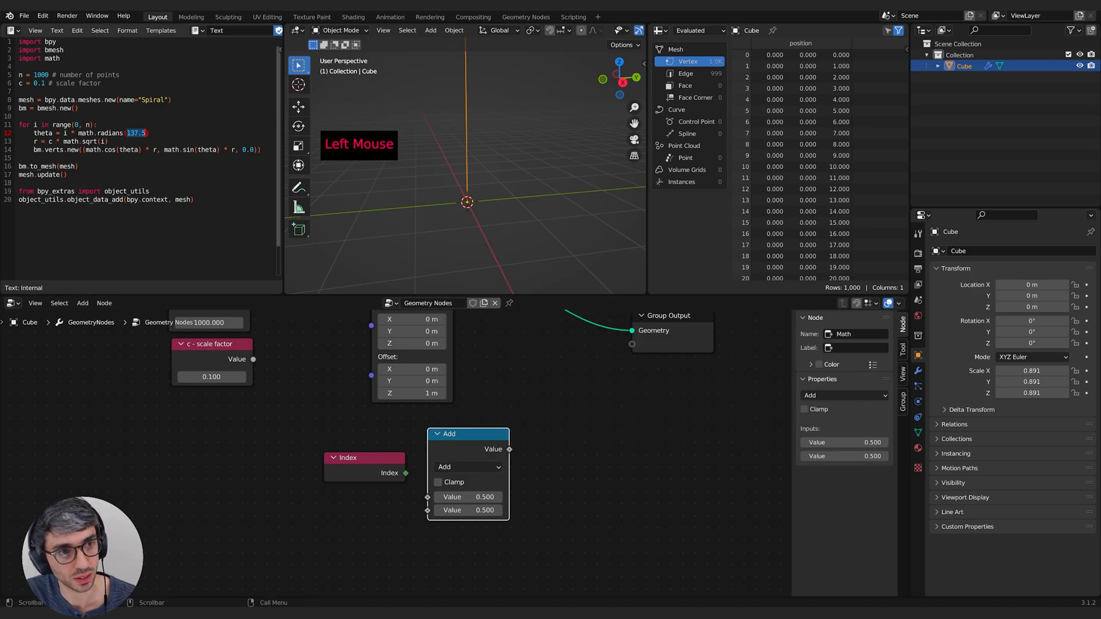
pyautogui.moveTo(79, 133); pyautogui.dragTo(148, 133)
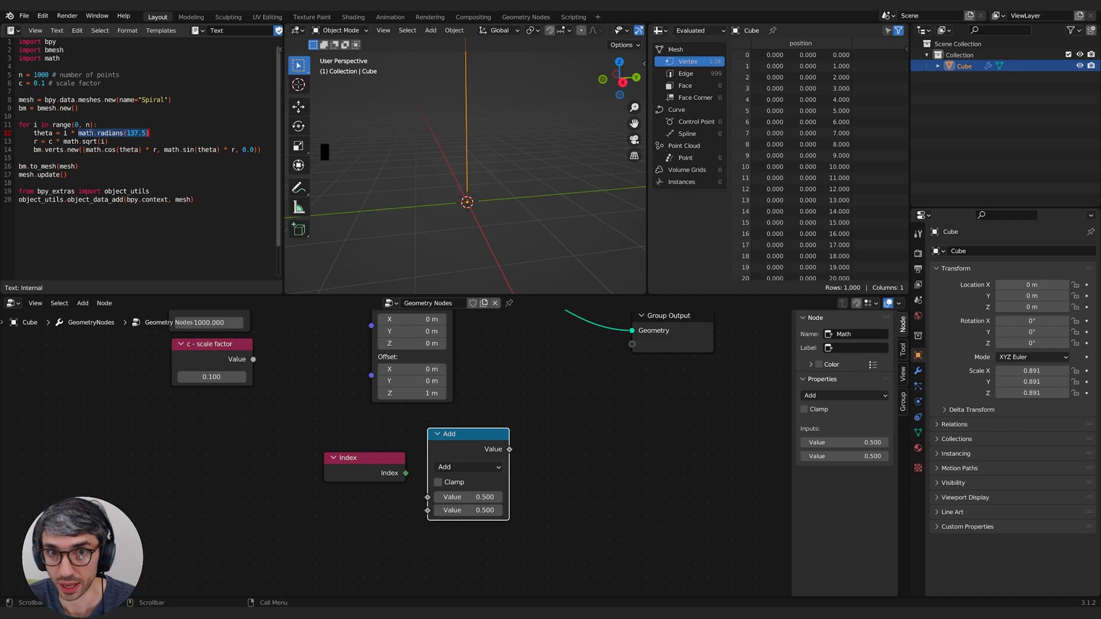
pyautogui.moveTo(460, 447); pyautogui.dragTo(507, 434)
pyautogui.click(508, 464)
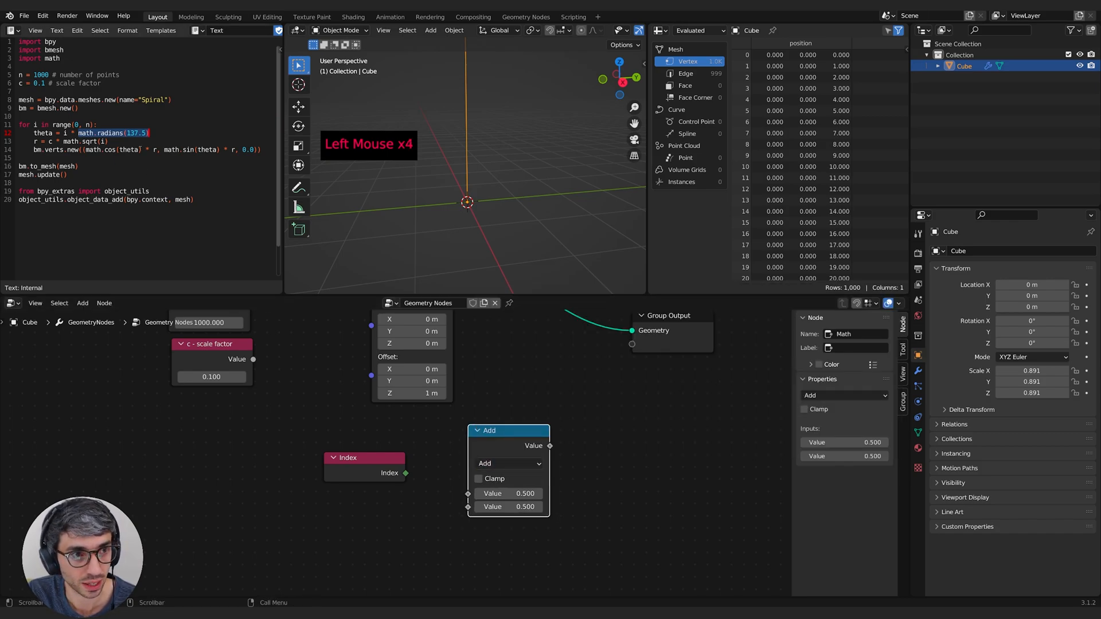
pyautogui.click(505, 463)
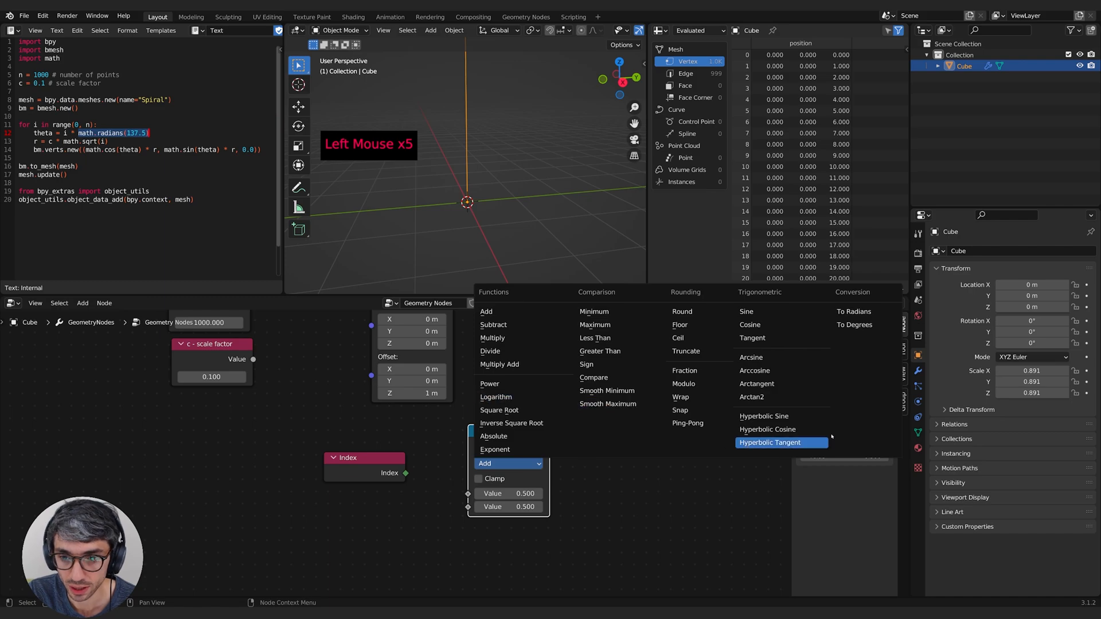
pyautogui.click(850, 311)
pyautogui.moveTo(519, 434)
pyautogui.mouseDown()
pyautogui.moveTo(530, 434)
pyautogui.moveTo(519, 443)
pyautogui.mouseUp()
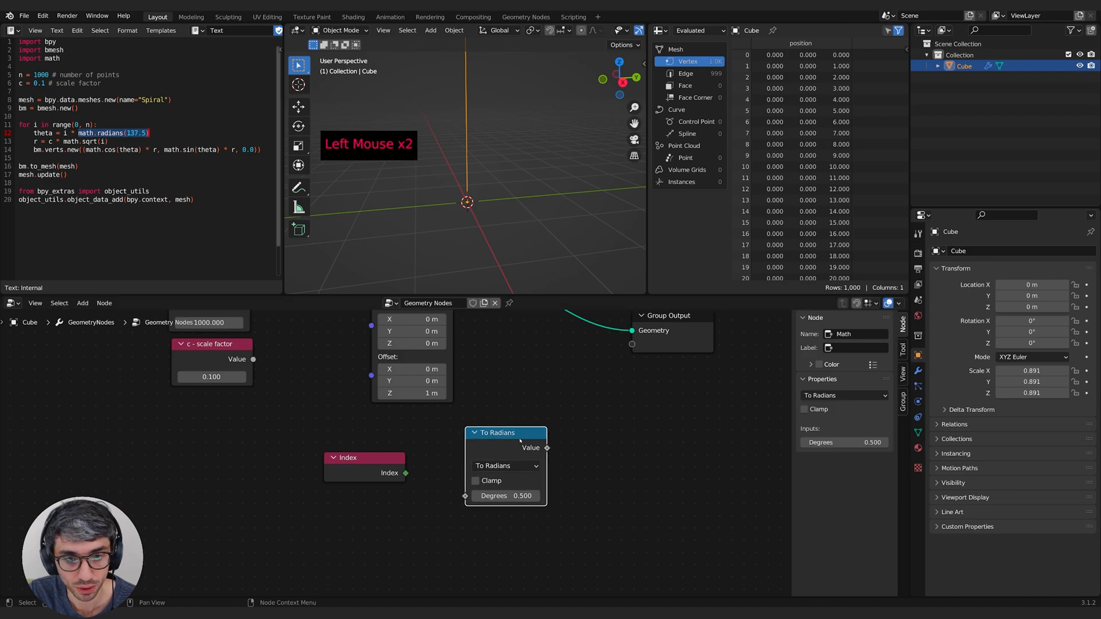
# Step: Set the Degrees input of the To Radians node to 137.5
pyautogui.click(494, 497)
pyautogui.write('137.5')
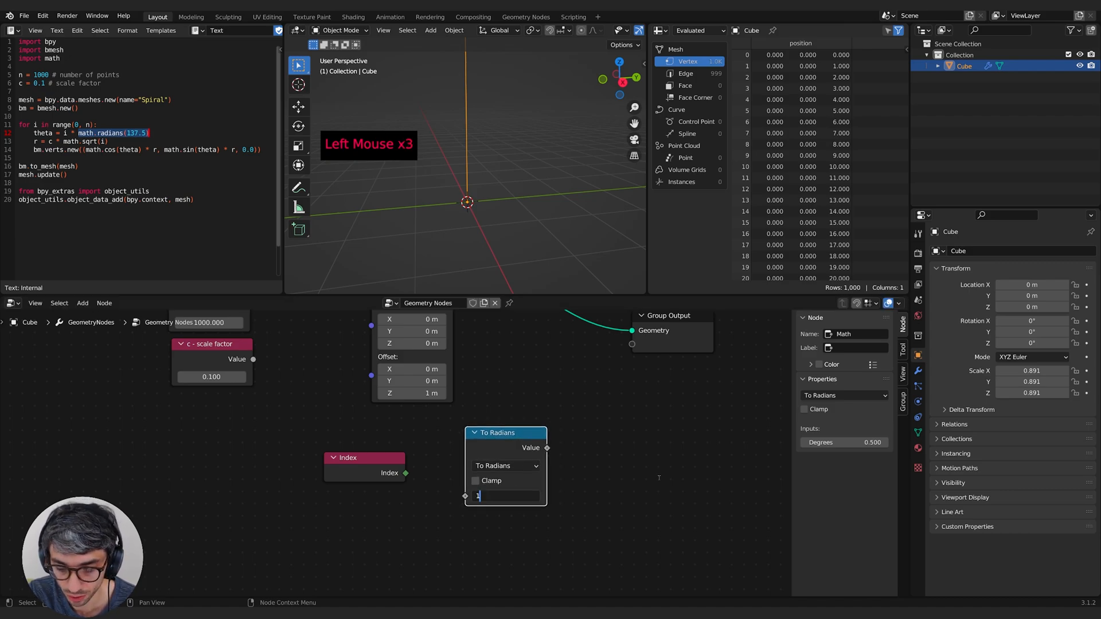
pyautogui.press('Return')
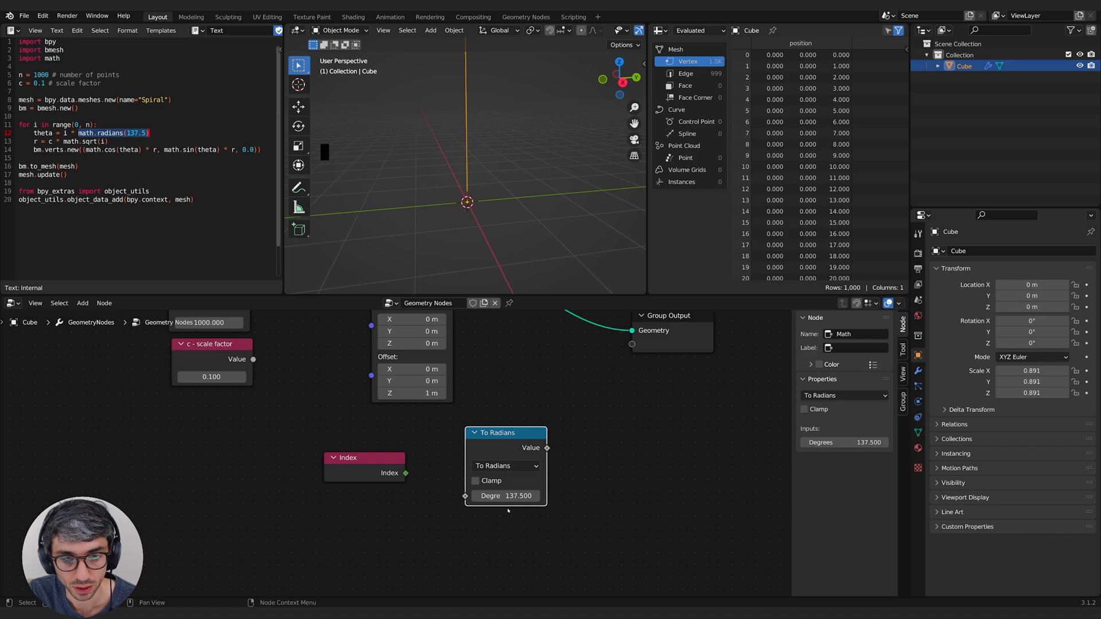
# Step: Stack the To Radians node directly below the Index node
pyautogui.moveTo(516, 433); pyautogui.dragTo(508, 446)
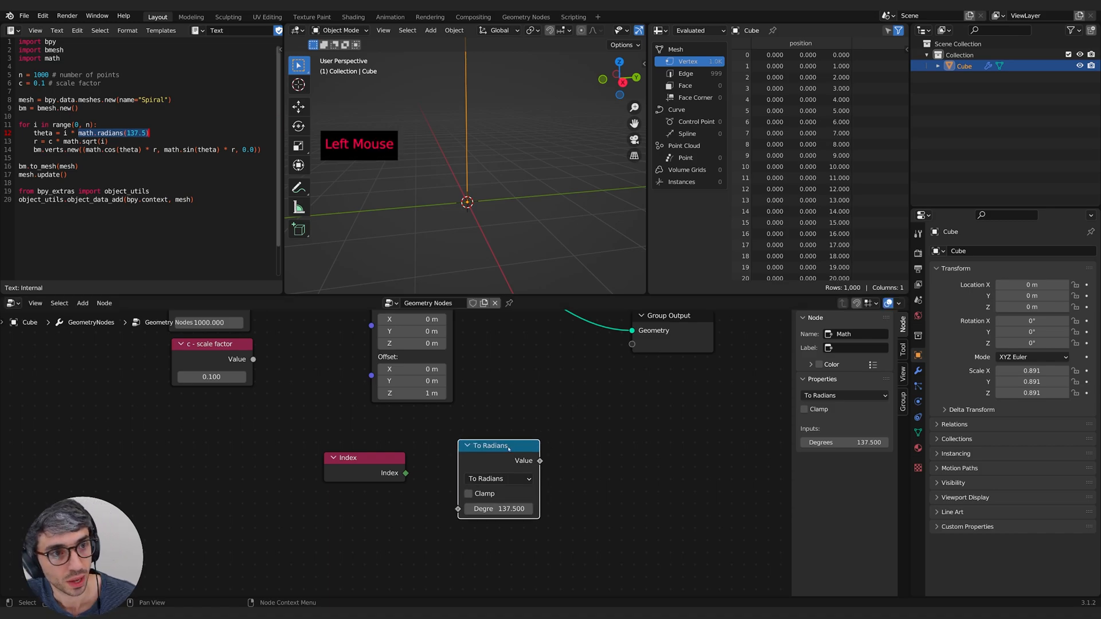
pyautogui.moveTo(379, 458); pyautogui.dragTo(402, 452)
pyautogui.moveTo(488, 469); pyautogui.dragTo(375, 510)
pyautogui.moveTo(375, 509); pyautogui.dragTo(362, 490, button='middle')
# Step: Duplicate the To Radians node, place the copy beside the Index node, and set its operation to Multiply
pyautogui.hotkey('shift', 'a')
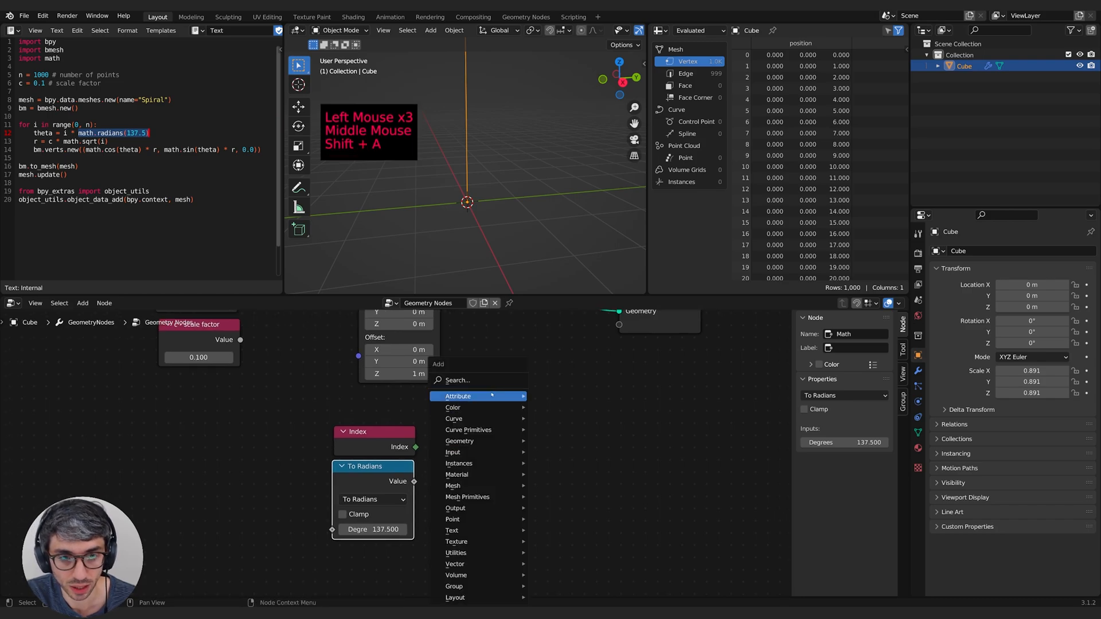
pyautogui.click(388, 484)
pyautogui.hotkey('shift', 'd')
pyautogui.click(500, 465)
pyautogui.click(499, 474)
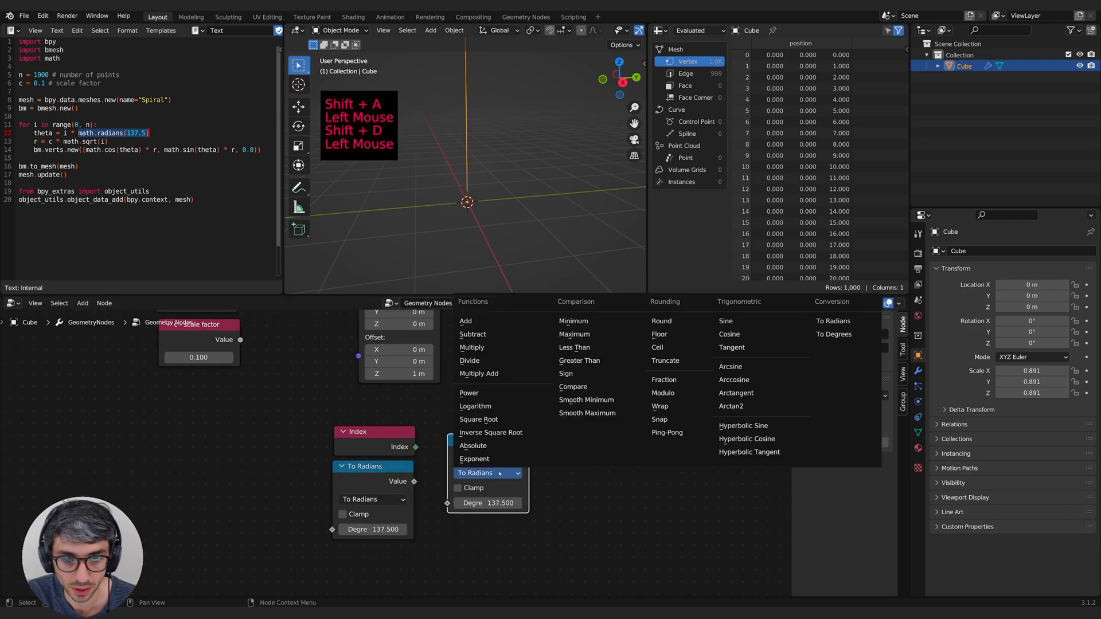
pyautogui.moveTo(482, 493); pyautogui.dragTo(481, 480)
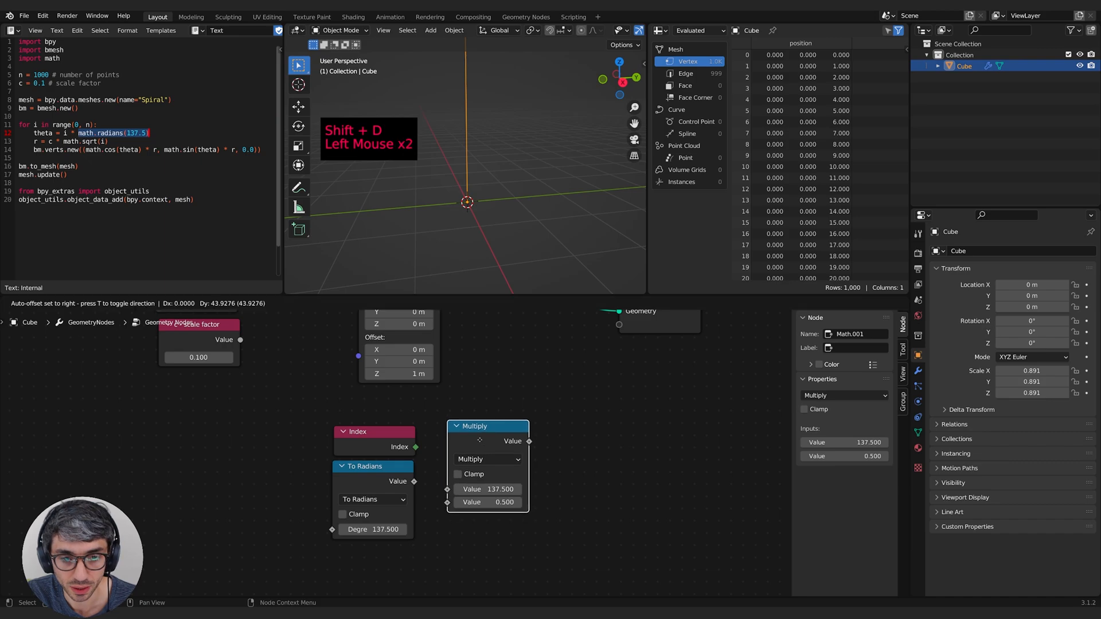
# Step: Connect the Index and To Radians outputs to the two Multiply inputs and tidy the node positions
pyautogui.moveTo(415, 446); pyautogui.dragTo(446, 503)
pyautogui.moveTo(342, 486); pyautogui.dragTo(345, 490)
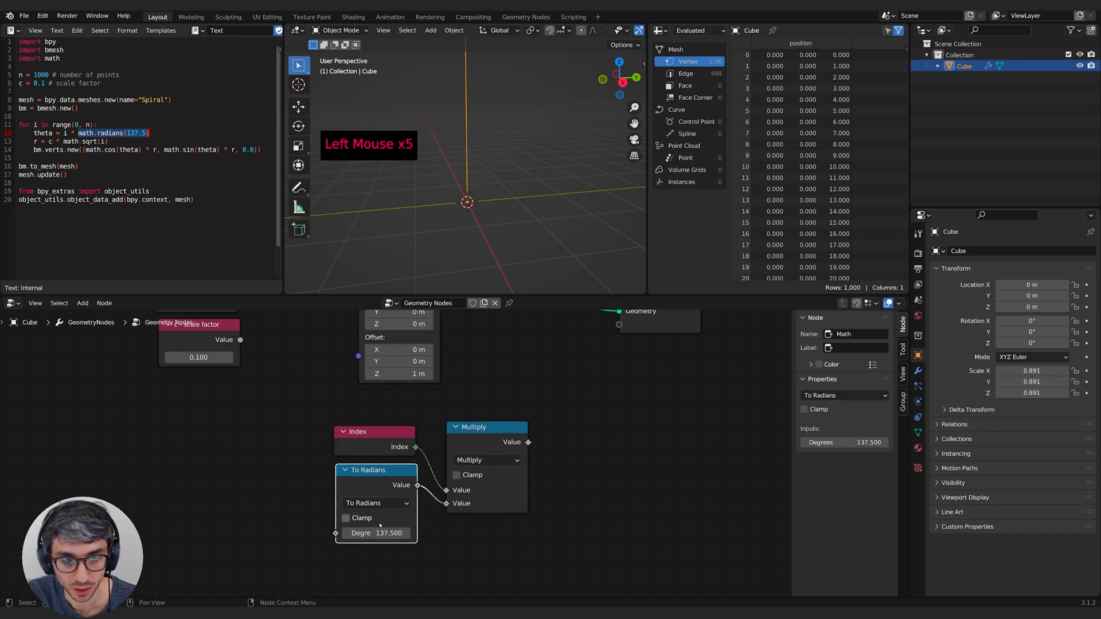
pyautogui.moveTo(501, 431); pyautogui.dragTo(500, 415)
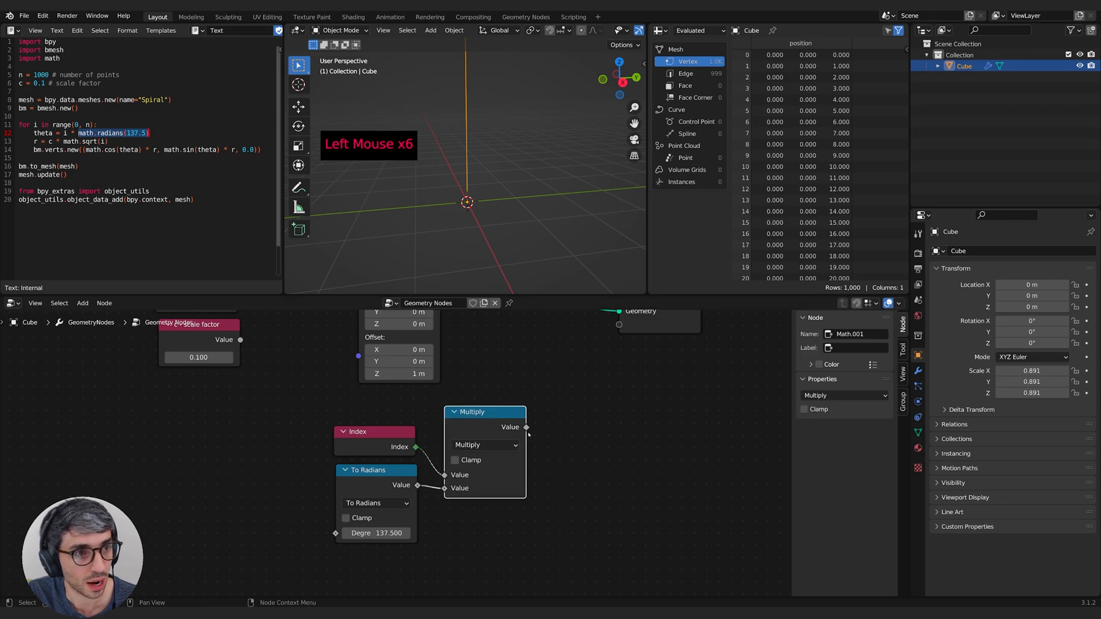
# Step: Label the Multiply node that combines Index and To Radians as Theta
pyautogui.click(450, 419)
pyautogui.click(857, 349)
pyautogui.write('Theta')
pyautogui.press('Return')
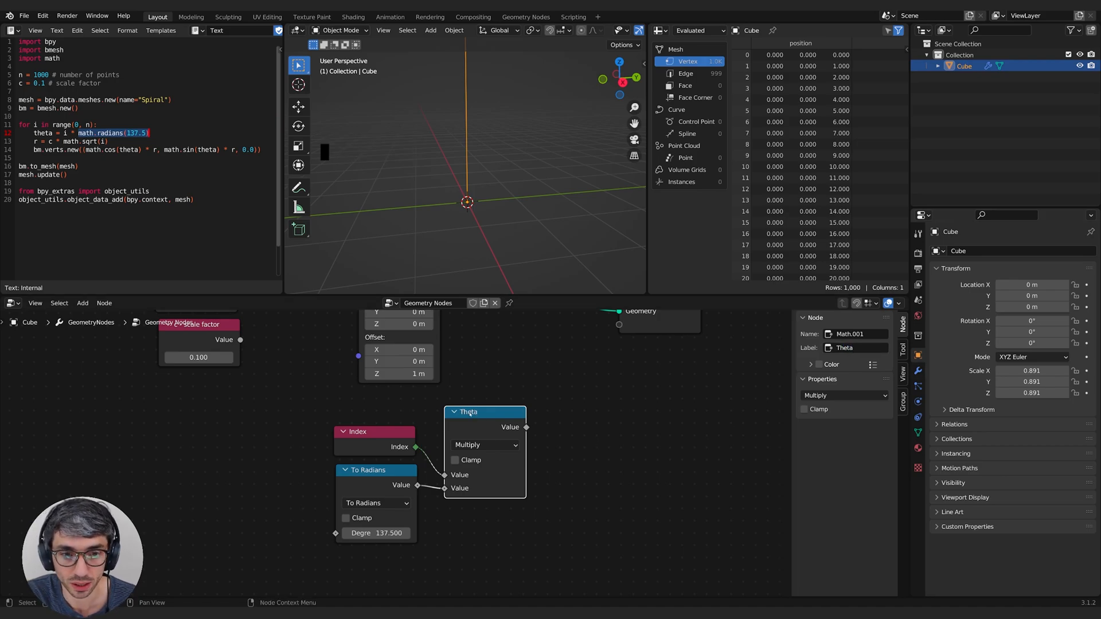
# Step: Collapse the Theta, Index and To Radians nodes and arrange them compactly
pyautogui.click(454, 412)
pyautogui.moveTo(488, 411); pyautogui.dragTo(492, 469)
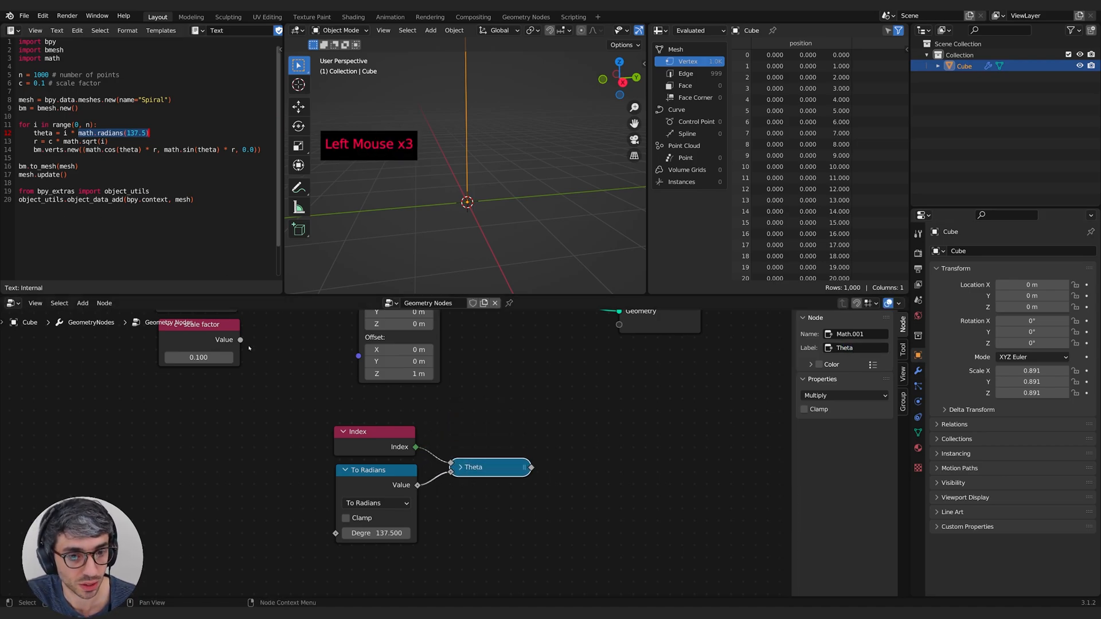
pyautogui.click(343, 431)
pyautogui.click(346, 470)
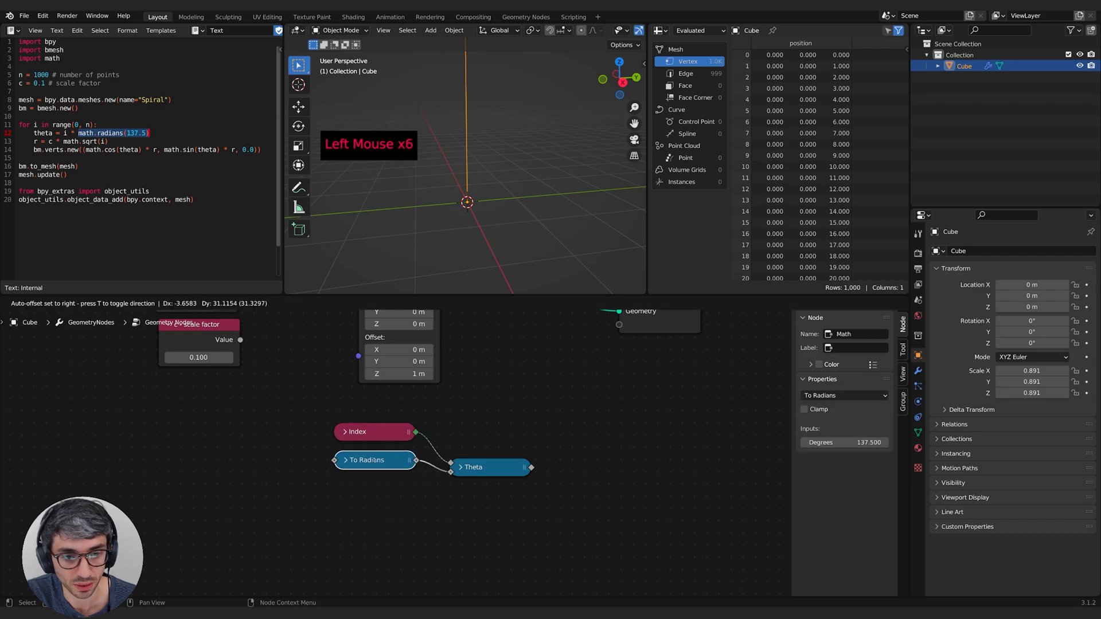
pyautogui.moveTo(498, 467); pyautogui.dragTo(482, 441)
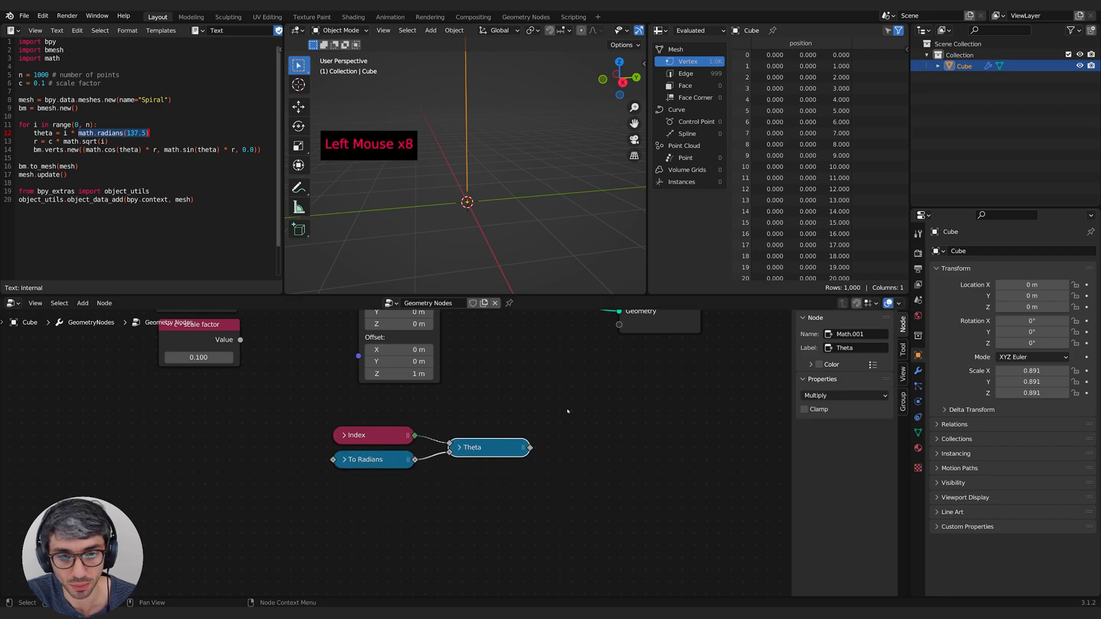
pyautogui.moveTo(562, 359); pyautogui.dragTo(464, 386, button='middle')
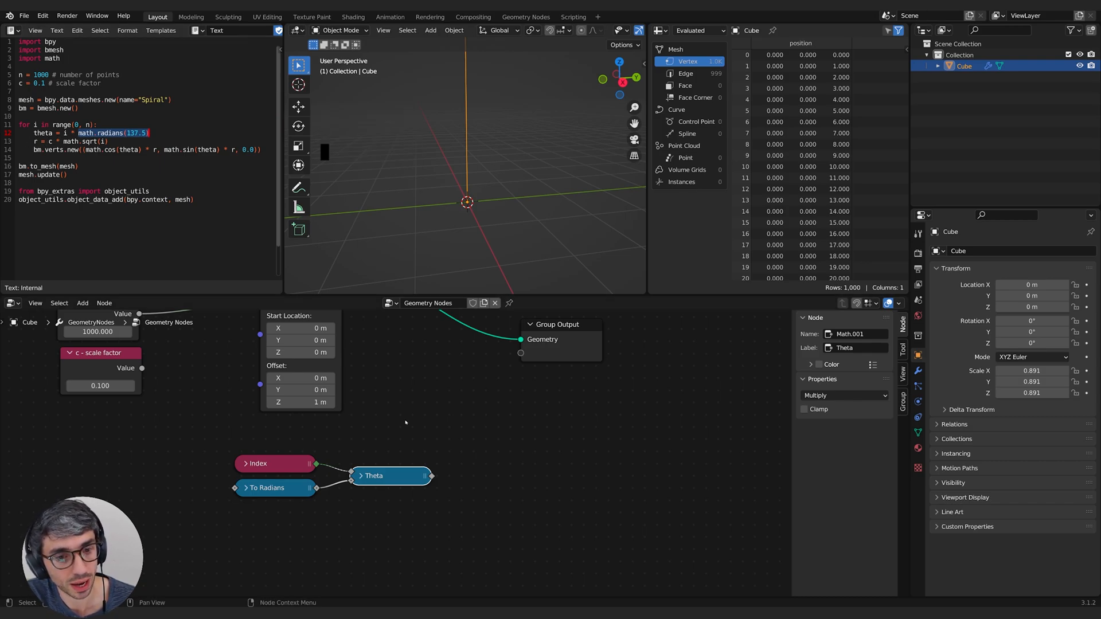
pyautogui.moveTo(401, 413); pyautogui.dragTo(429, 405, button='middle')
# Step: Add a Math node beside the Theta node and set its operation to Square Root
pyautogui.click(107, 141)
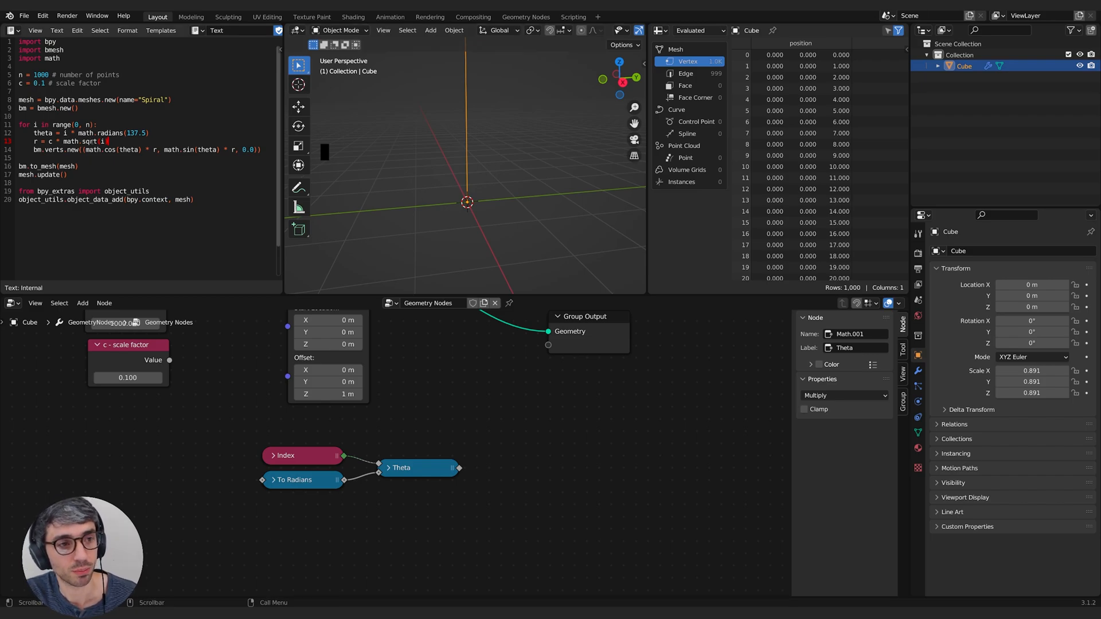
pyautogui.hotkey('shift', 'a')
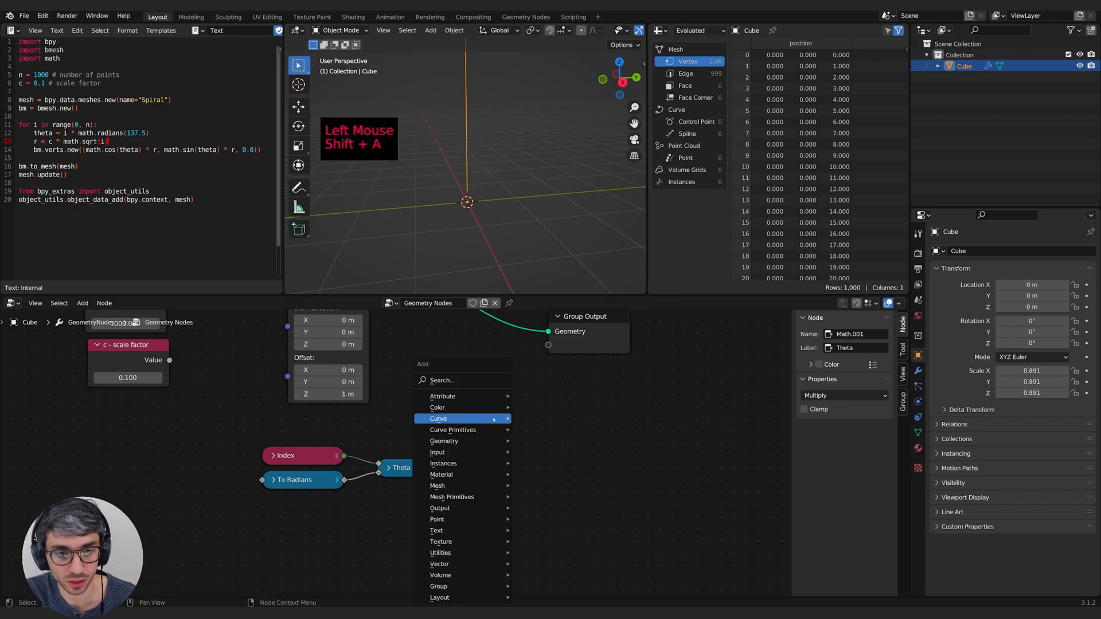
pyautogui.click(474, 378)
pyautogui.write('mat')
pyautogui.press('Return')
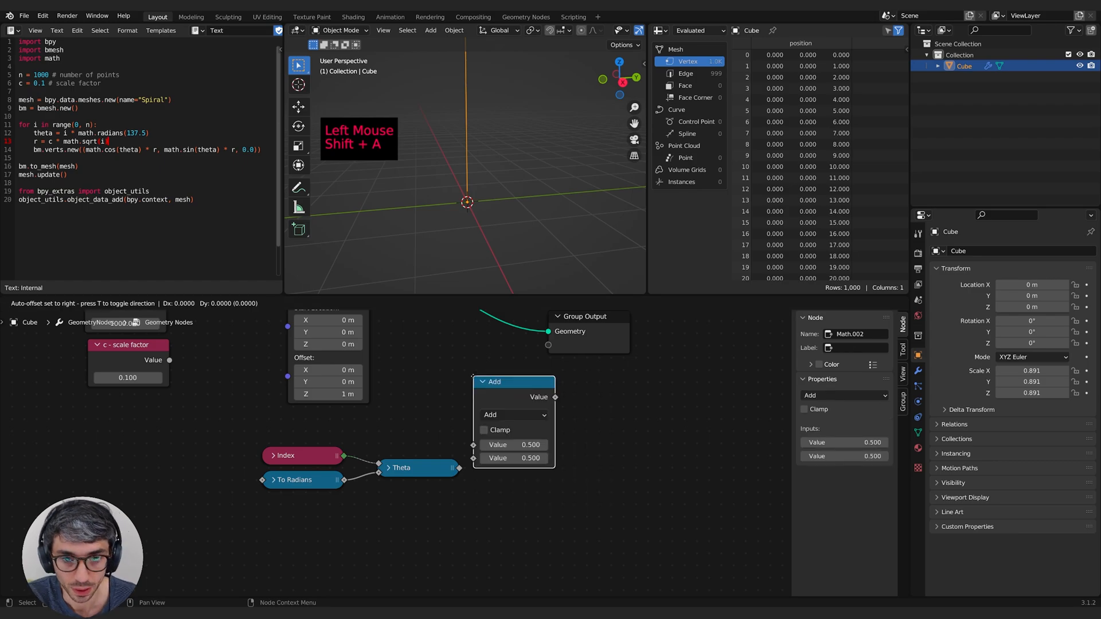
pyautogui.click(514, 429)
pyautogui.click(561, 465)
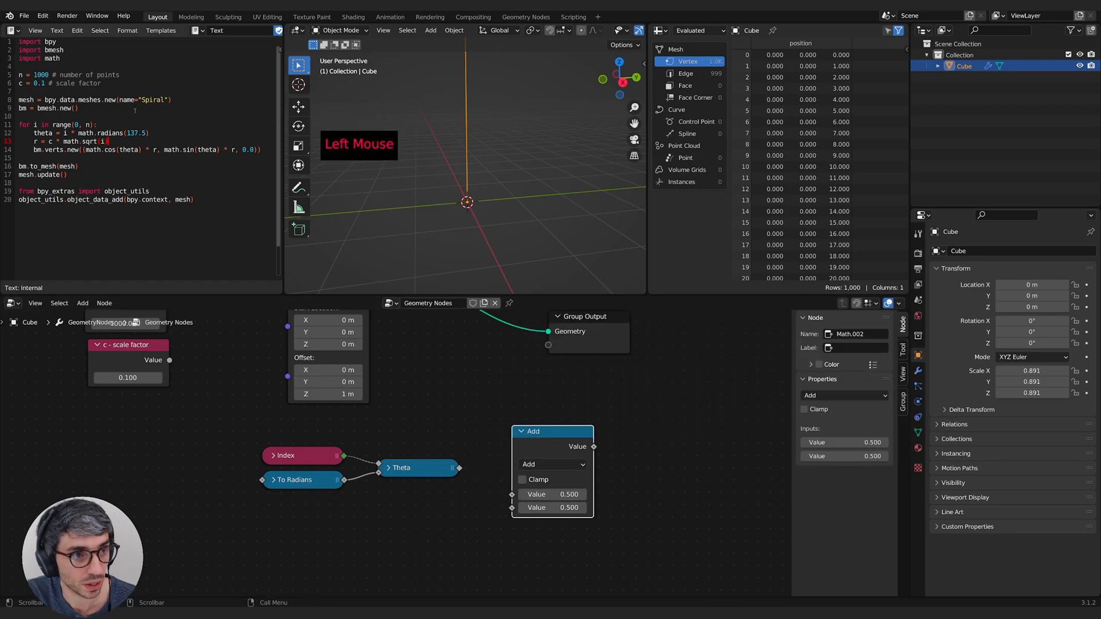
pyautogui.click(554, 465)
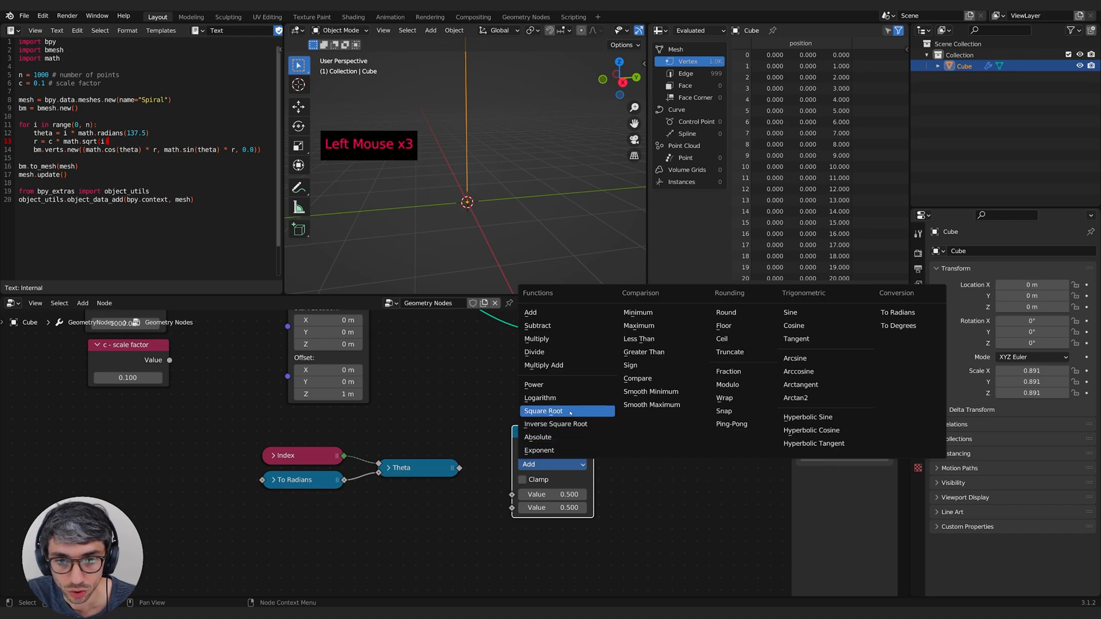
pyautogui.click(542, 411)
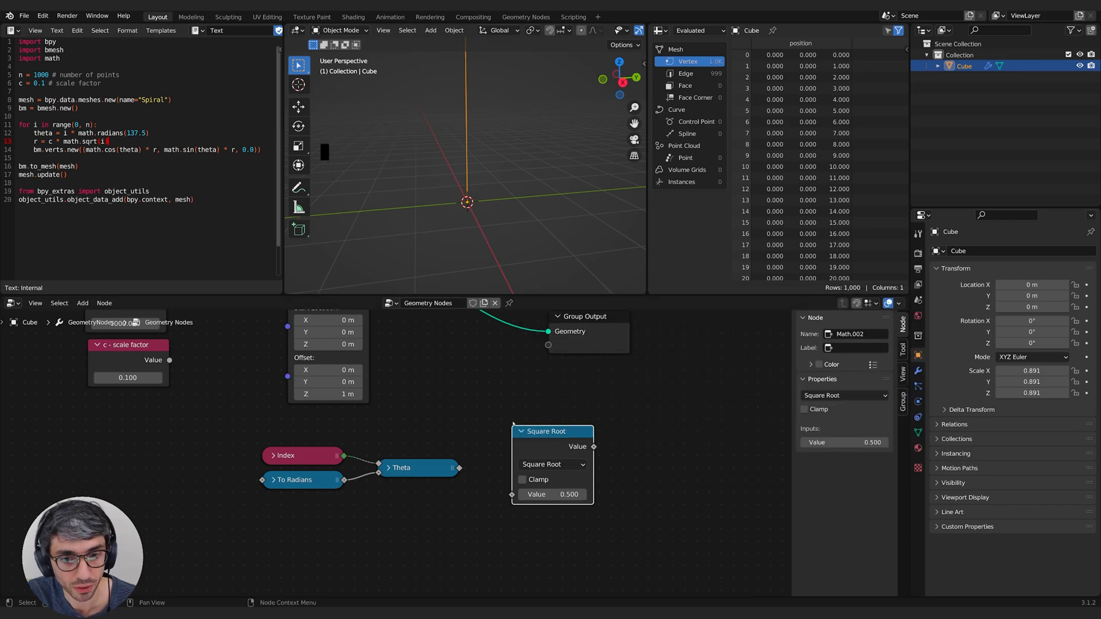
# Step: Duplicate the Index node below the Theta group and connect the copy to the Square Root input
pyautogui.moveTo(522, 431); pyautogui.dragTo(529, 444)
pyautogui.click(294, 458)
pyautogui.hotkey('shift', 'd')
pyautogui.click(346, 530)
pyautogui.moveTo(395, 527); pyautogui.dragTo(523, 509)
pyautogui.moveTo(550, 444); pyautogui.dragTo(492, 484)
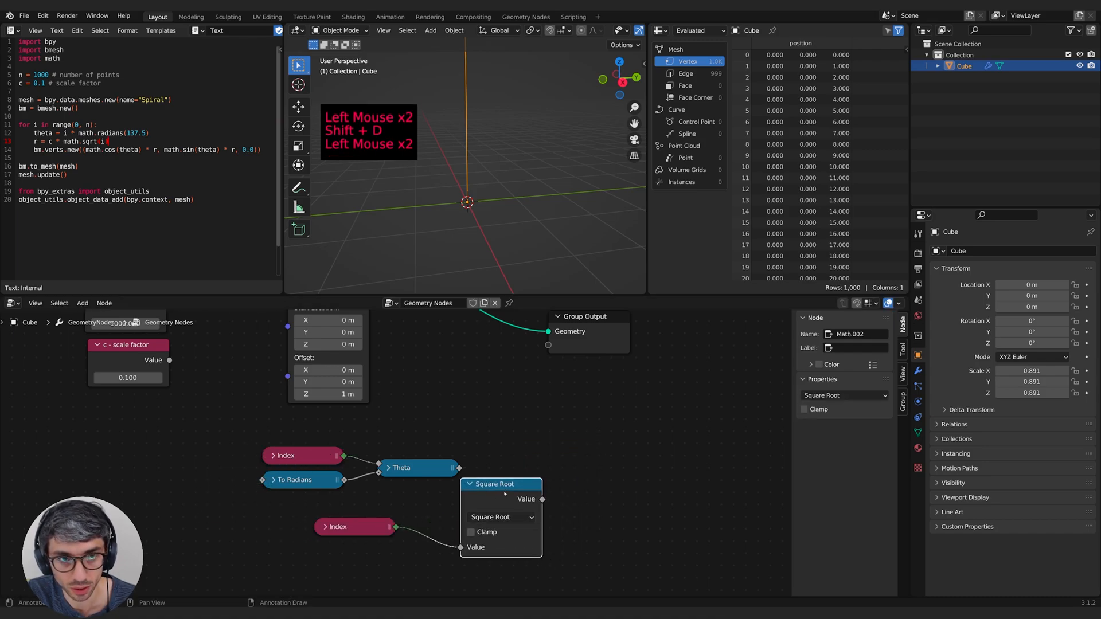
# Step: Collapse the Square Root node and line it up with its Index node beneath the Theta group
pyautogui.moveTo(344, 527); pyautogui.dragTo(315, 531)
pyautogui.moveTo(498, 486); pyautogui.dragTo(566, 482)
pyautogui.moveTo(338, 531); pyautogui.dragTo(469, 520)
pyautogui.click(580, 481)
pyautogui.moveTo(622, 445); pyautogui.dragTo(669, 362, button='middle')
pyautogui.keyDown('shift'); pyautogui.click(493, 437); pyautogui.keyUp('shift')
pyautogui.press('g')
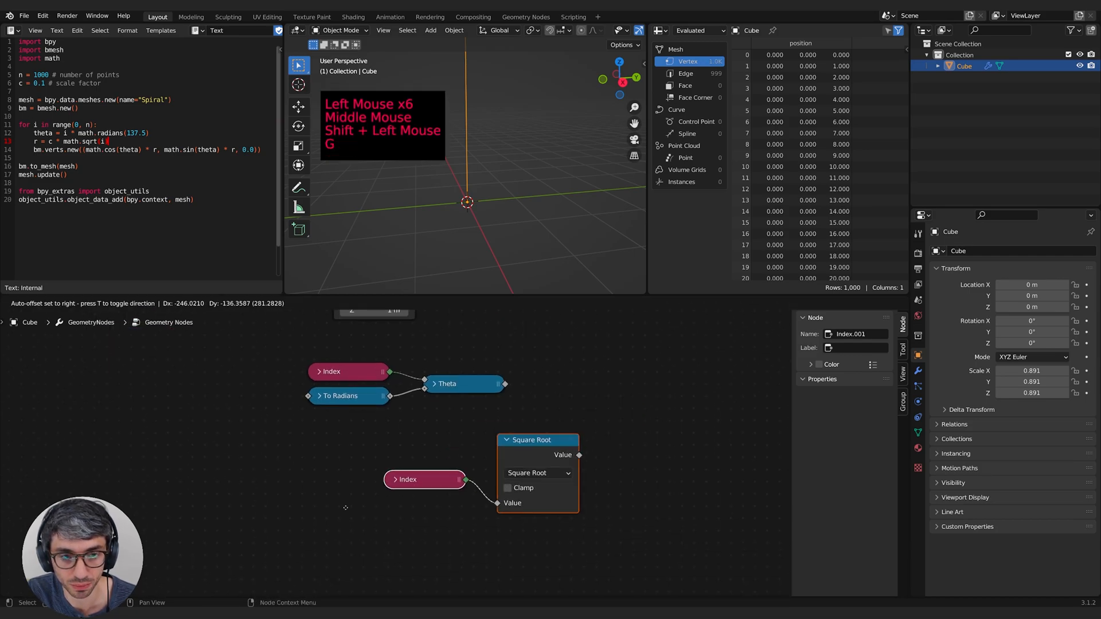
pyautogui.click(333, 485)
pyautogui.press('g')
pyautogui.click(436, 453)
pyautogui.click(437, 451)
pyautogui.moveTo(353, 490); pyautogui.dragTo(343, 471)
pyautogui.moveTo(459, 447)
pyautogui.mouseDown()
pyautogui.moveTo(448, 472)
pyautogui.moveTo(448, 463)
pyautogui.mouseUp()
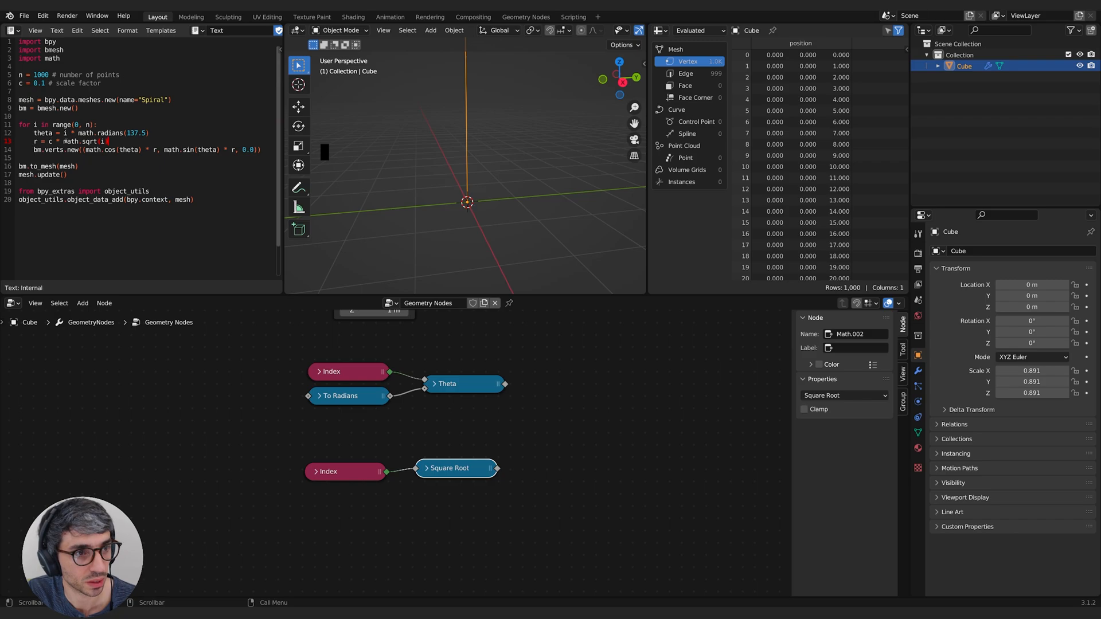
# Step: Add another Math node after the Square Root node and set its operation to Multiply
pyautogui.moveTo(458, 473); pyautogui.dragTo(480, 492, button='middle')
pyautogui.moveTo(364, 491); pyautogui.dragTo(377, 488)
pyautogui.moveTo(472, 455); pyautogui.dragTo(437, 466, button='middle')
pyautogui.click(501, 473)
pyautogui.hotkey('shift', 'a')
pyautogui.write('add')
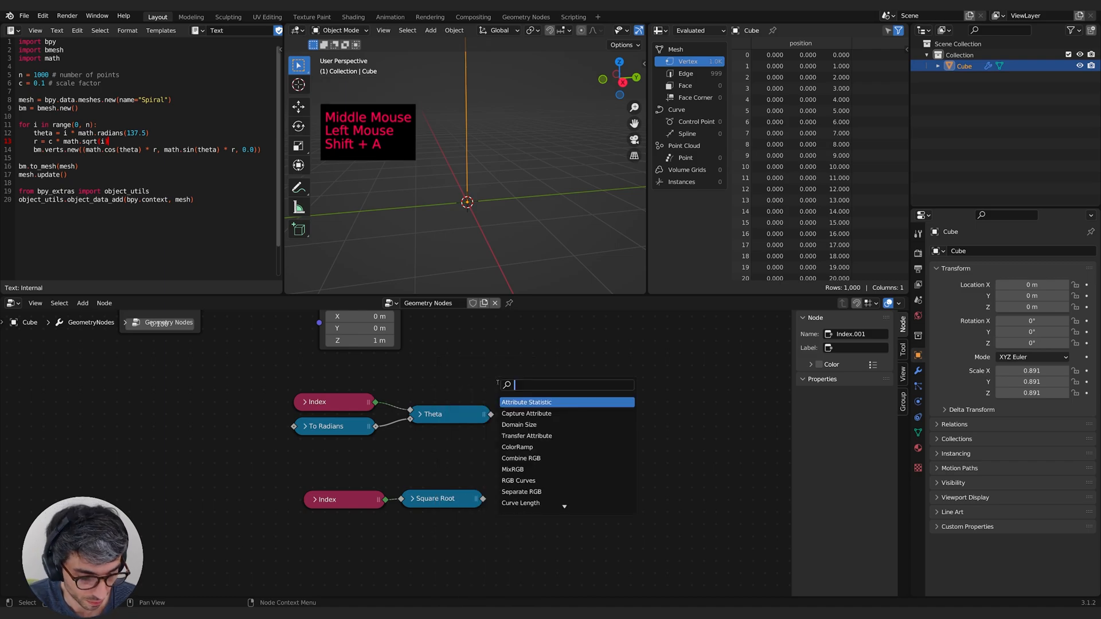
pyautogui.press('Return')
pyautogui.click(516, 469)
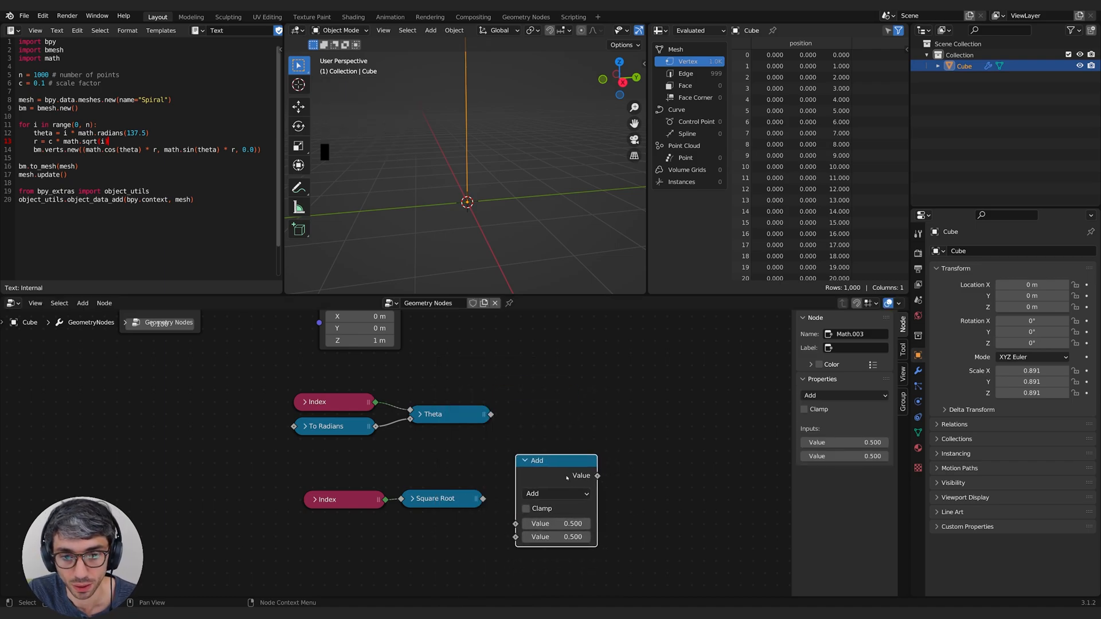
pyautogui.click(559, 493)
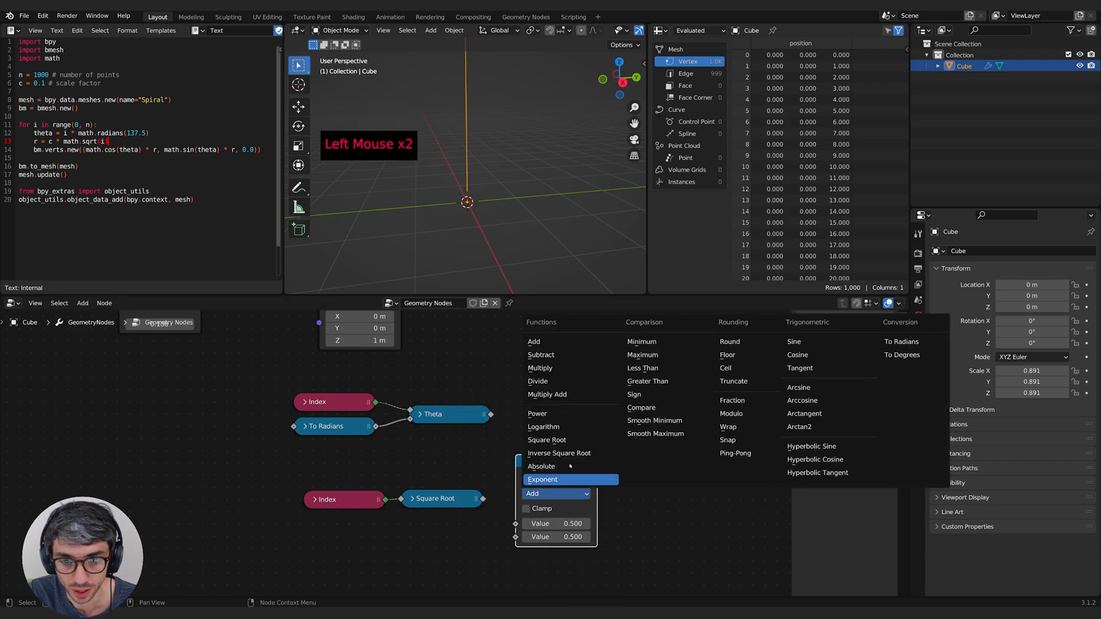
pyautogui.click(549, 369)
pyautogui.moveTo(546, 473); pyautogui.dragTo(546, 467)
# Step: Move the c - scale factor node below the Index nodes and connect it and Square Root to the Multiply inputs
pyautogui.moveTo(164, 402); pyautogui.dragTo(225, 439, button='middle')
pyautogui.scroll(-3, 226, 439)
pyautogui.moveTo(230, 354); pyautogui.dragTo(239, 542)
pyautogui.moveTo(289, 492); pyautogui.dragTo(280, 413, button='middle')
pyautogui.moveTo(235, 464); pyautogui.dragTo(496, 452)
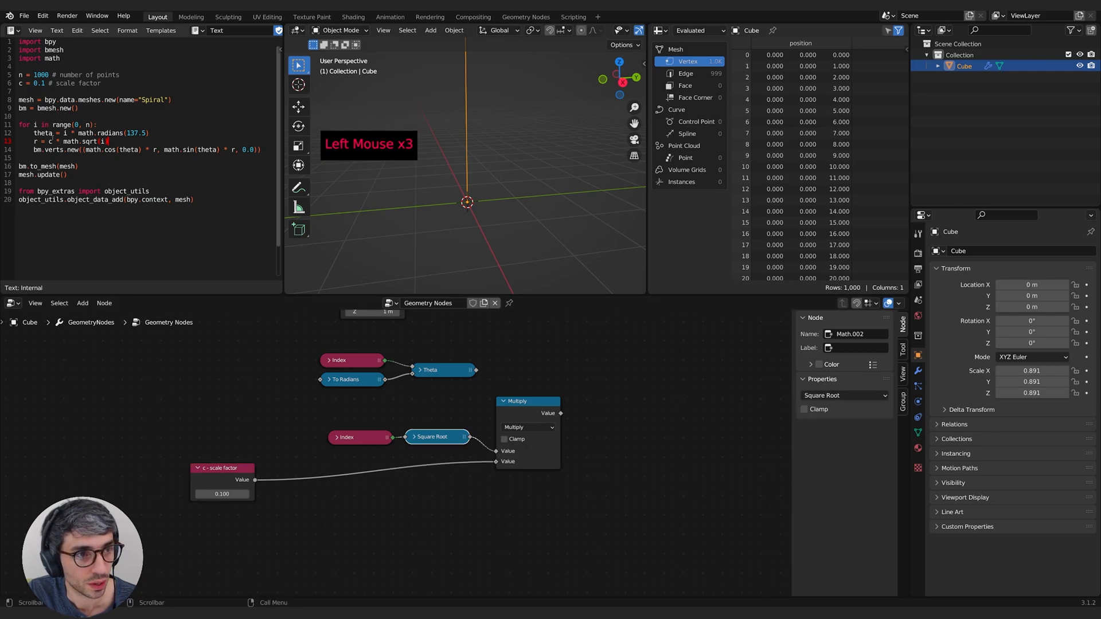
# Step: Collapse the scale factor Multiply node, label it R, and place the Theta node just above it
pyautogui.click(504, 401)
pyautogui.moveTo(521, 402); pyautogui.dragTo(516, 451)
pyautogui.click(856, 347)
pyautogui.write('R')
pyautogui.press('Return')
pyautogui.moveTo(531, 452); pyautogui.dragTo(530, 448)
pyautogui.moveTo(453, 369); pyautogui.dragTo(536, 417)
pyautogui.moveTo(201, 473); pyautogui.dragTo(122, 510, button='middle')
pyautogui.click(151, 477)
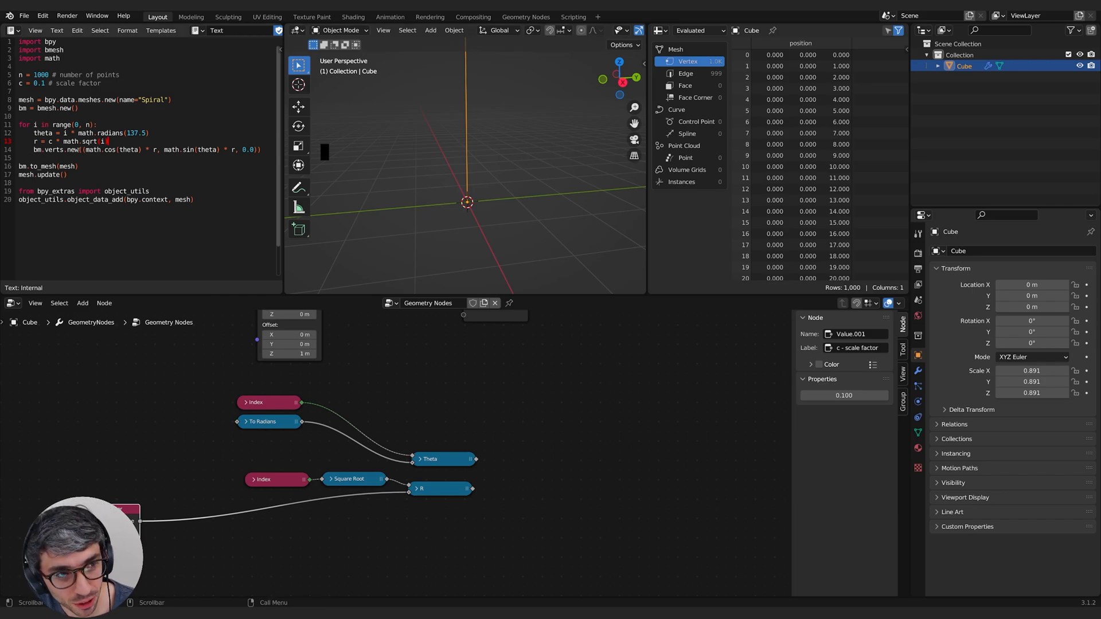
# Step: Examine the bm.verts.new line of the script for the expressions that form each point's coordinates
pyautogui.moveTo(33, 150); pyautogui.dragTo(78, 150)
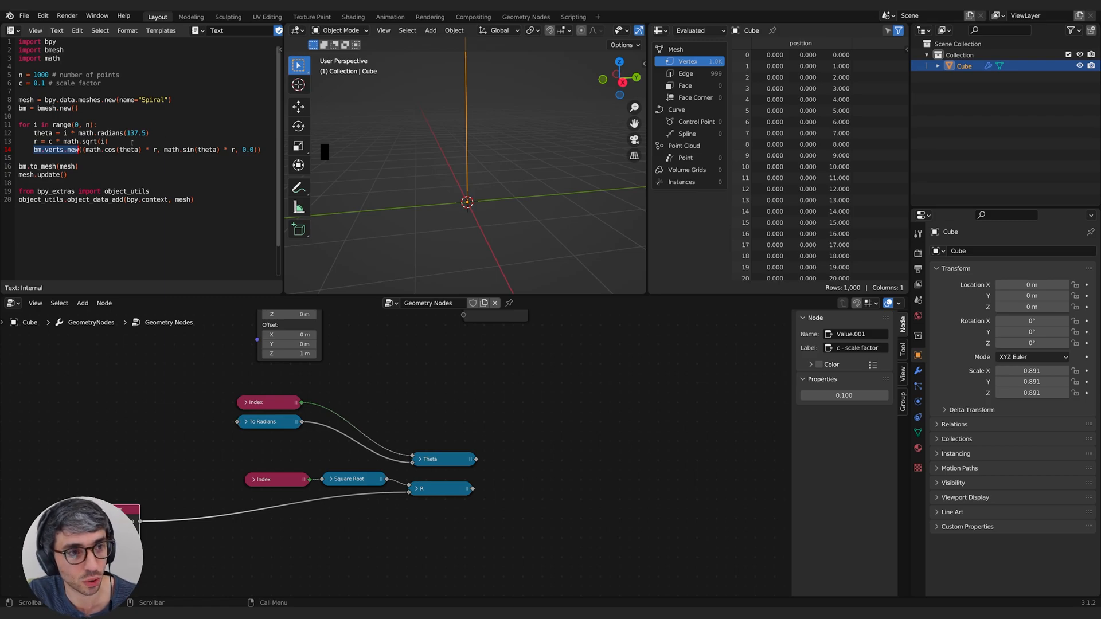
pyautogui.click(139, 166)
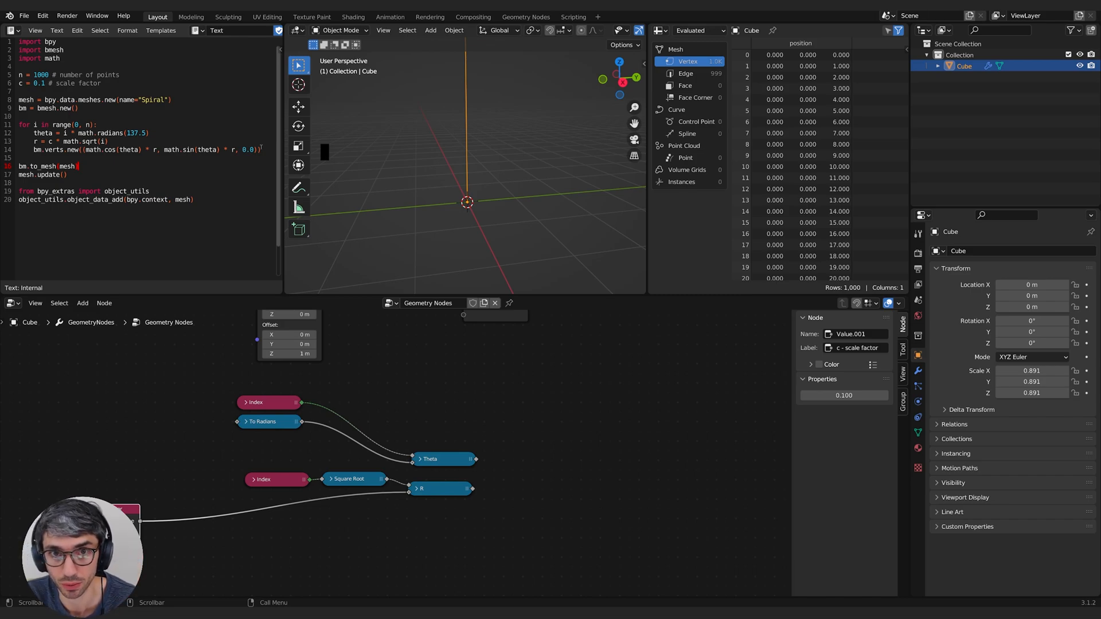
pyautogui.click(158, 155)
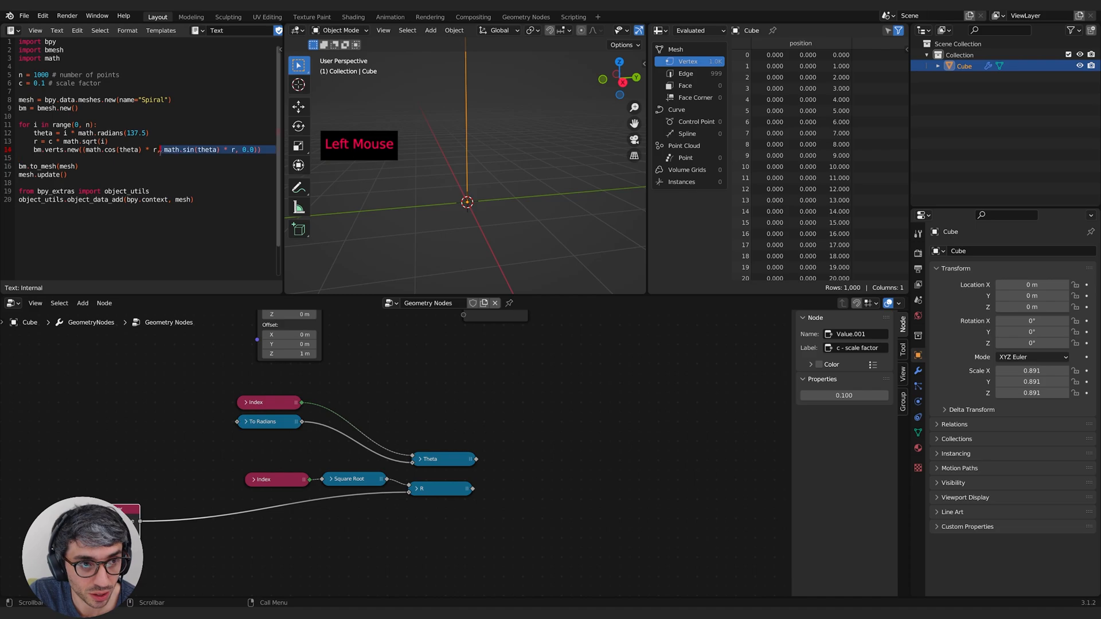
pyautogui.click(164, 157)
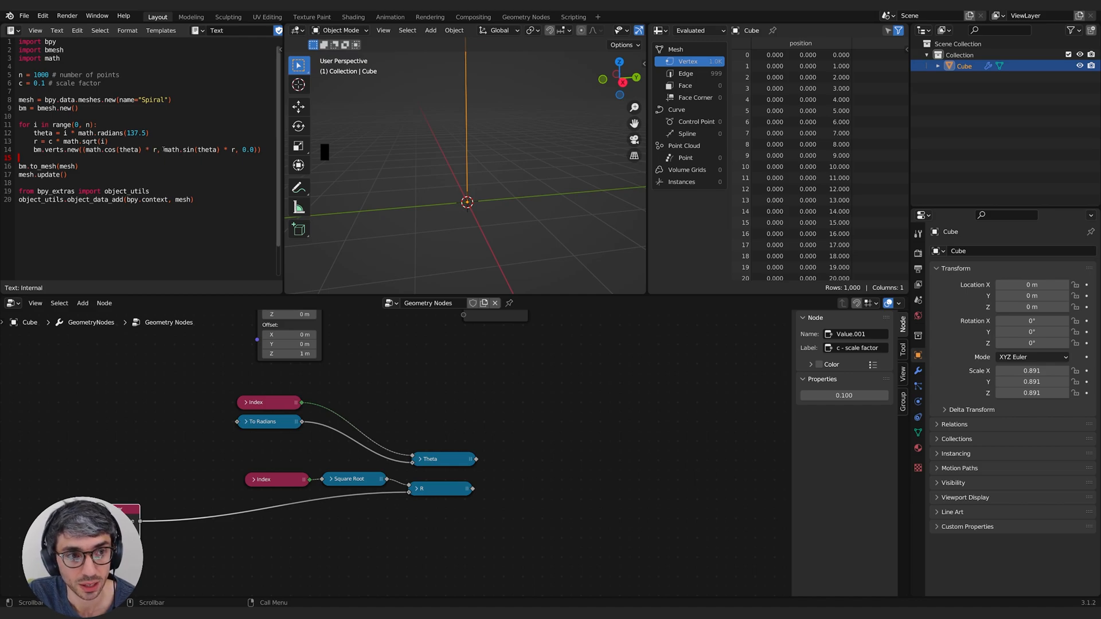
# Step: Add a Math node after the Theta and R nodes and set its operation to Cosine
pyautogui.click(487, 427)
pyautogui.moveTo(514, 412); pyautogui.dragTo(487, 406, button='middle')
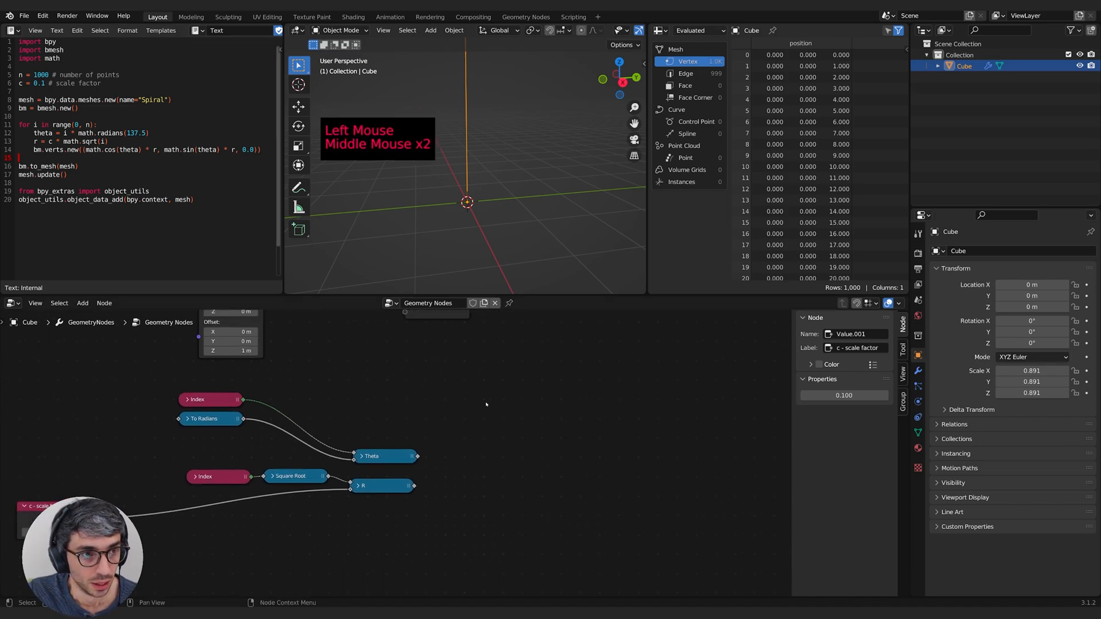
pyautogui.click(442, 379)
pyautogui.hotkey('shift', 'a')
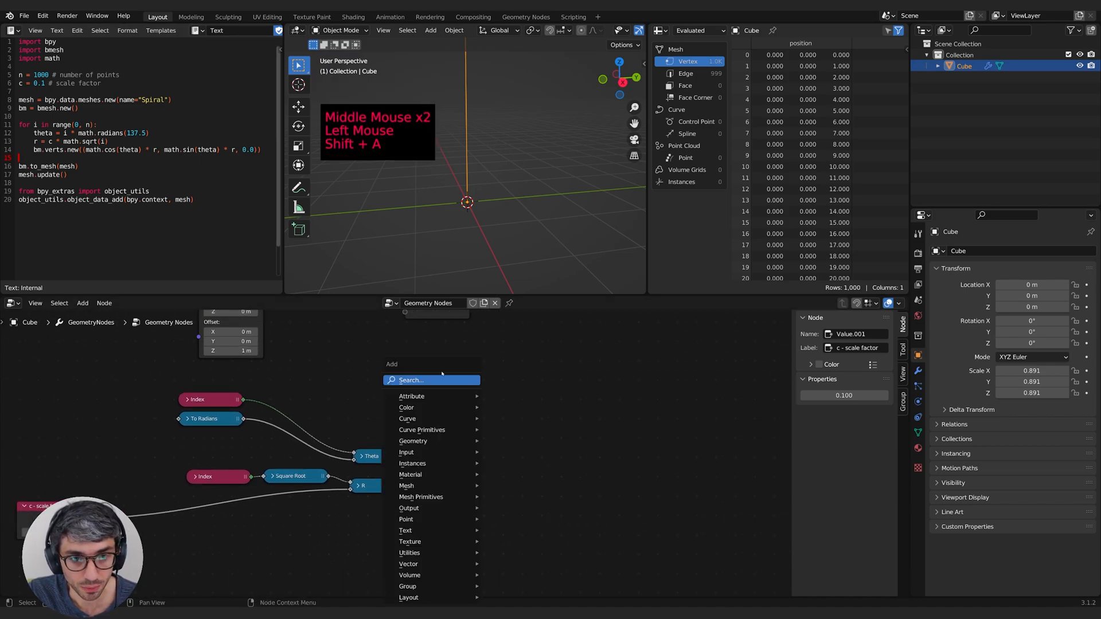
pyautogui.write('add')
pyautogui.press('Return')
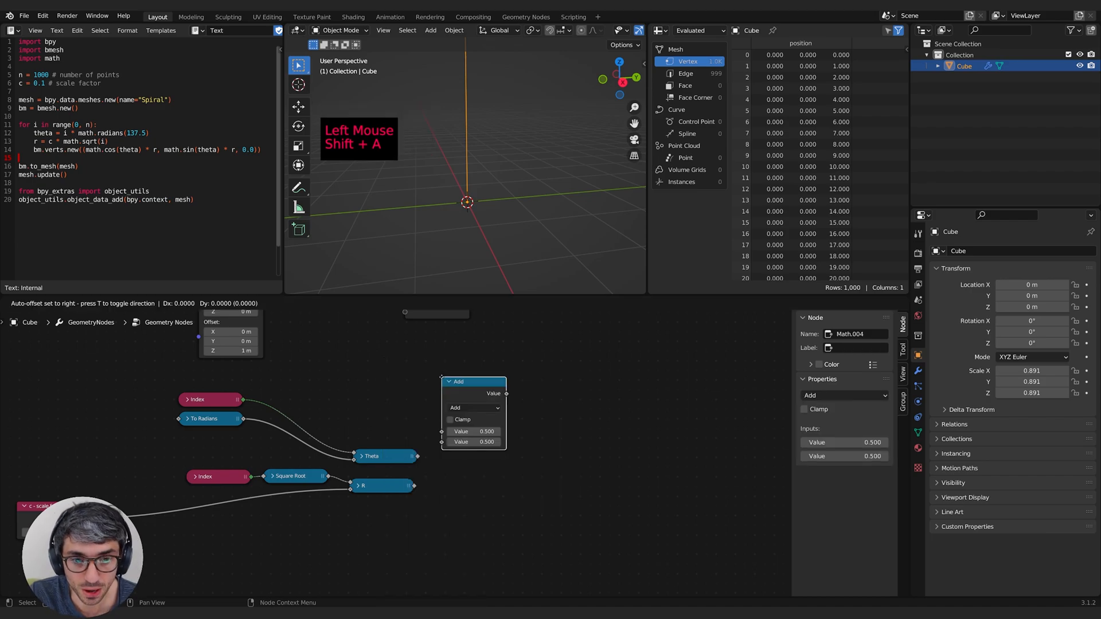
pyautogui.click(482, 398)
pyautogui.click(531, 427)
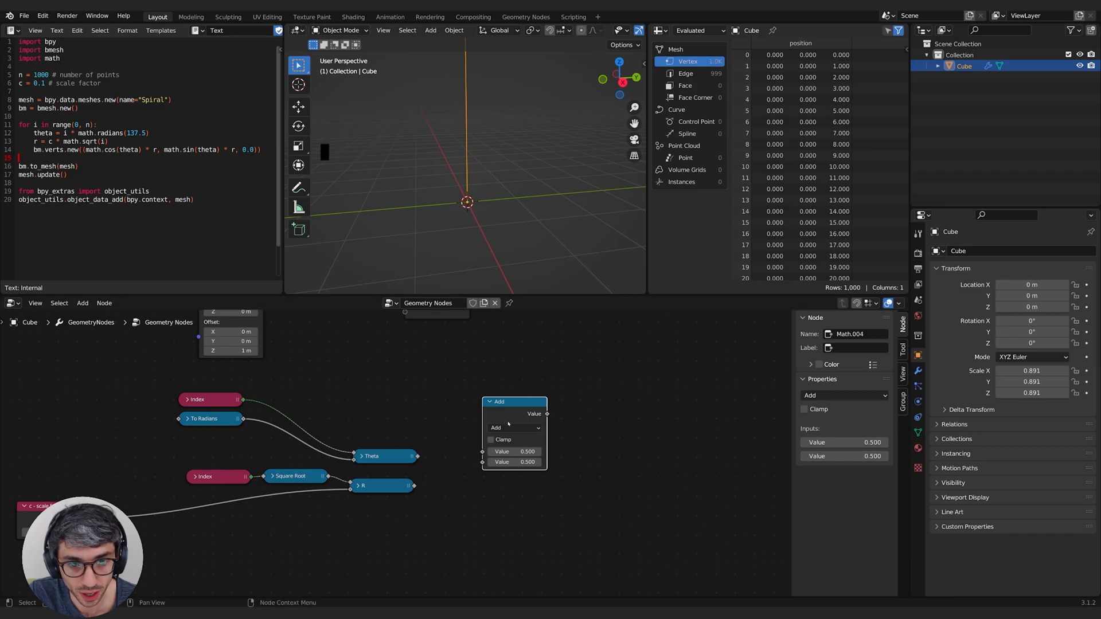
pyautogui.click(513, 429)
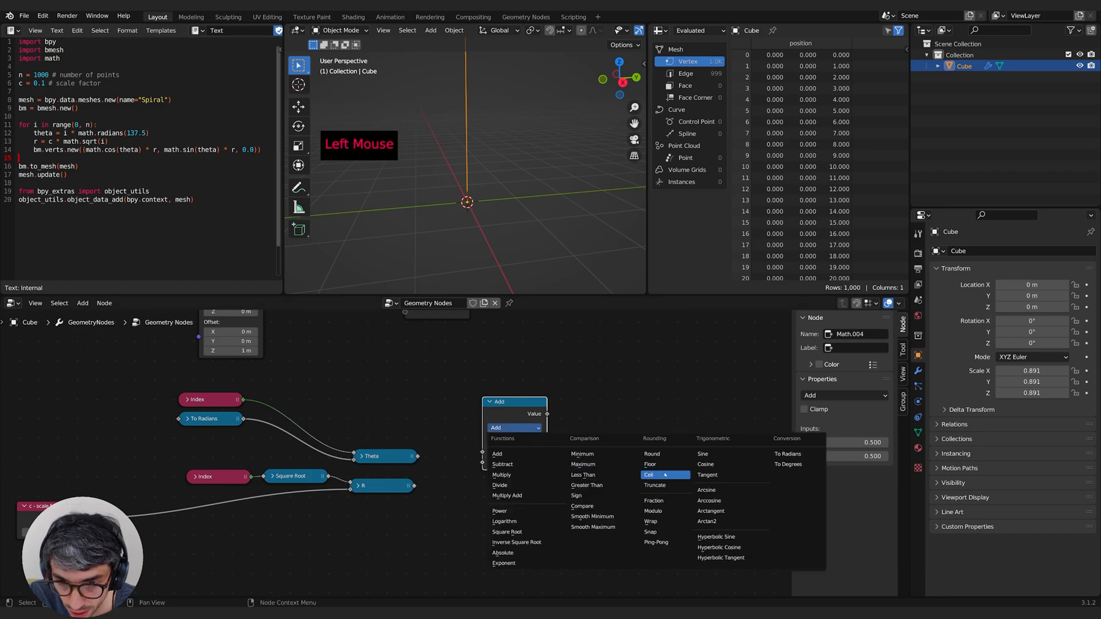
pyautogui.click(707, 465)
# Step: Connect the Theta output to the Cosine input and reposition the Cosine node
pyautogui.moveTo(508, 406); pyautogui.dragTo(510, 409)
pyautogui.moveTo(418, 456); pyautogui.dragTo(484, 456)
pyautogui.moveTo(530, 406); pyautogui.dragTo(519, 397)
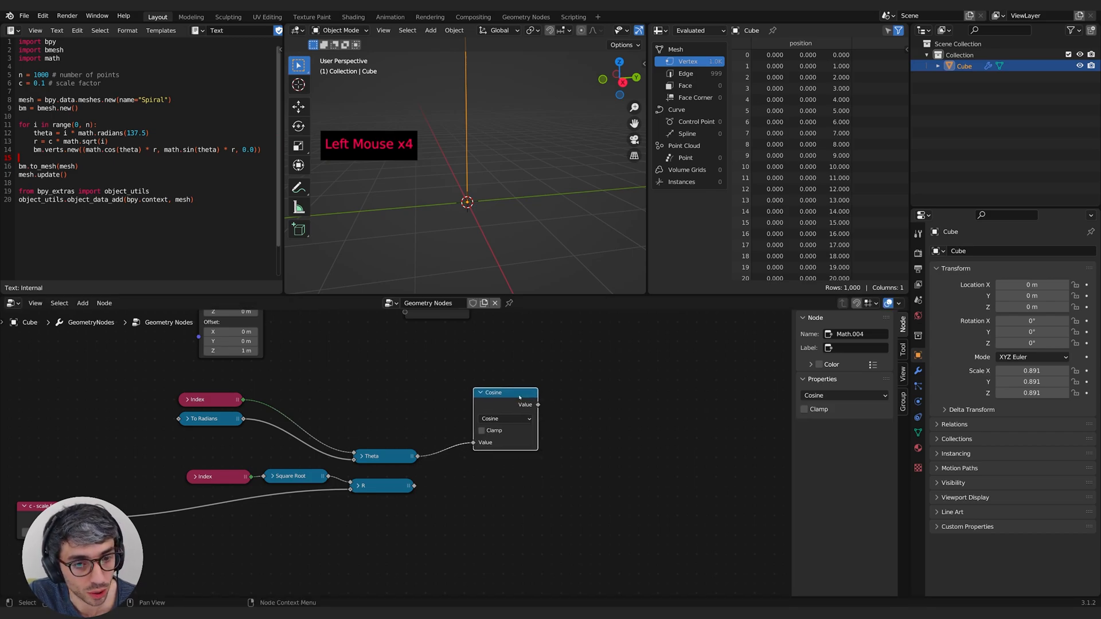
# Step: Duplicate the Cosine node, place the copy beside it, and set the copy's operation to Multiply
pyautogui.click(509, 404)
pyautogui.hotkey('shift', 'd')
pyautogui.click(601, 442)
pyautogui.click(598, 456)
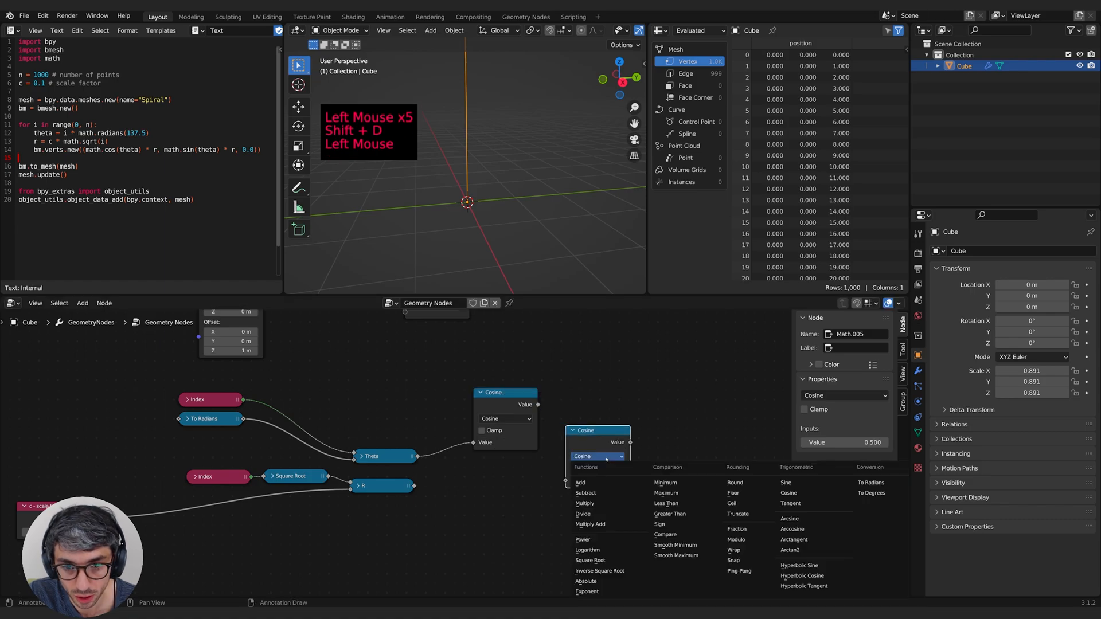
pyautogui.click(590, 504)
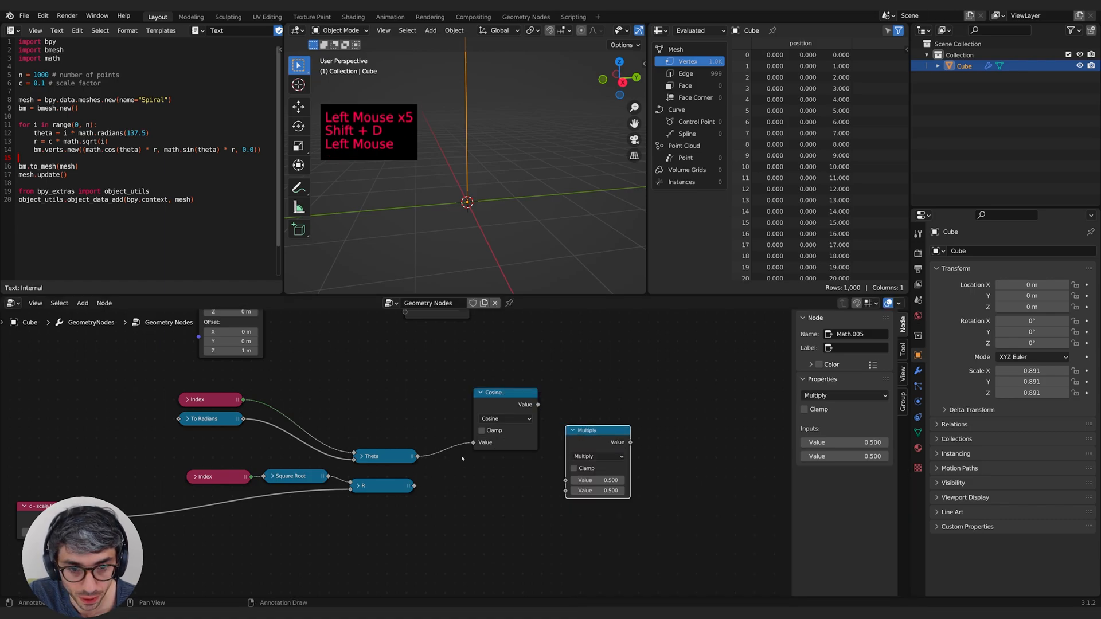
# Step: Connect the Cosine and R outputs to the two inputs of the new Multiply node
pyautogui.click(504, 393)
pyautogui.moveTo(538, 405); pyautogui.dragTo(566, 480)
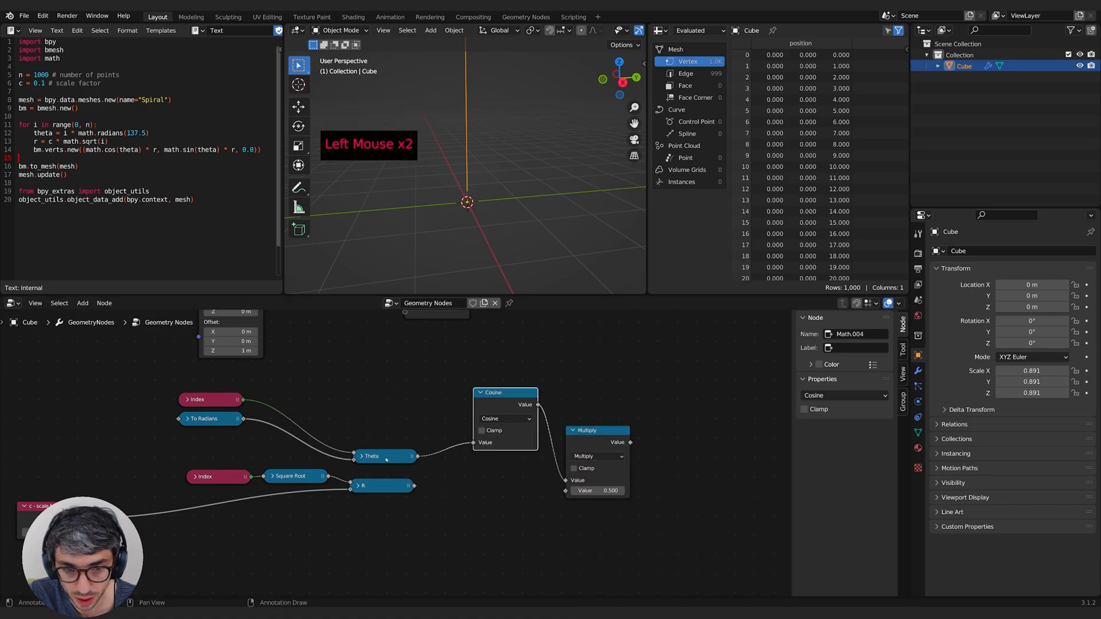
pyautogui.moveTo(416, 487); pyautogui.dragTo(565, 491)
pyautogui.moveTo(585, 444); pyautogui.dragTo(585, 436)
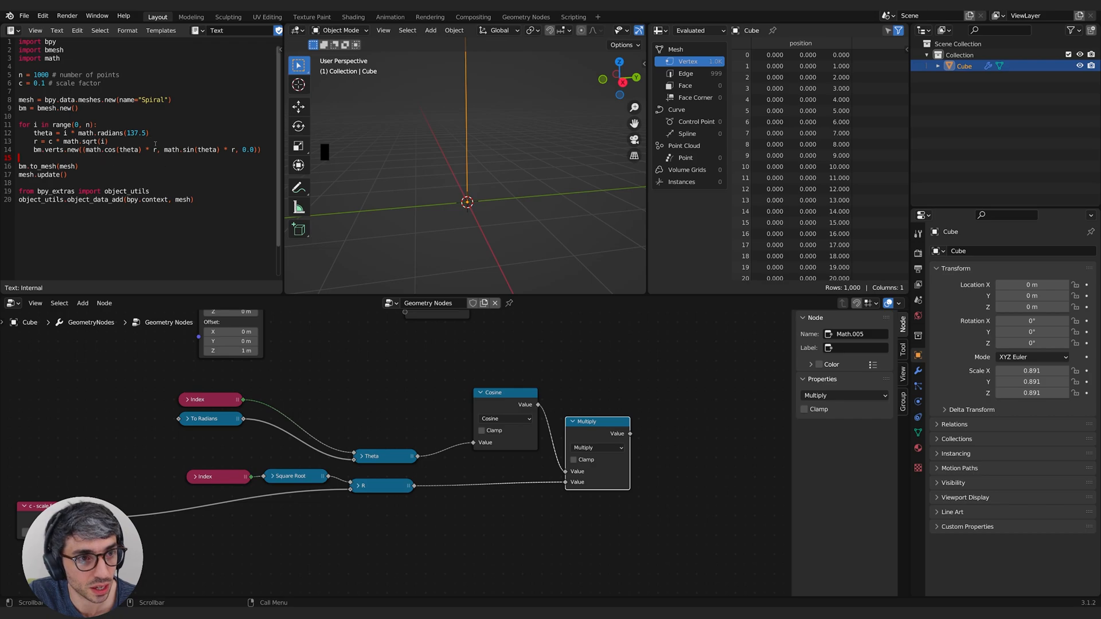
# Step: Collapse the Multiply and Cosine nodes and reposition them beside the Theta and R nodes
pyautogui.click(573, 422)
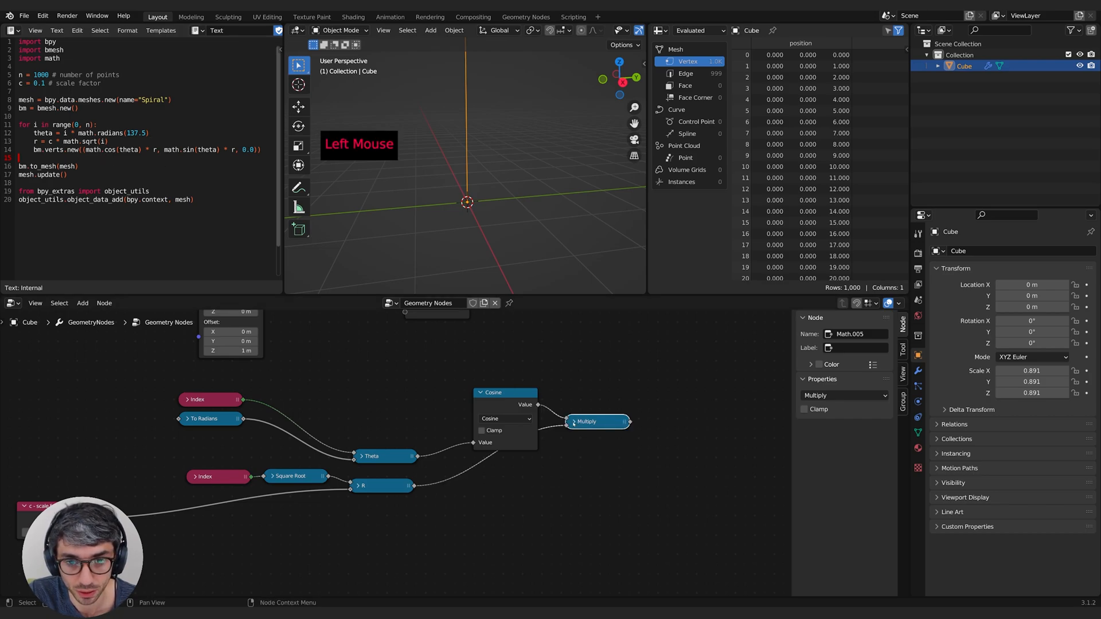
pyautogui.click(481, 393)
pyautogui.moveTo(510, 395); pyautogui.dragTo(493, 405)
pyautogui.moveTo(605, 425); pyautogui.dragTo(591, 446)
# Step: Label the Multiply node "X Pos" and shift the collapsed Cosine node closer to Theta
pyautogui.click(855, 347)
pyautogui.write('X')
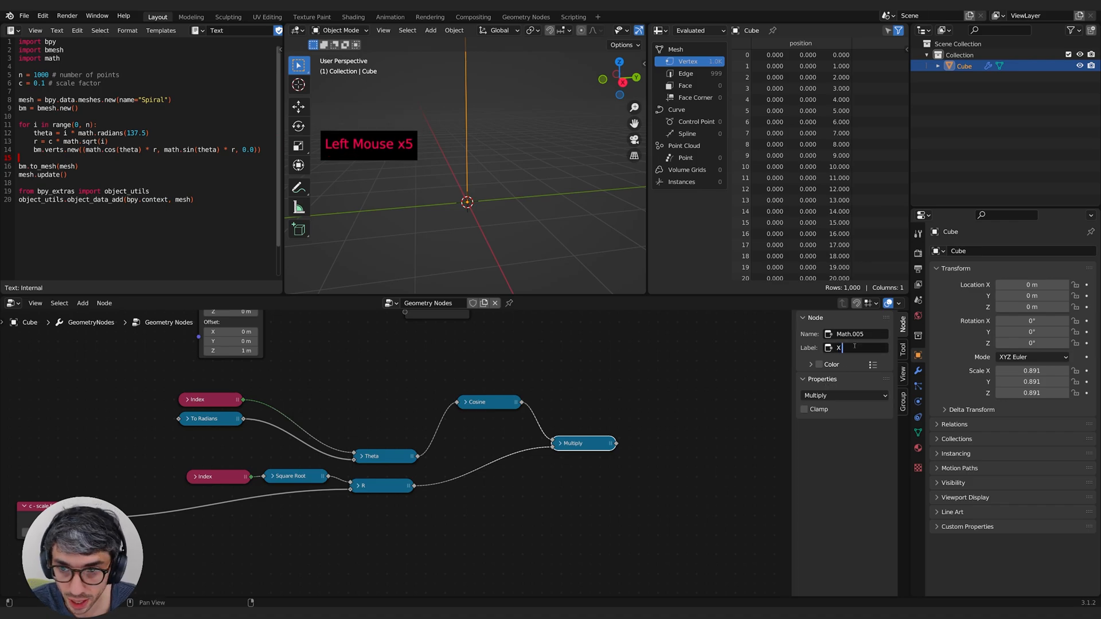
pyautogui.write(' Pos')
pyautogui.press('Return')
pyautogui.click(627, 401)
pyautogui.moveTo(631, 399); pyautogui.dragTo(464, 418, button='middle')
pyautogui.moveTo(319, 422); pyautogui.dragTo(299, 446)
pyautogui.moveTo(453, 441); pyautogui.dragTo(520, 444, button='middle')
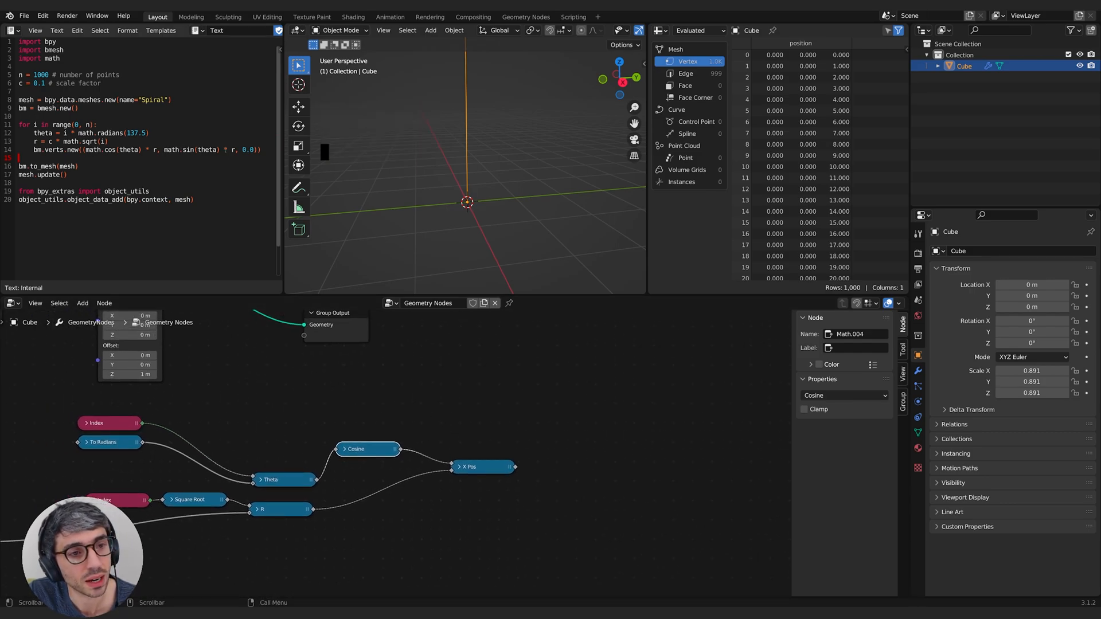
# Step: Add a Math node below the Cosine node and set its operation to Sine
pyautogui.moveTo(502, 392); pyautogui.dragTo(495, 378, button='middle')
pyautogui.click(492, 373)
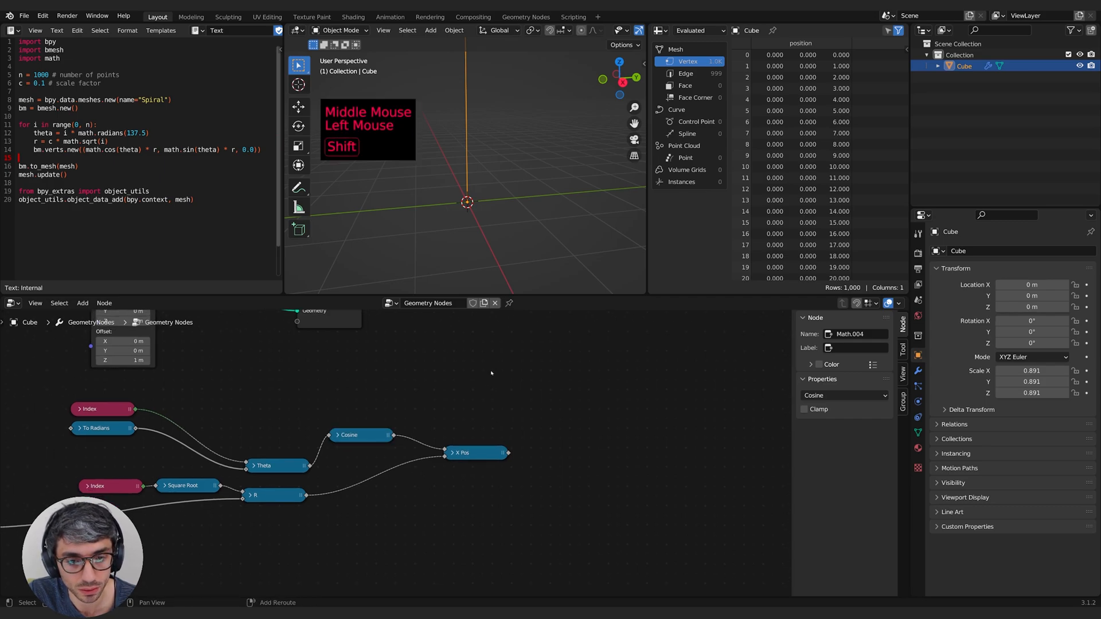
pyautogui.hotkey('shift', 'a')
pyautogui.write('add')
pyautogui.press('Return')
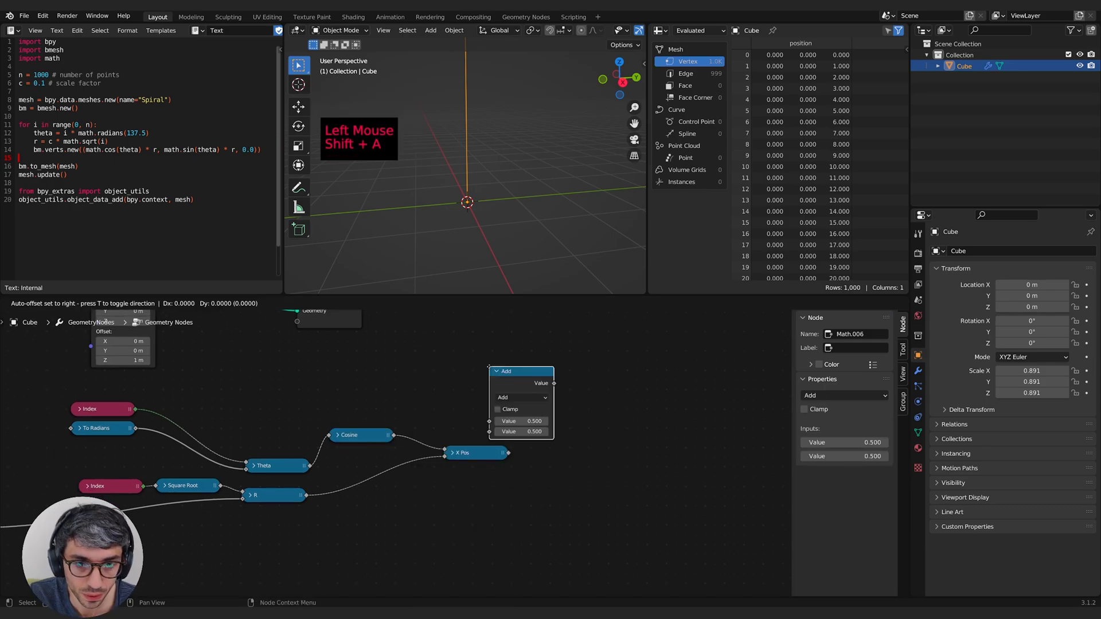
pyautogui.moveTo(405, 511); pyautogui.dragTo(405, 456, button='middle')
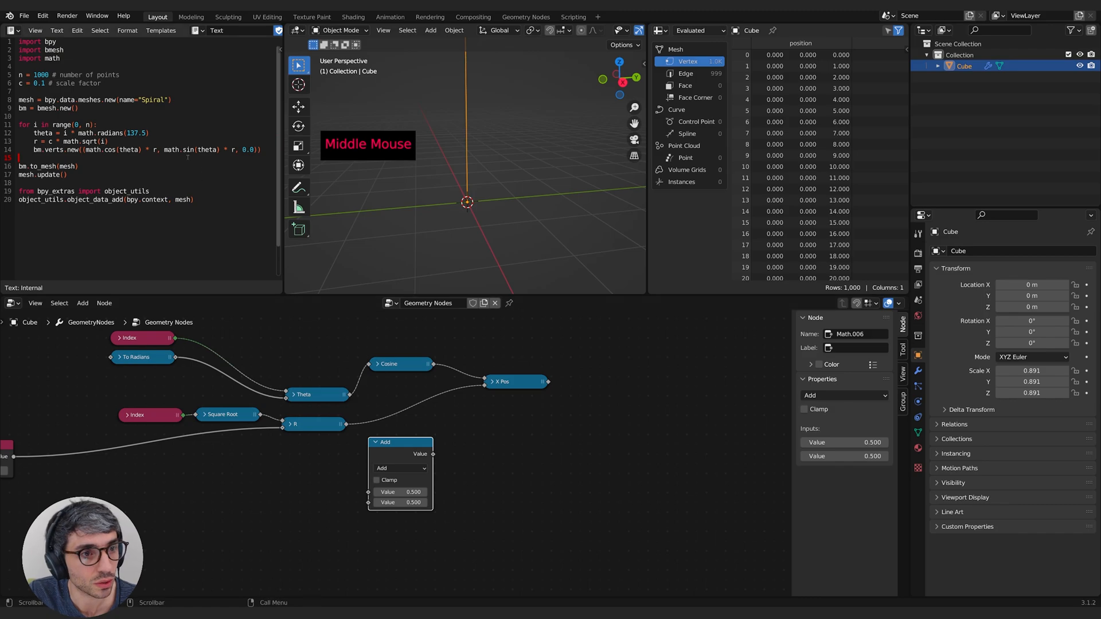
pyautogui.click(394, 469)
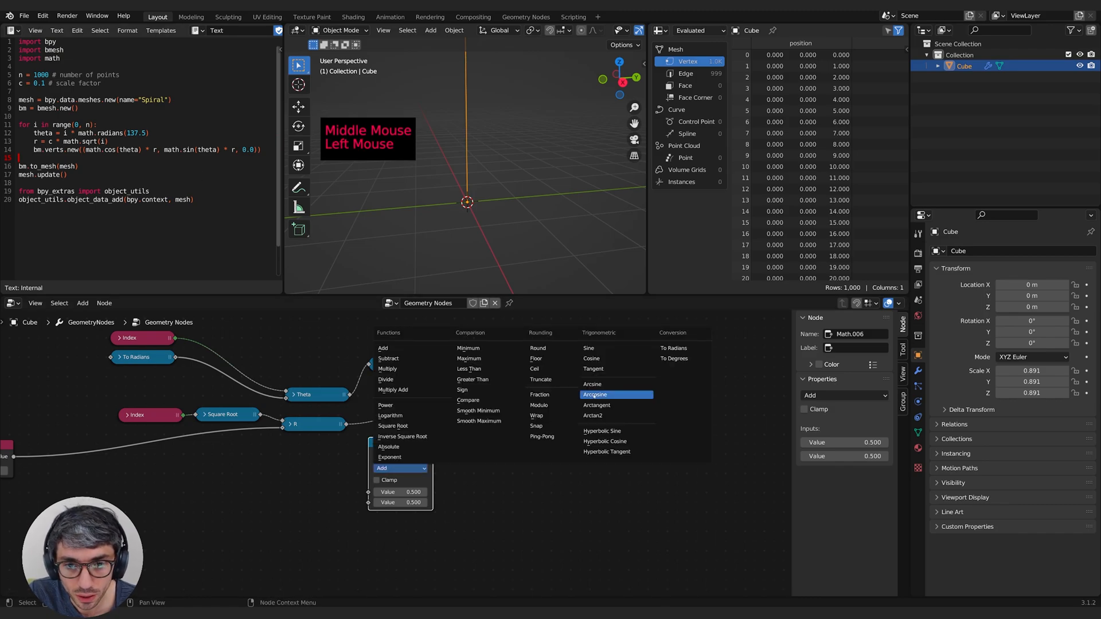
pyautogui.click(589, 348)
pyautogui.moveTo(414, 443); pyautogui.dragTo(419, 454)
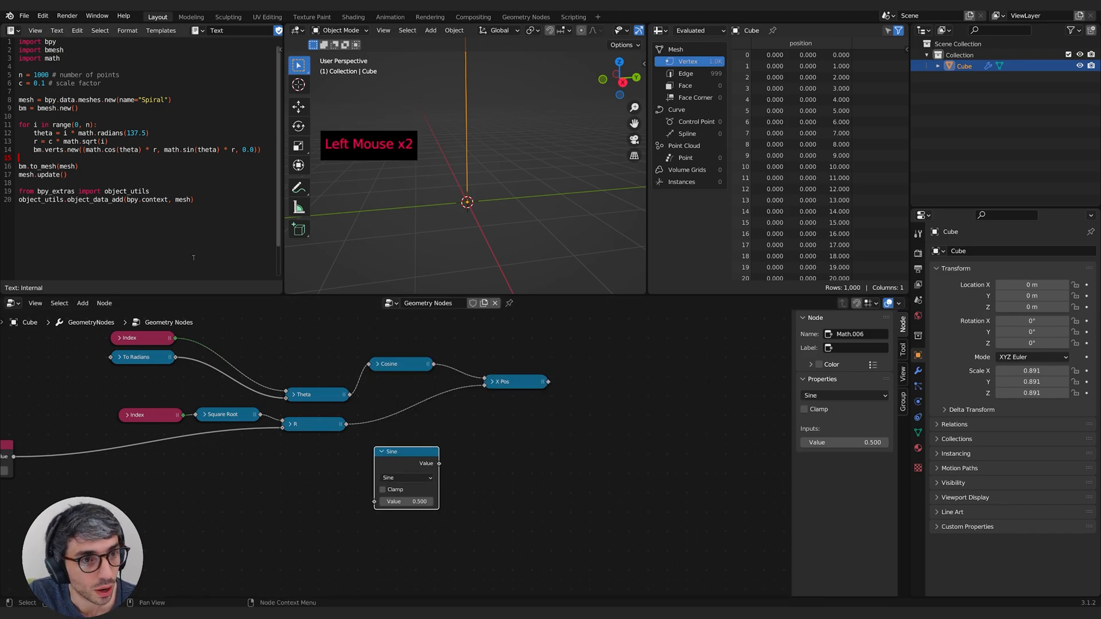
# Step: Connect the Theta output to the Sine node's input and collapse the Sine node
pyautogui.click(314, 397)
pyautogui.moveTo(350, 395); pyautogui.dragTo(378, 503)
pyautogui.moveTo(405, 459); pyautogui.dragTo(409, 461)
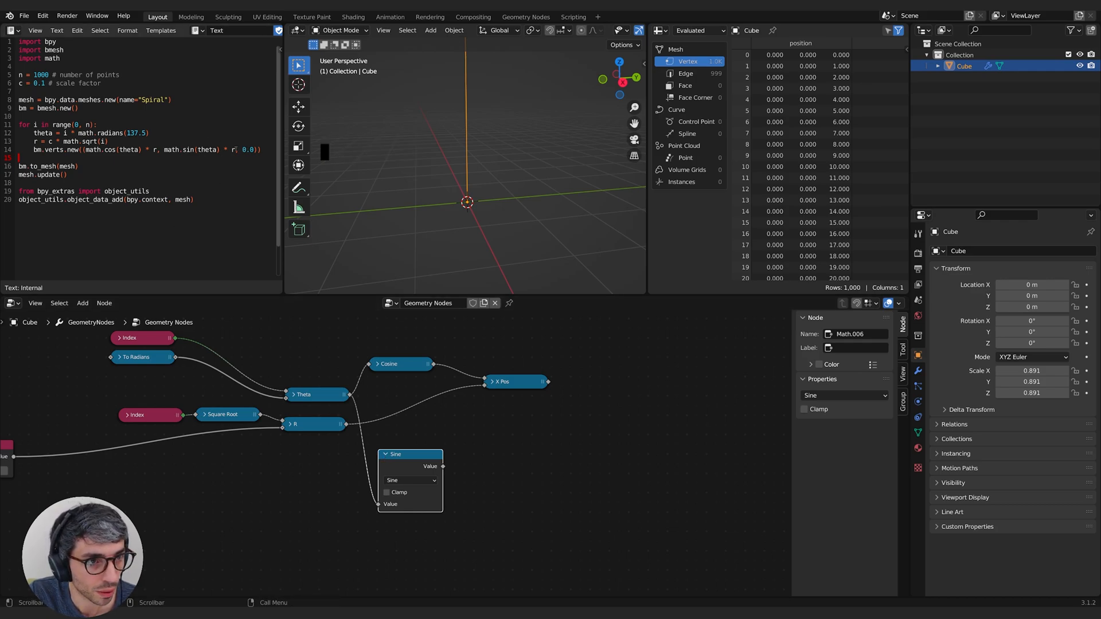
pyautogui.click(389, 454)
pyautogui.click(389, 455)
# Step: Duplicate the Sine node, place the copy beside it, and set the copy's operation to Multiply
pyautogui.hotkey('shift', 'd')
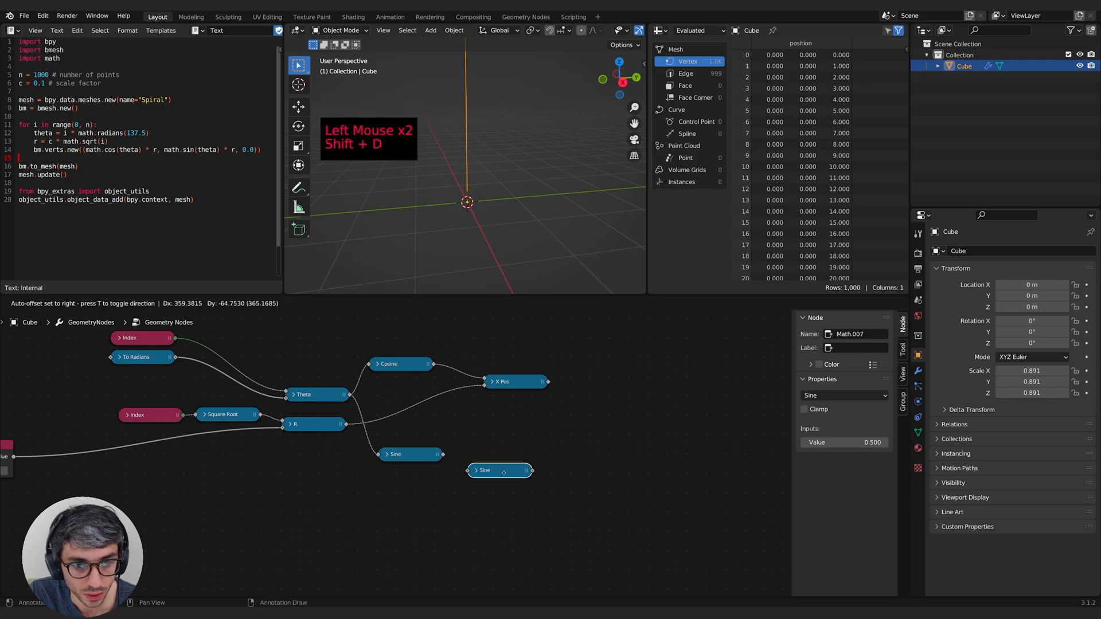
pyautogui.click(485, 474)
pyautogui.click(503, 501)
pyautogui.click(499, 400)
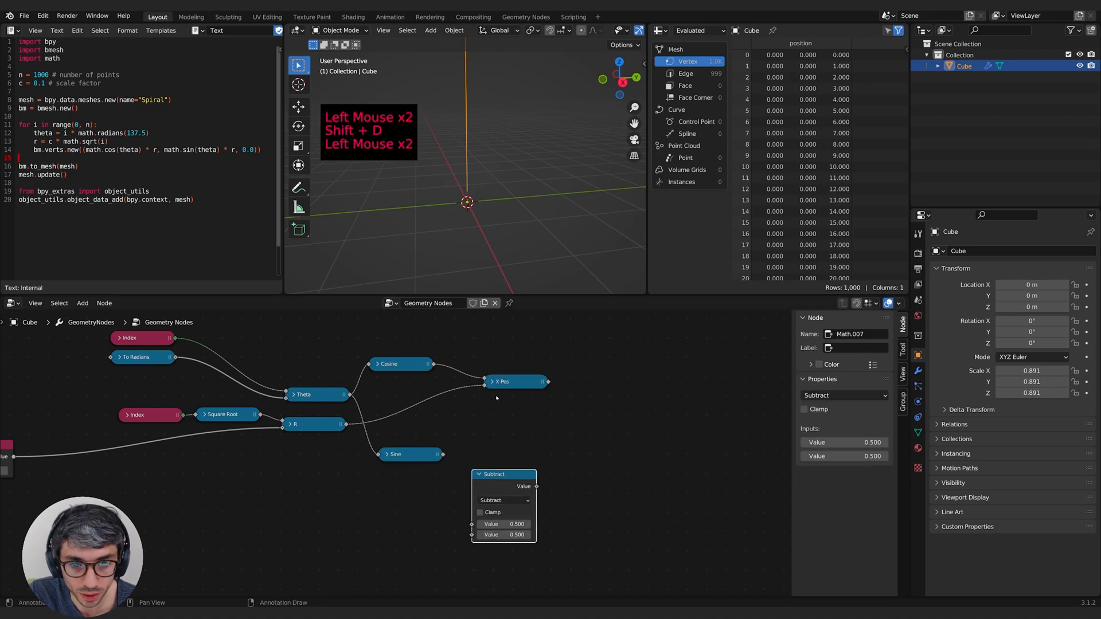
pyautogui.click(499, 501)
pyautogui.click(505, 421)
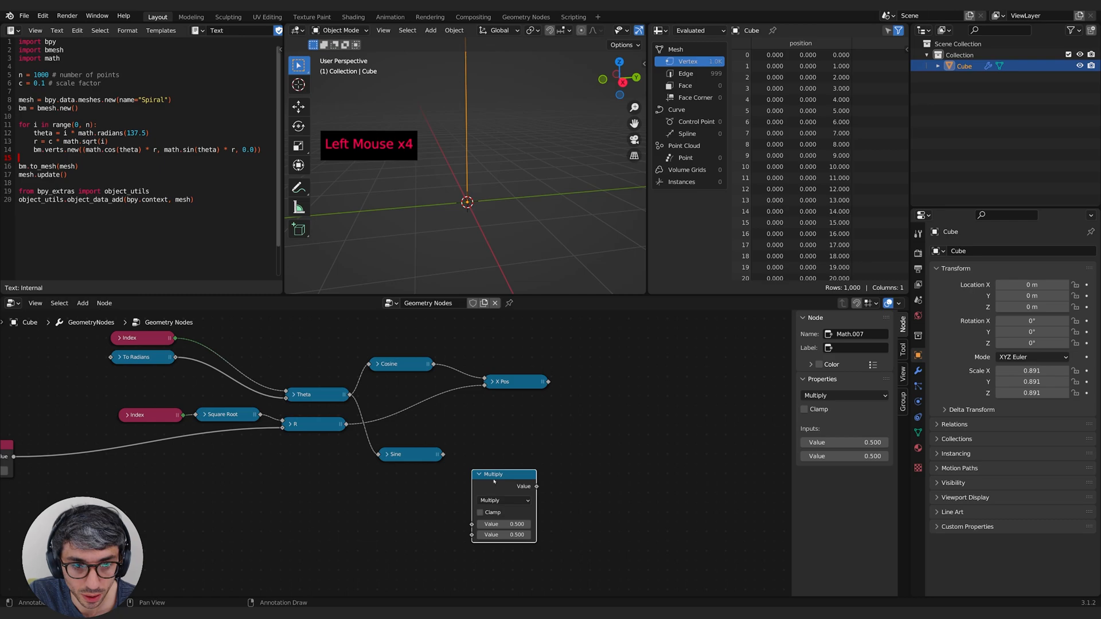
# Step: Connect the Sine and R outputs to the new Multiply node's two inputs and move the node up beneath X Pos
pyautogui.moveTo(347, 425); pyautogui.dragTo(442, 507)
pyautogui.moveTo(442, 508); pyautogui.dragTo(465, 513)
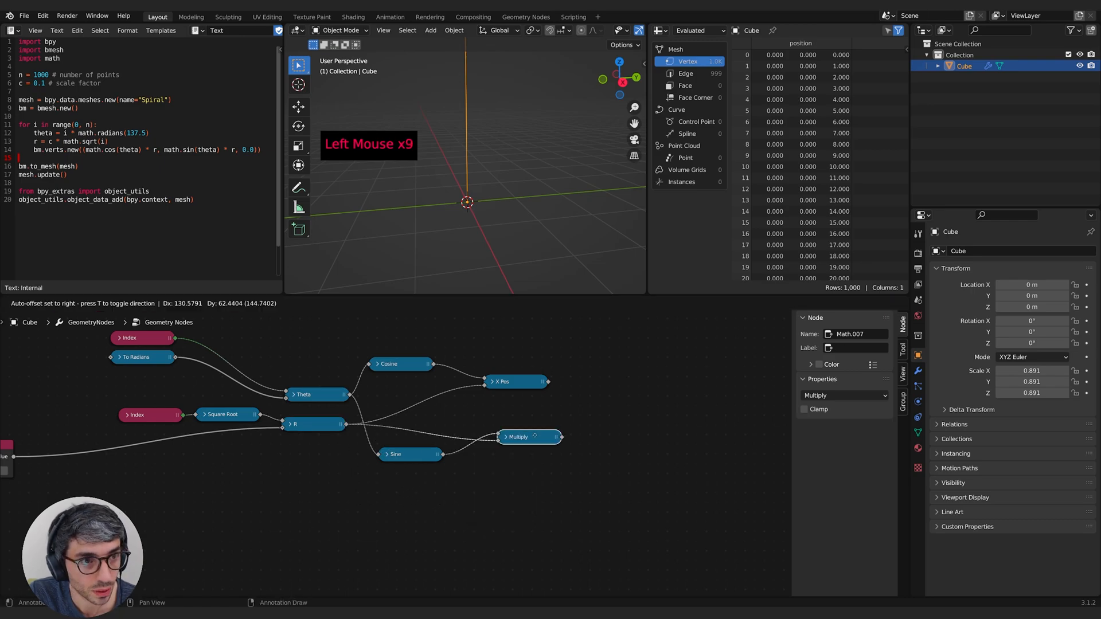
pyautogui.click(505, 437)
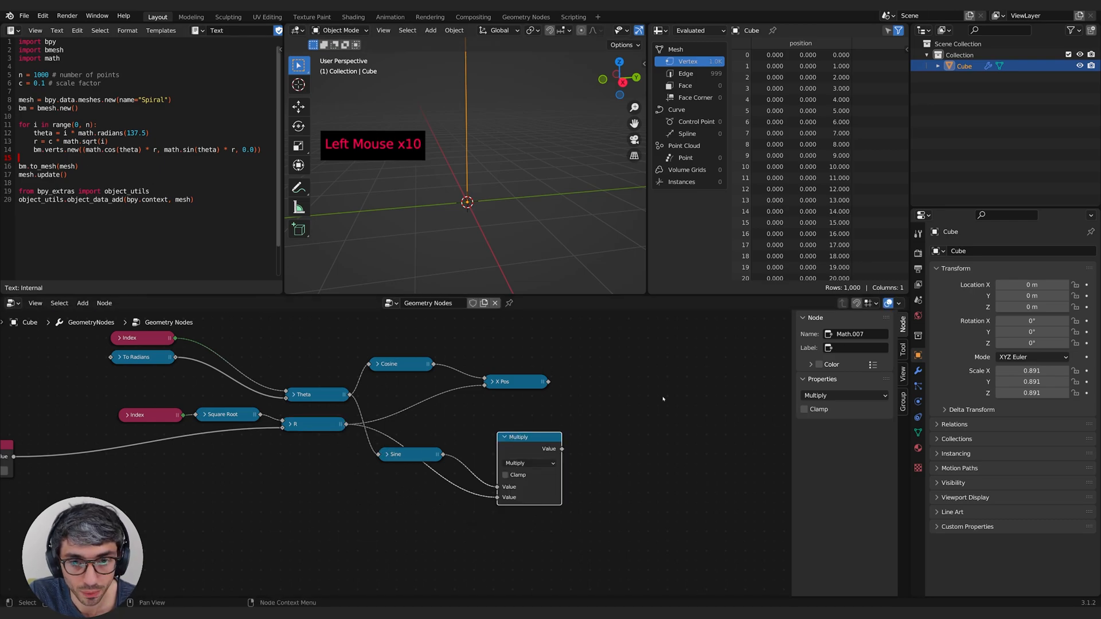
# Step: Label the new Multiply node "Y Pos", collapse it, and place it directly beneath X Pos
pyautogui.click(849, 348)
pyautogui.write('Y Pos')
pyautogui.press('Return')
pyautogui.click(575, 430)
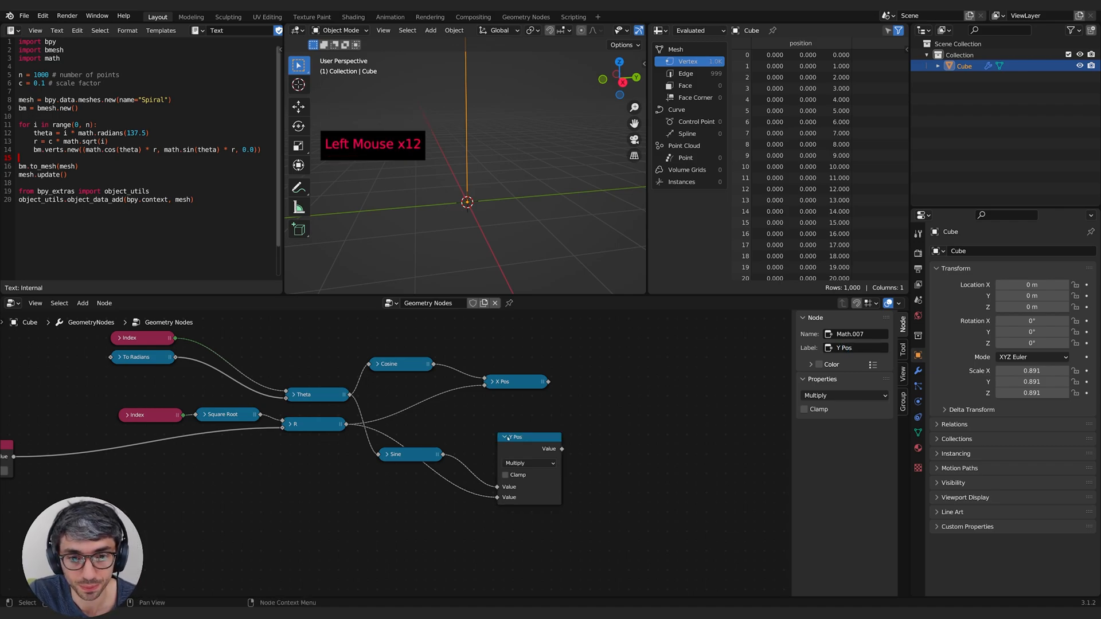
pyautogui.click(504, 437)
pyautogui.moveTo(508, 437); pyautogui.dragTo(491, 409)
pyautogui.moveTo(603, 406); pyautogui.dragTo(533, 460, button='middle')
pyautogui.click(400, 330)
pyautogui.moveTo(505, 424)
pyautogui.mouseDown(button='middle')
pyautogui.moveTo(570, 471)
pyautogui.moveTo(518, 435)
pyautogui.mouseUp(button='middle')
pyautogui.moveTo(350, 390); pyautogui.dragTo(508, 387, button='middle')
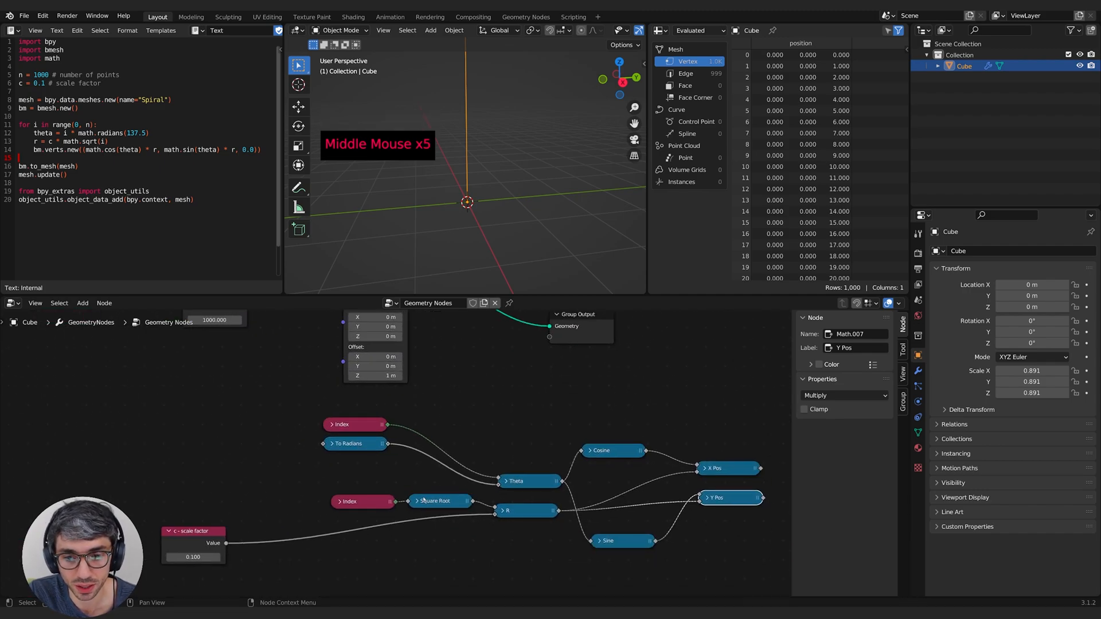
# Step: Move the c - scale factor node closer to the formula nodes, then reposition the whole formula group together
pyautogui.moveTo(182, 541); pyautogui.dragTo(274, 541)
pyautogui.moveTo(274, 540); pyautogui.dragTo(222, 539, button='middle')
pyautogui.moveTo(133, 411); pyautogui.dragTo(732, 578)
pyautogui.press('g')
pyautogui.click(545, 584)
pyautogui.moveTo(307, 326); pyautogui.dragTo(422, 353, button='middle')
pyautogui.moveTo(435, 396); pyautogui.dragTo(392, 332, button='middle')
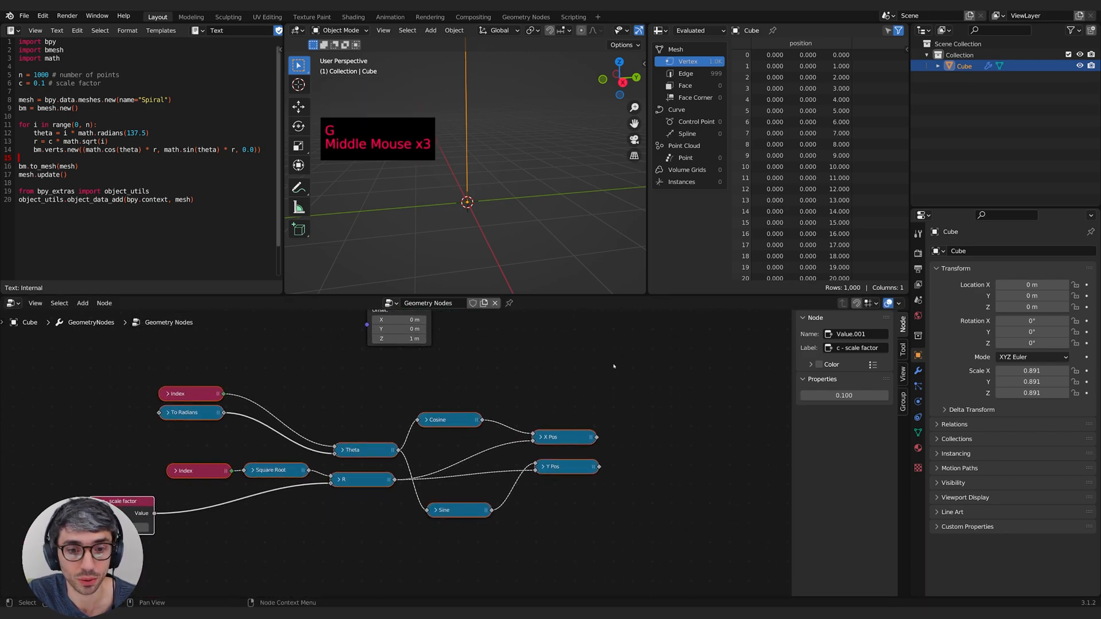
pyautogui.moveTo(612, 405); pyautogui.dragTo(652, 405, button='middle')
pyautogui.click(649, 466)
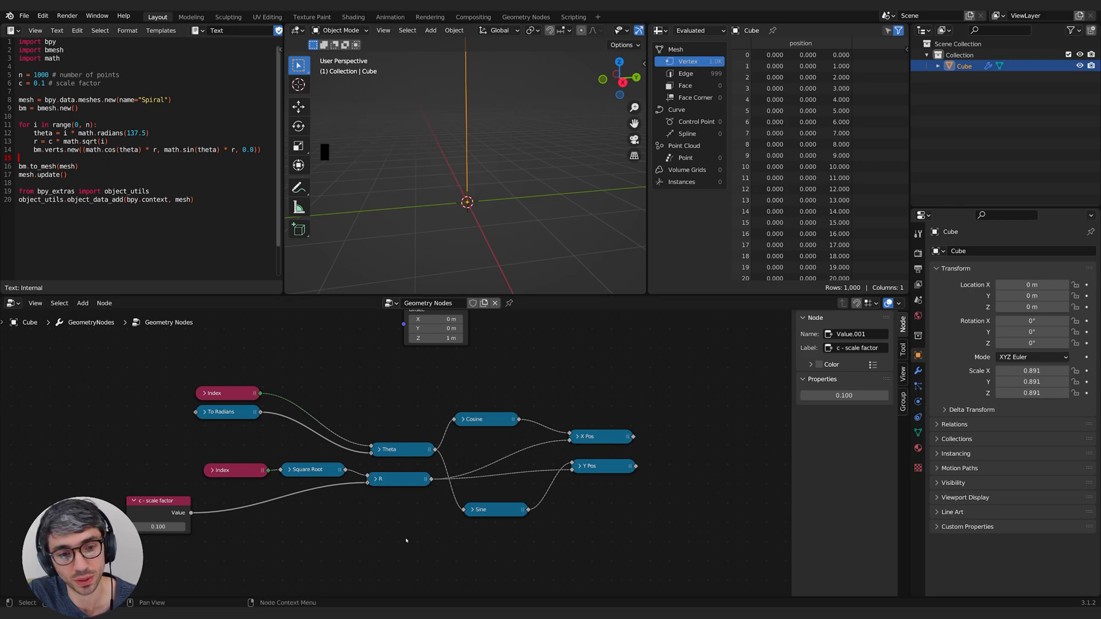
# Step: Insert a Set Position node on the link between Mesh Line and Group Output
pyautogui.moveTo(543, 454); pyautogui.dragTo(474, 545, button='middle')
pyautogui.click(630, 379)
pyautogui.click(476, 429)
pyautogui.click(476, 429)
pyautogui.hotkey('shift', 'a')
pyautogui.write('set')
pyautogui.click(478, 410)
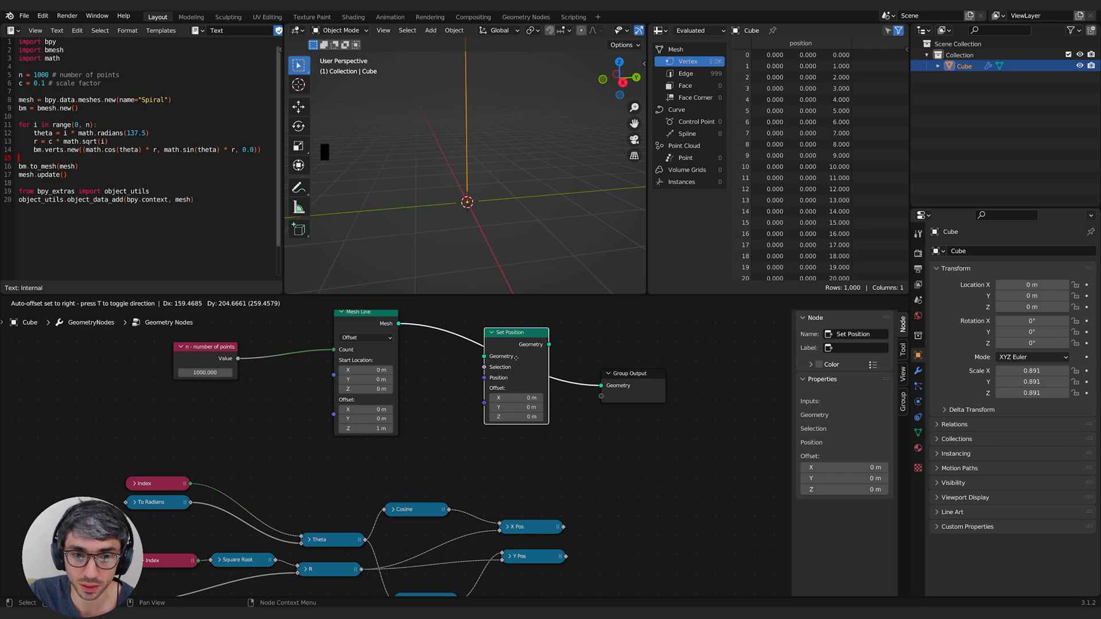
pyautogui.click(516, 358)
pyautogui.moveTo(572, 459); pyautogui.dragTo(622, 461, button='middle')
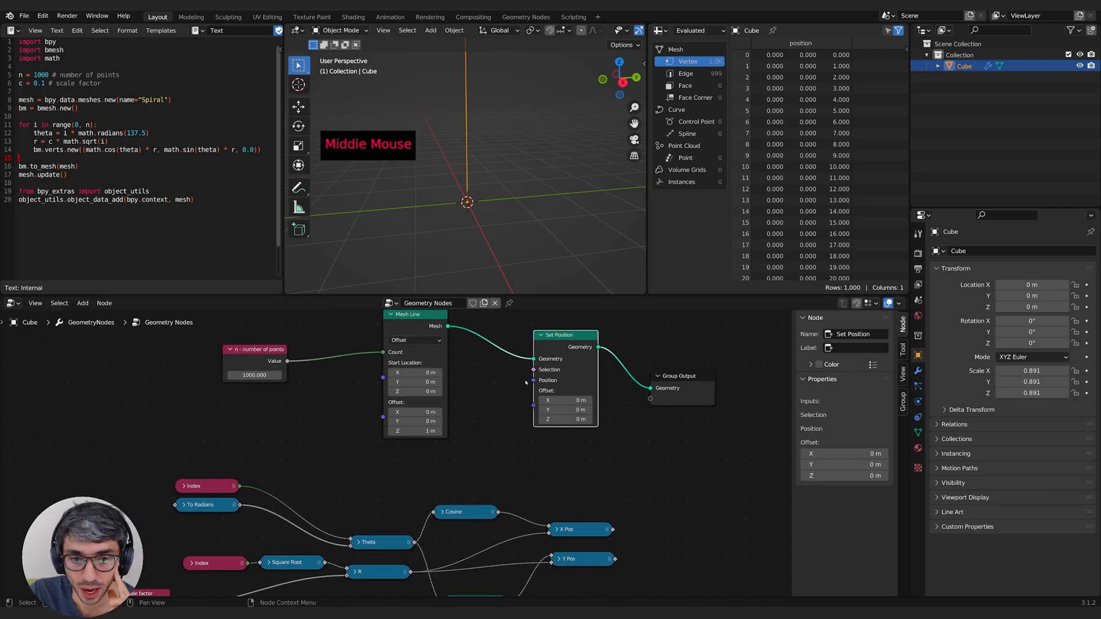
# Step: Move the Group Output and Set Position nodes farther from Mesh Line to make room
pyautogui.moveTo(534, 382); pyautogui.dragTo(529, 334, button='middle')
pyautogui.moveTo(681, 347); pyautogui.dragTo(694, 381, button='middle')
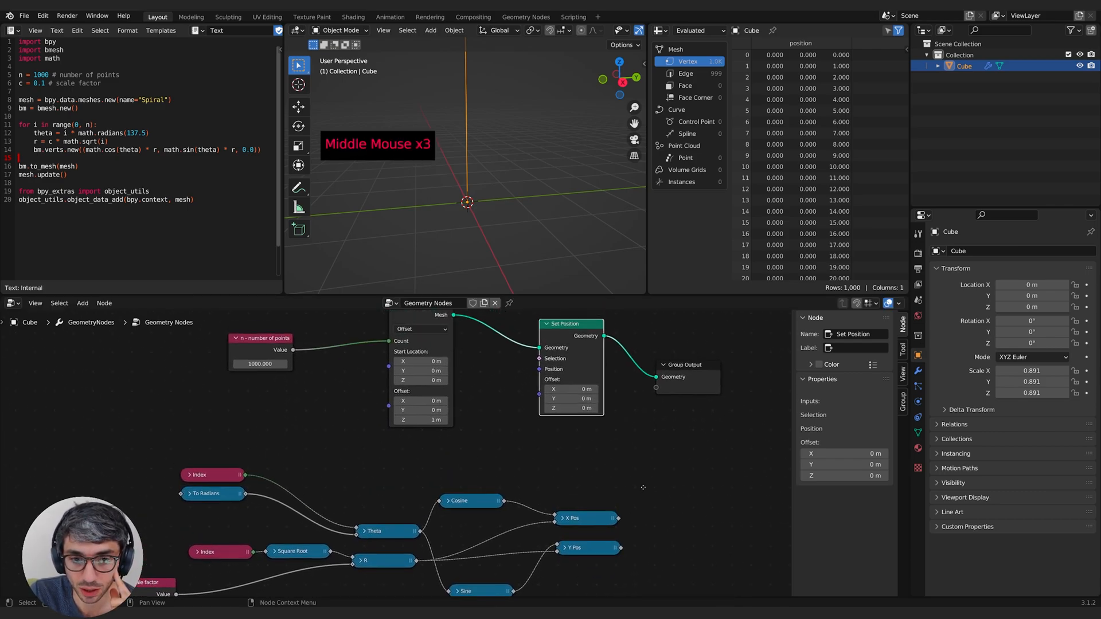
pyautogui.moveTo(694, 381); pyautogui.dragTo(750, 389)
pyautogui.moveTo(569, 322); pyautogui.dragTo(608, 320)
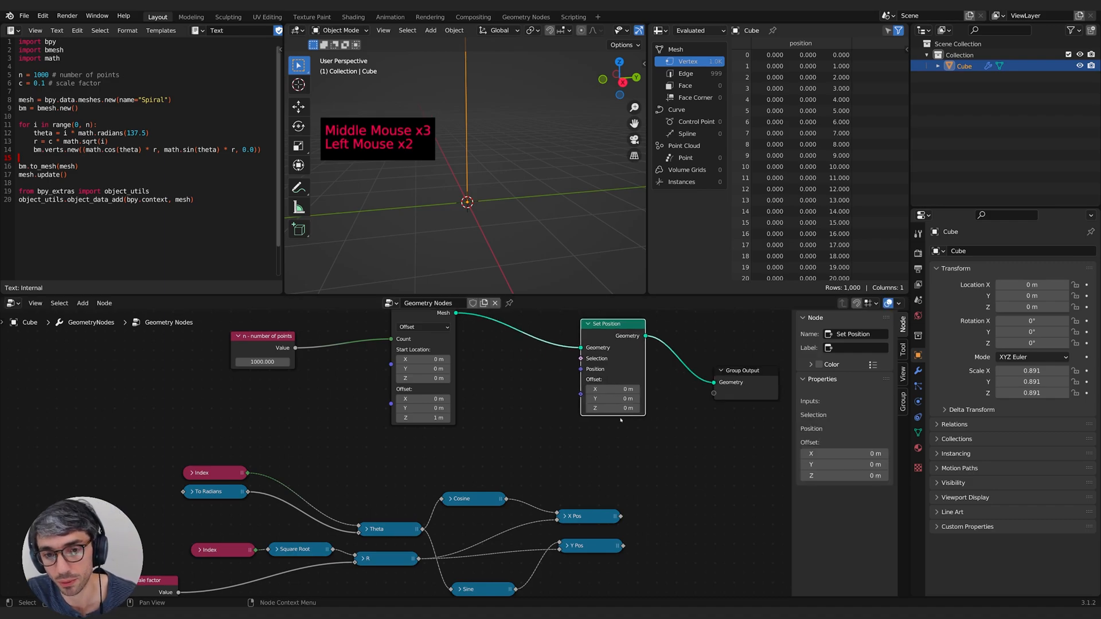
pyautogui.moveTo(637, 512); pyautogui.dragTo(539, 442, button='middle')
pyautogui.moveTo(522, 446); pyautogui.dragTo(545, 445)
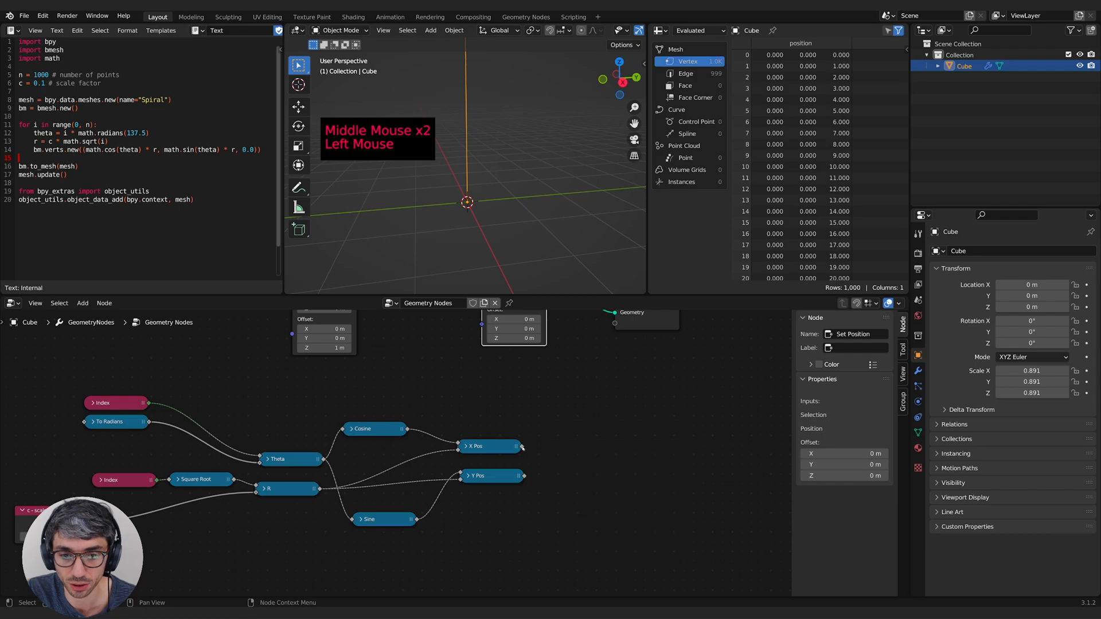
pyautogui.moveTo(522, 447)
pyautogui.mouseDown(button='middle')
pyautogui.moveTo(513, 433)
pyautogui.moveTo(505, 450)
pyautogui.mouseUp(button='middle')
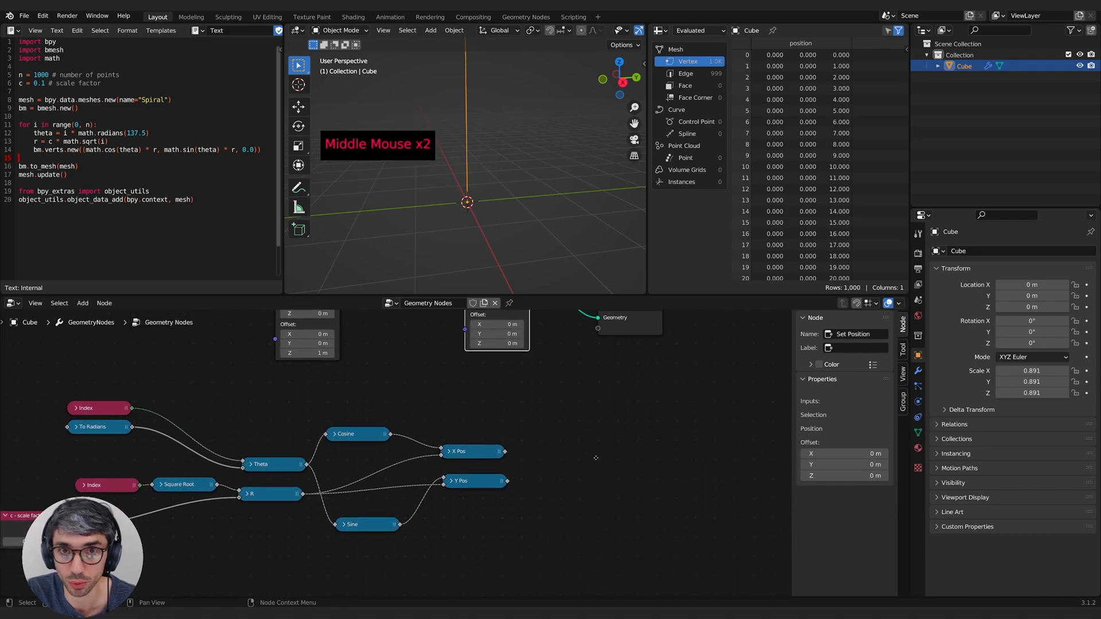
# Step: Add a Combine XYZ node after the X Pos and Y Pos nodes
pyautogui.hotkey('shift', 'a')
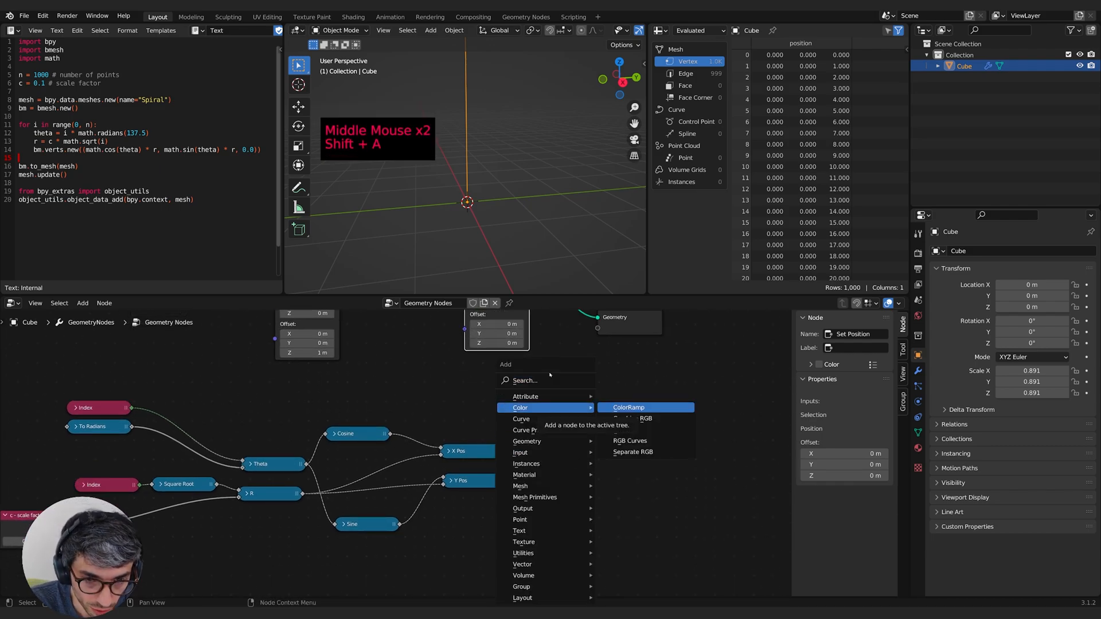
pyautogui.click(539, 381)
pyautogui.write('combi')
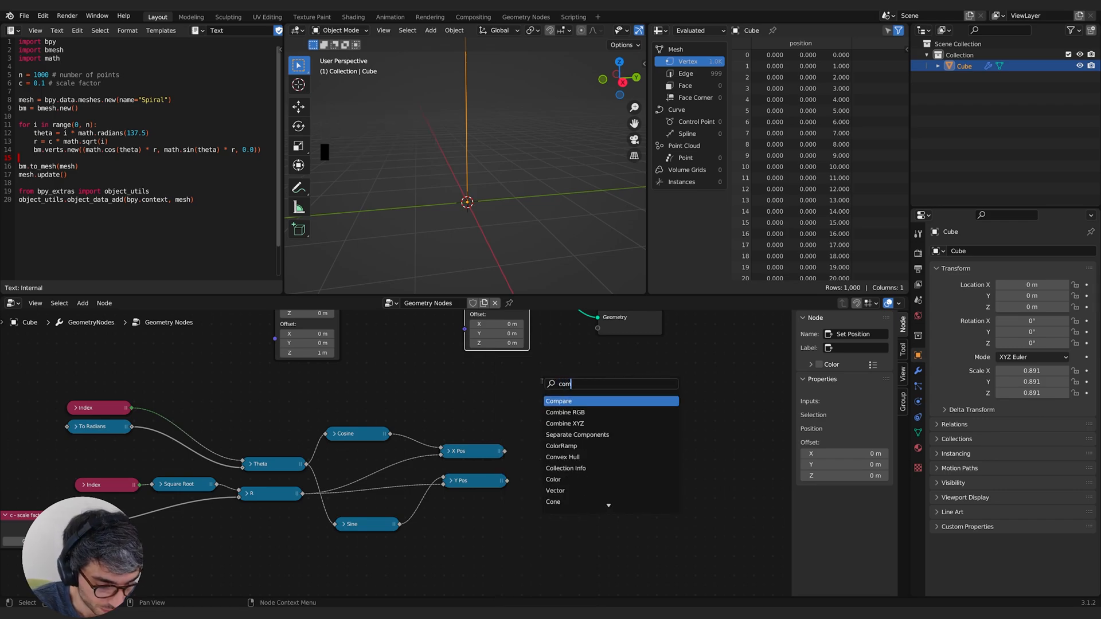
pyautogui.press('Down')
pyautogui.press('Return')
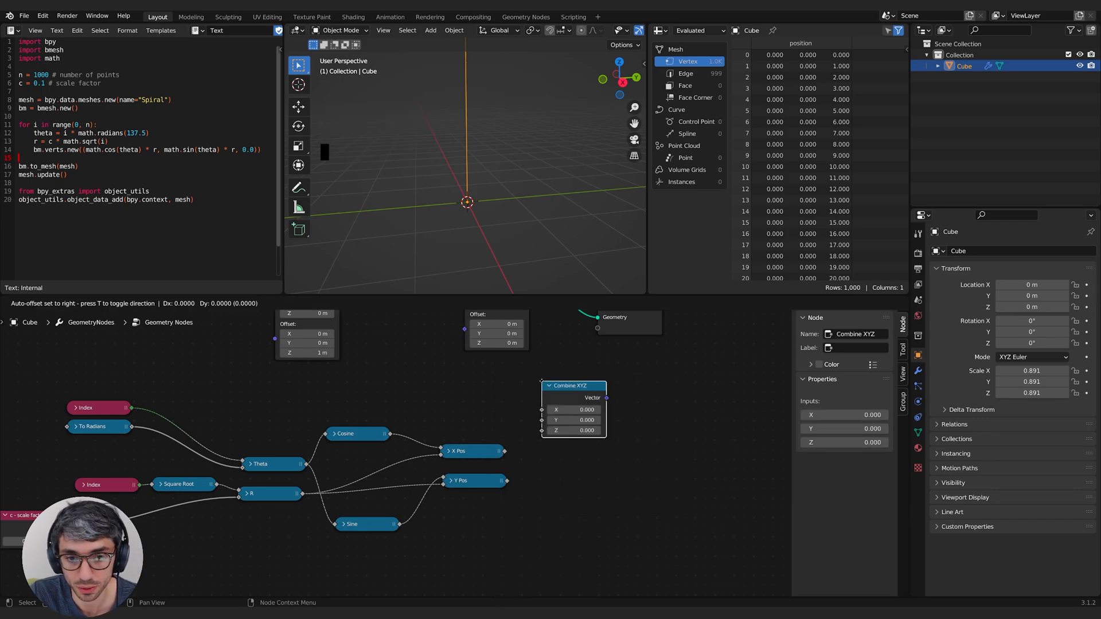
pyautogui.click(564, 453)
# Step: Connect X Pos and Y Pos to Combine XYZ's X and Y inputs, and its Vector output to Set Position's Position input
pyautogui.moveTo(504, 452); pyautogui.dragTo(561, 469)
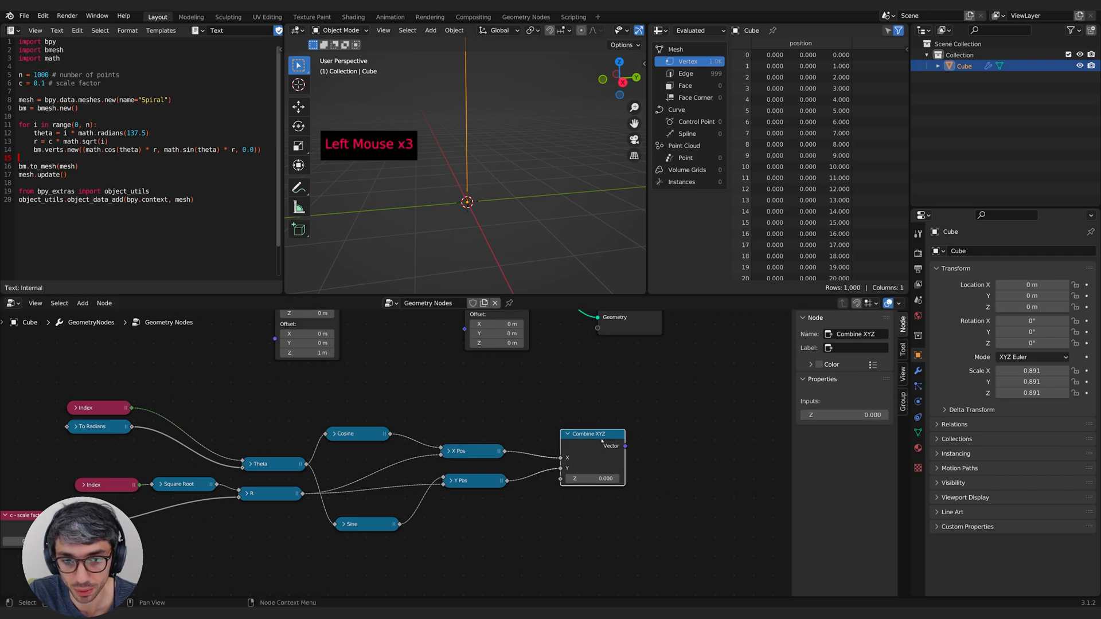
pyautogui.moveTo(619, 430); pyautogui.dragTo(512, 489, button='middle')
pyautogui.moveTo(512, 489); pyautogui.dragTo(357, 363)
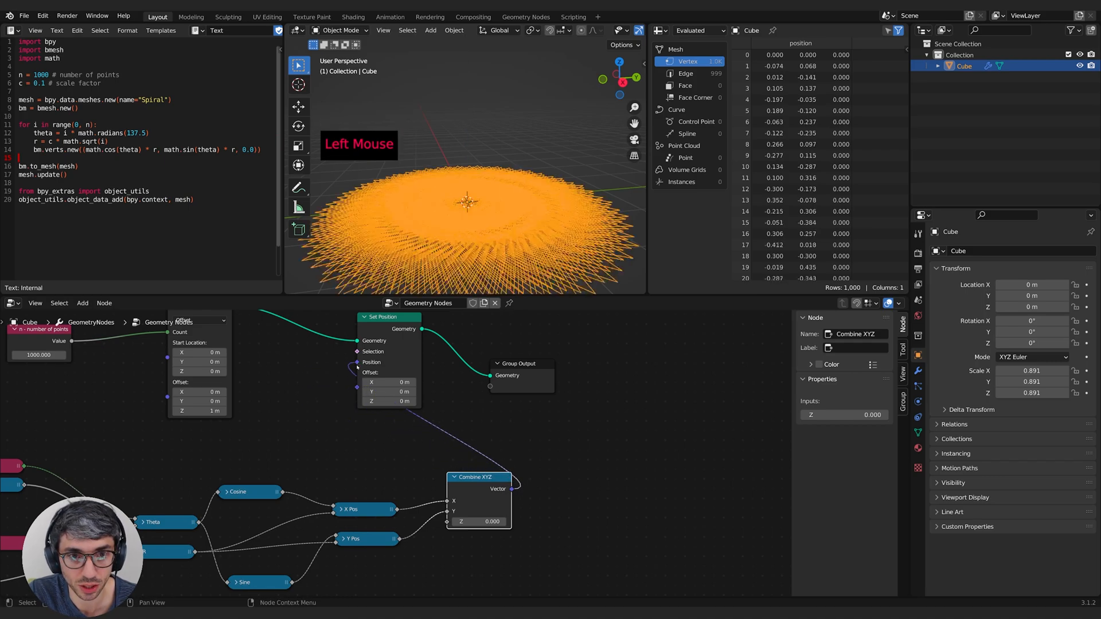
# Step: Examine the generated spiral in the 3D viewport from above and at different distances
pyautogui.moveTo(516, 184)
pyautogui.mouseDown(button='middle')
pyautogui.moveTo(519, 246)
pyautogui.moveTo(544, 242)
pyautogui.moveTo(476, 246)
pyautogui.moveTo(425, 270)
pyautogui.moveTo(487, 278)
pyautogui.moveTo(565, 265)
pyautogui.moveTo(519, 172)
pyautogui.mouseUp(button='middle')
pyautogui.scroll(-2, 541, 213)
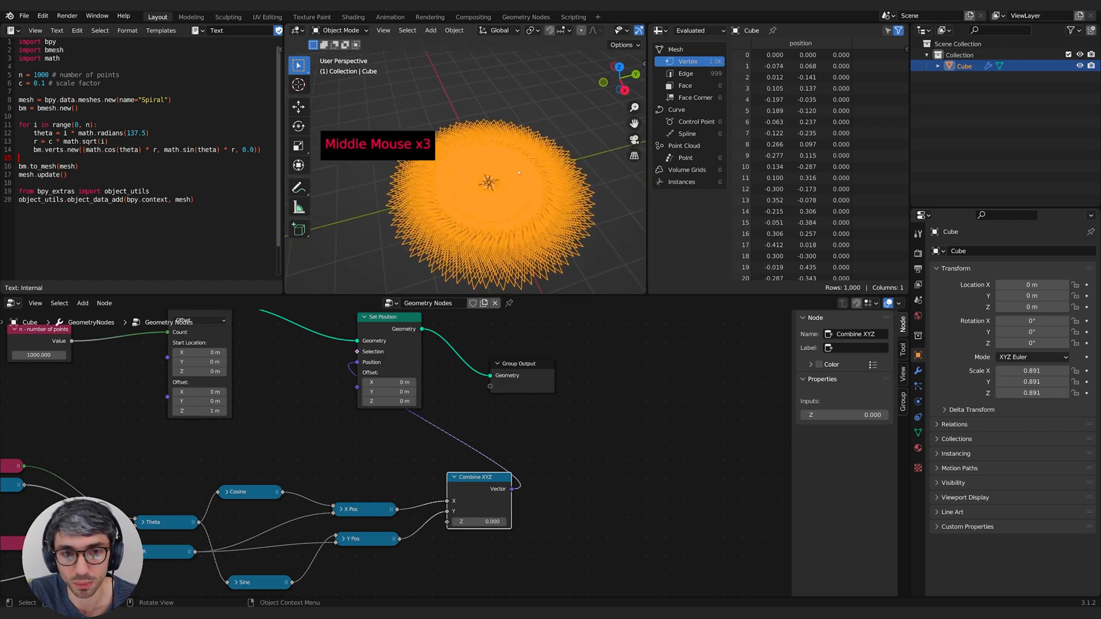
pyautogui.moveTo(524, 123); pyautogui.dragTo(521, 145, button='middle')
pyautogui.scroll(3, 521, 186)
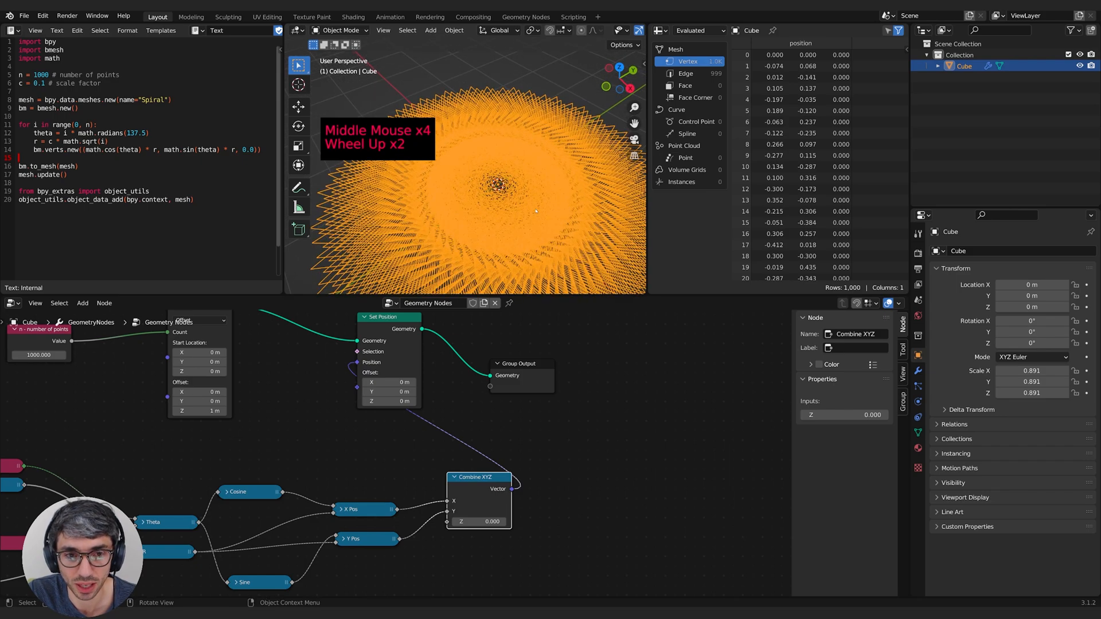
pyautogui.scroll(-3, 423, 229)
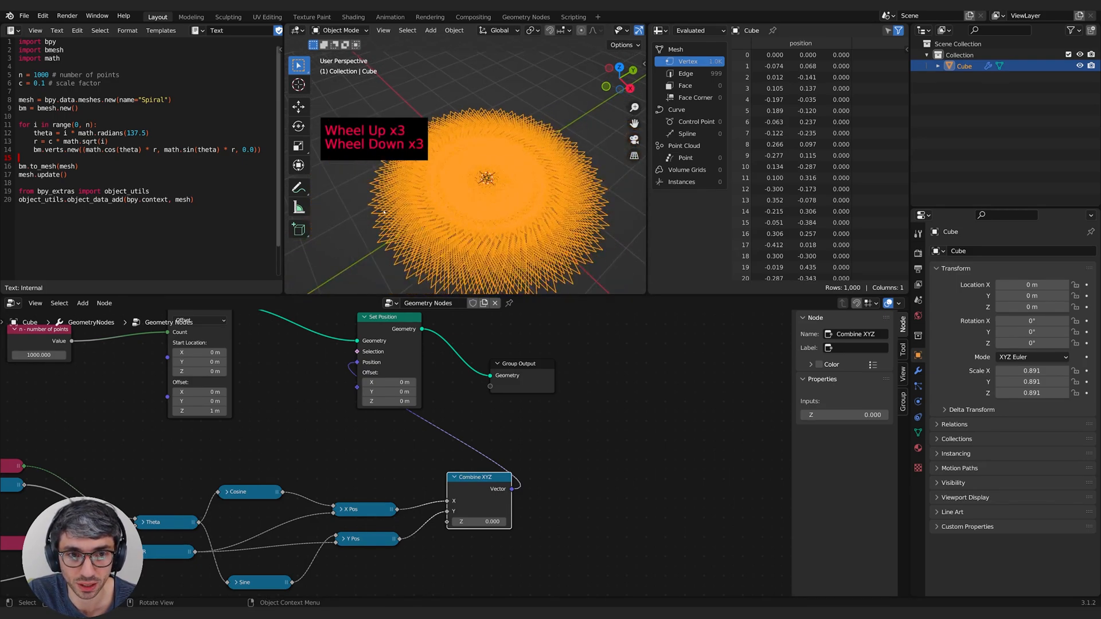
pyautogui.keyDown('shift'); pyautogui.moveTo(525, 179); pyautogui.dragTo(538, 171, button='middle'); pyautogui.keyUp('shift')
pyautogui.moveTo(538, 170); pyautogui.dragTo(529, 210, button='middle')
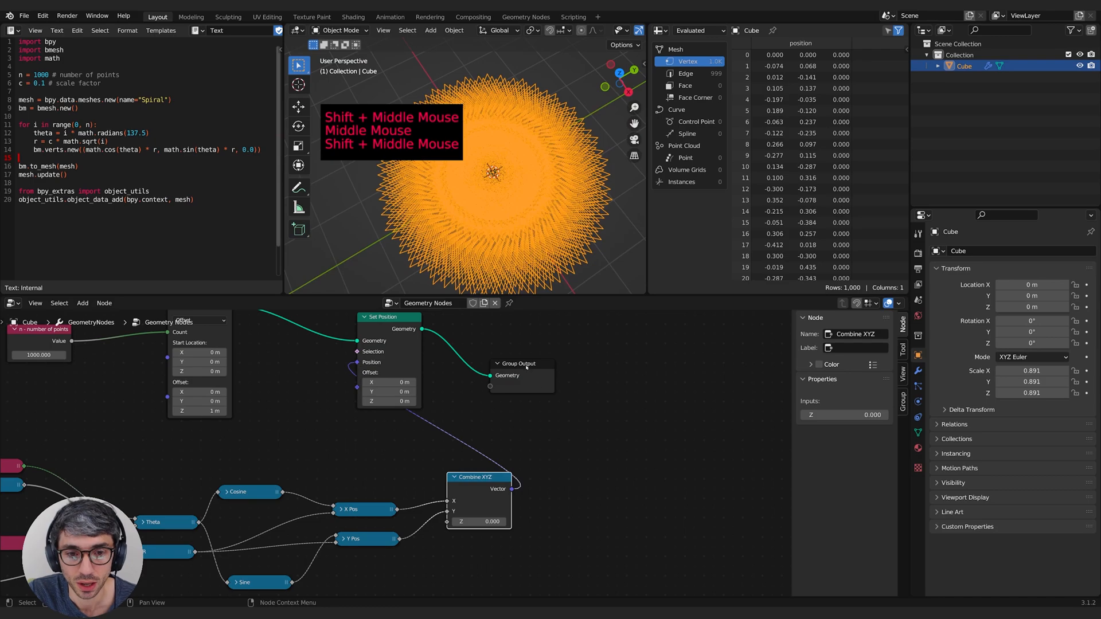
# Step: Move Group Output well away from Set Position and nudge Set Position to free space between them
pyautogui.moveTo(528, 364); pyautogui.dragTo(698, 366)
pyautogui.moveTo(575, 322); pyautogui.dragTo(575, 322, button='middle')
pyautogui.moveTo(406, 324); pyautogui.dragTo(427, 331)
pyautogui.moveTo(614, 334); pyautogui.dragTo(637, 365, button='middle')
pyautogui.moveTo(629, 358); pyautogui.dragTo(646, 398, button='middle')
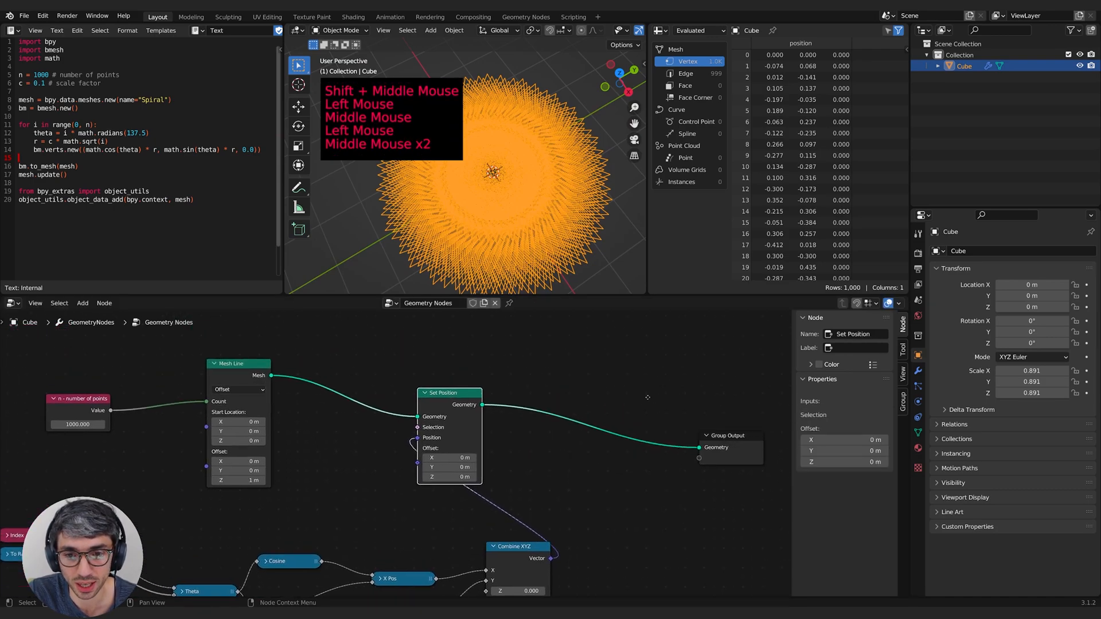
# Step: Add an Instance on Points node on the link between Set Position and Group Output
pyautogui.click(630, 375)
pyautogui.hotkey('shift', 'a')
pyautogui.click(549, 324)
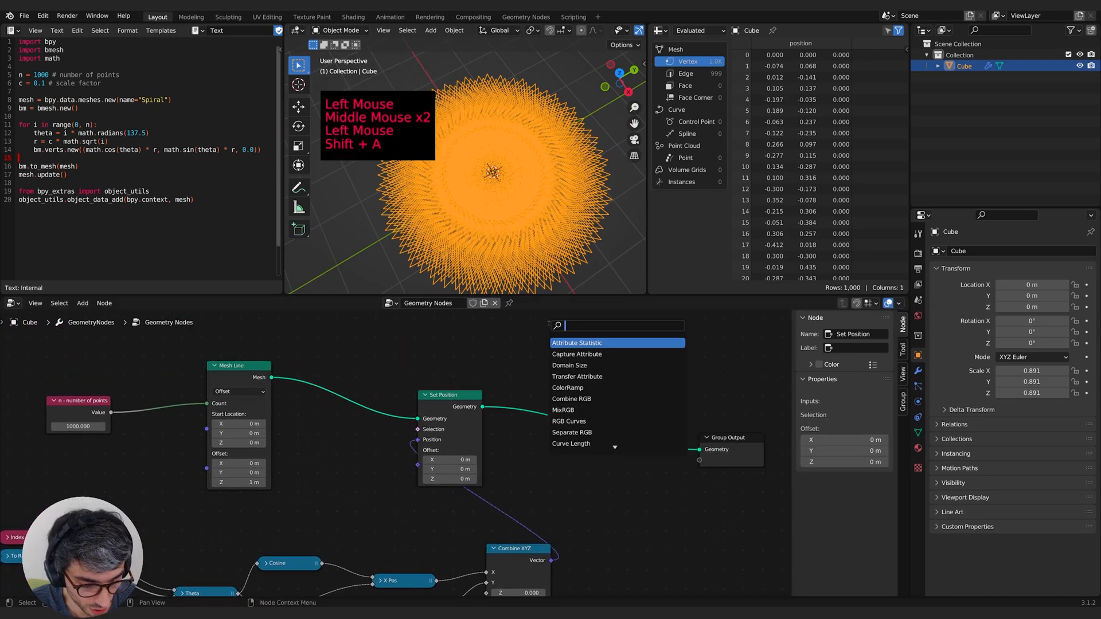
pyautogui.write('p')
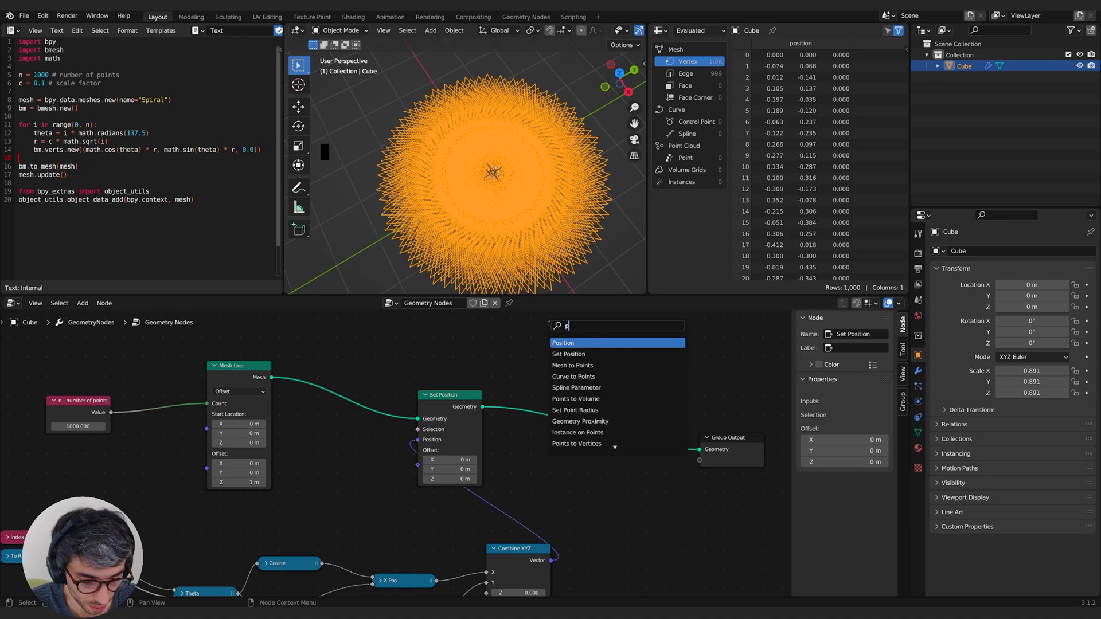
pyautogui.press('BackSpace')
pyautogui.write('insta')
pyautogui.press('Down')
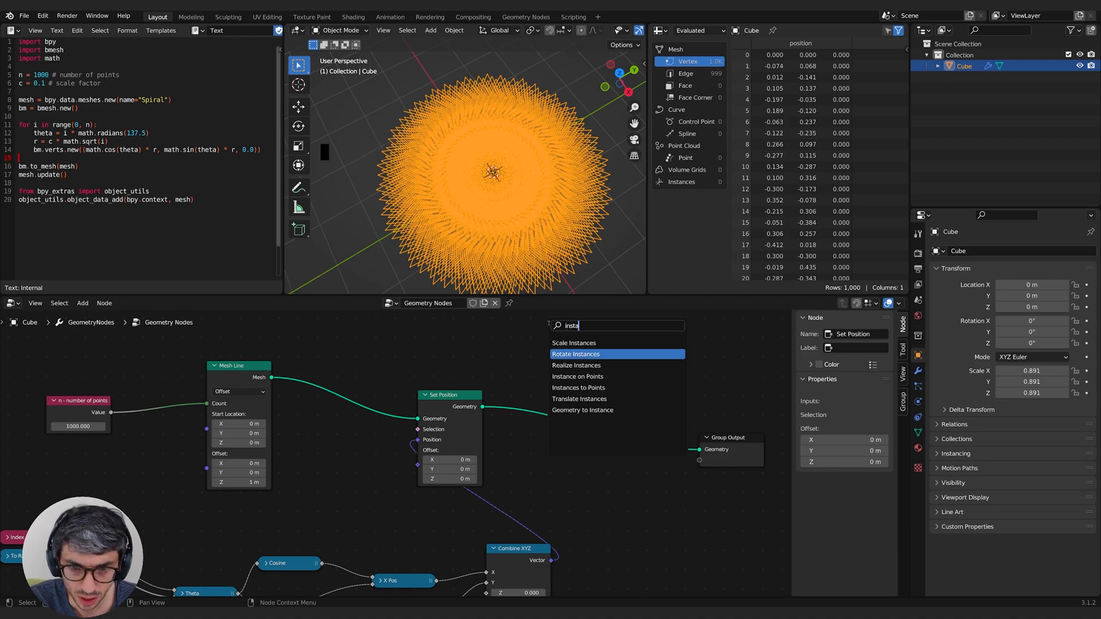
pyautogui.press('Down')
pyautogui.press('Down')
pyautogui.press('Return')
pyautogui.click(631, 344)
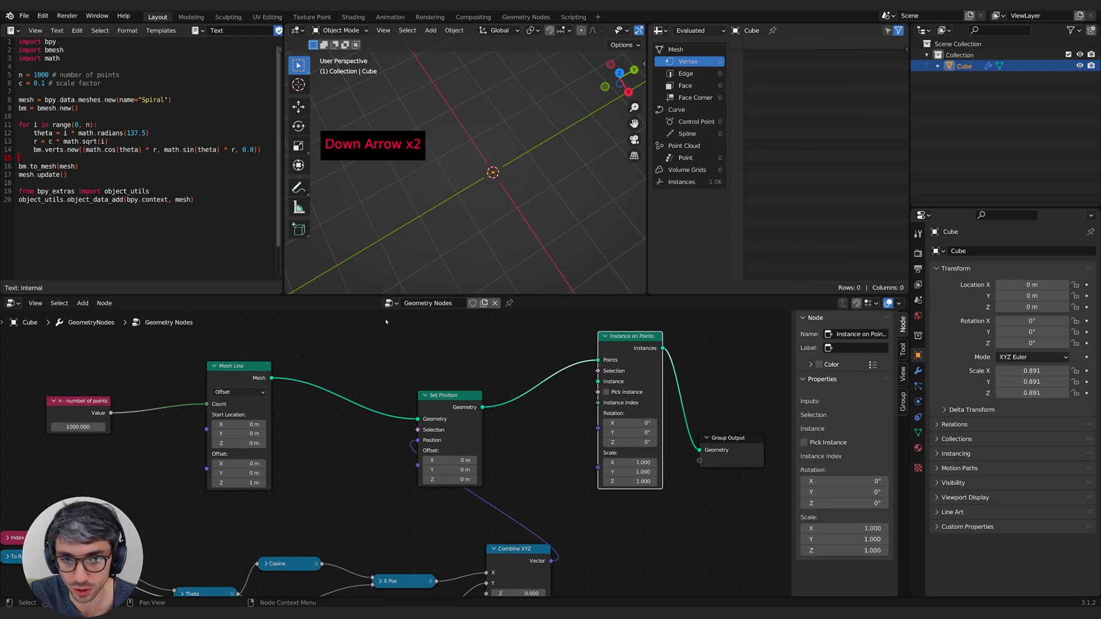
# Step: Add an Ico Sphere node above Set Position and set its radius to 0.1 m
pyautogui.moveTo(386, 322); pyautogui.dragTo(411, 381, button='middle')
pyautogui.hotkey('shift', 'a')
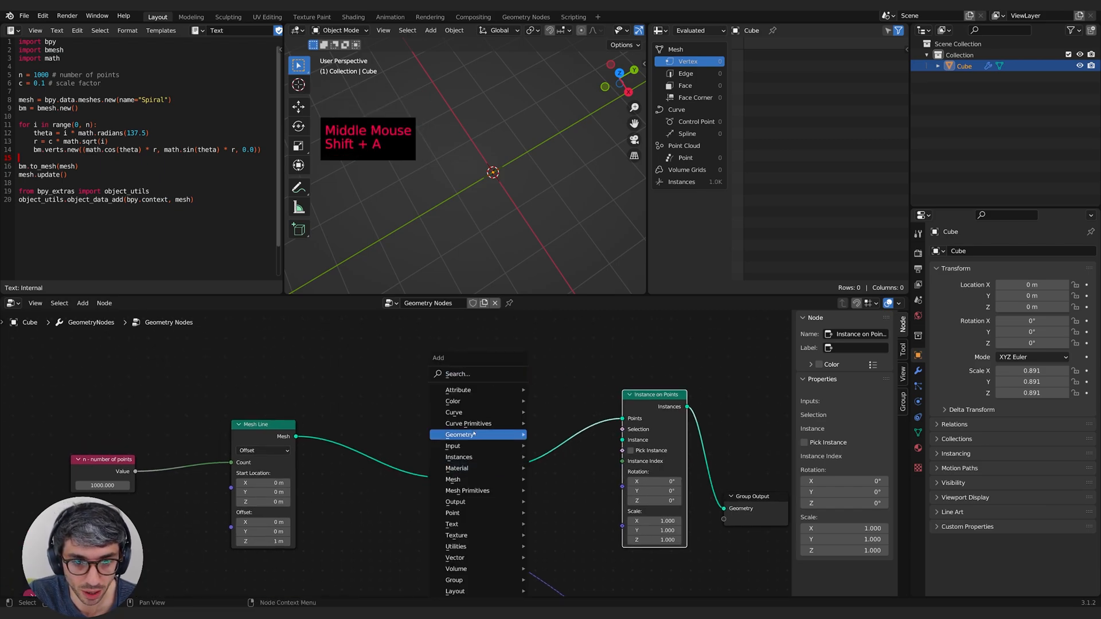
pyautogui.moveTo(481, 491)
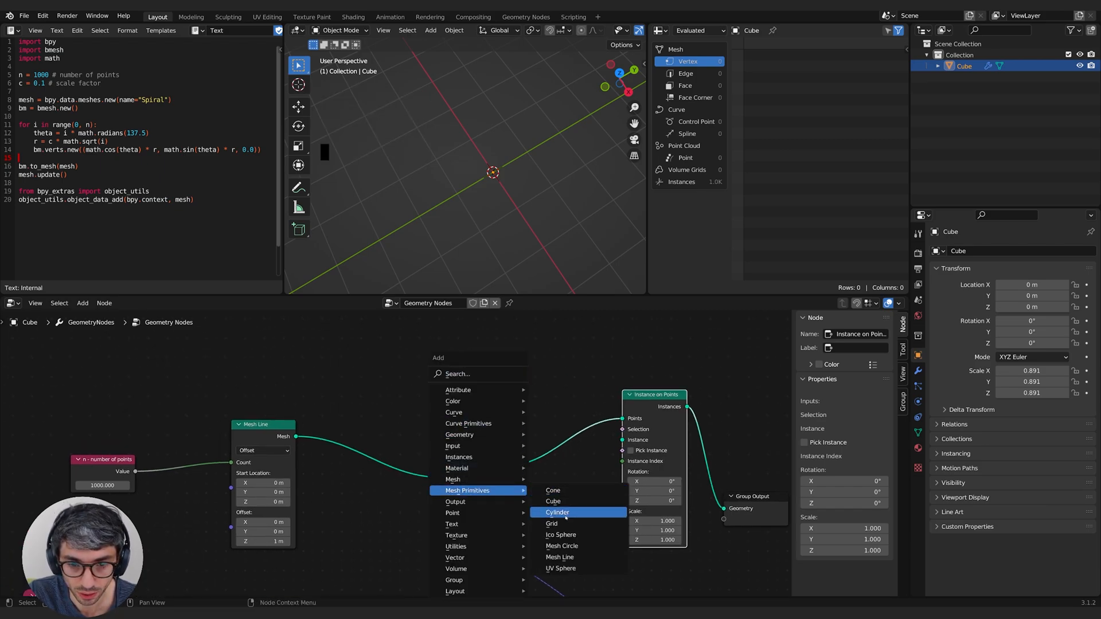
pyautogui.click(561, 535)
pyautogui.click(548, 390)
pyautogui.moveTo(547, 389); pyautogui.dragTo(516, 384)
pyautogui.click(506, 396)
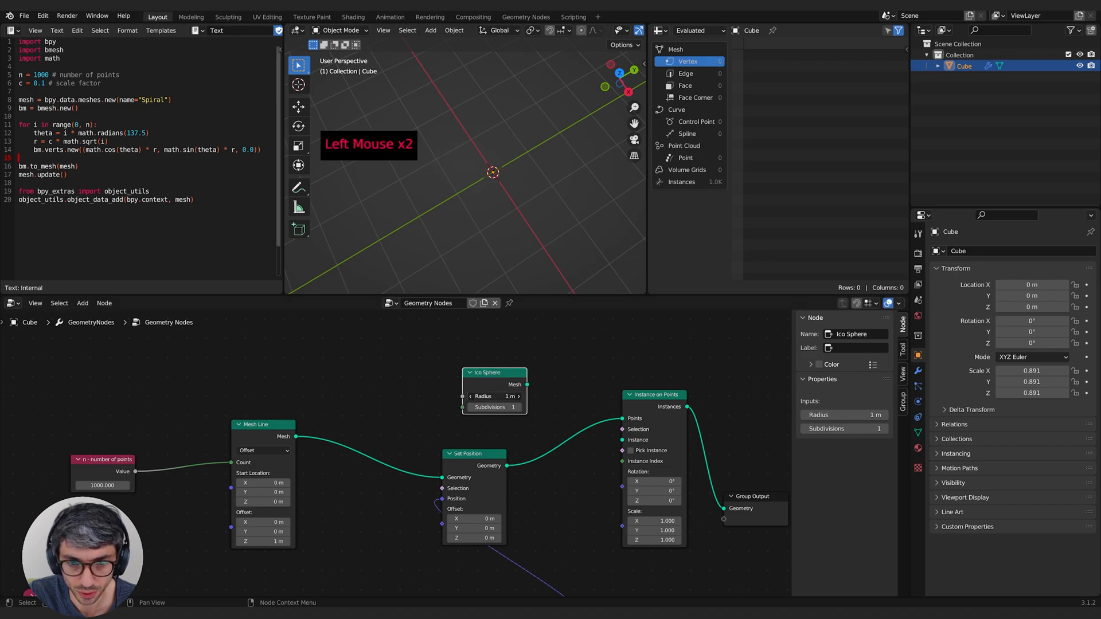
pyautogui.write('0.1')
pyautogui.press('Return')
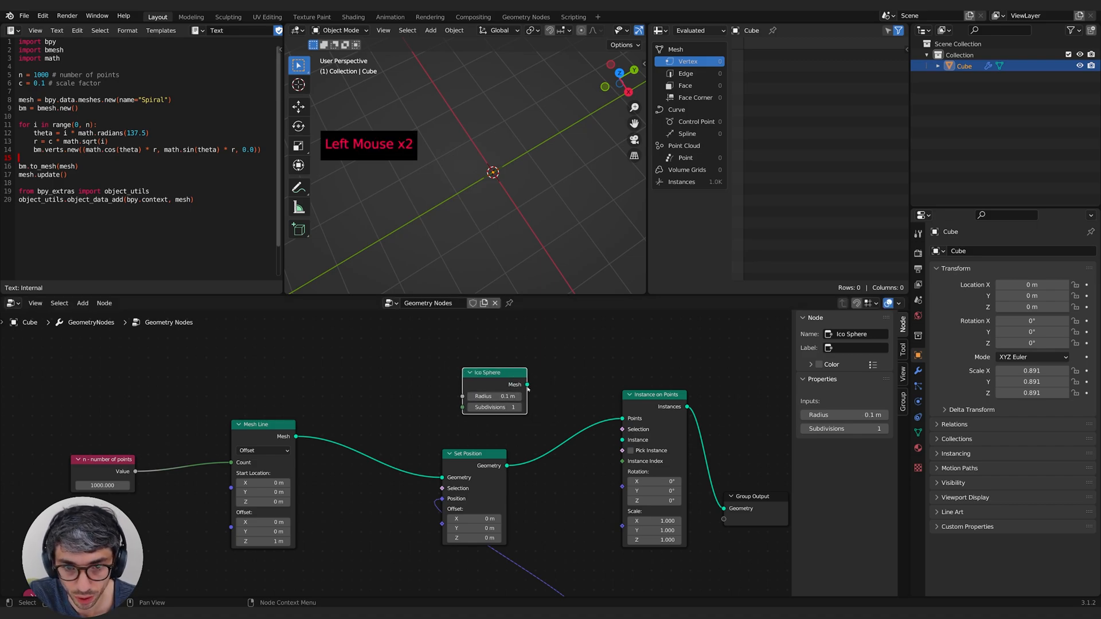
# Step: Connect the Ico Sphere's Mesh output to Instance on Points' Instance input and widen the 3D viewport around the spiral
pyautogui.moveTo(537, 381); pyautogui.dragTo(623, 440)
pyautogui.moveTo(522, 212); pyautogui.dragTo(539, 199, button='middle')
pyautogui.moveTo(539, 199); pyautogui.dragTo(534, 238, button='middle')
pyautogui.click(542, 235)
pyautogui.click(615, 241)
pyautogui.keyDown('shift'); pyautogui.moveTo(615, 241); pyautogui.dragTo(645, 239, button='middle'); pyautogui.keyUp('shift')
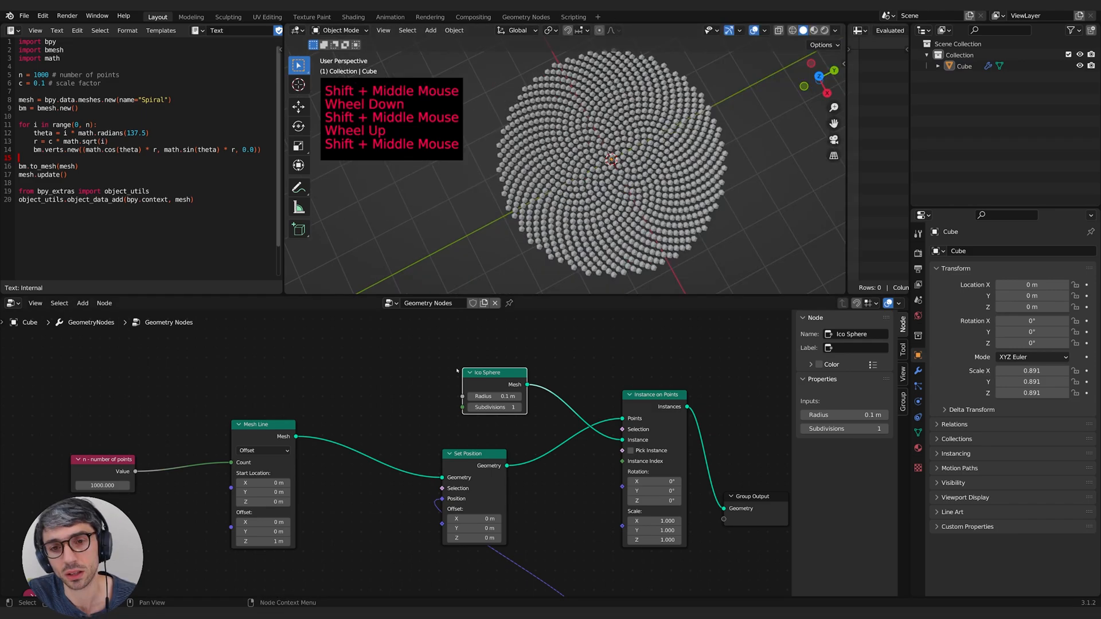
# Step: Try 801.5 for the number of points and 0.300 for the c scale factor to test the spiral's response
pyautogui.moveTo(377, 351); pyautogui.dragTo(531, 324, button='middle')
pyautogui.moveTo(332, 390); pyautogui.dragTo(464, 340, button='middle')
pyautogui.moveTo(388, 409); pyautogui.dragTo(359, 410)
pyautogui.moveTo(366, 489); pyautogui.dragTo(398, 384, button='middle')
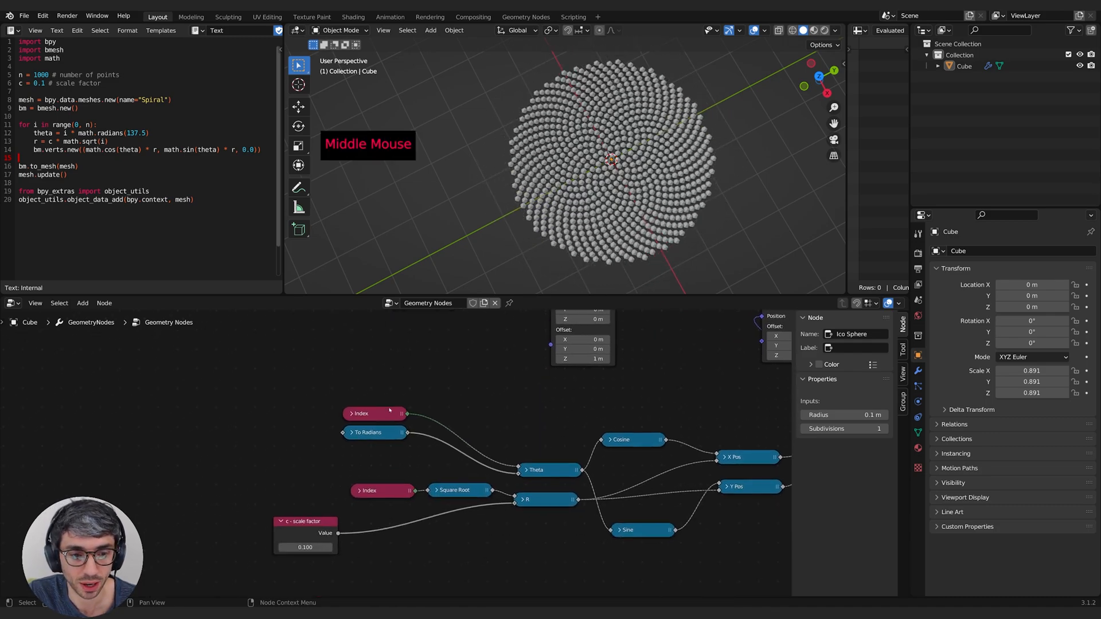
pyautogui.moveTo(306, 552); pyautogui.dragTo(336, 551)
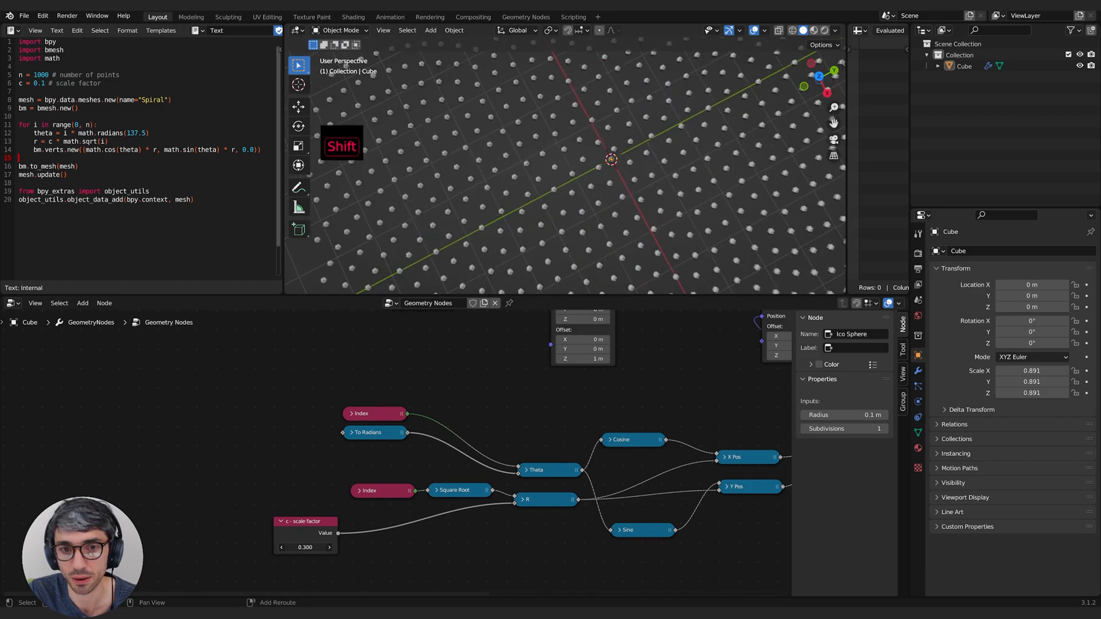
pyautogui.keyDown('shift'); pyautogui.moveTo(480, 392); pyautogui.dragTo(478, 374, button='middle'); pyautogui.keyUp('shift')
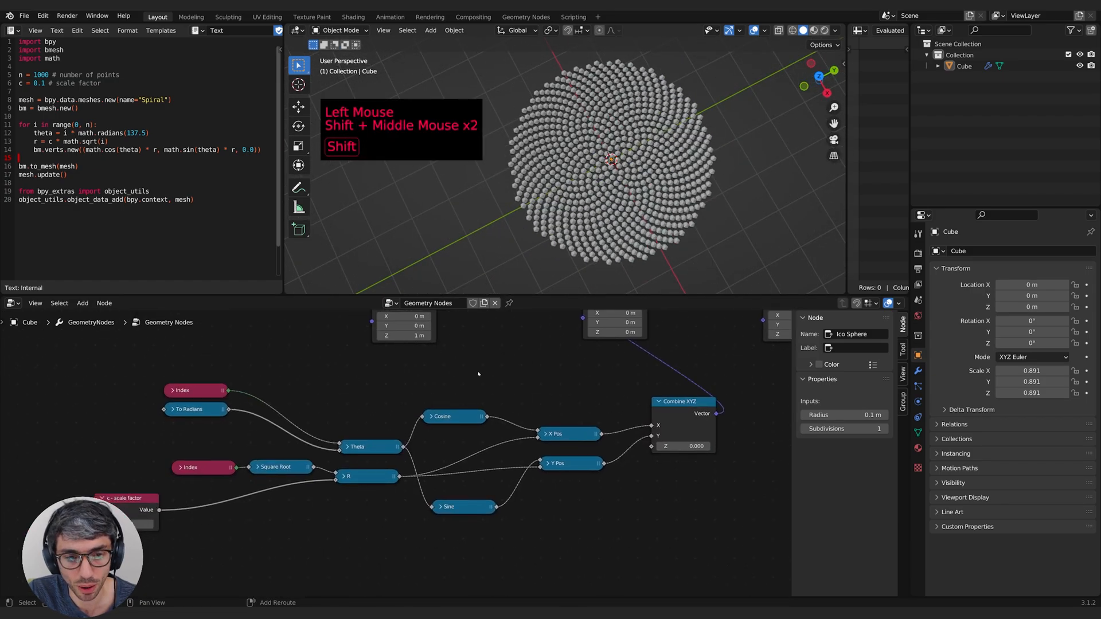
# Step: Expand both collapsed Index nodes and move them clear of To Radians and Square Root
pyautogui.click(425, 371)
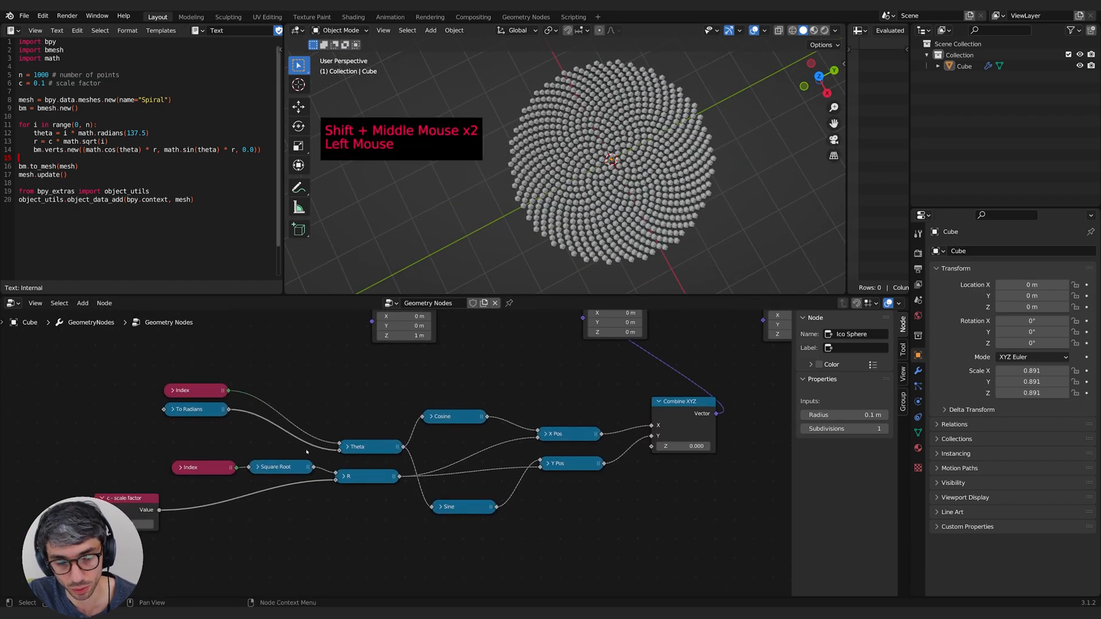
pyautogui.click(295, 467)
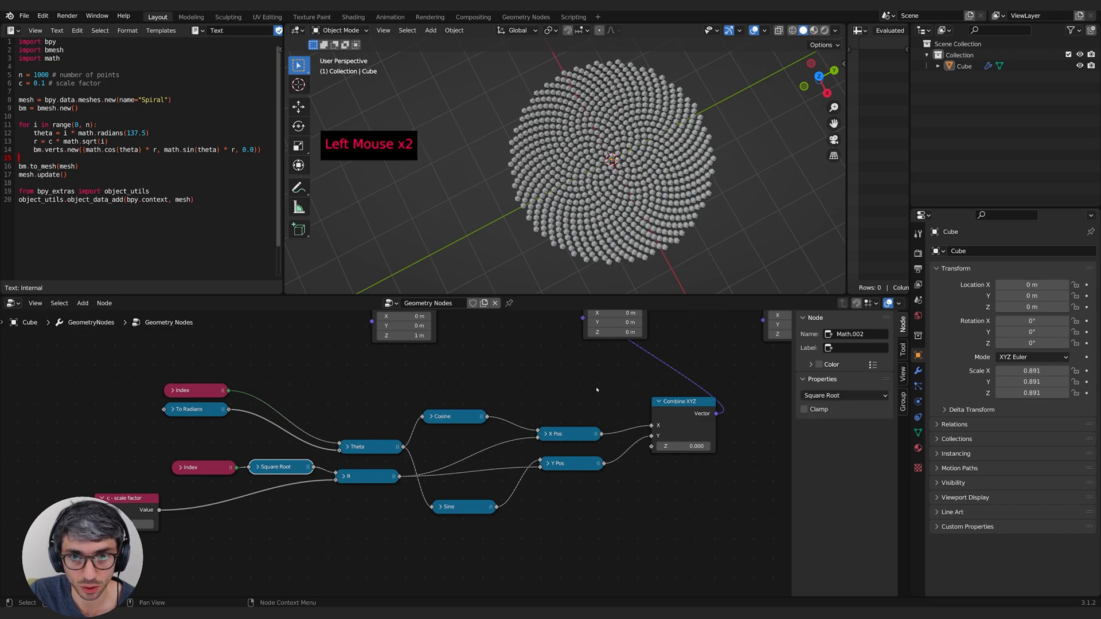
pyautogui.moveTo(261, 410); pyautogui.dragTo(303, 406, button='middle')
pyautogui.click(212, 387)
pyautogui.moveTo(235, 387); pyautogui.dragTo(250, 338)
pyautogui.click(223, 464)
pyautogui.moveTo(241, 464); pyautogui.dragTo(212, 447)
# Step: Move Combine XYZ above X Pos and Y Pos so it sits directly before Set Position's Position input
pyautogui.moveTo(499, 381); pyautogui.dragTo(459, 401, button='middle')
pyautogui.moveTo(550, 367); pyautogui.dragTo(401, 430, button='middle')
pyautogui.moveTo(493, 373); pyautogui.dragTo(384, 425, button='middle')
pyautogui.moveTo(365, 383); pyautogui.dragTo(429, 387)
pyautogui.moveTo(428, 534); pyautogui.dragTo(327, 448)
pyautogui.moveTo(326, 448); pyautogui.dragTo(382, 424, button='middle')
pyautogui.click(483, 365)
pyautogui.moveTo(482, 366); pyautogui.dragTo(484, 364)
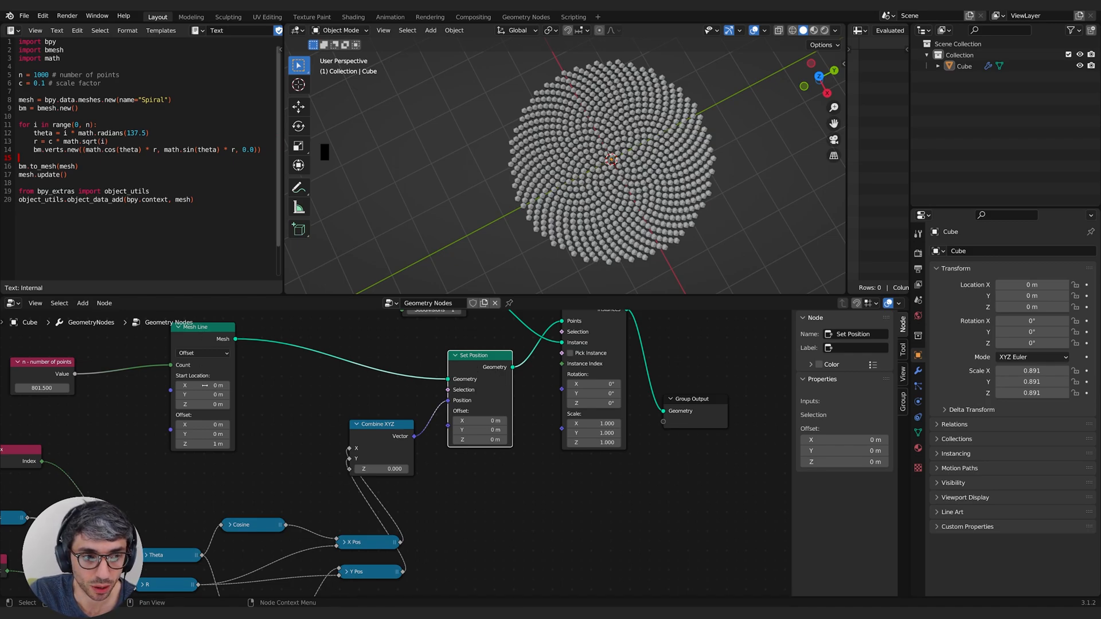
# Step: Set the n - number of points value to 1000
pyautogui.moveTo(133, 374); pyautogui.dragTo(262, 369, button='middle')
pyautogui.click(155, 382)
pyautogui.write('1000')
pyautogui.press('Return')
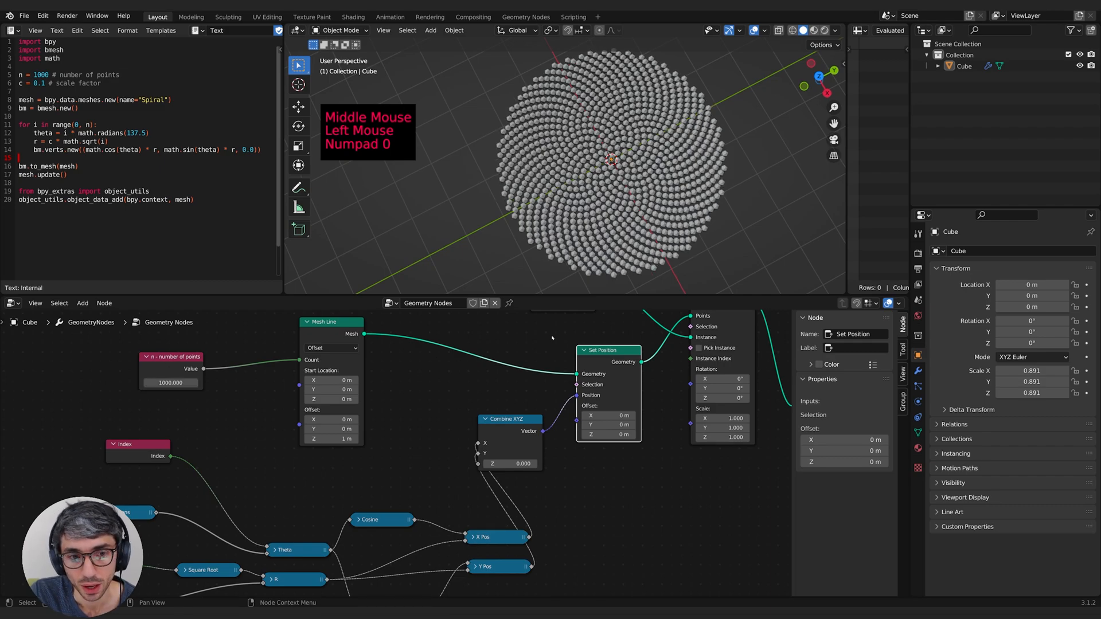
pyautogui.moveTo(551, 342); pyautogui.dragTo(417, 358, button='middle')
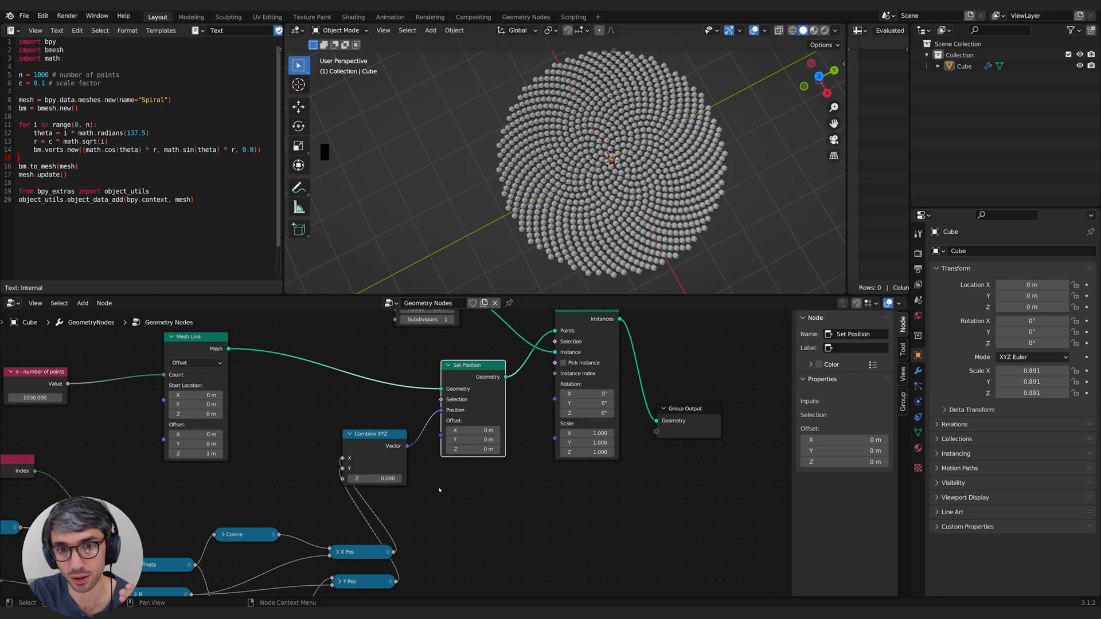
# Step: Nudge the two Index nodes away from their branches and shift Set Position slightly down beside Combine XYZ
pyautogui.moveTo(439, 491); pyautogui.dragTo(454, 483, button='middle')
pyautogui.moveTo(488, 366); pyautogui.dragTo(492, 370)
pyautogui.moveTo(487, 486); pyautogui.dragTo(619, 396, button='middle')
pyautogui.moveTo(579, 458); pyautogui.dragTo(750, 474, button='middle')
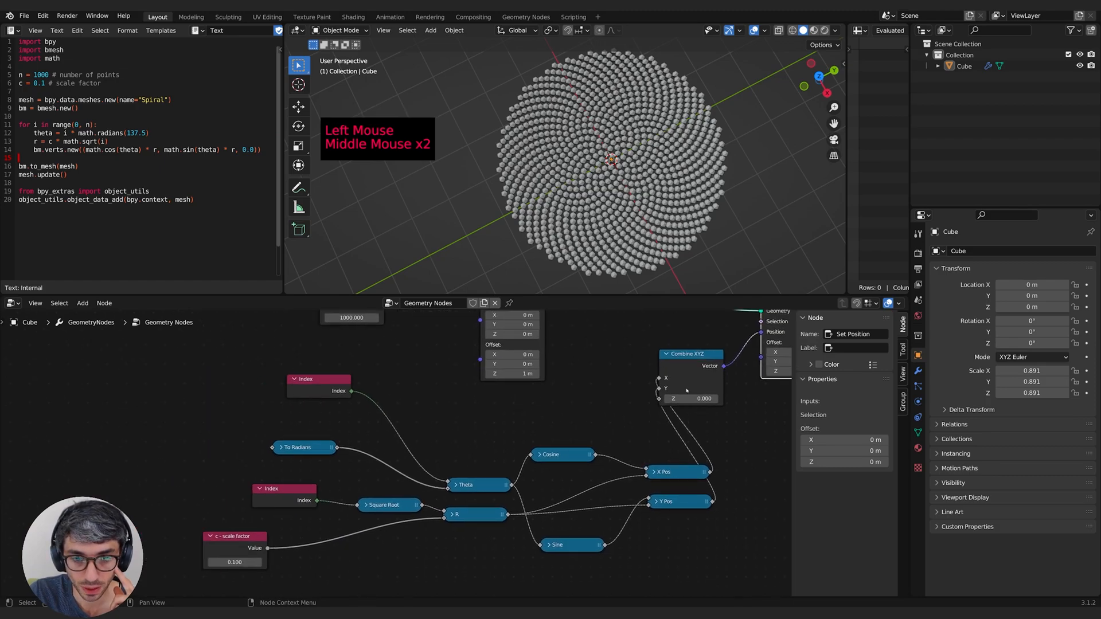
pyautogui.moveTo(773, 310); pyautogui.dragTo(654, 331, button='middle')
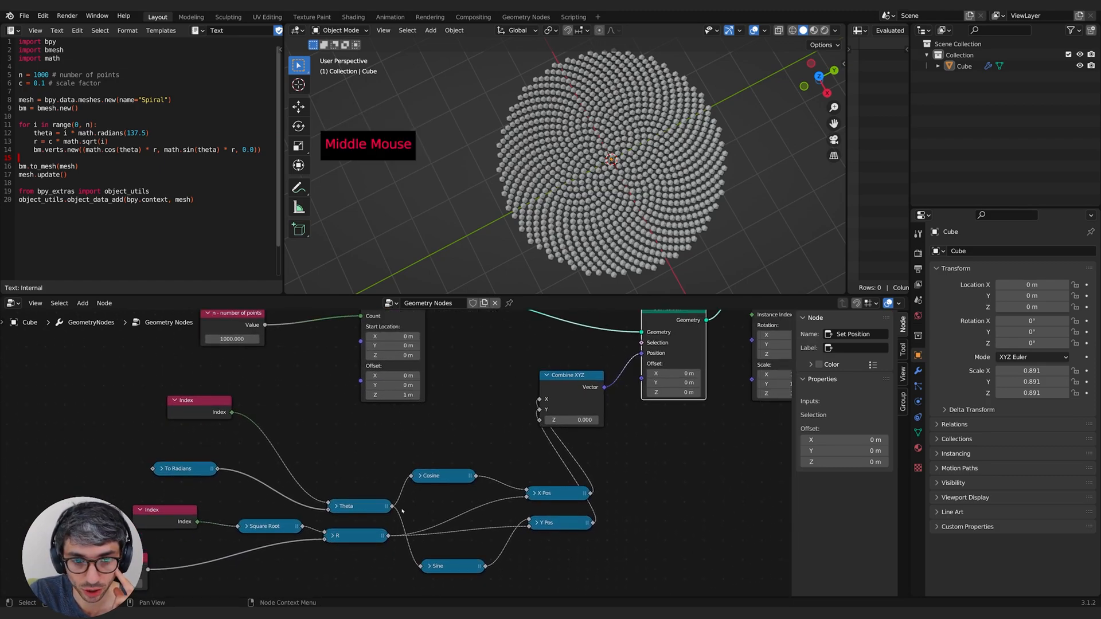
pyautogui.moveTo(154, 513); pyautogui.dragTo(151, 512)
pyautogui.moveTo(191, 409); pyautogui.dragTo(176, 425)
pyautogui.moveTo(682, 330); pyautogui.dragTo(682, 344)
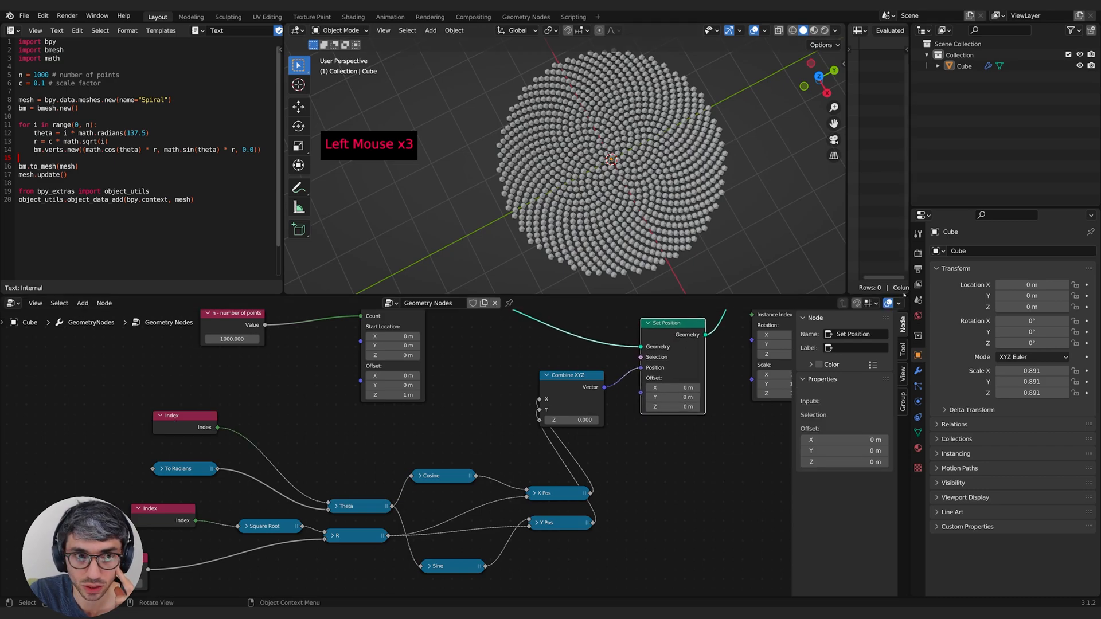
# Step: Widen the spreadsheet beside the 3D viewport and show the Cube's evaluated Instances data
pyautogui.moveTo(848, 294); pyautogui.dragTo(740, 242)
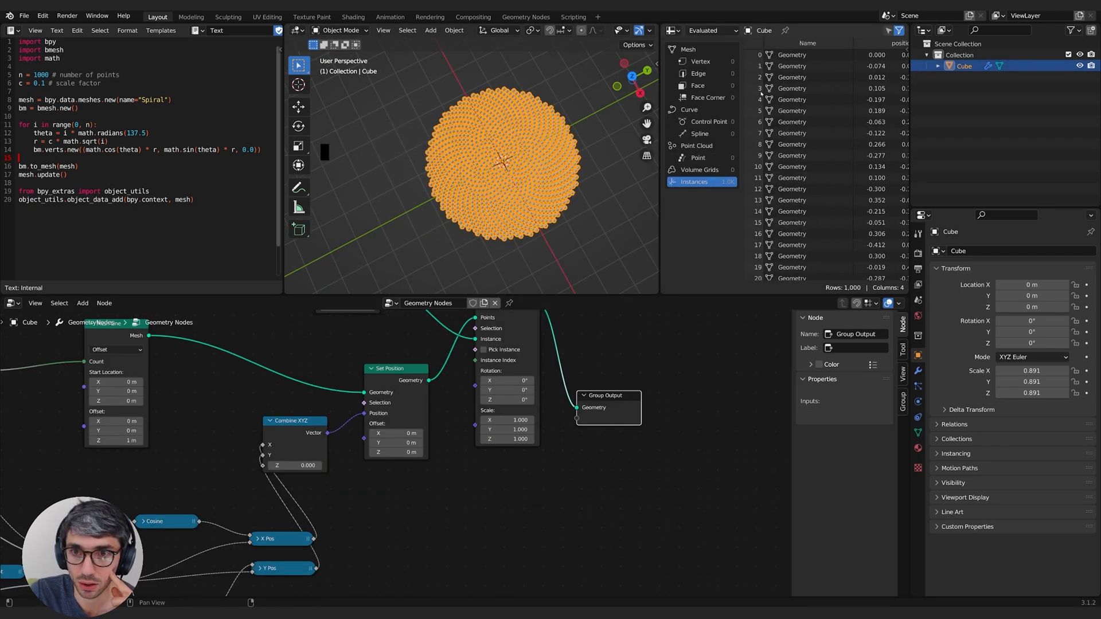
pyautogui.moveTo(440, 414); pyautogui.dragTo(572, 361, button='middle')
pyautogui.moveTo(110, 411); pyautogui.dragTo(279, 383, button='middle')
# Step: Move both Index nodes farther from the Theta and Square Root nodes they feed
pyautogui.moveTo(213, 390); pyautogui.dragTo(221, 392)
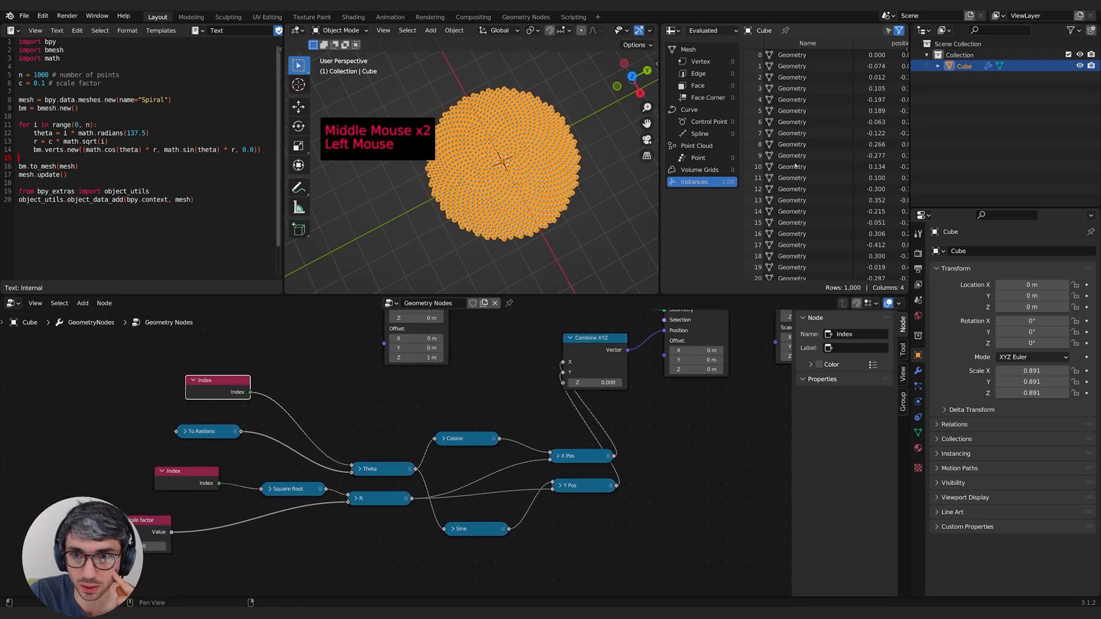
pyautogui.moveTo(225, 382)
pyautogui.mouseDown()
pyautogui.moveTo(211, 367)
pyautogui.moveTo(210, 379)
pyautogui.mouseUp()
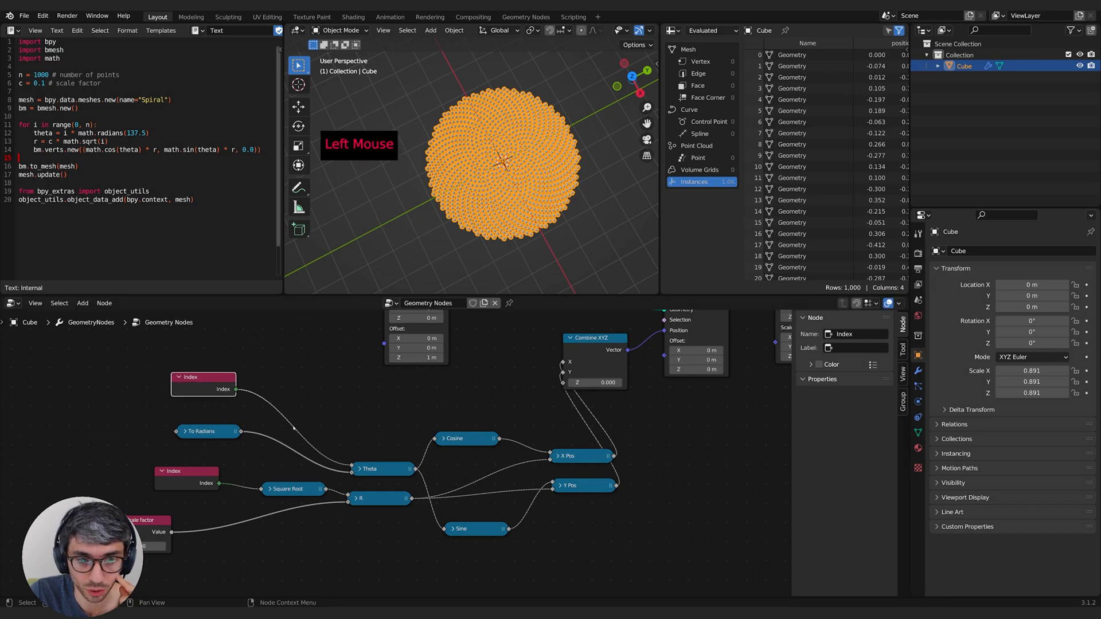
pyautogui.moveTo(186, 478); pyautogui.dragTo(158, 477)
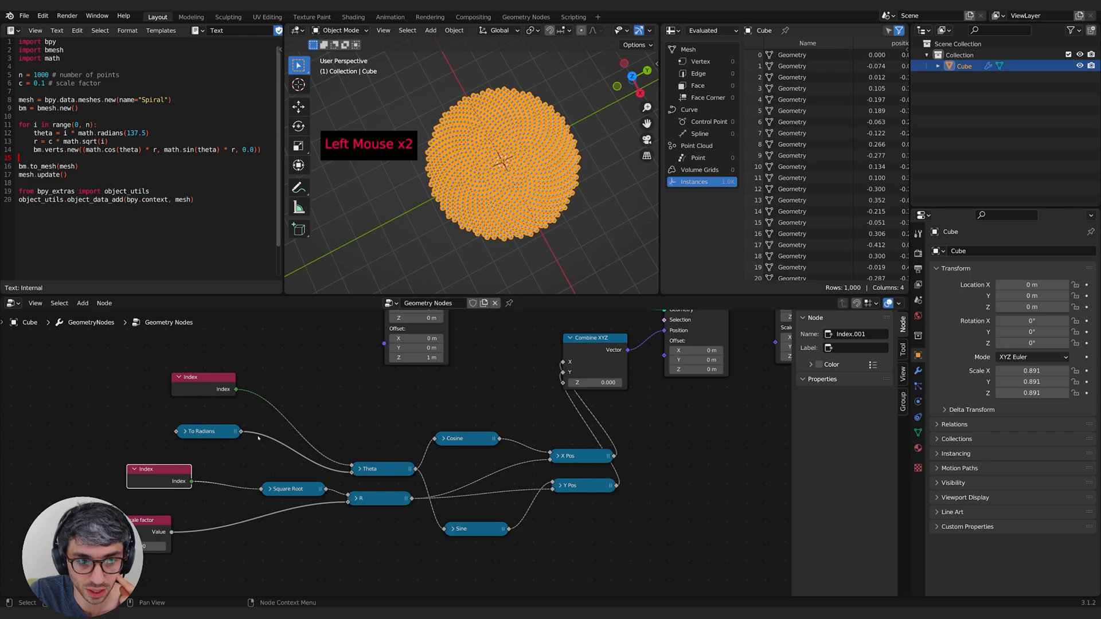
# Step: Check the To Radians node's settings, collapse it again, and space it and the upper Index node apart
pyautogui.click(185, 431)
pyautogui.moveTo(216, 432); pyautogui.dragTo(196, 401)
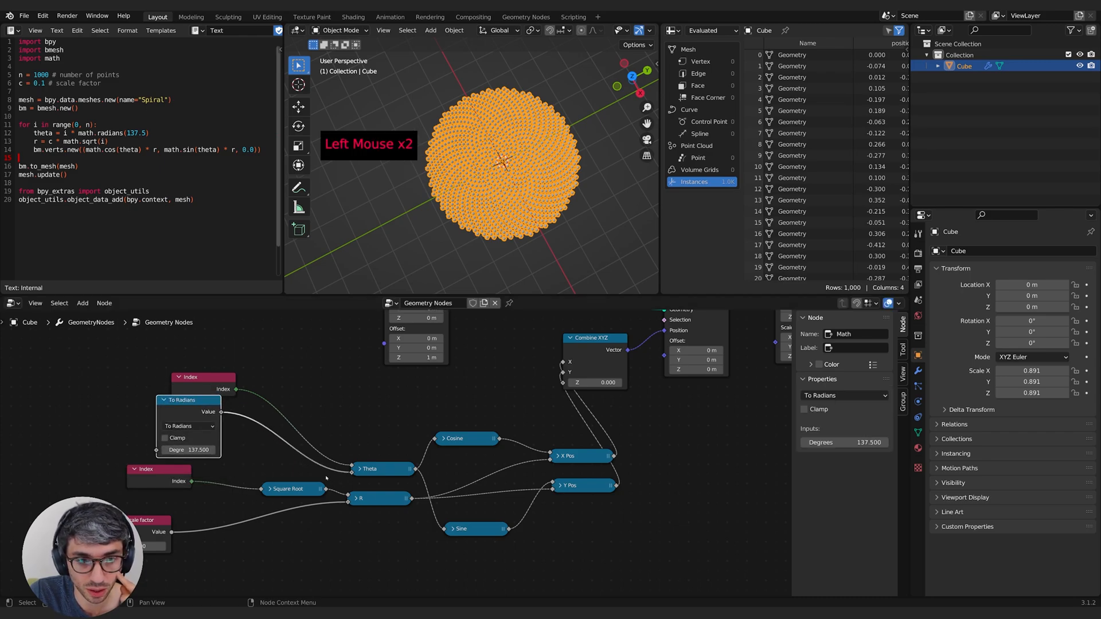
pyautogui.click(164, 400)
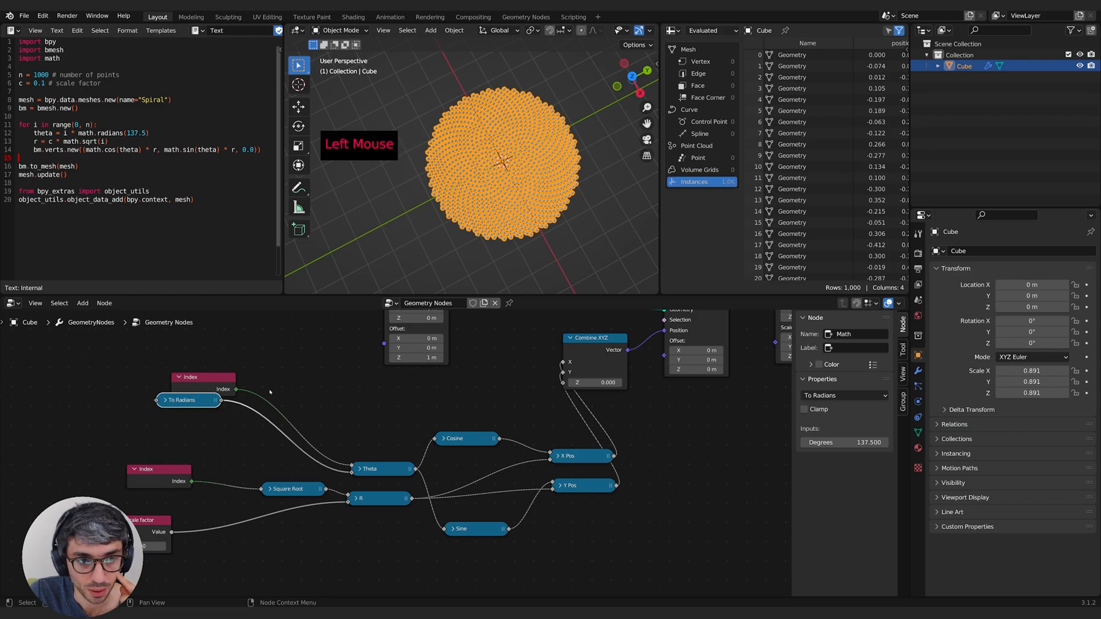
pyautogui.moveTo(220, 401); pyautogui.dragTo(232, 431)
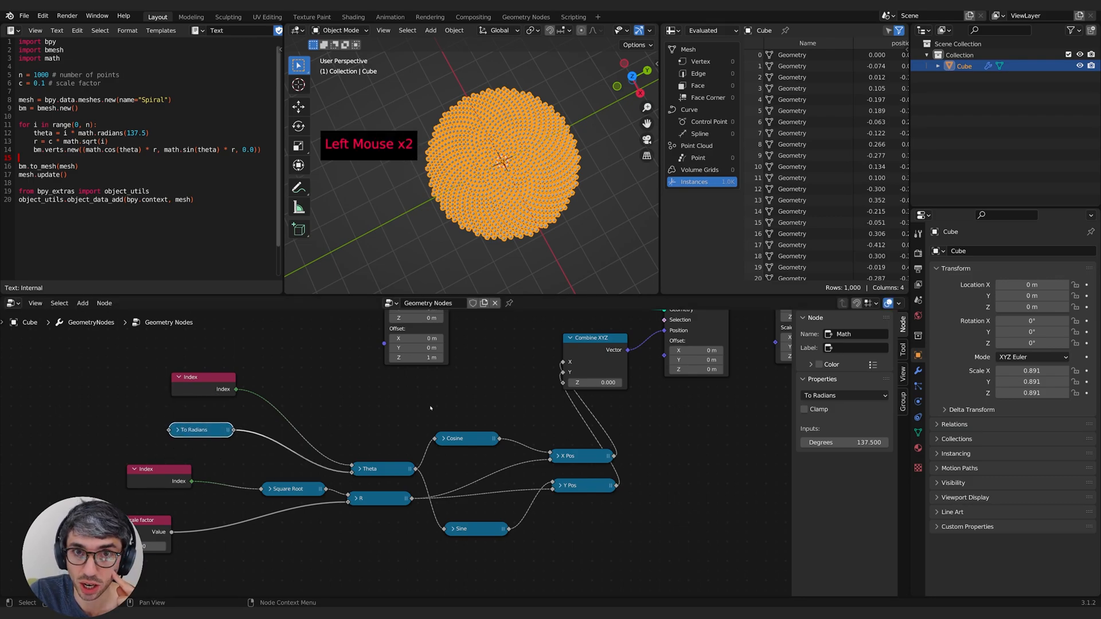
pyautogui.moveTo(413, 407); pyautogui.dragTo(413, 403, button='middle')
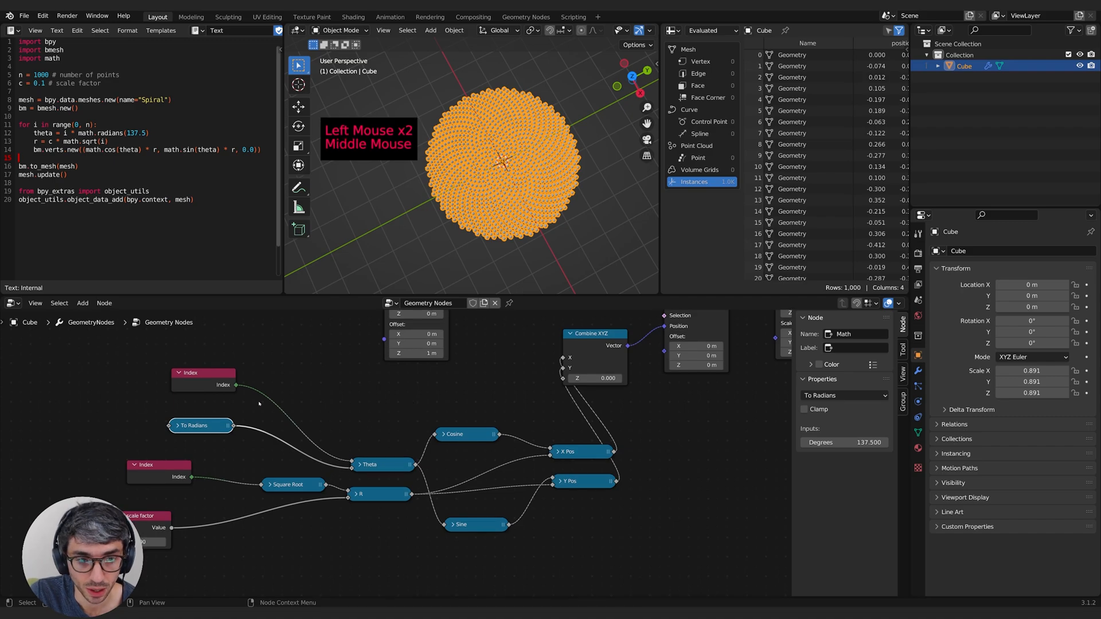
pyautogui.moveTo(195, 373); pyautogui.dragTo(170, 380)
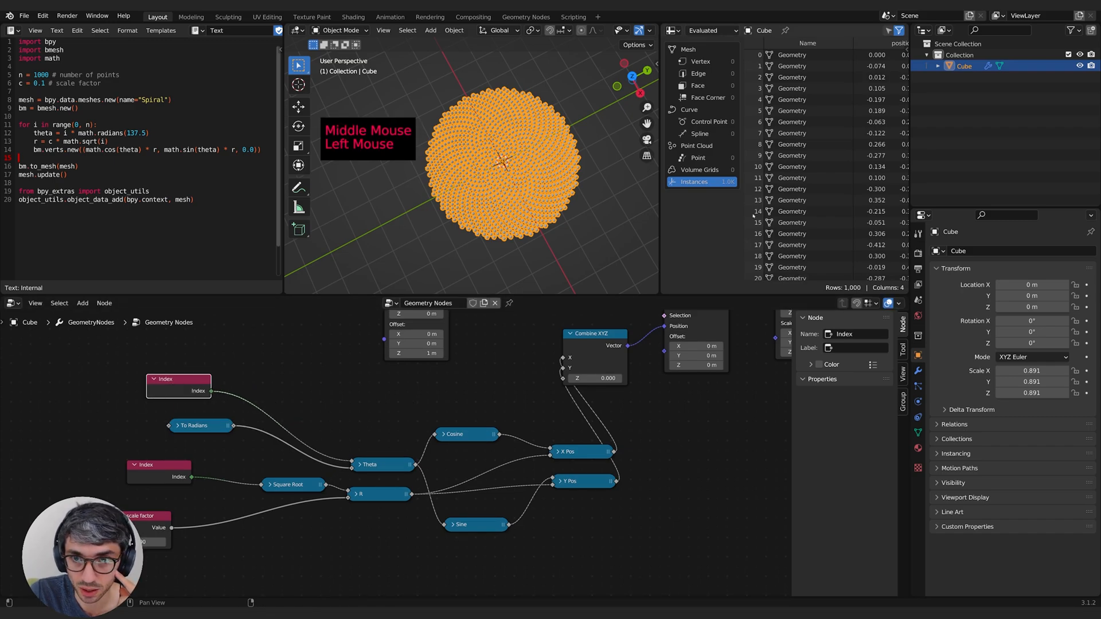
# Step: Examine the node chain from the Index nodes through Theta, R, X Pos and Y Pos to Set Position
pyautogui.moveTo(418, 453); pyautogui.dragTo(341, 449, button='middle')
pyautogui.moveTo(299, 513); pyautogui.dragTo(221, 523, button='middle')
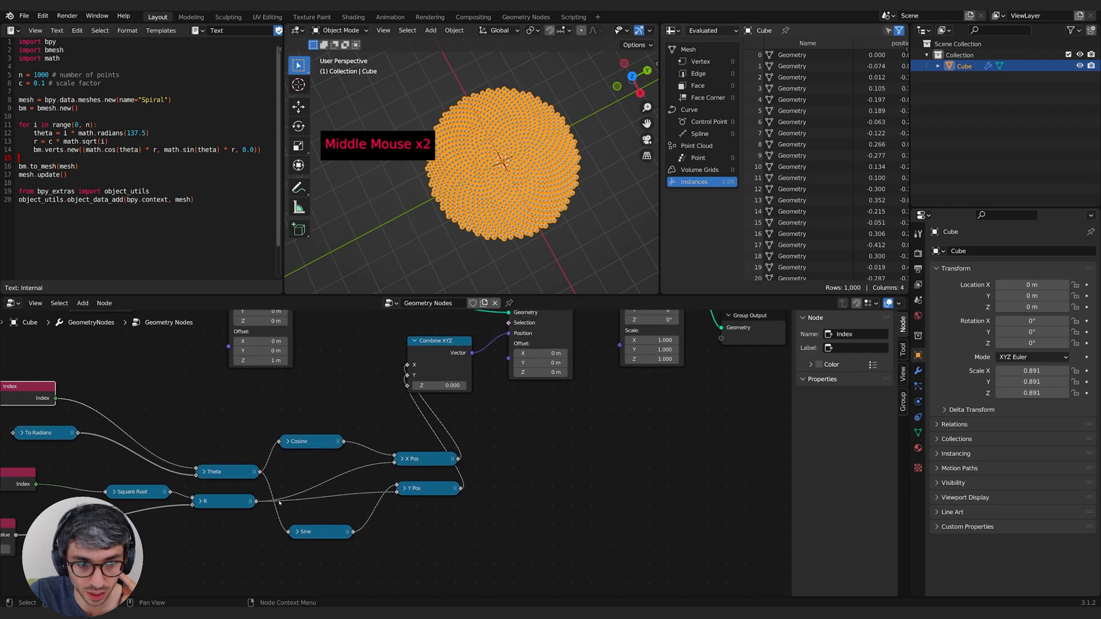
pyautogui.moveTo(482, 512); pyautogui.dragTo(485, 471, button='middle')
pyautogui.moveTo(413, 467); pyautogui.dragTo(512, 467, button='middle')
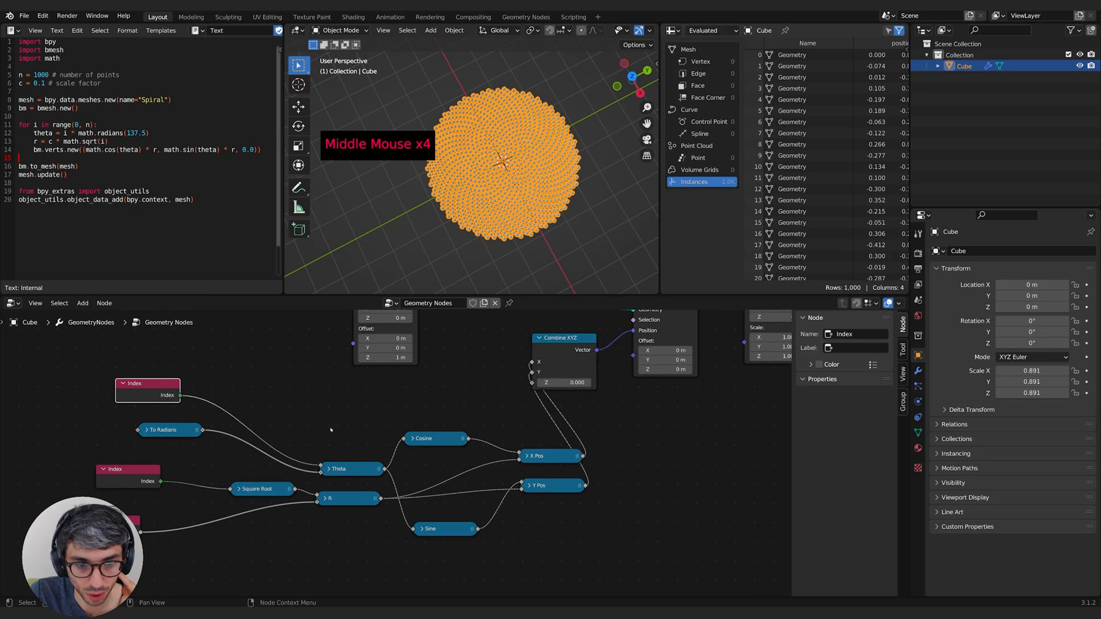
pyautogui.moveTo(161, 396); pyautogui.dragTo(184, 397)
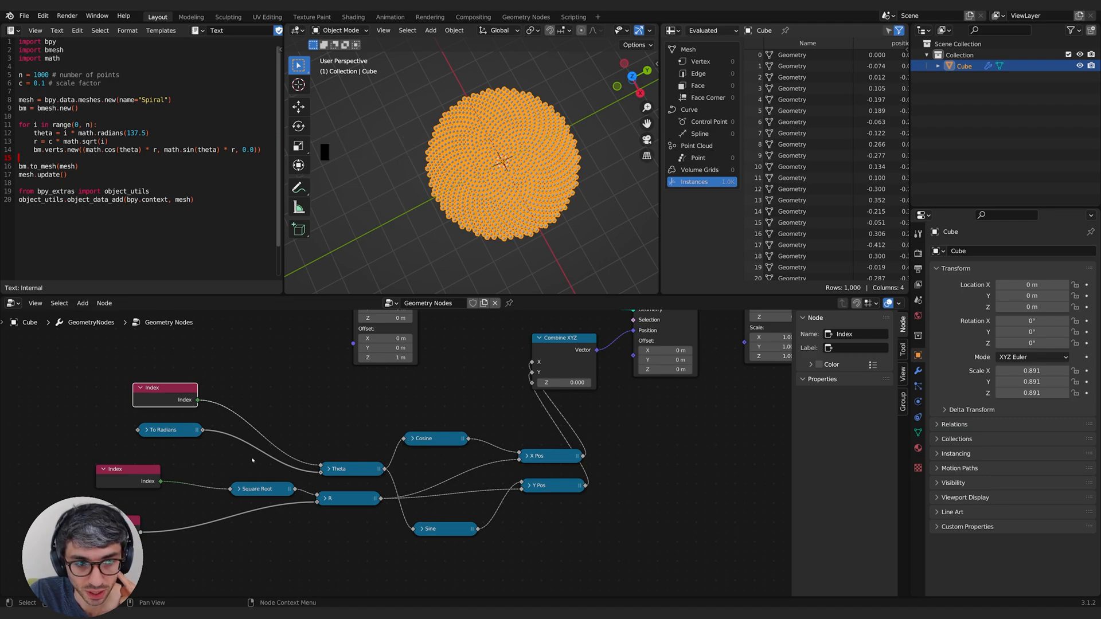
pyautogui.moveTo(251, 449); pyautogui.dragTo(106, 426, button='middle')
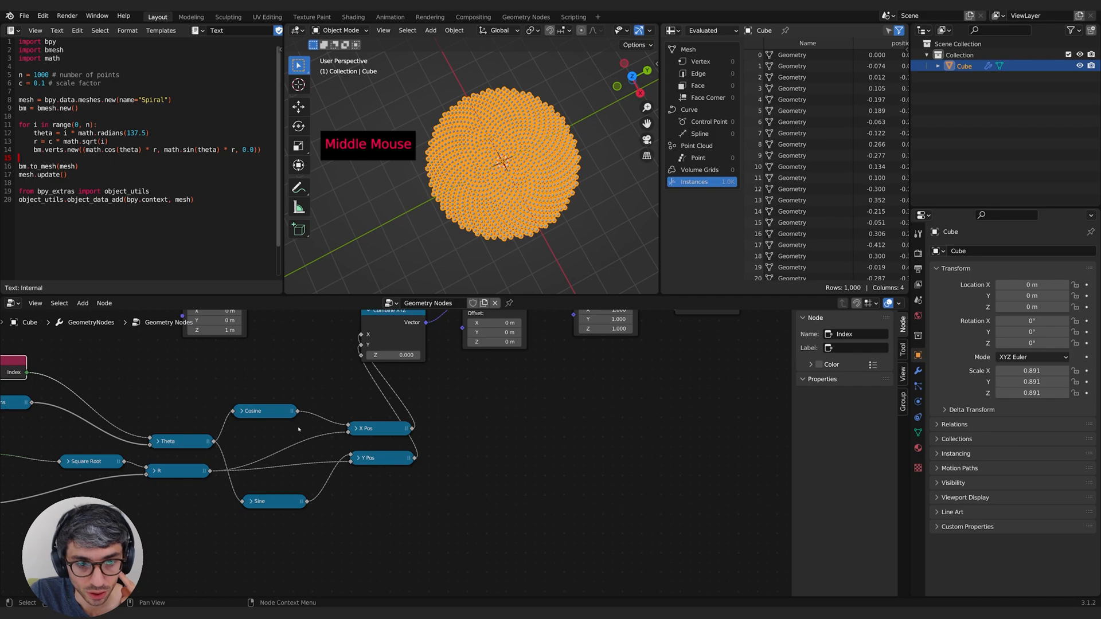
pyautogui.moveTo(28, 364); pyautogui.dragTo(105, 417, button='middle')
pyautogui.moveTo(453, 369); pyautogui.dragTo(419, 405, button='middle')
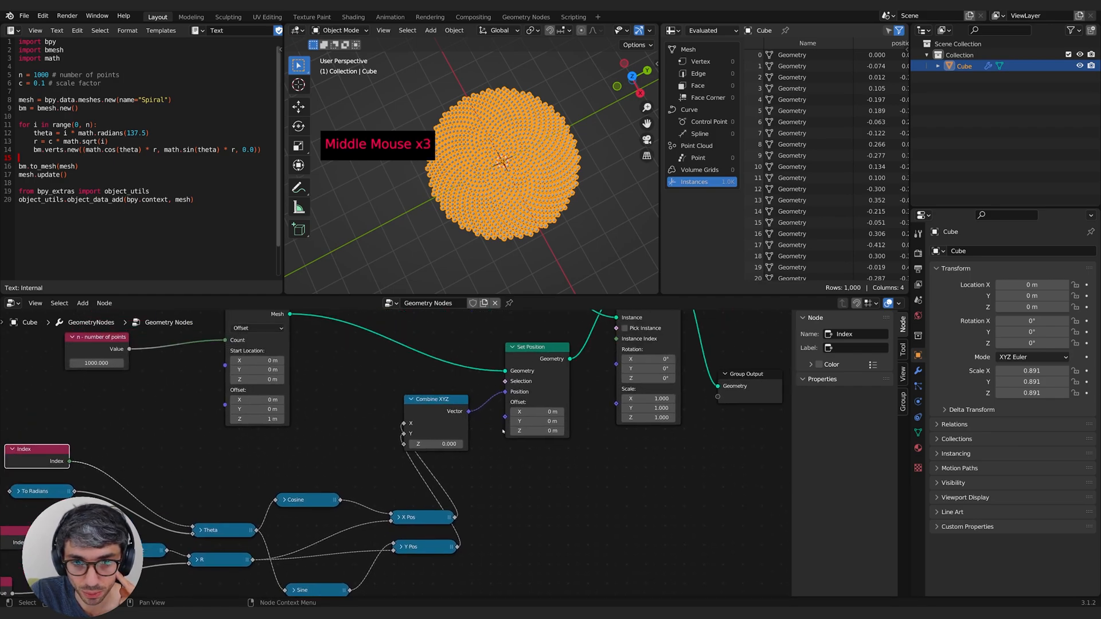
pyautogui.click(550, 382)
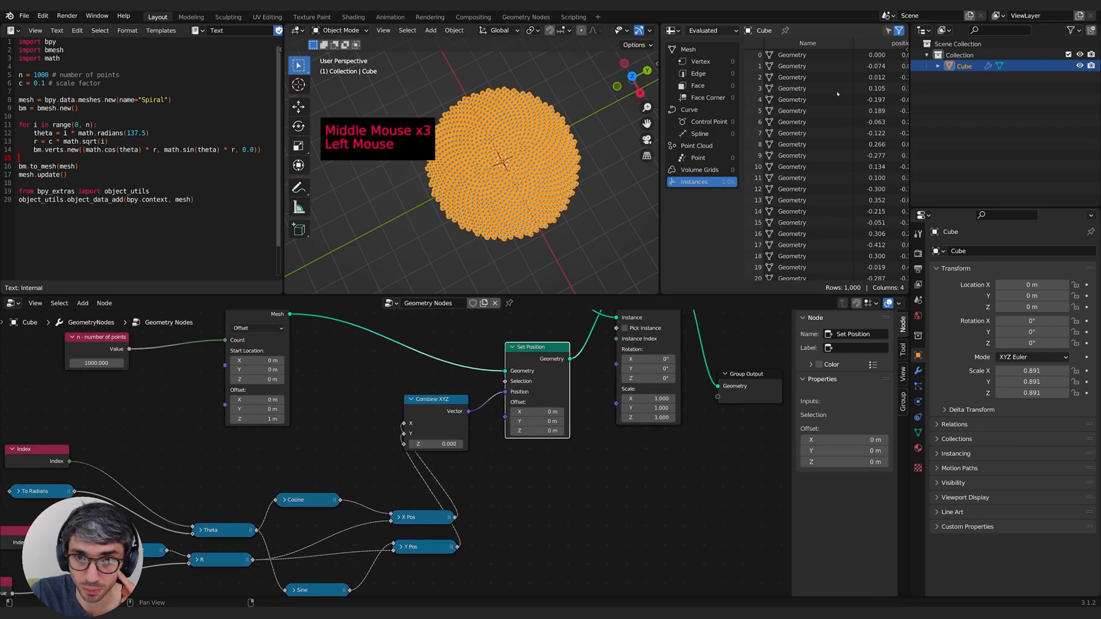
# Step: Move the Set Position node slightly up and closer to the Combine XYZ node
pyautogui.moveTo(543, 367); pyautogui.dragTo(535, 358)
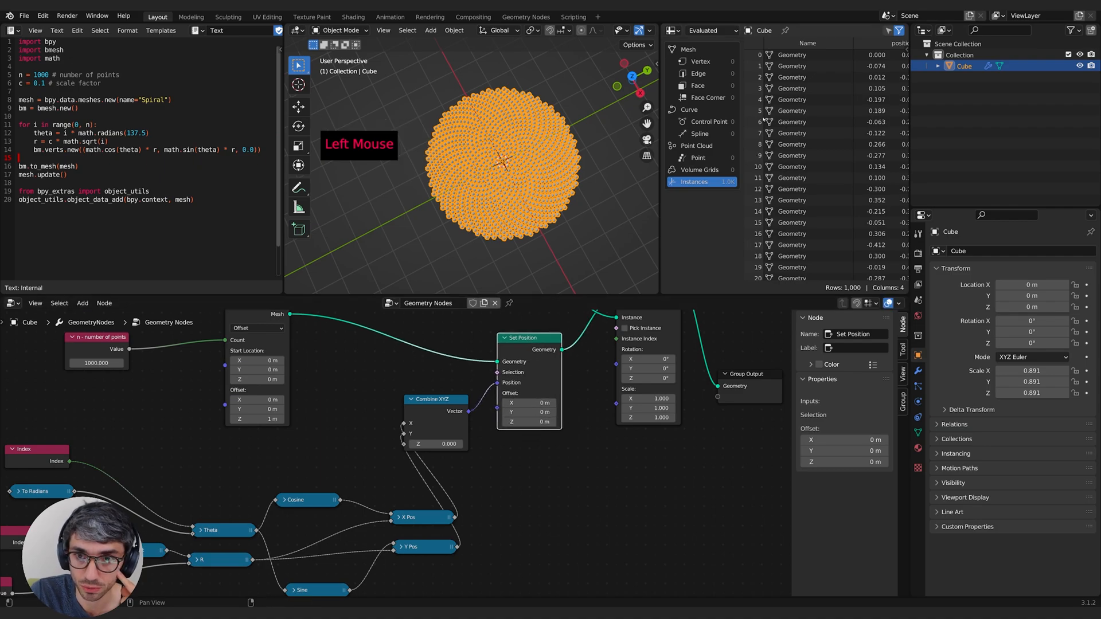
pyautogui.click(759, 156)
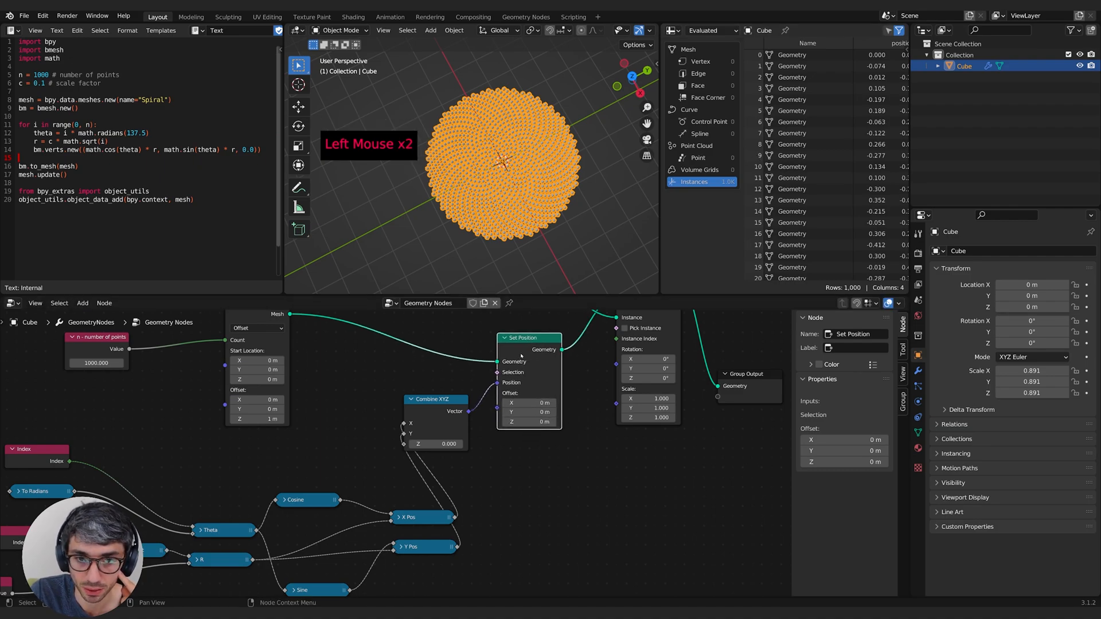
pyautogui.moveTo(573, 459); pyautogui.dragTo(501, 510, button='middle')
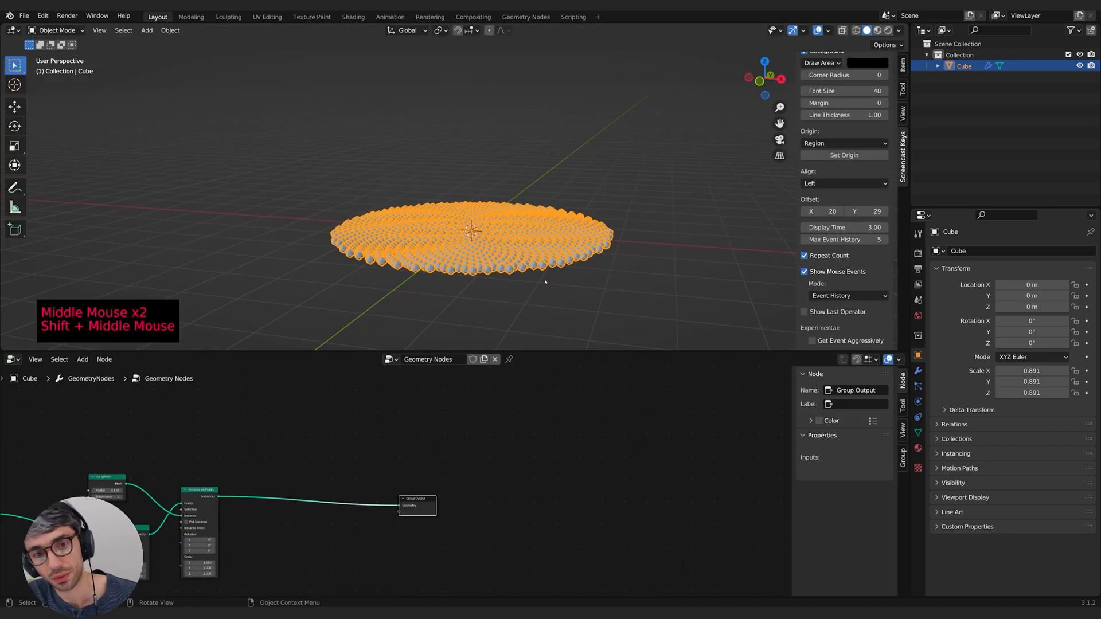
# Step: Detach the Instance on Points link from Group Output and reconnect it
pyautogui.moveTo(545, 281); pyautogui.dragTo(559, 264, button='middle')
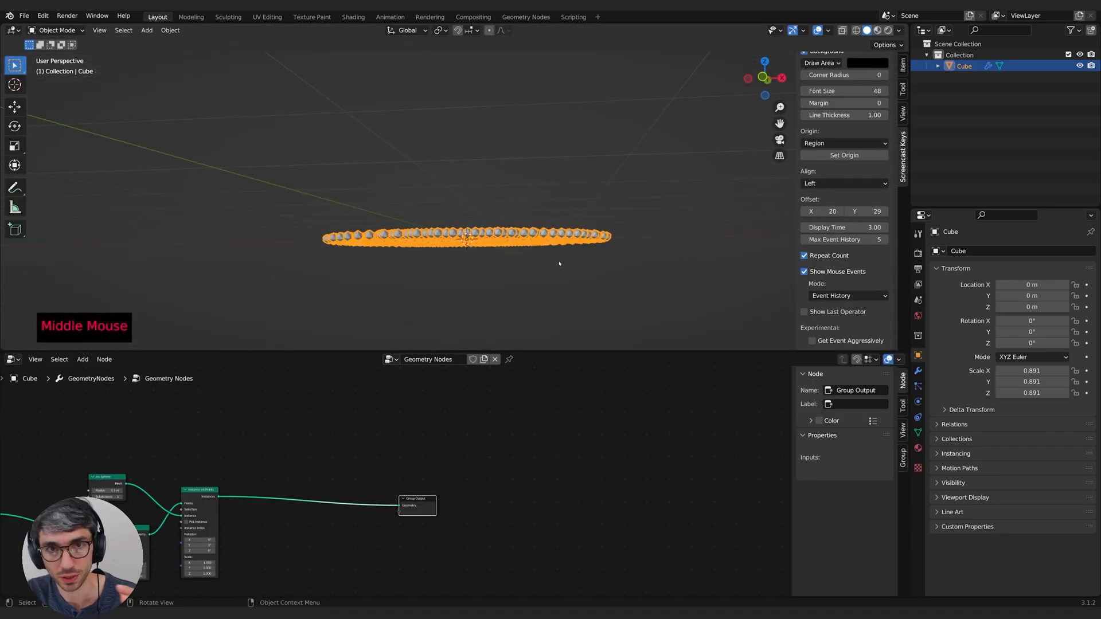
pyautogui.moveTo(371, 451); pyautogui.dragTo(423, 430, button='middle')
pyautogui.moveTo(451, 485); pyautogui.dragTo(368, 447)
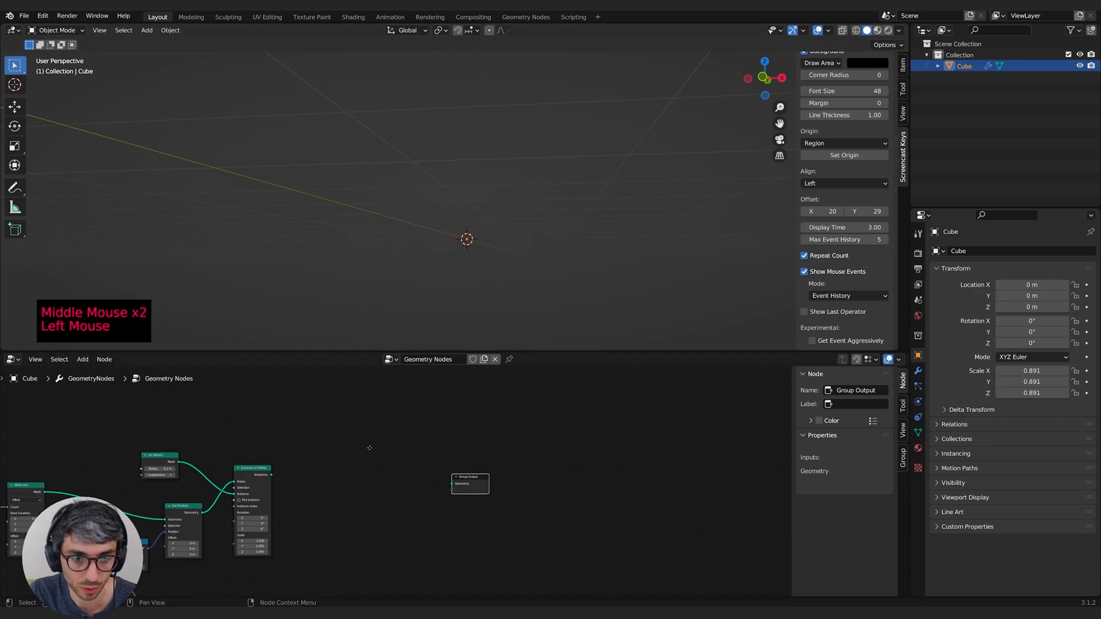
pyautogui.moveTo(508, 493); pyautogui.dragTo(600, 506, button='middle')
pyautogui.click(364, 488)
pyautogui.moveTo(363, 488); pyautogui.dragTo(543, 497)
pyautogui.click(464, 453)
pyautogui.moveTo(466, 281)
pyautogui.mouseDown(button='middle')
pyautogui.moveTo(470, 312)
pyautogui.moveTo(471, 296)
pyautogui.mouseUp(button='middle')
pyautogui.keyDown('shift'); pyautogui.click(472, 462); pyautogui.keyUp('shift')
# Step: Insert a second Set Position node into the link between Instance on Points and Group Output
pyautogui.hotkey('shift', 'a')
pyautogui.click(350, 371)
pyautogui.scroll(4, 447, 459)
pyautogui.moveTo(435, 431); pyautogui.dragTo(407, 381, button='middle')
pyautogui.hotkey('shift', 'a')
pyautogui.write('set')
pyautogui.press('Down')
pyautogui.press('Return')
pyautogui.click(559, 413)
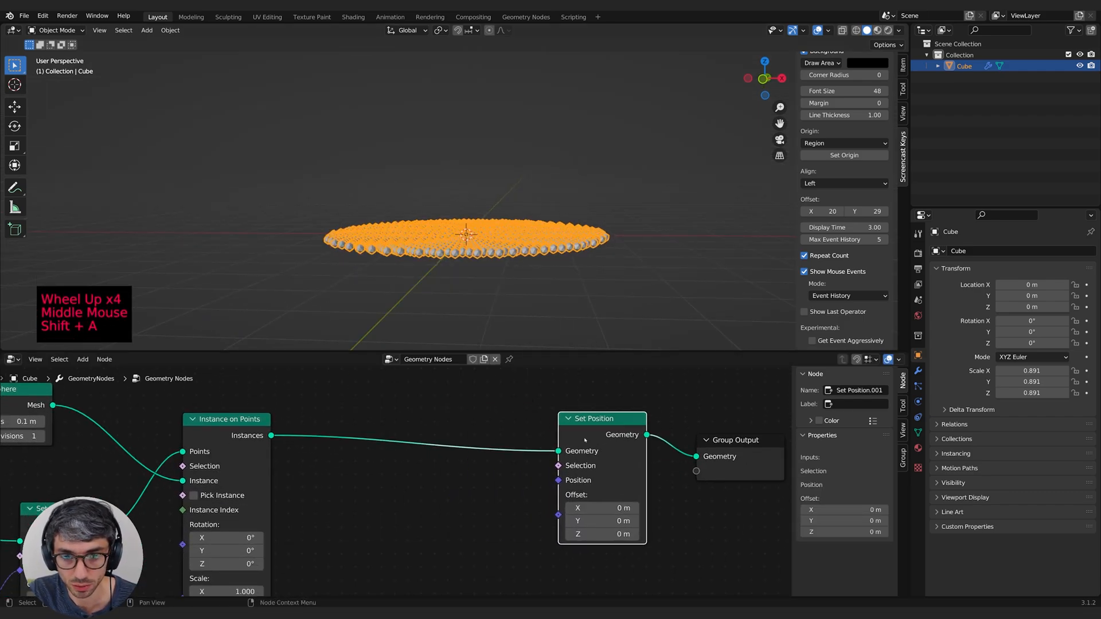
# Step: Add a Gradient Texture node above the Instance on Points link and set its type to Spherical
pyautogui.keyDown('shift'); pyautogui.moveTo(434, 370); pyautogui.dragTo(375, 386, button='middle'); pyautogui.keyUp('shift')
pyautogui.scroll(-1, 375, 386)
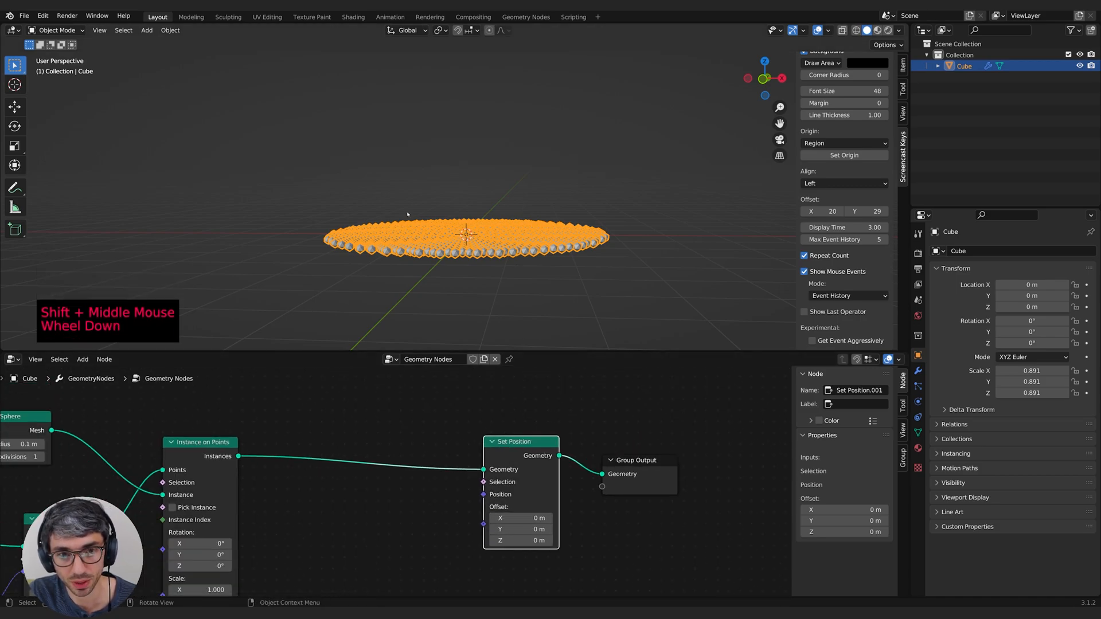
pyautogui.keyDown('shift'); pyautogui.moveTo(404, 428); pyautogui.dragTo(422, 482, button='middle'); pyautogui.keyUp('shift')
pyautogui.click(367, 427)
pyautogui.hotkey('shift', 'a')
pyautogui.write('grad')
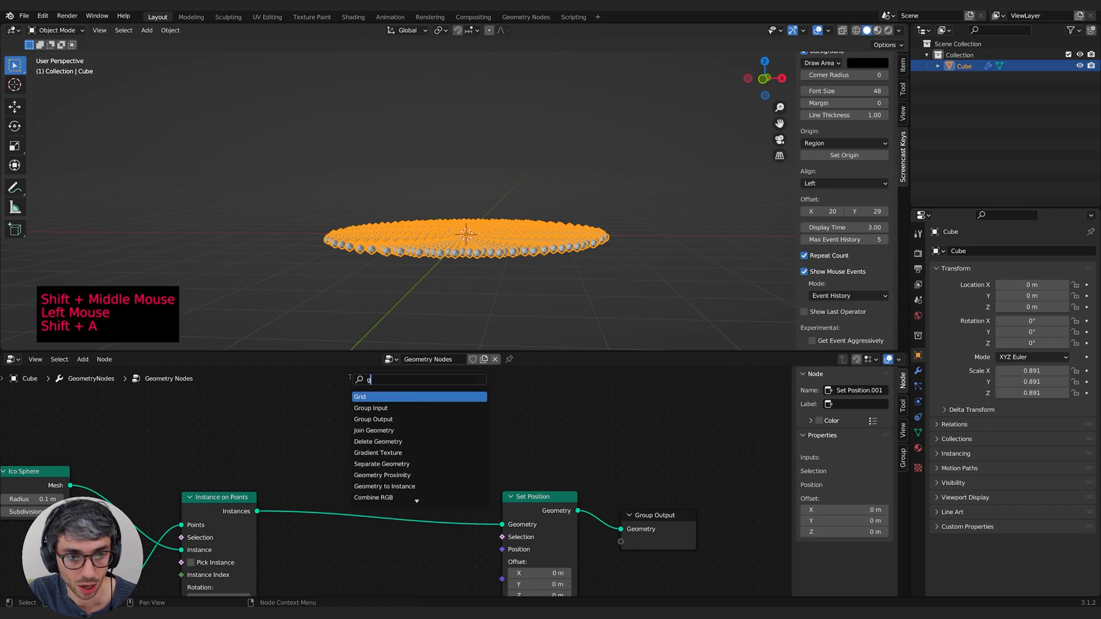
pyautogui.click(382, 397)
pyautogui.click(378, 408)
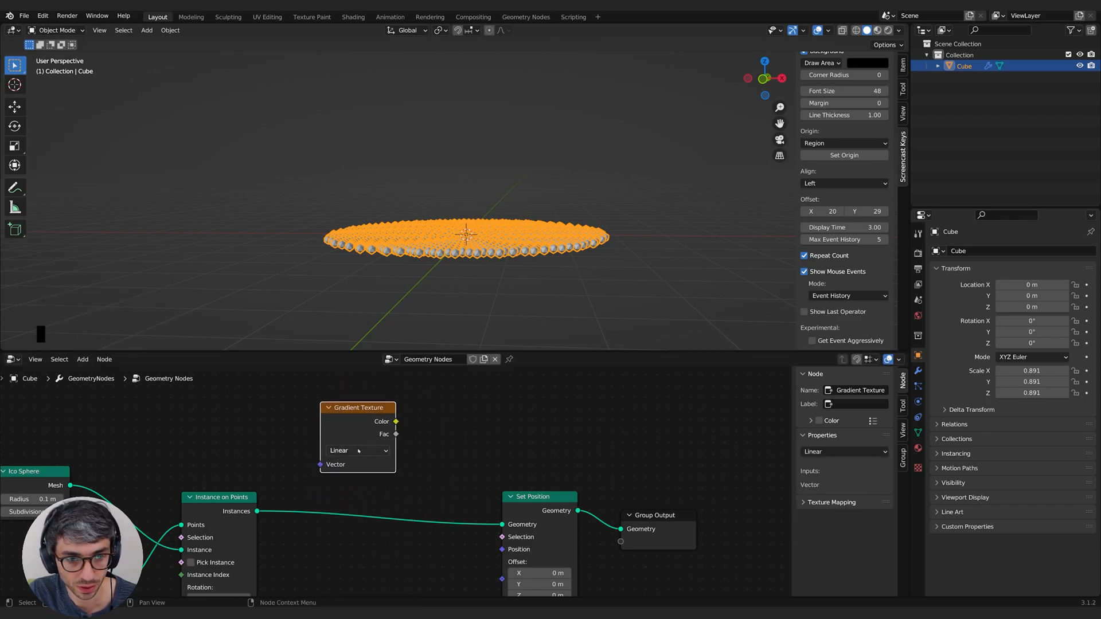
pyautogui.click(357, 451)
pyautogui.click(358, 512)
pyautogui.keyDown('shift'); pyautogui.moveTo(430, 425); pyautogui.dragTo(504, 469, button='middle'); pyautogui.keyUp('shift')
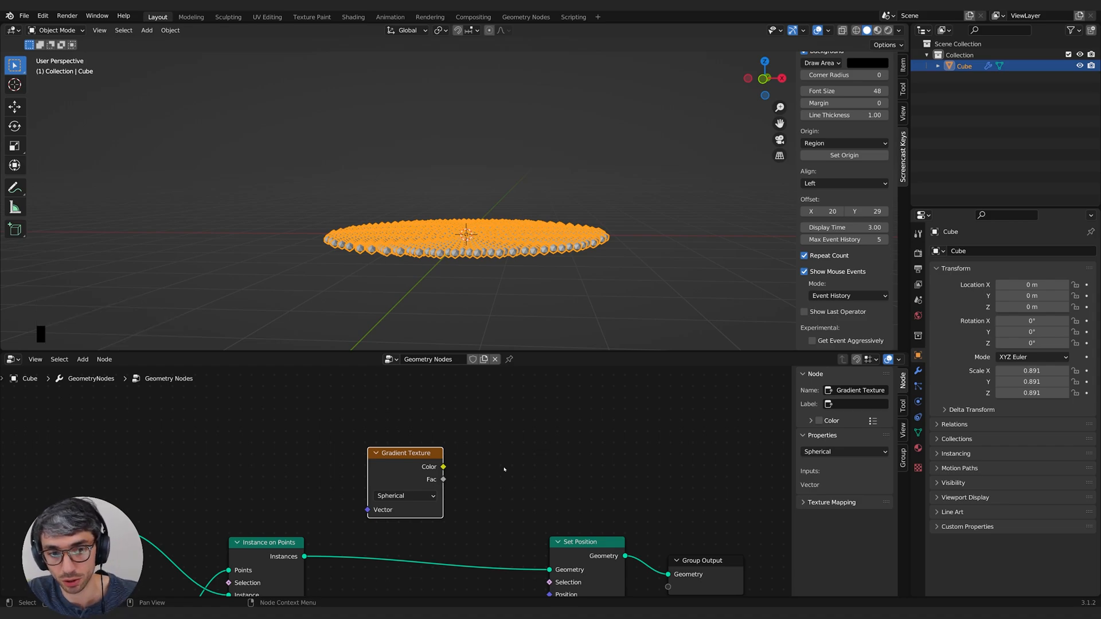
# Step: Add a ColorRamp node beside the Gradient Texture and feed the gradient's Color into its Fac input
pyautogui.click(504, 470)
pyautogui.moveTo(504, 469); pyautogui.dragTo(454, 447, button='middle')
pyautogui.hotkey('shift', 'a')
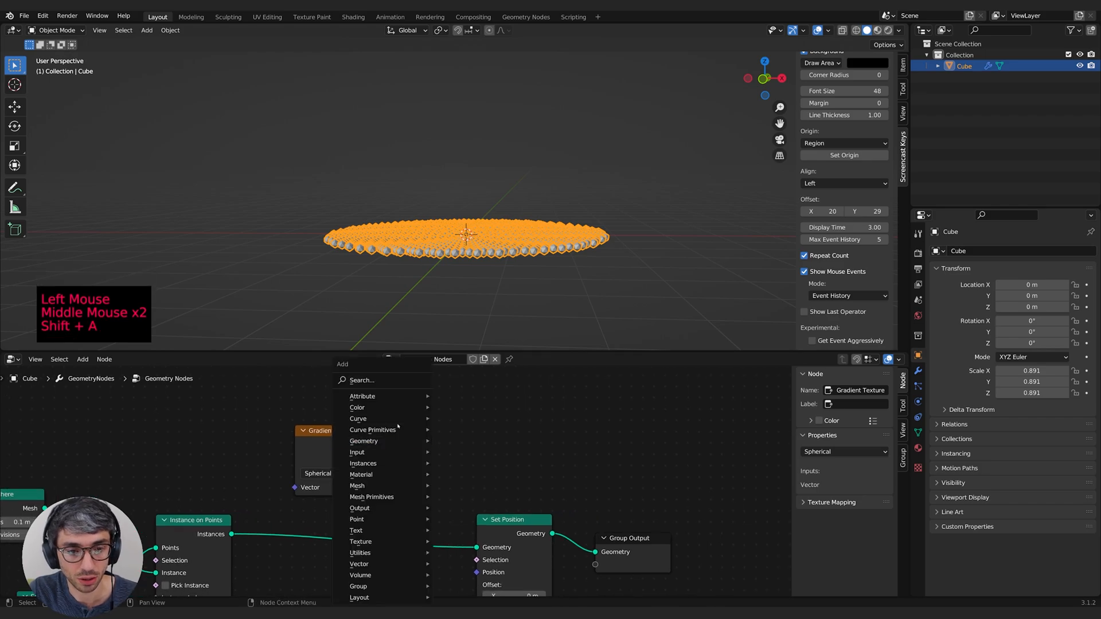
pyautogui.click(382, 379)
pyautogui.write('color')
pyautogui.press('Return')
pyautogui.click(423, 395)
pyautogui.moveTo(556, 447); pyautogui.dragTo(458, 406, button='middle')
pyautogui.moveTo(248, 403); pyautogui.dragTo(289, 456)
# Step: Space out the new Set Position and Group Output nodes, and connect the ColorRamp's Color to the Set Position's Offset
pyautogui.moveTo(501, 504); pyautogui.dragTo(410, 530, button='middle')
pyautogui.moveTo(409, 530); pyautogui.dragTo(477, 531)
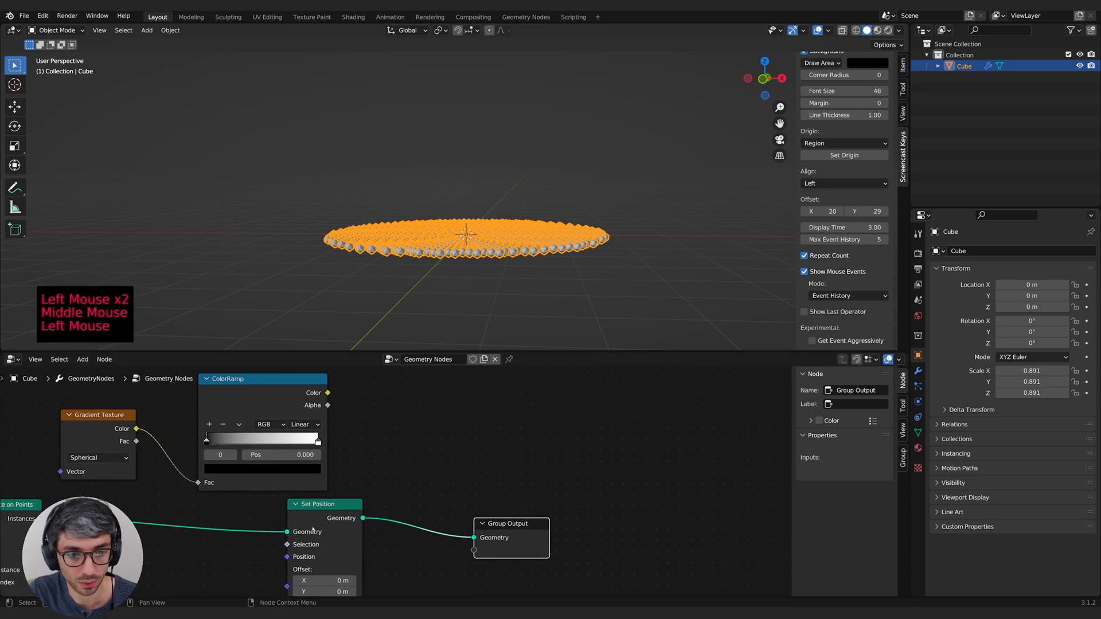
pyautogui.moveTo(325, 511); pyautogui.dragTo(385, 509)
pyautogui.moveTo(329, 394); pyautogui.dragTo(348, 526)
pyautogui.scroll(-1, 367, 507)
pyautogui.moveTo(370, 505); pyautogui.dragTo(379, 517, button='middle')
pyautogui.moveTo(533, 275); pyautogui.dragTo(457, 313, button='middle')
pyautogui.moveTo(405, 497); pyautogui.dragTo(458, 485)
pyautogui.moveTo(519, 507); pyautogui.dragTo(625, 488)
pyautogui.moveTo(458, 487); pyautogui.dragTo(468, 495)
pyautogui.moveTo(376, 410); pyautogui.dragTo(524, 462, button='middle')
pyautogui.moveTo(441, 408)
pyautogui.mouseDown()
pyautogui.moveTo(431, 401)
pyautogui.moveTo(422, 412)
pyautogui.mouseUp()
# Step: Change the ColorRamp's white stop to pure blue with RGB values R 0, G 0, B 1
pyautogui.click(461, 457)
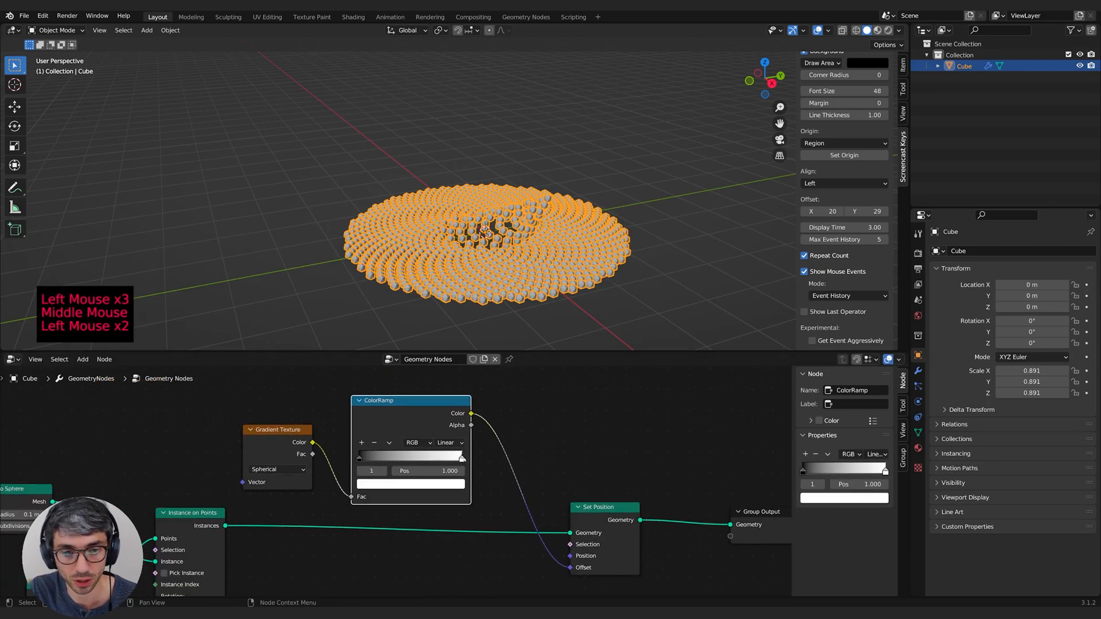
pyautogui.click(446, 485)
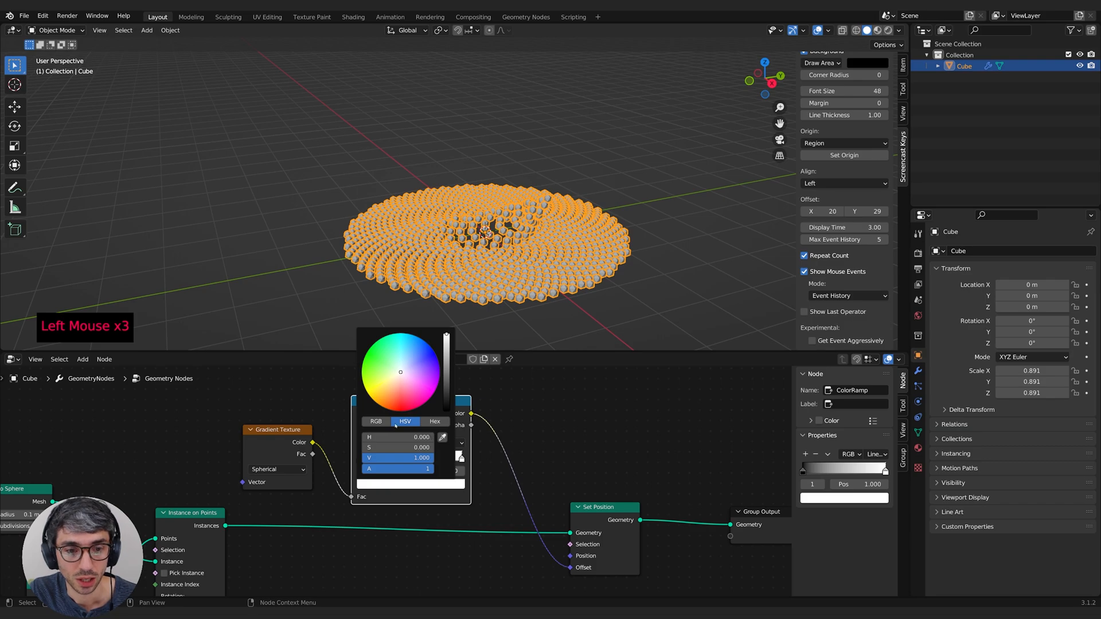
pyautogui.click(376, 422)
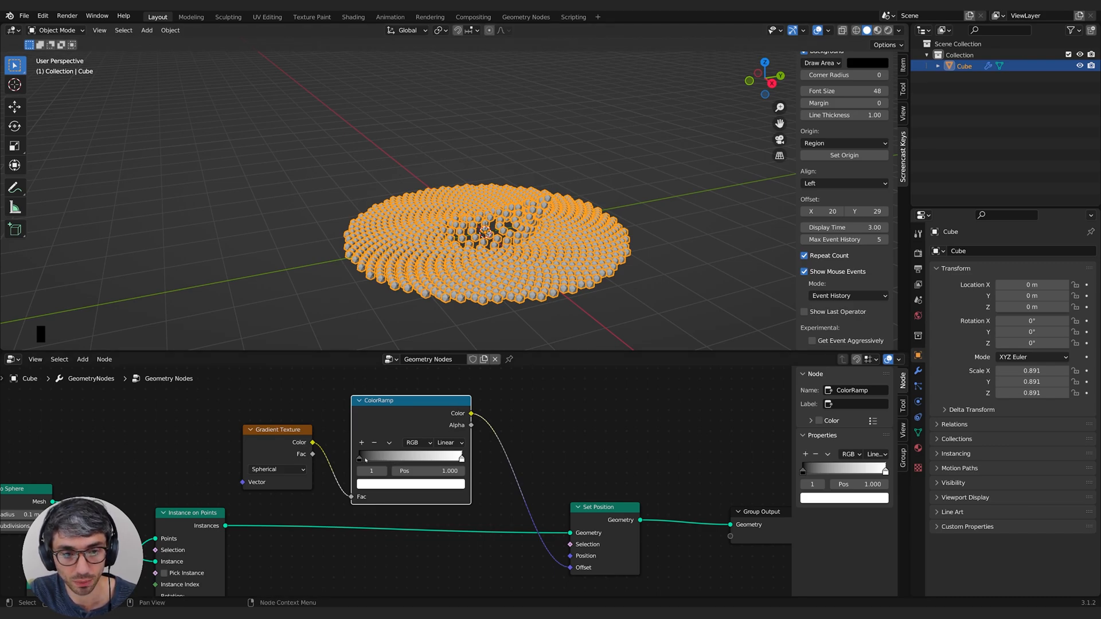
pyautogui.click(446, 483)
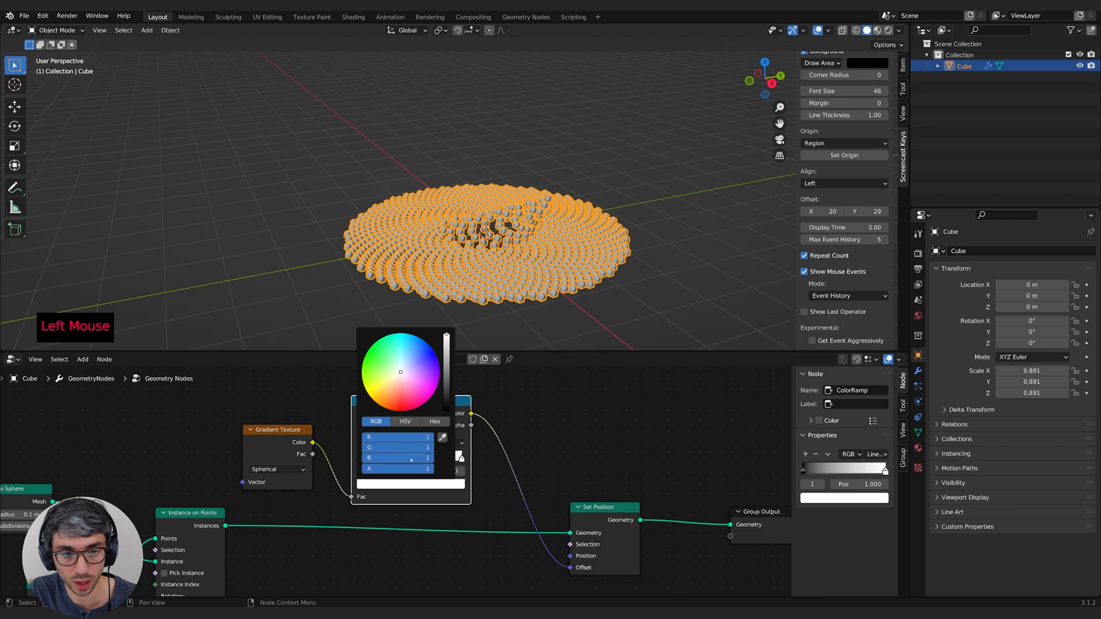
pyautogui.moveTo(516, 195); pyautogui.dragTo(545, 192, button='middle')
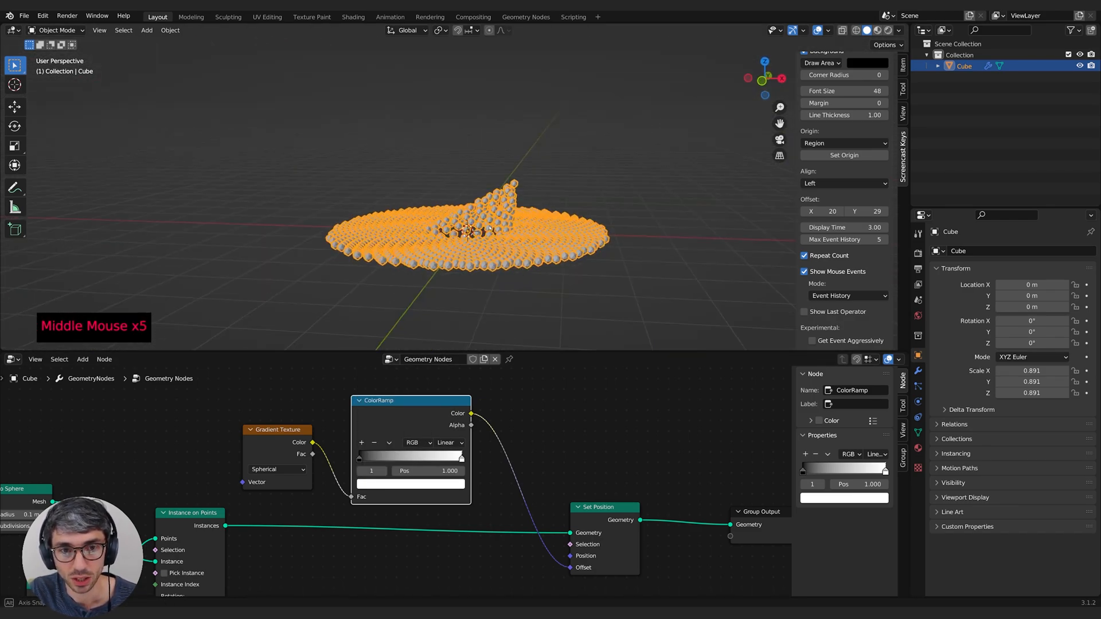
pyautogui.click(462, 459)
pyautogui.click(391, 485)
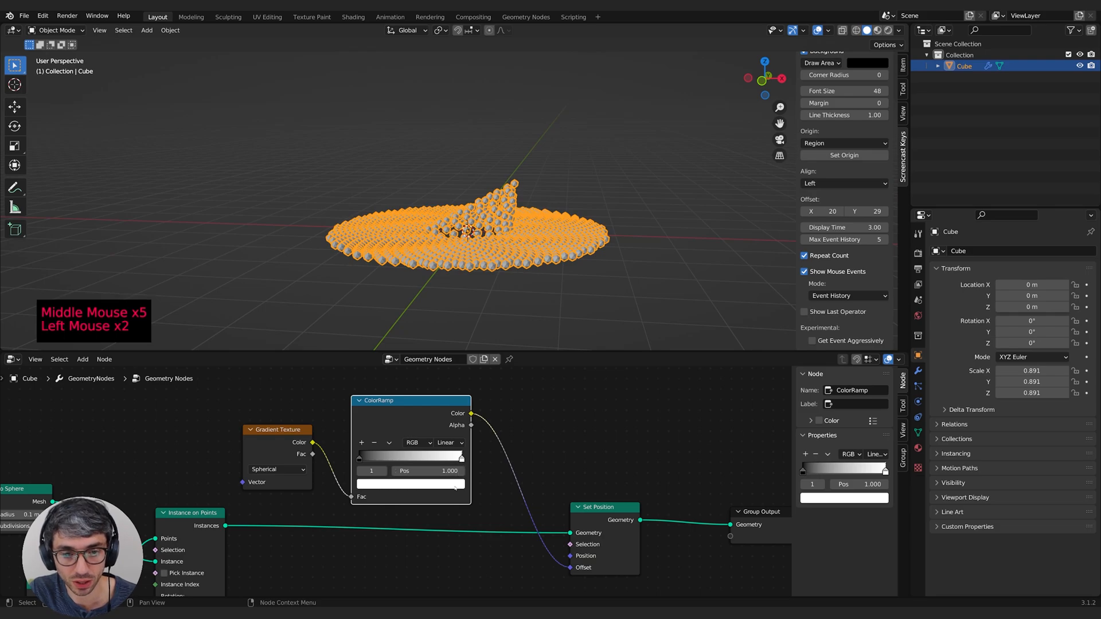
pyautogui.moveTo(412, 448); pyautogui.dragTo(367, 438)
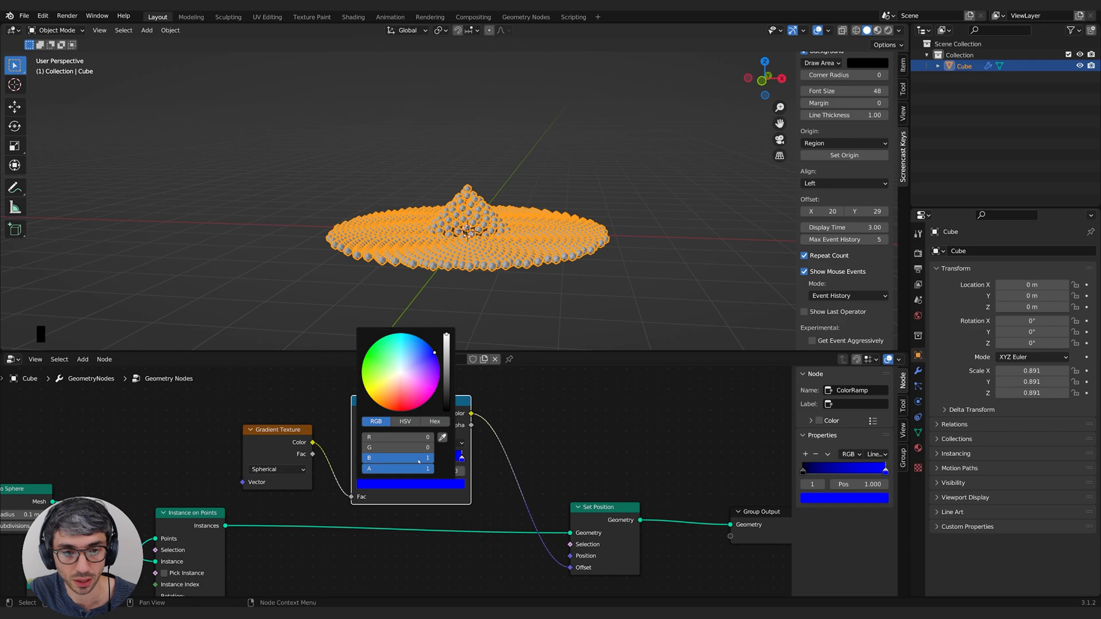
# Step: Switch the ColorRamp's interpolation to Ease and inspect the raised centre from several angles
pyautogui.moveTo(470, 143); pyautogui.dragTo(521, 315, button='middle')
pyautogui.moveTo(536, 269); pyautogui.dragTo(536, 241, button='middle')
pyautogui.click(451, 442)
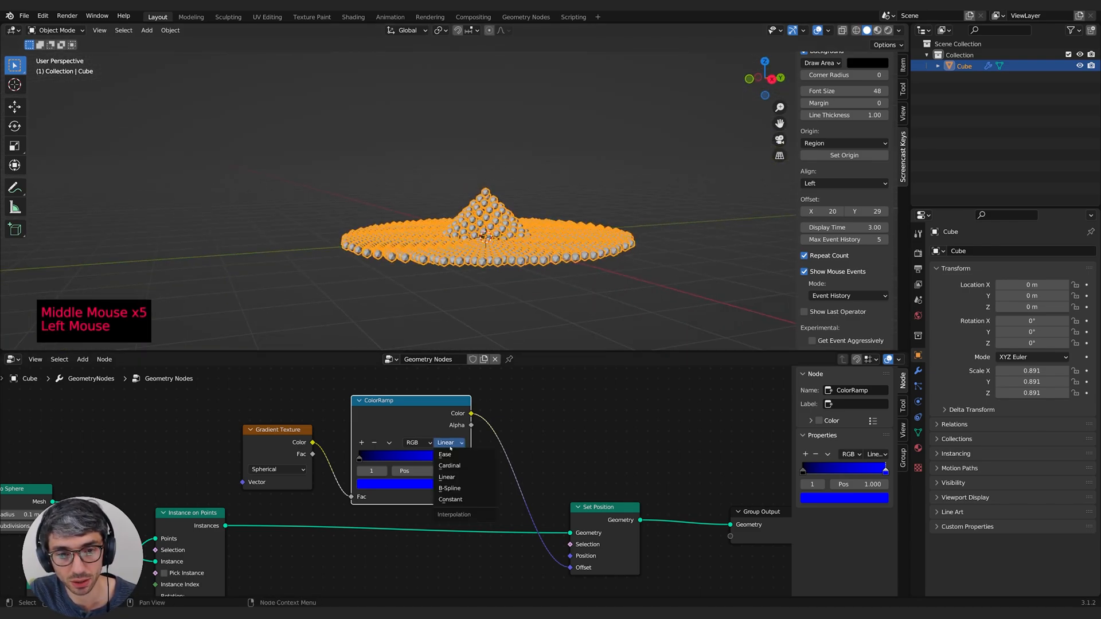
pyautogui.click(450, 454)
pyautogui.moveTo(512, 235); pyautogui.dragTo(518, 235, button='middle')
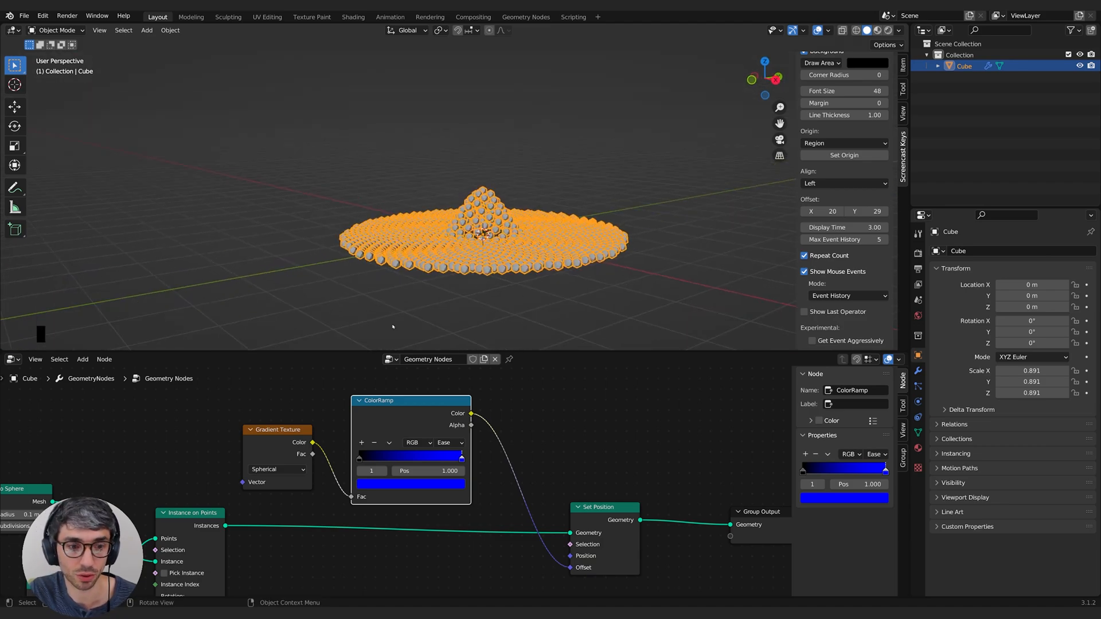
pyautogui.moveTo(539, 273); pyautogui.dragTo(537, 255, button='middle')
# Step: Add a Position node and connect it to the Gradient Texture's Vector input
pyautogui.moveTo(293, 430); pyautogui.dragTo(292, 425)
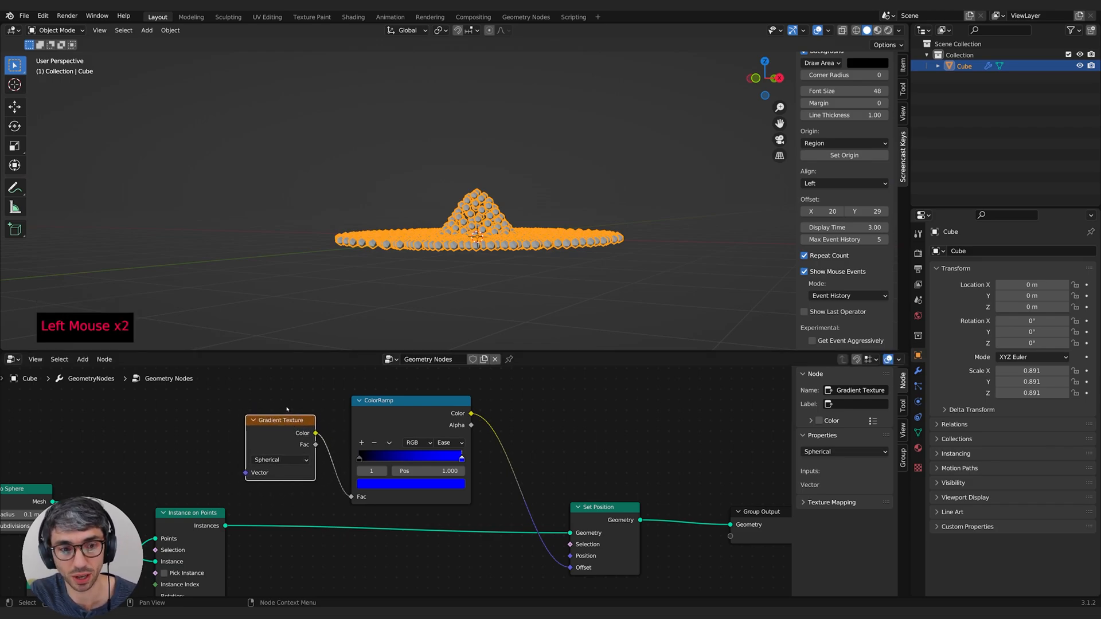
pyautogui.moveTo(157, 405); pyautogui.dragTo(329, 423, button='middle')
pyautogui.hotkey('shift', 'a')
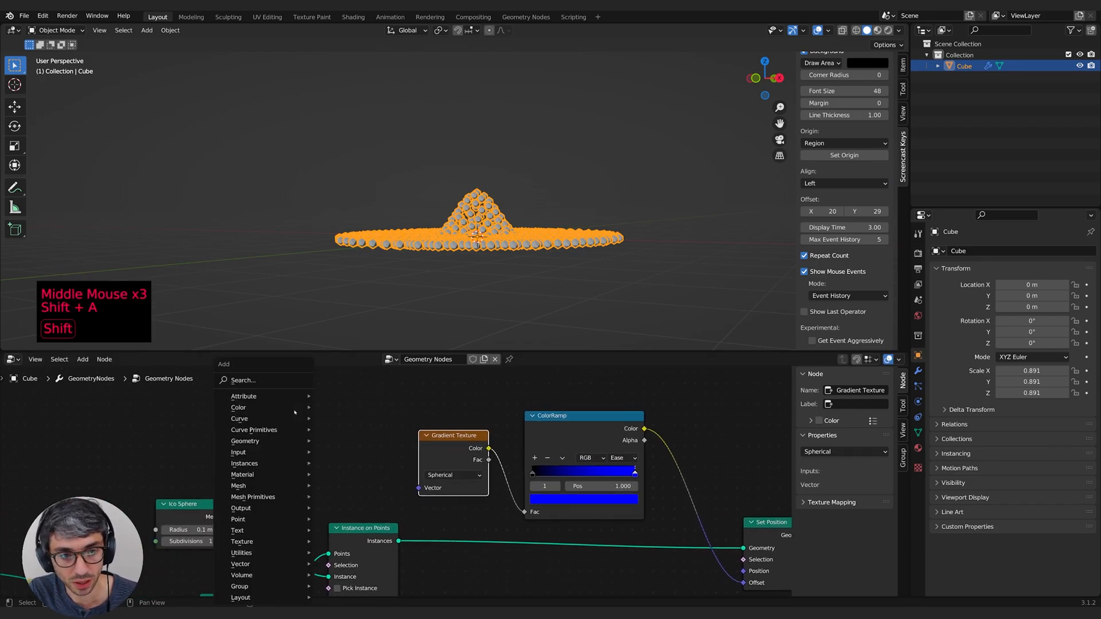
pyautogui.click(281, 383)
pyautogui.write('position')
pyautogui.press('Return')
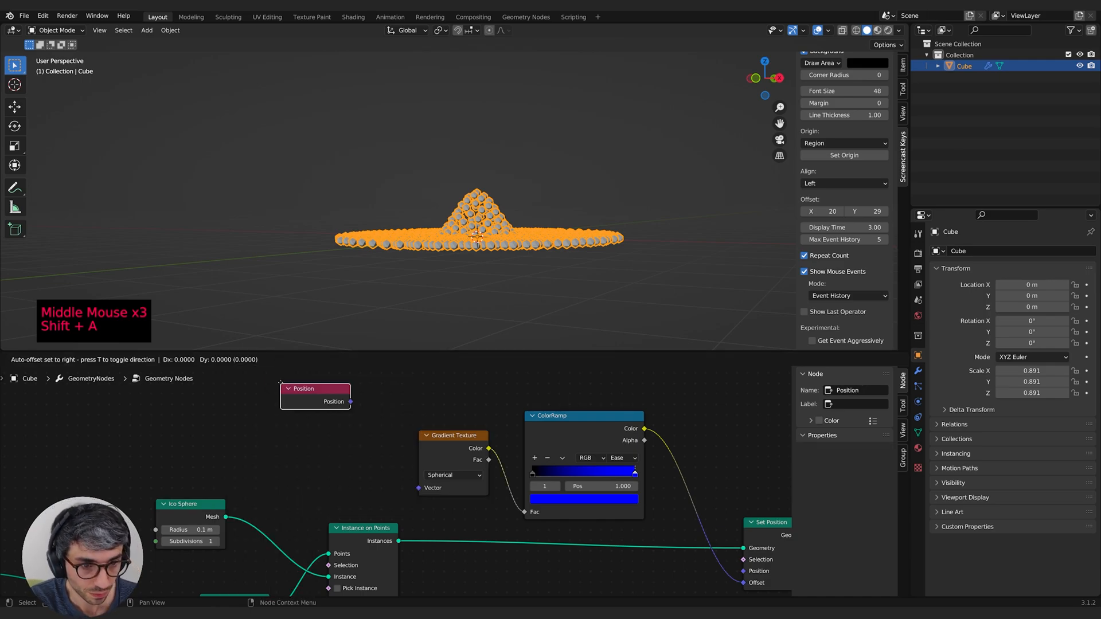
pyautogui.click(249, 425)
pyautogui.moveTo(319, 443); pyautogui.dragTo(419, 489)
pyautogui.moveTo(467, 312); pyautogui.dragTo(494, 321, button='middle')
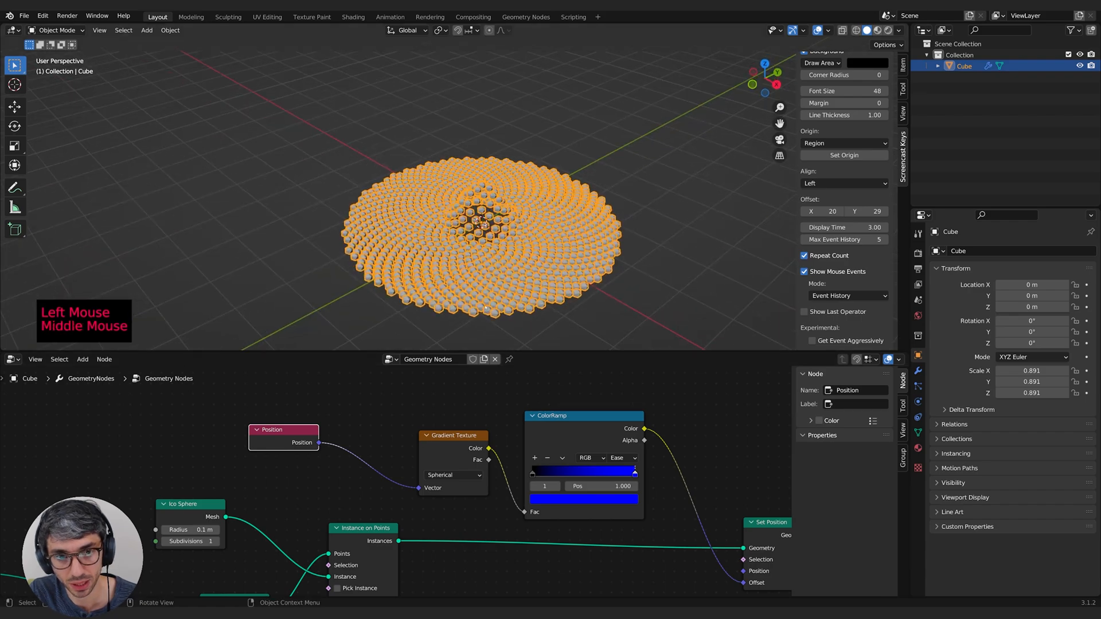
# Step: Insert a Vector Math node between the Position and Gradient Texture nodes
pyautogui.moveTo(270, 434); pyautogui.dragTo(281, 432)
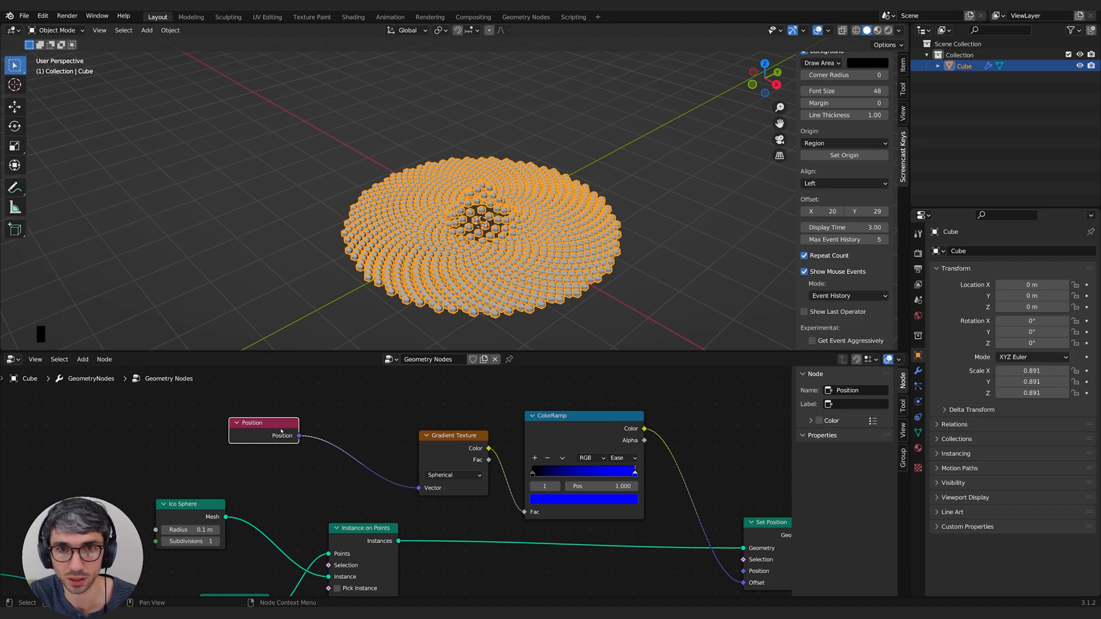
pyautogui.moveTo(329, 418); pyautogui.dragTo(341, 415, button='middle')
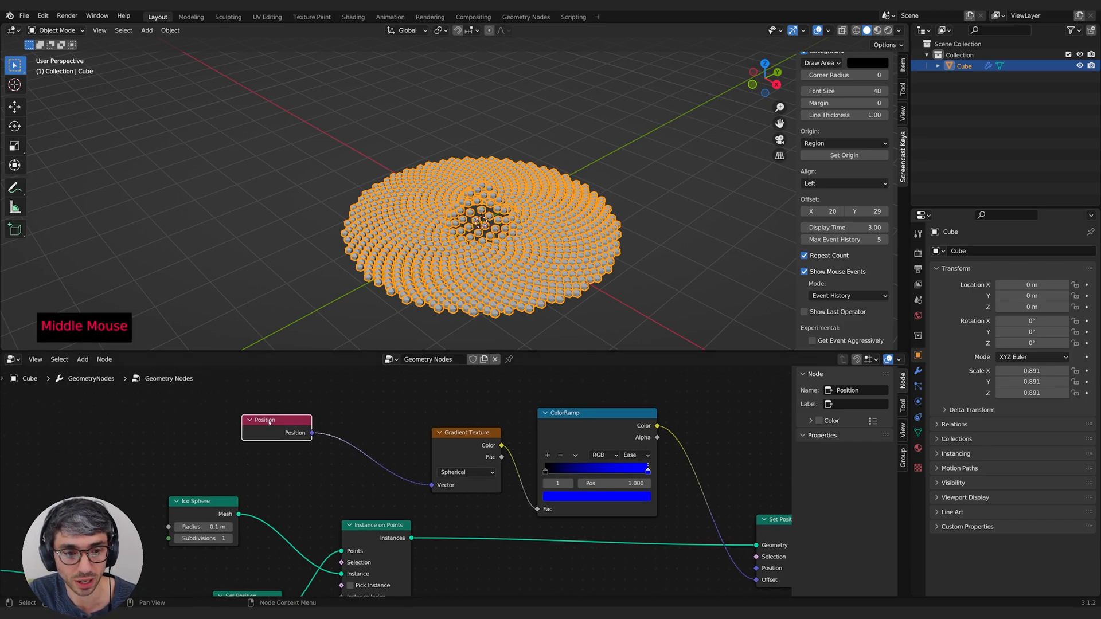
pyautogui.click(346, 372)
pyautogui.hotkey('shift', 'a')
pyautogui.click(338, 381)
pyautogui.write('vec')
pyautogui.click(355, 413)
pyautogui.click(373, 417)
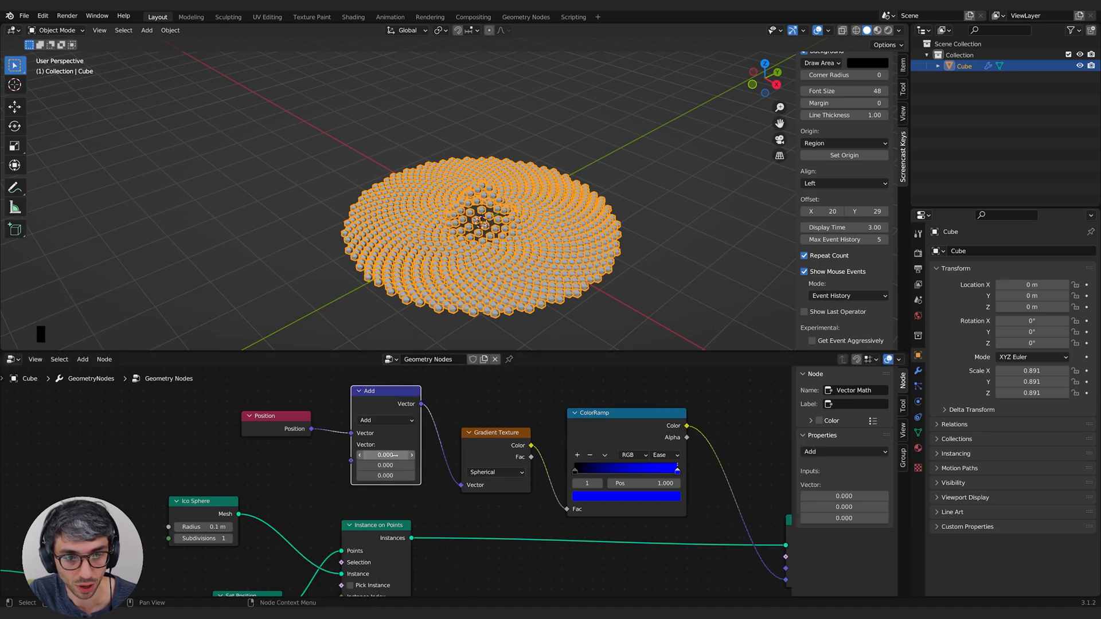
# Step: Set the Vector Math node to Multiply with all three vector components at 0.210
pyautogui.click(376, 420)
pyautogui.click(375, 392)
pyautogui.moveTo(394, 456); pyautogui.dragTo(403, 476)
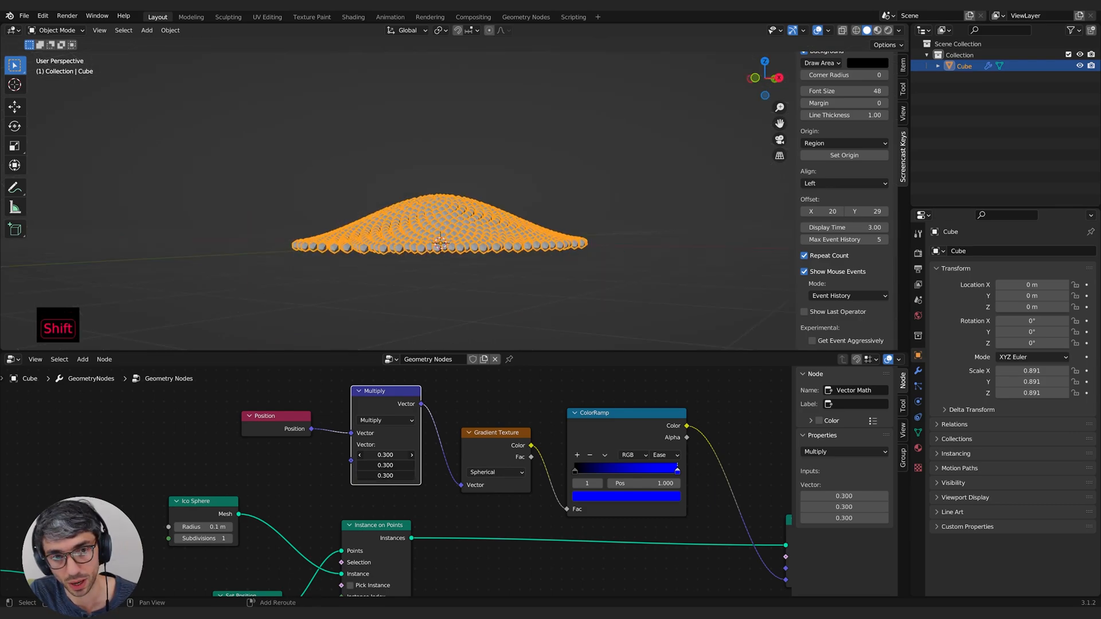
pyautogui.keyDown('shift'); pyautogui.moveTo(403, 476); pyautogui.dragTo(409, 476); pyautogui.keyUp('shift')
pyautogui.moveTo(453, 230); pyautogui.dragTo(467, 263, button='middle')
# Step: Move the ColorRamp's blue stop to position 0.806
pyautogui.moveTo(677, 472); pyautogui.dragTo(652, 474)
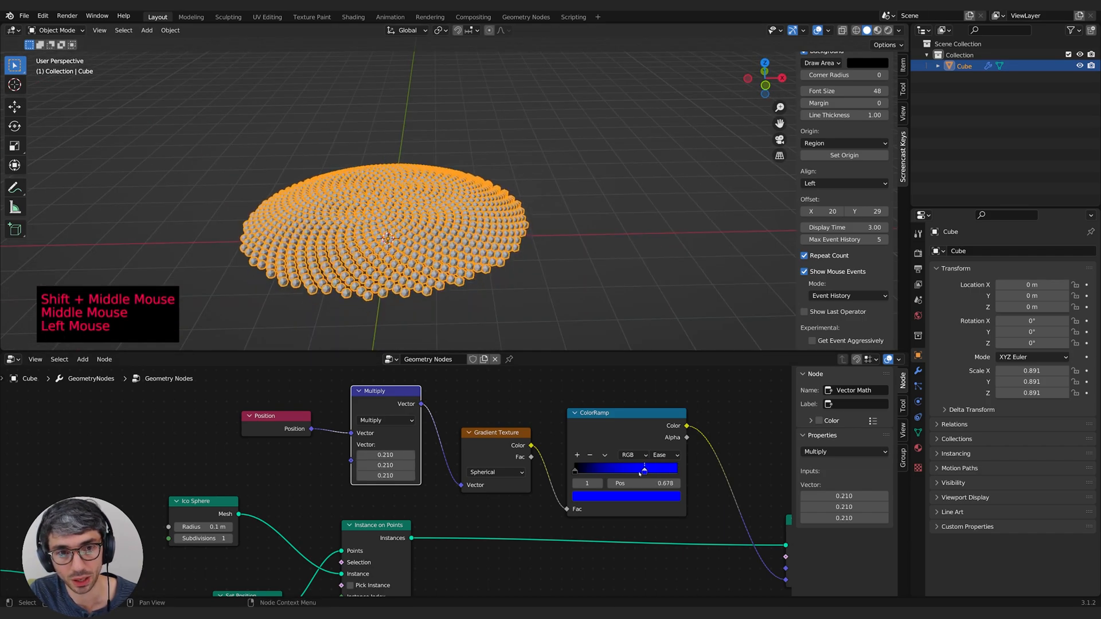
pyautogui.moveTo(549, 273); pyautogui.dragTo(563, 238, button='middle')
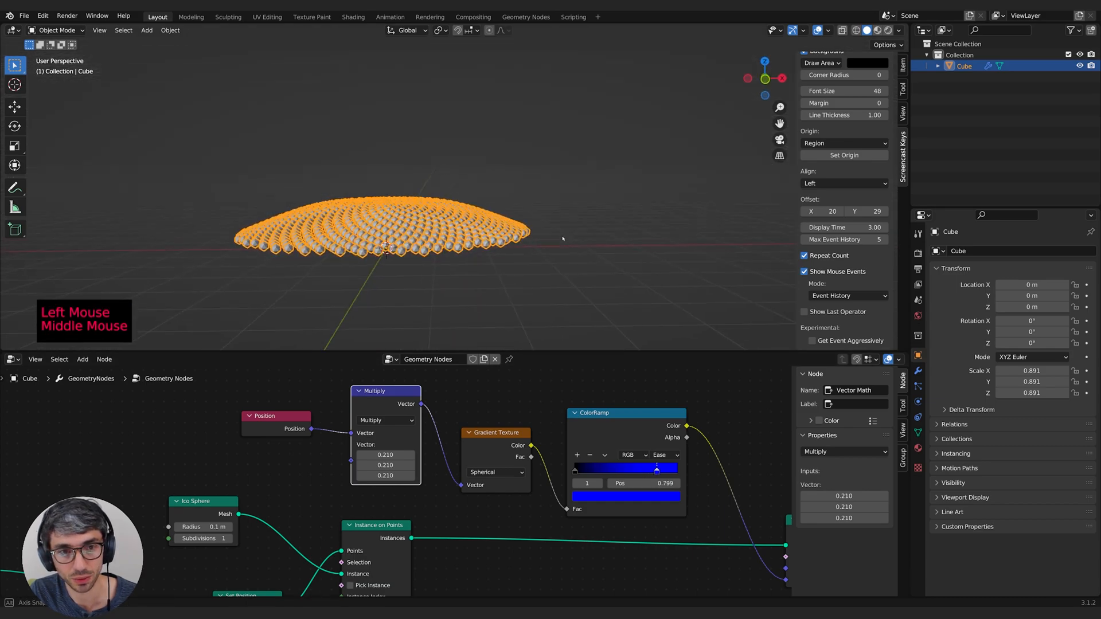
pyautogui.moveTo(656, 481); pyautogui.dragTo(661, 480)
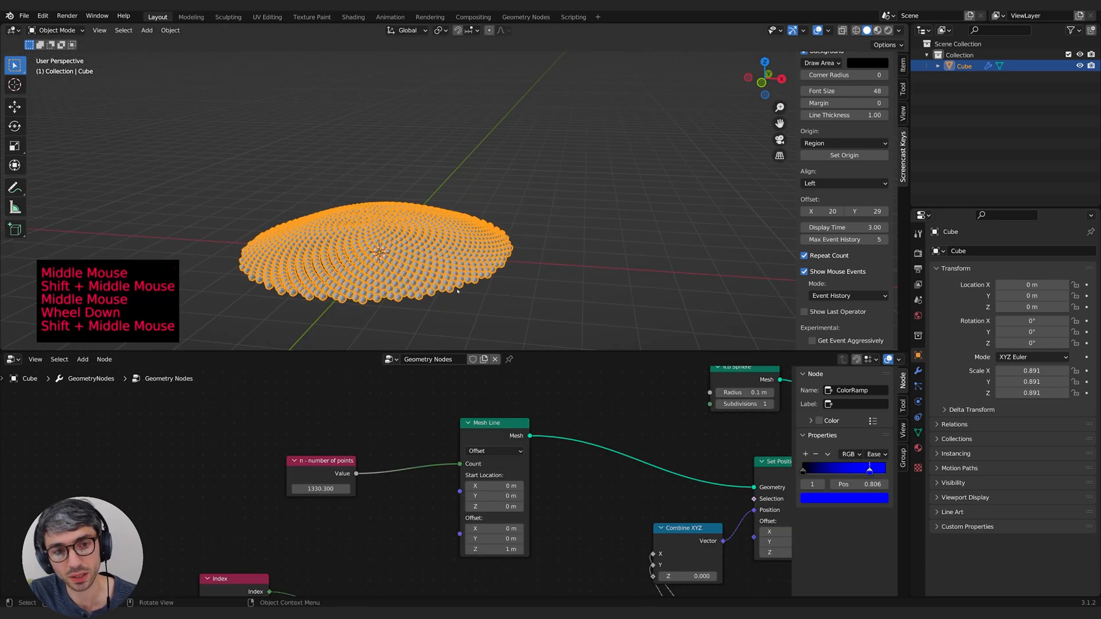
# Step: Deselect the spiral object and add a UV sphere mesh to the scene
pyautogui.moveTo(457, 291); pyautogui.dragTo(418, 301, button='middle')
pyautogui.scroll(2, 458, 310)
pyautogui.keyDown('shift'); pyautogui.moveTo(465, 254); pyautogui.dragTo(467, 241, button='middle'); pyautogui.keyUp('shift')
pyautogui.moveTo(465, 221); pyautogui.dragTo(570, 172, button='middle')
pyautogui.click(551, 178)
pyautogui.keyDown('shift'); pyautogui.scroll(1, 550, 178); pyautogui.keyUp('shift')
pyautogui.keyDown('shift'); pyautogui.scroll(-1, 503, 191); pyautogui.keyUp('shift')
pyautogui.hotkey('shift', 'a')
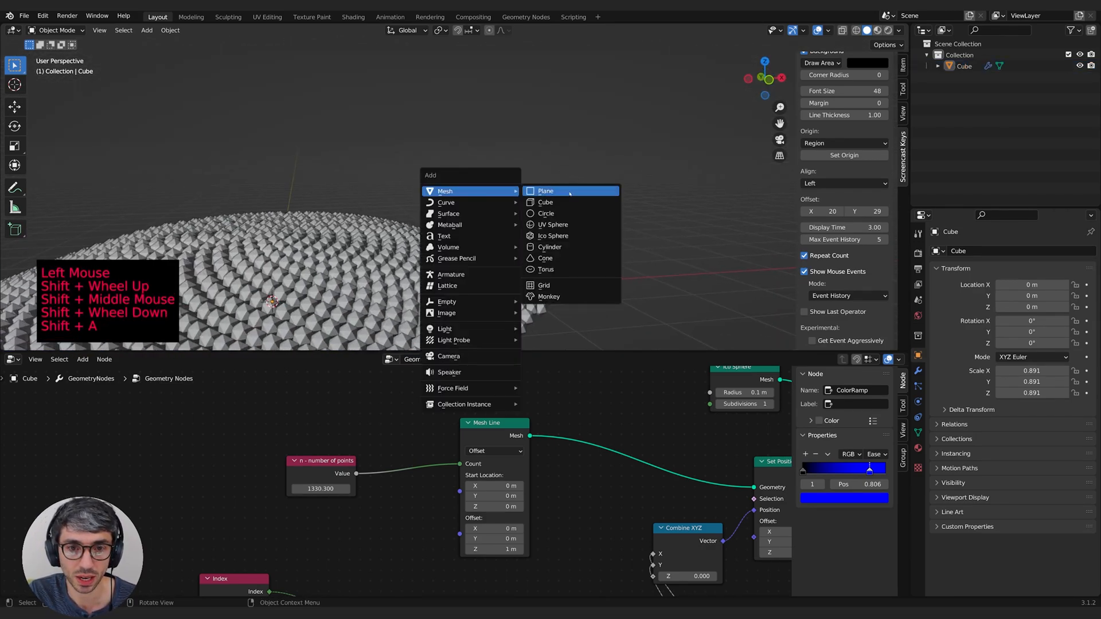
pyautogui.click(562, 225)
pyautogui.keyDown('shift'); pyautogui.moveTo(459, 270); pyautogui.dragTo(587, 258, button='middle'); pyautogui.keyUp('shift')
# Step: Raise the UV sphere along the Z axis above the spiral dome to a height of about 3.05 m
pyautogui.press('g')
pyautogui.press('z')
pyautogui.click(496, 91)
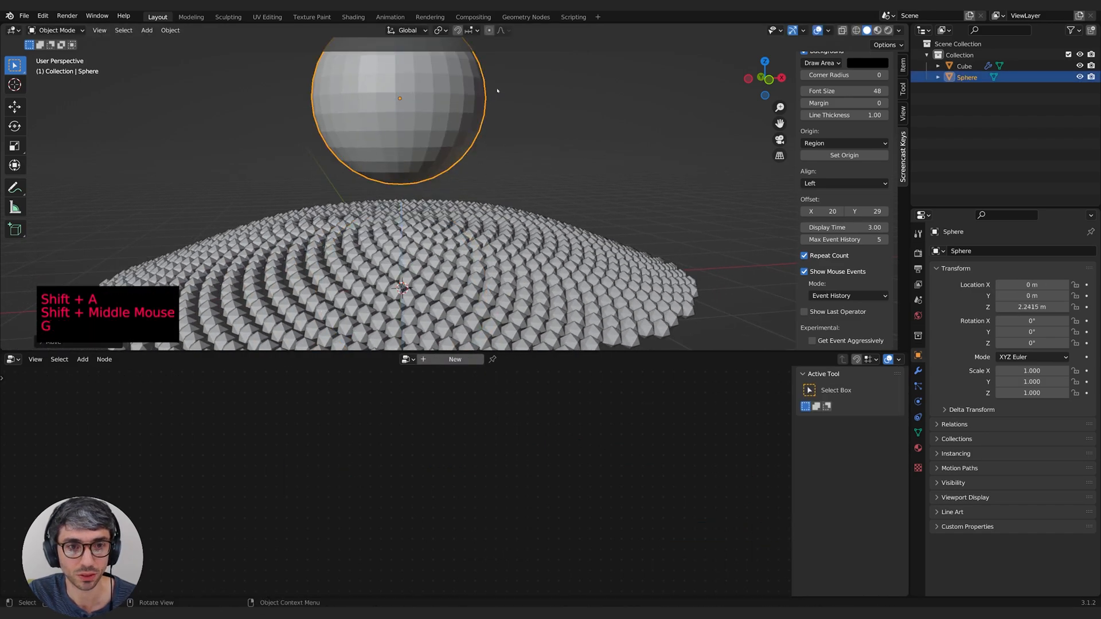
pyautogui.keyDown('shift'); pyautogui.moveTo(500, 88); pyautogui.dragTo(544, 224, button='middle'); pyautogui.keyUp('shift')
pyautogui.press('g')
pyautogui.press('z')
pyautogui.click(555, 167)
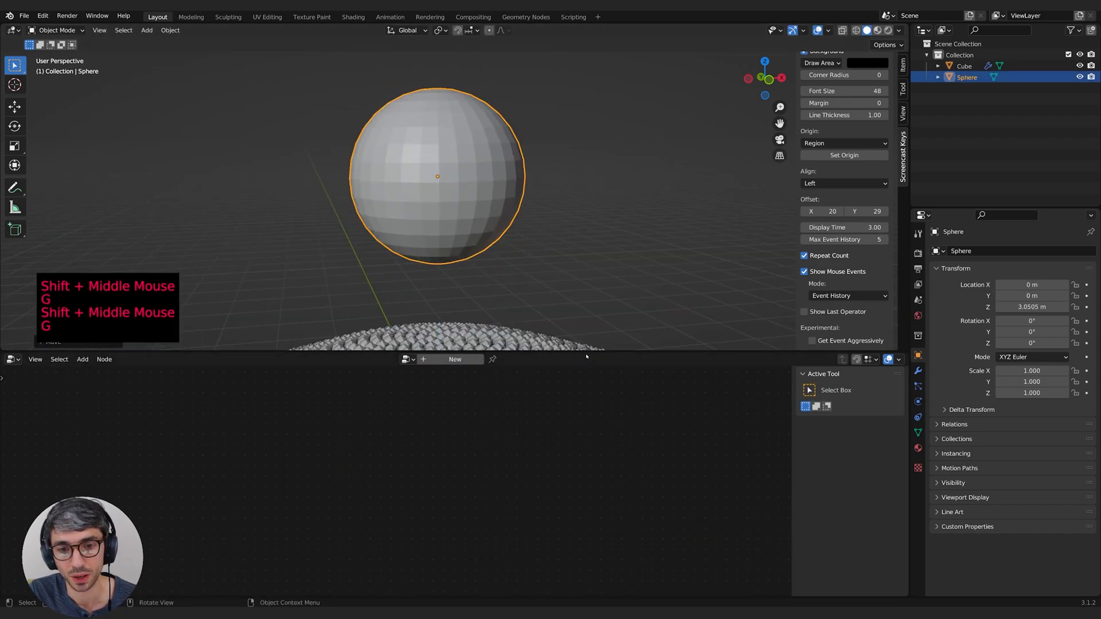
# Step: Enlarge the 3D viewport, and in Edit Mode rescale the sphere's mesh and stretch it along Z
pyautogui.moveTo(586, 351); pyautogui.dragTo(586, 466)
pyautogui.keyDown('shift'); pyautogui.moveTo(520, 280); pyautogui.dragTo(554, 279, button='middle'); pyautogui.keyUp('shift')
pyautogui.keyDown('shift'); pyautogui.moveTo(553, 279); pyautogui.dragTo(562, 264, button='middle'); pyautogui.keyUp('shift')
pyautogui.moveTo(562, 264); pyautogui.dragTo(562, 273, button='middle')
pyautogui.rightClick(452, 244)
pyautogui.click(452, 244)
pyautogui.keyDown('shift'); pyautogui.moveTo(451, 243); pyautogui.dragTo(533, 238, button='middle'); pyautogui.keyUp('shift')
pyautogui.press('Tab')
pyautogui.moveTo(533, 238); pyautogui.dragTo(579, 321, button='middle')
pyautogui.press('s')
pyautogui.click(540, 291)
pyautogui.press('s')
pyautogui.press('z')
pyautogui.click(626, 284)
# Step: Raise the sphere's mesh along Z so its base sits near the object origin, and stretch it vertically into an egg shape
pyautogui.keyDown('shift'); pyautogui.moveTo(579, 321); pyautogui.dragTo(567, 264, button='middle'); pyautogui.keyUp('shift')
pyautogui.press('g')
pyautogui.press('z')
pyautogui.click(567, 216)
pyautogui.moveTo(567, 216); pyautogui.dragTo(570, 168, button='middle')
pyautogui.press('s')
pyautogui.press('z')
pyautogui.click(474, 161)
# Step: Select the ring of faces around the top pole of the egg-shaped mesh and delete them to open a hole
pyautogui.keyDown('shift'); pyautogui.moveTo(475, 160); pyautogui.dragTo(488, 221, button='middle'); pyautogui.keyUp('shift')
pyautogui.moveTo(488, 220); pyautogui.dragTo(453, 367, button='middle')
pyautogui.scroll(2, 453, 367)
pyautogui.keyDown('alt'); pyautogui.click(438, 395); pyautogui.keyUp('alt')
pyautogui.scroll(2, 462, 314)
pyautogui.press('c')
pyautogui.keyDown('alt'); pyautogui.keyDown('shift'); pyautogui.moveTo(462, 315); pyautogui.dragTo(503, 221, button='middle'); pyautogui.keyUp('shift'); pyautogui.keyUp('alt')
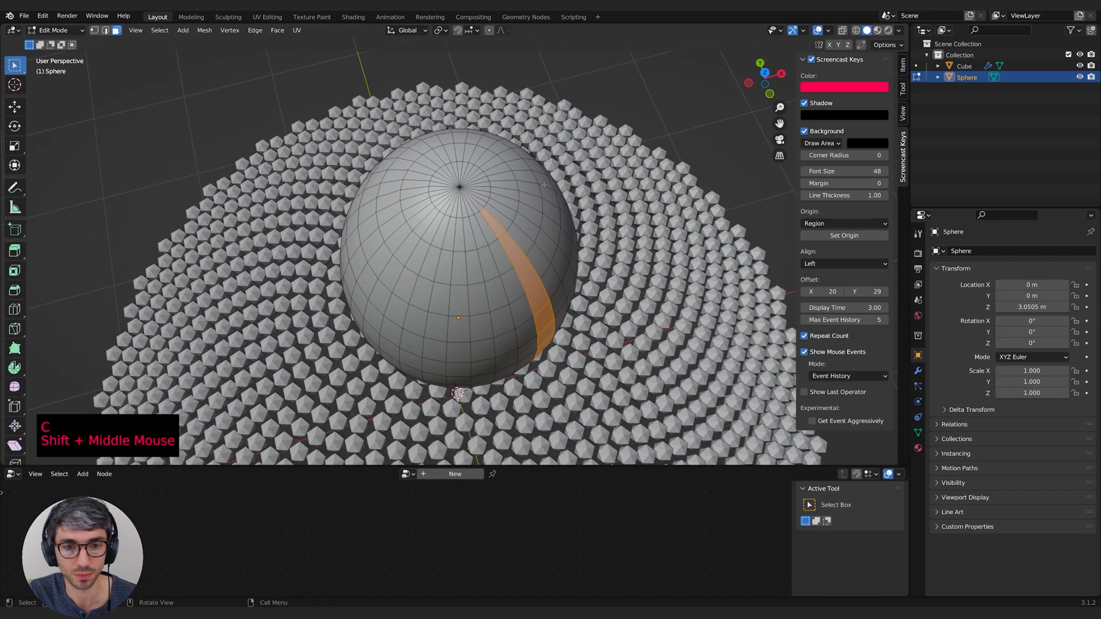
pyautogui.moveTo(458, 394)
pyautogui.keyDown('shift'); pyautogui.mouseDown(button='middle')
pyautogui.moveTo(499, 287)
pyautogui.moveTo(576, 210)
pyautogui.moveTo(539, 182)
pyautogui.mouseUp(button='middle'); pyautogui.keyUp('shift')
pyautogui.press('c')
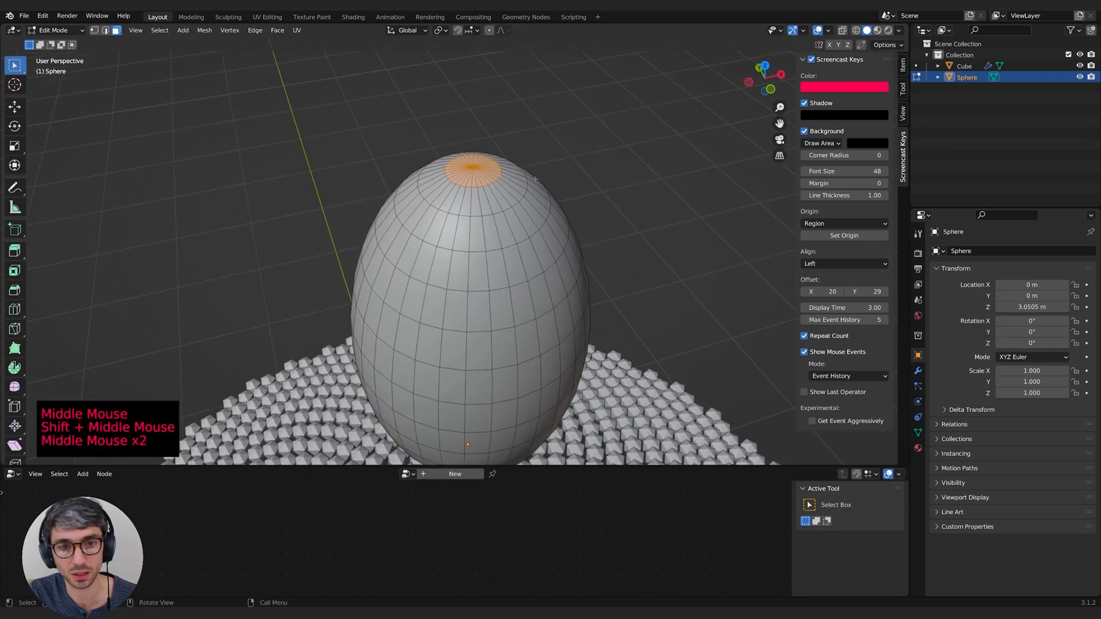
pyautogui.press('x')
pyautogui.click(502, 215)
# Step: Select the edge loop around the top hole, extrude it inward to a narrower ring, and raise it slightly along Z
pyautogui.keyDown('shift'); pyautogui.moveTo(503, 215); pyautogui.dragTo(242, 108, button='middle'); pyautogui.keyUp('shift')
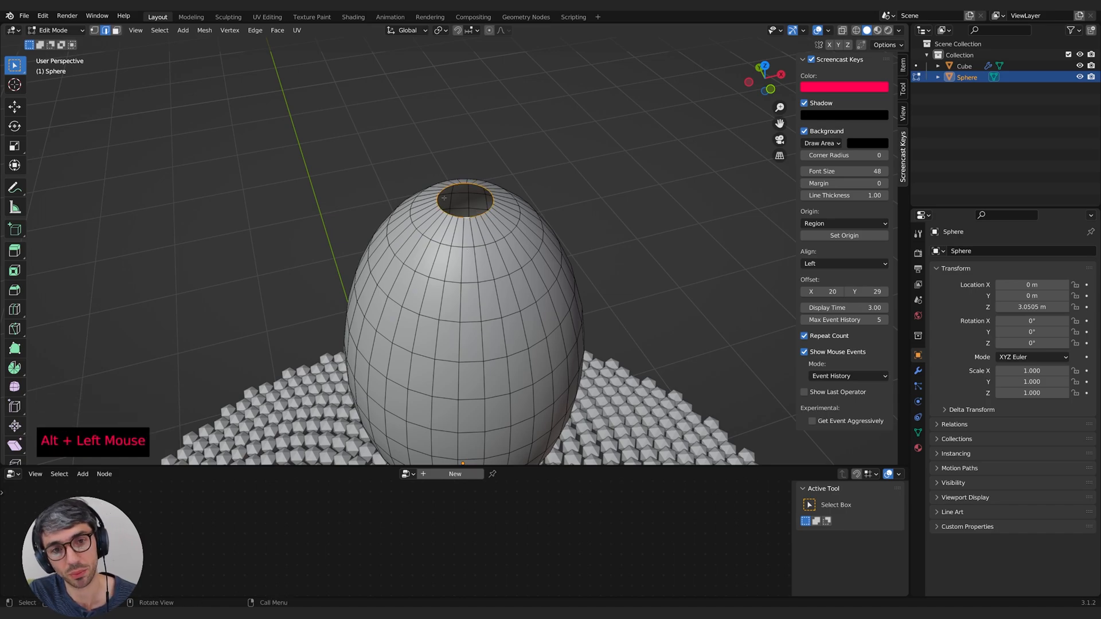
pyautogui.scroll(-3, 487, 190)
pyautogui.moveTo(542, 275); pyautogui.dragTo(553, 245, button='middle')
pyautogui.moveTo(552, 245); pyautogui.dragTo(547, 274, button='middle')
pyautogui.press('e')
pyautogui.press('s')
pyautogui.press('g')
pyautogui.press('z')
pyautogui.click(543, 267)
# Step: Extrude the narrowed ring upward along Z into a tall stalk and shrink its upper end to taper it
pyautogui.press('e')
pyautogui.press('g')
pyautogui.press('z')
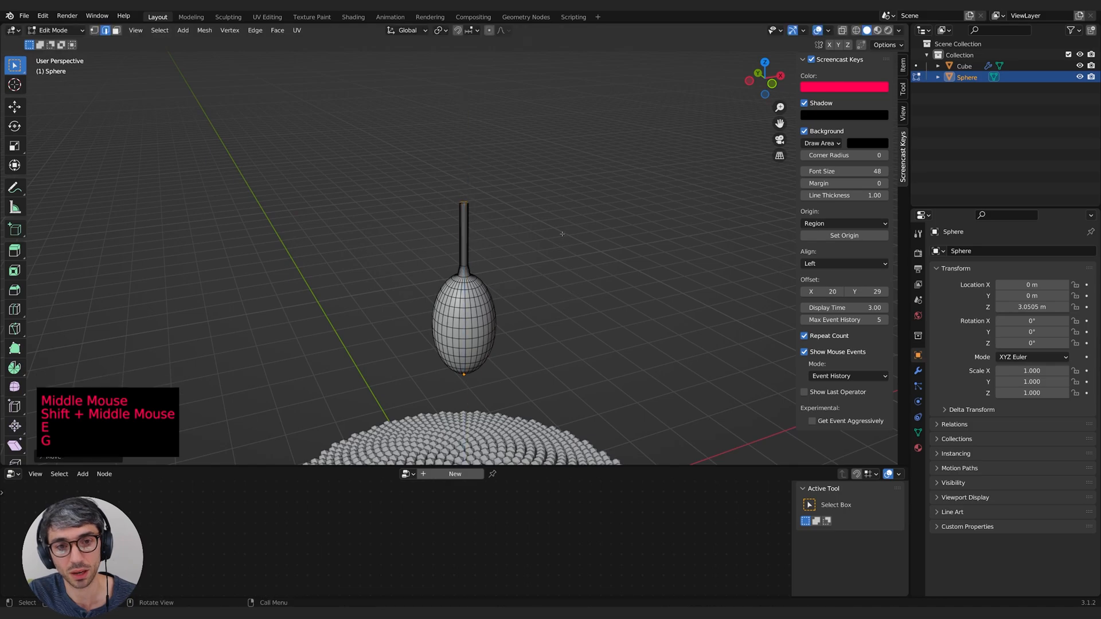
pyautogui.click(563, 234)
pyautogui.press('s')
pyautogui.click(552, 240)
# Step: Extrude the stalk's end again, lift the new ring slightly, and scale it outward into a flared tip
pyautogui.keyDown('shift'); pyautogui.moveTo(552, 240); pyautogui.dragTo(566, 280, button='middle'); pyautogui.keyUp('shift')
pyautogui.press('g')
pyautogui.press('e')
pyautogui.press('g')
pyautogui.click(566, 246)
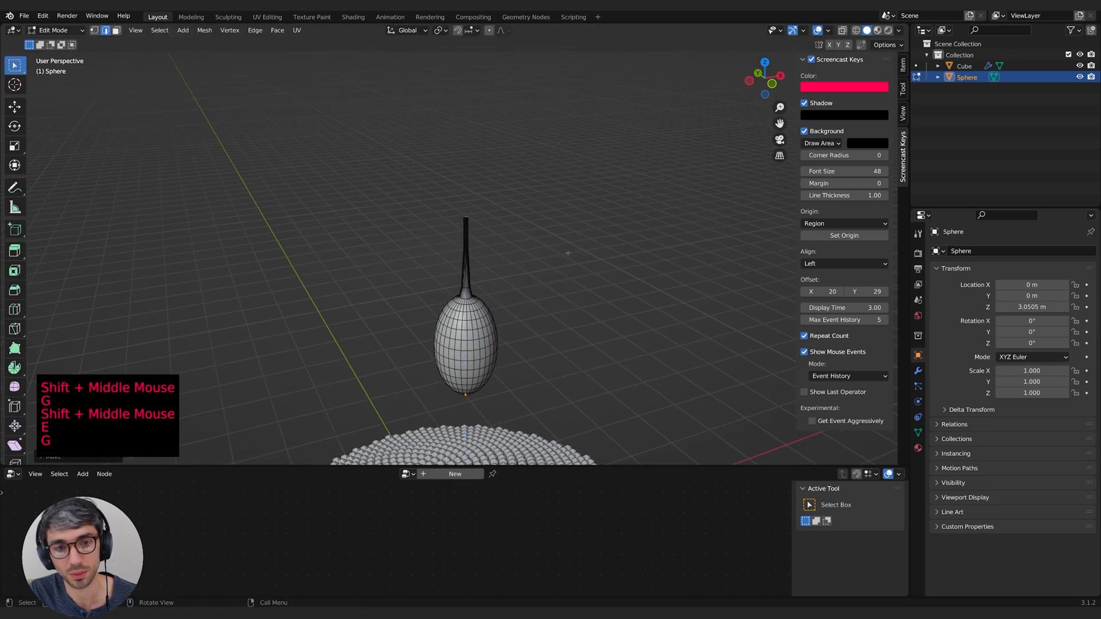
pyautogui.press('s')
pyautogui.click(541, 242)
pyautogui.scroll(1, 541, 243)
pyautogui.scroll(2, 541, 242)
pyautogui.keyDown('shift'); pyautogui.moveTo(541, 242); pyautogui.dragTo(540, 257, button='middle'); pyautogui.keyUp('shift')
pyautogui.moveTo(541, 258)
pyautogui.keyDown('shift'); pyautogui.mouseDown(button='middle')
pyautogui.moveTo(541, 272)
pyautogui.moveTo(555, 240)
pyautogui.moveTo(548, 252)
pyautogui.mouseUp(button='middle'); pyautogui.keyUp('shift')
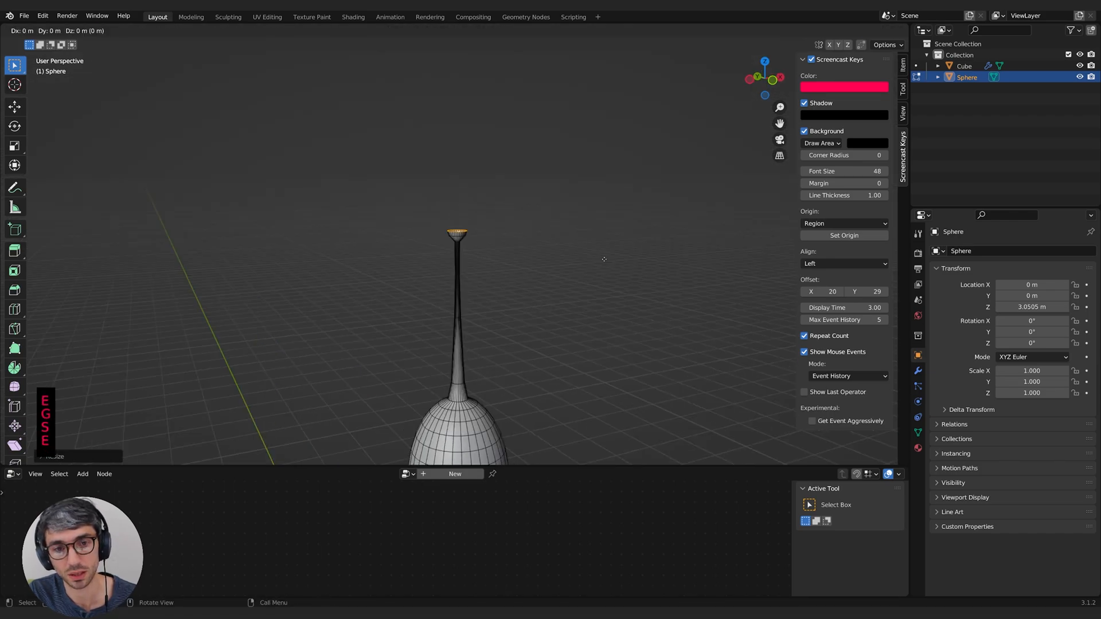
# Step: Extrude more rings above the flared tip, raising and scaling them to round off a small bulb
pyautogui.click(604, 258)
pyautogui.press('g')
pyautogui.press('z')
pyautogui.press('s')
pyautogui.click(579, 247)
pyautogui.press('g')
pyautogui.press('z')
pyautogui.click(554, 239)
# Step: Close the open ring on top of the bulb with Grid Fill and check the mesh in Object Mode
pyautogui.moveTo(548, 252); pyautogui.dragTo(540, 262, button='middle')
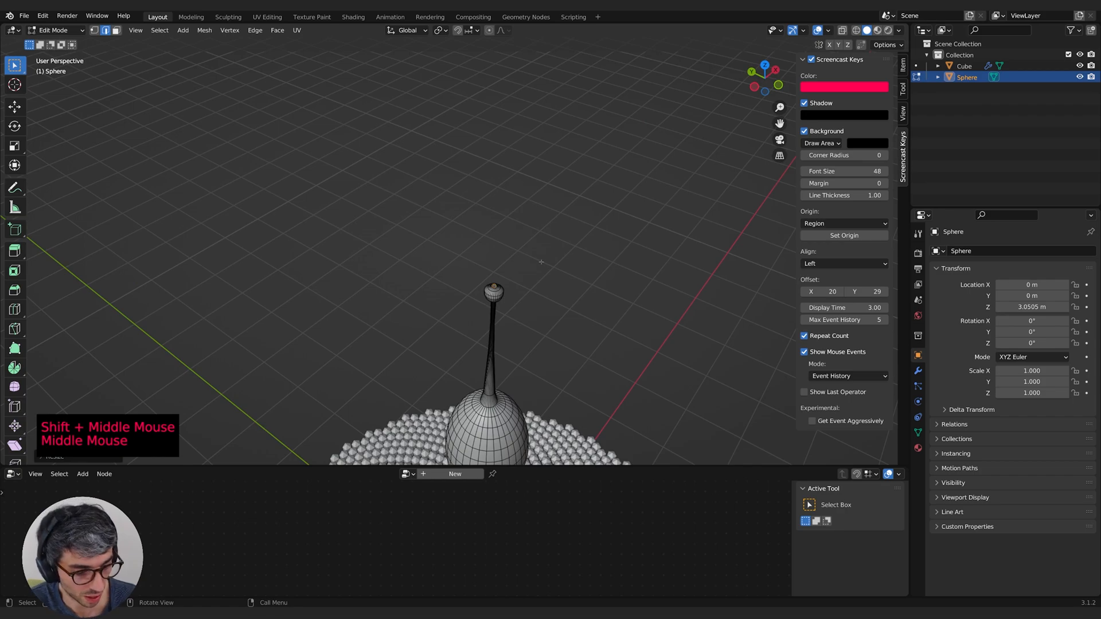
pyautogui.press('F3')
pyautogui.write('grid')
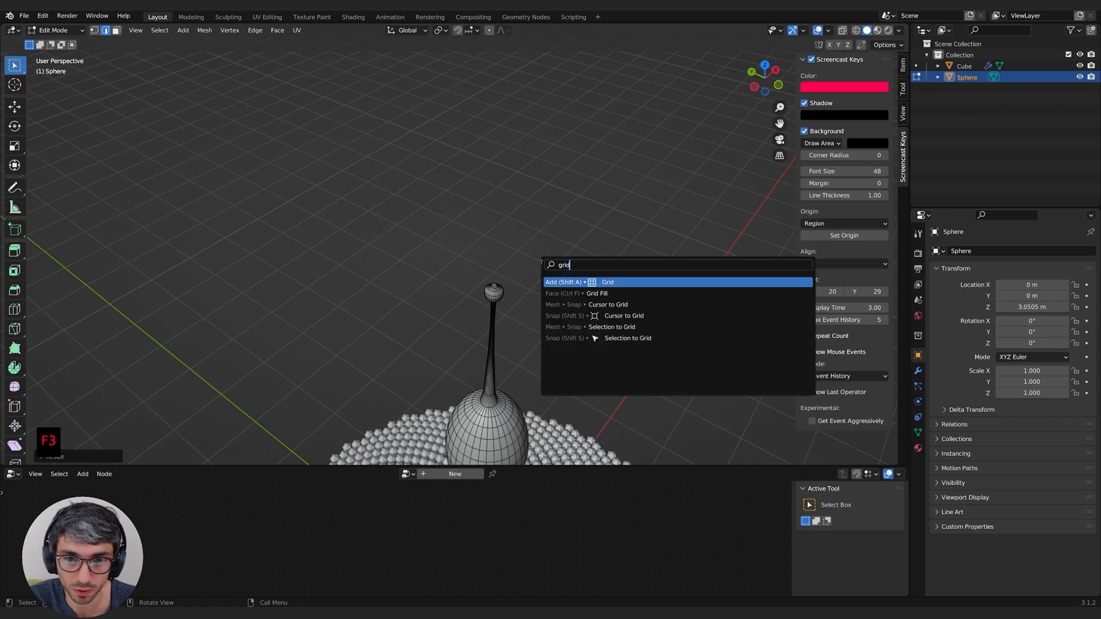
pyautogui.press('Down')
pyautogui.press('Return')
pyautogui.scroll(4, 510, 275)
pyautogui.keyDown('shift'); pyautogui.moveTo(510, 274); pyautogui.dragTo(488, 309, button='middle'); pyautogui.keyUp('shift')
pyautogui.press('Tab')
pyautogui.scroll(-2, 426, 349)
pyautogui.scroll(-1, 504, 315)
# Step: Return to Edit Mode and move the edge loop at the neck's base to form a recess in the top of the body
pyautogui.press('Tab')
pyautogui.press('`')
pyautogui.scroll(-1, 553, 356)
pyautogui.scroll(3, 553, 356)
pyautogui.keyDown('alt'); pyautogui.click(503, 340); pyautogui.keyUp('alt')
pyautogui.press('g')
pyautogui.click(517, 322)
# Step: Bevel the rim loop around the recess with 2 segments and a width of about 0.03 m, and return to Object Mode
pyautogui.keyDown('alt'); pyautogui.click(459, 308); pyautogui.keyUp('alt')
pyautogui.keyDown('alt'); pyautogui.click(453, 308); pyautogui.keyUp('alt')
pyautogui.hotkey('ctrl', 'b')
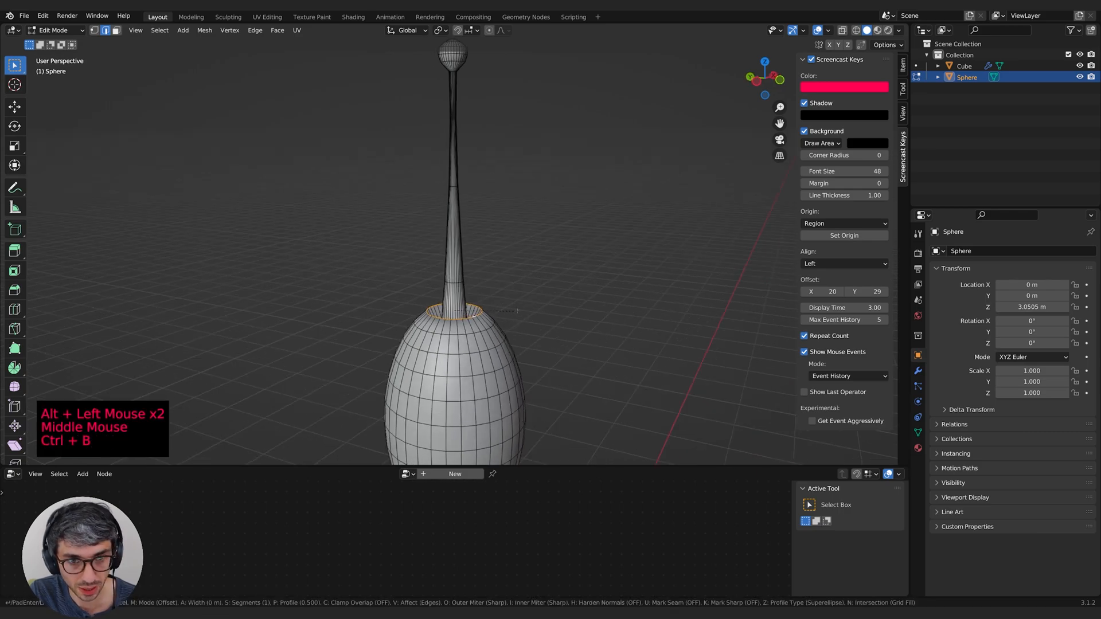
pyautogui.scroll(1, 519, 312)
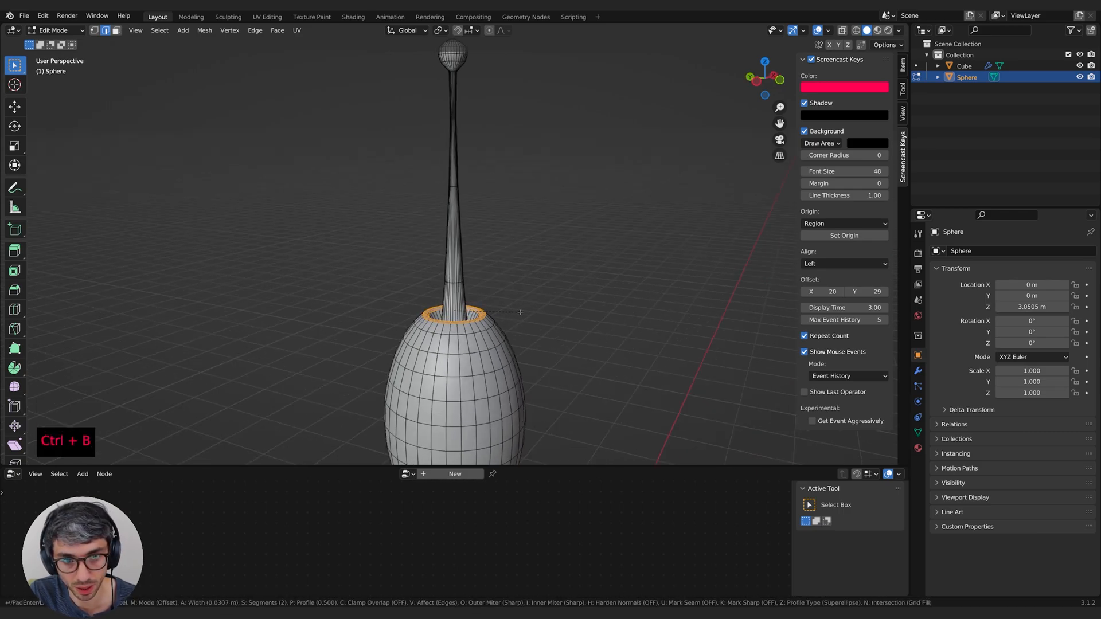
pyautogui.click(521, 312)
pyautogui.press('Tab')
pyautogui.moveTo(539, 316); pyautogui.dragTo(526, 402, button='middle')
pyautogui.keyDown('shift'); pyautogui.moveTo(527, 401); pyautogui.dragTo(553, 273, button='middle'); pyautogui.keyUp('shift')
pyautogui.moveTo(553, 273); pyautogui.dragTo(540, 315, button='middle')
pyautogui.scroll(-3, 543, 229)
# Step: Rename the Sphere object to Bud and the Cube object to Flower
pyautogui.doubleClick(969, 77)
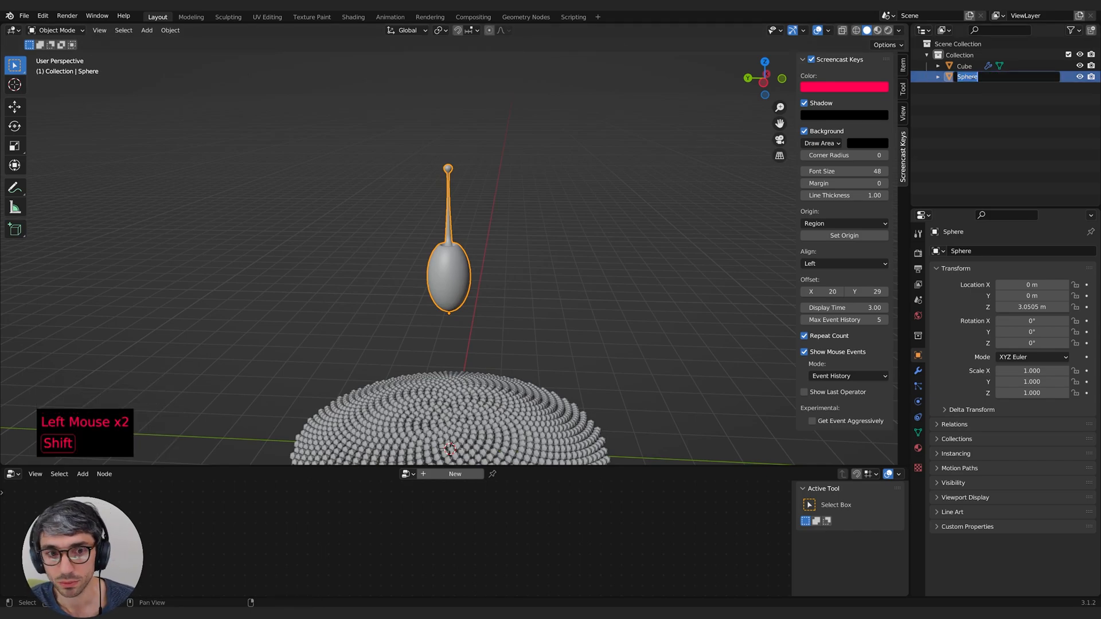
pyautogui.write('Bud')
pyautogui.press('Return')
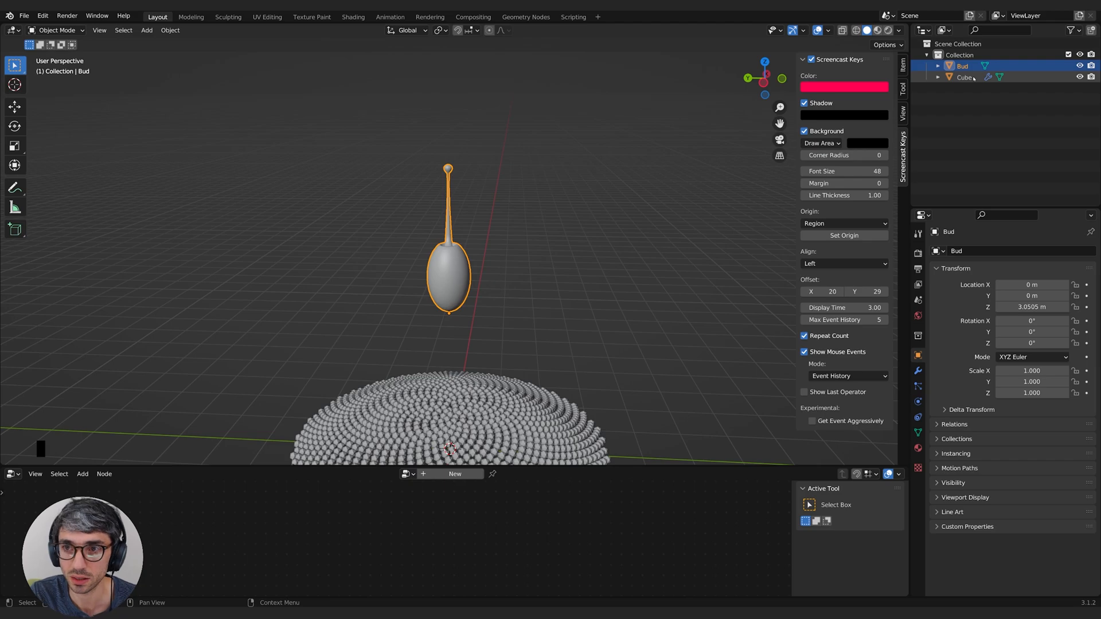
pyautogui.doubleClick(969, 78)
pyautogui.write('Flower')
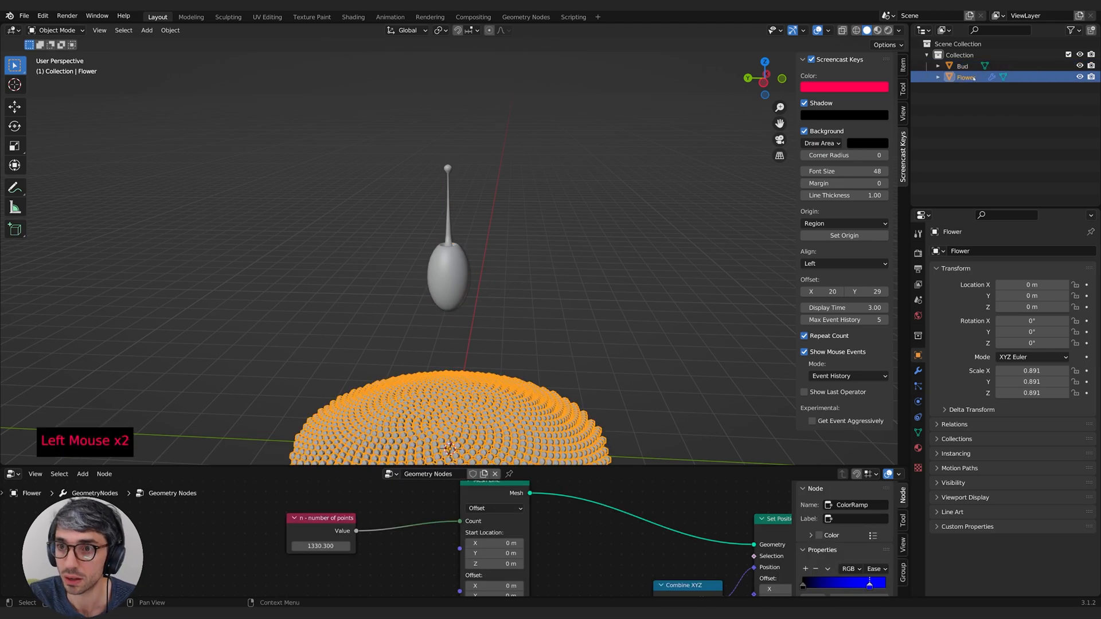
# Step: Select the Flower object and enlarge the node editor to bring its geometry node tree into view
pyautogui.keyDown('shift'); pyautogui.scroll(-1, 483, 369); pyautogui.keyUp('shift')
pyautogui.keyDown('shift'); pyautogui.moveTo(483, 368); pyautogui.dragTo(463, 352, button='middle'); pyautogui.keyUp('shift')
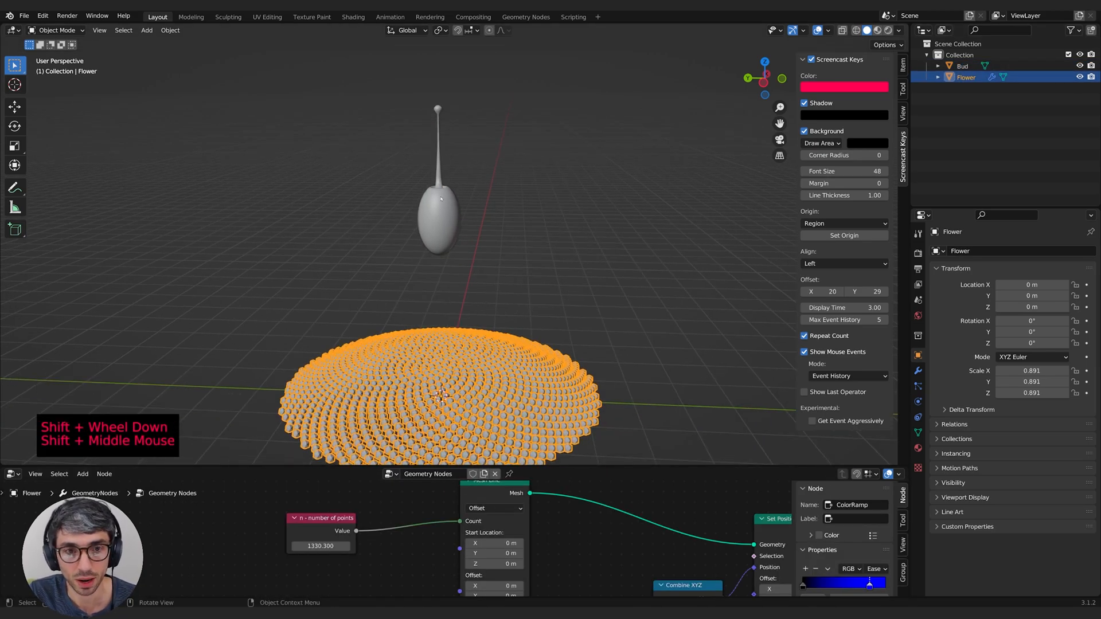
pyautogui.click(441, 199)
pyautogui.click(504, 402)
pyautogui.scroll(1, 587, 541)
pyautogui.scroll(-3, 588, 542)
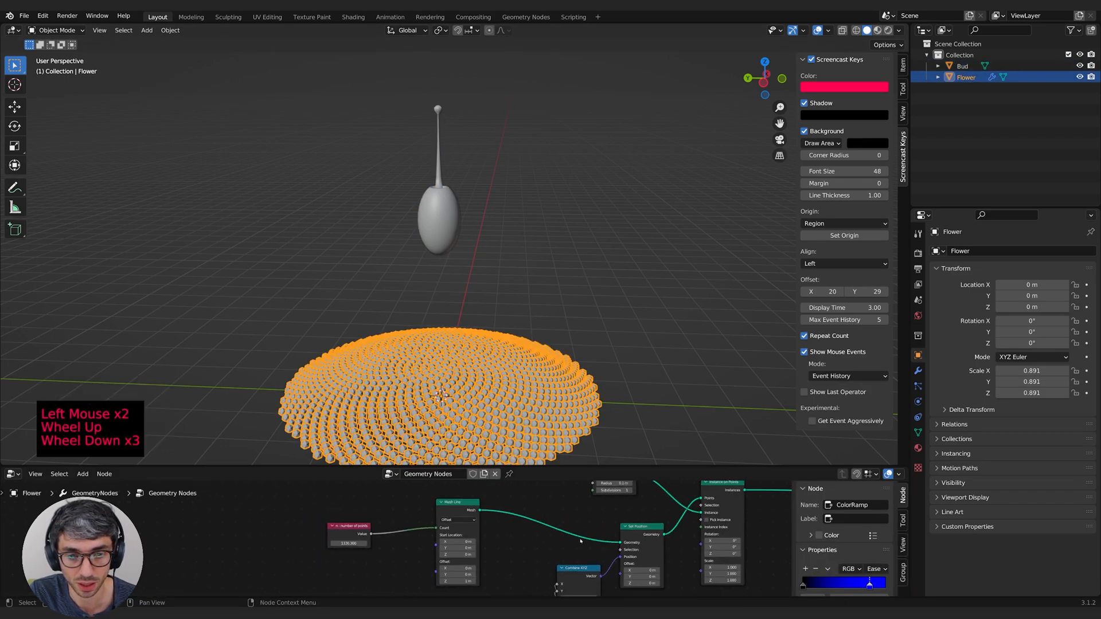
pyautogui.scroll(-1, 587, 541)
pyautogui.moveTo(587, 542); pyautogui.dragTo(533, 539, button='middle')
pyautogui.moveTo(561, 467); pyautogui.dragTo(560, 278)
pyautogui.keyDown('shift'); pyautogui.moveTo(570, 229); pyautogui.dragTo(558, 143, button='middle'); pyautogui.keyUp('shift')
pyautogui.scroll(-1, 582, 137)
pyautogui.moveTo(474, 366); pyautogui.dragTo(264, 433, button='middle')
pyautogui.moveTo(274, 388); pyautogui.dragTo(315, 402, button='middle')
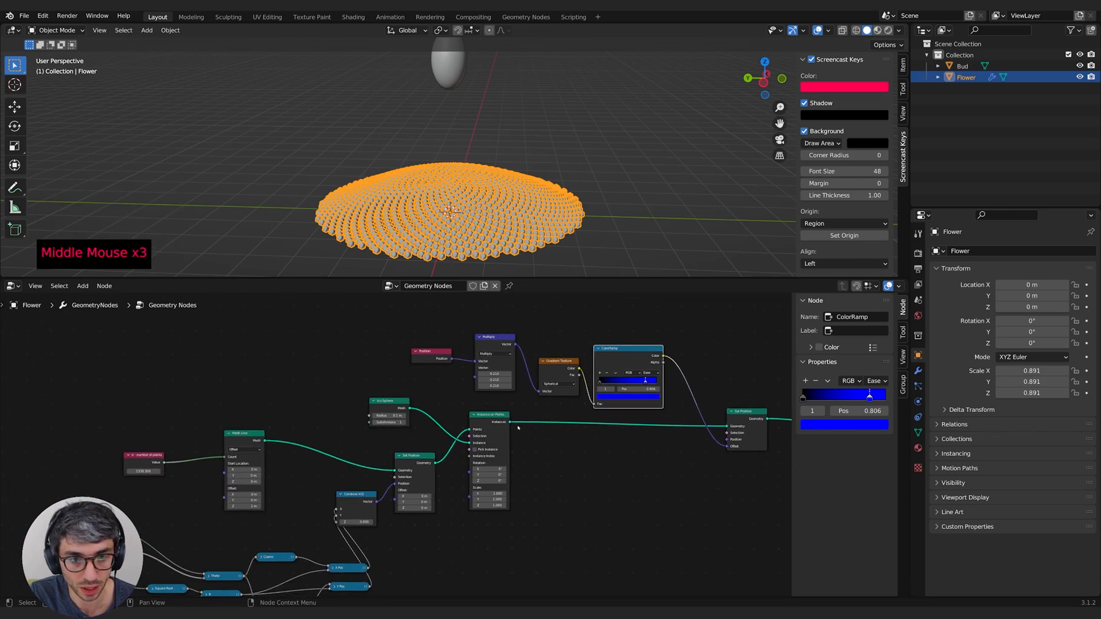
# Step: Add an Object Info node near the Ico Sphere node and set its object to Bud
pyautogui.scroll(3, 530, 434)
pyautogui.moveTo(531, 433); pyautogui.dragTo(304, 269, button='middle')
pyautogui.hotkey('shift', 'a')
pyautogui.click(301, 268)
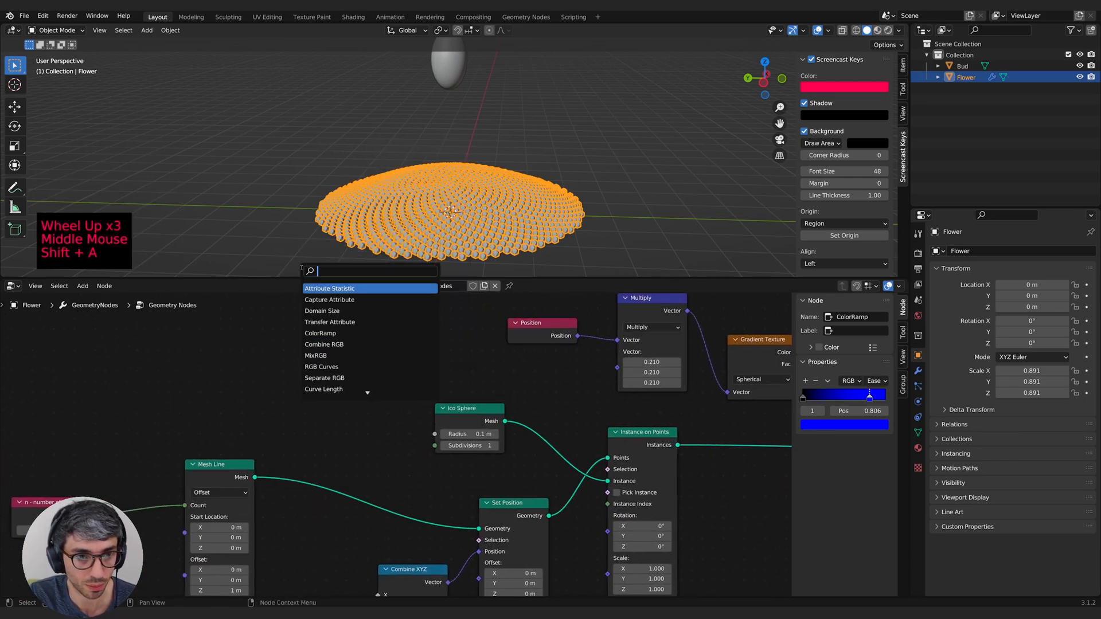
pyautogui.write('ob')
pyautogui.press('Return')
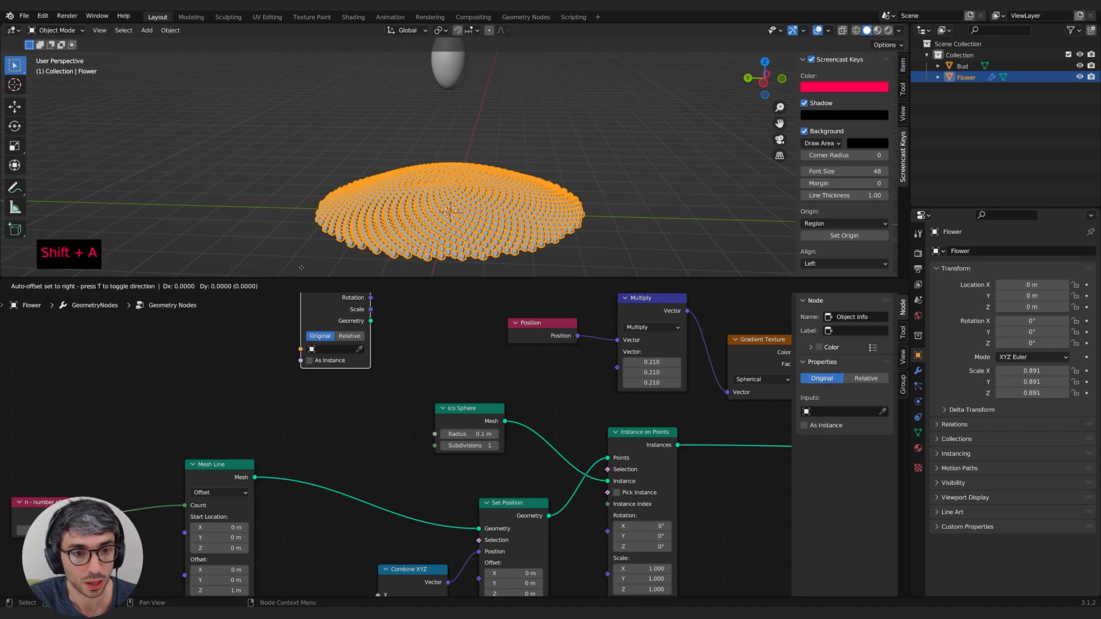
pyautogui.click(329, 331)
pyautogui.click(352, 423)
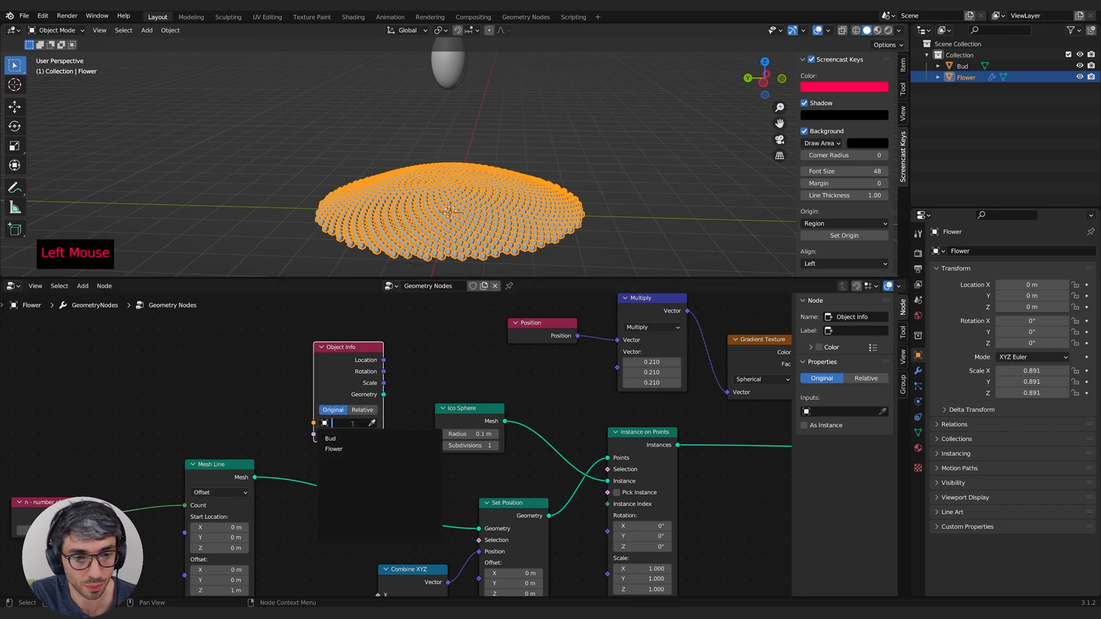
pyautogui.keyDown('shift'); pyautogui.moveTo(394, 409); pyautogui.dragTo(369, 393, button='middle'); pyautogui.keyUp('shift')
# Step: Feed the Object Info geometry, set to Relative, into the Instance input of Instance on Points and delete the Ico Sphere node
pyautogui.moveTo(339, 391); pyautogui.dragTo(373, 337)
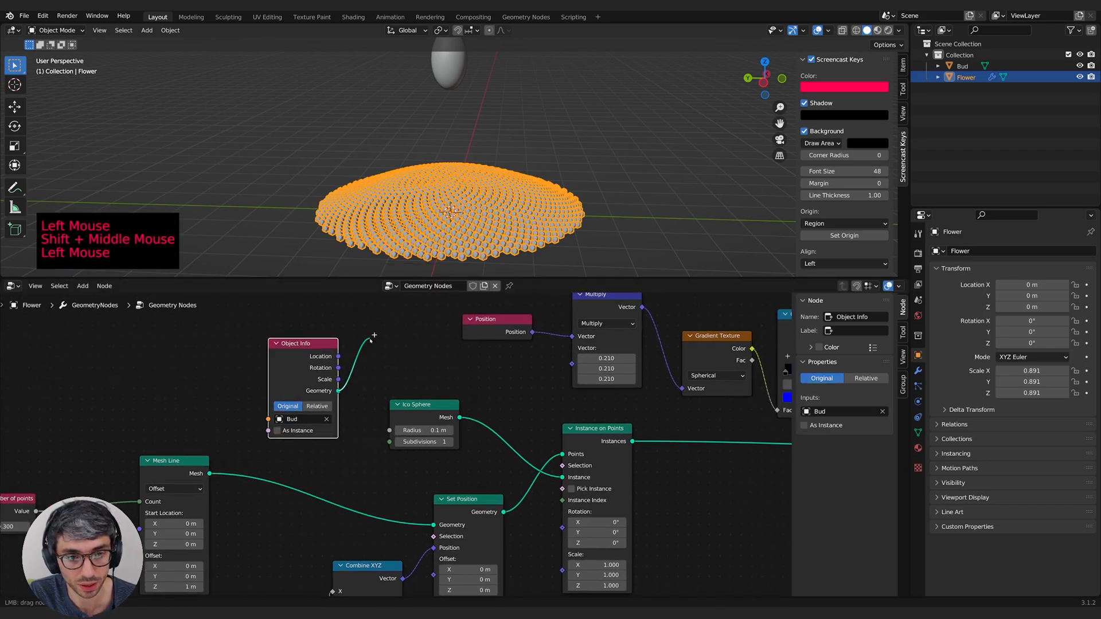
pyautogui.moveTo(453, 376); pyautogui.dragTo(563, 477)
pyautogui.click(438, 406)
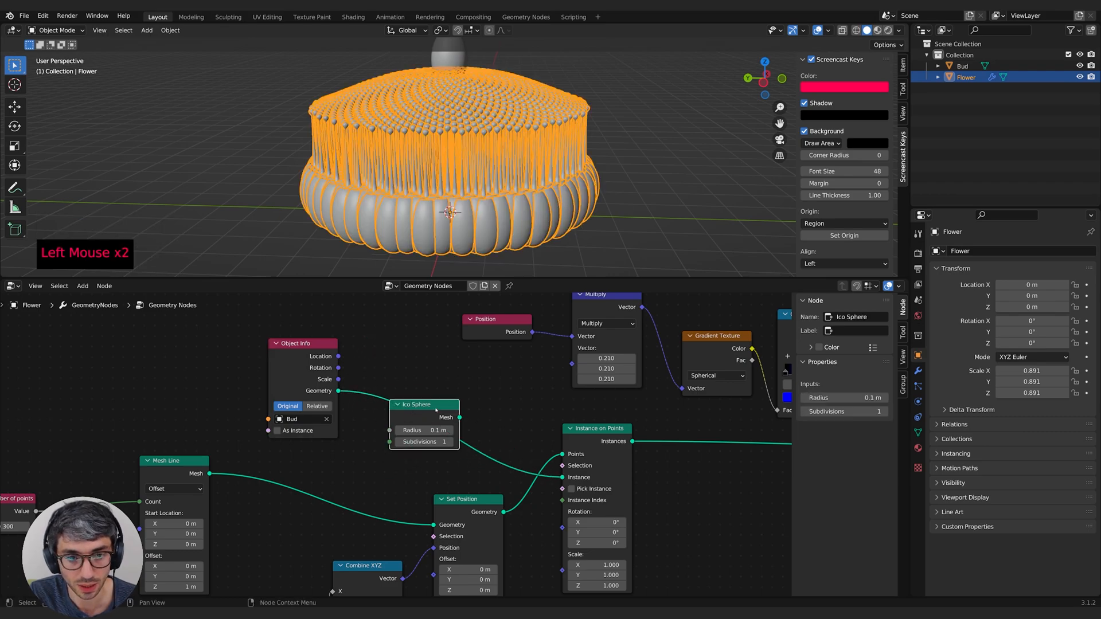
pyautogui.press('x')
pyautogui.moveTo(384, 371); pyautogui.dragTo(427, 387, button='middle')
pyautogui.moveTo(500, 127); pyautogui.dragTo(514, 119, button='middle')
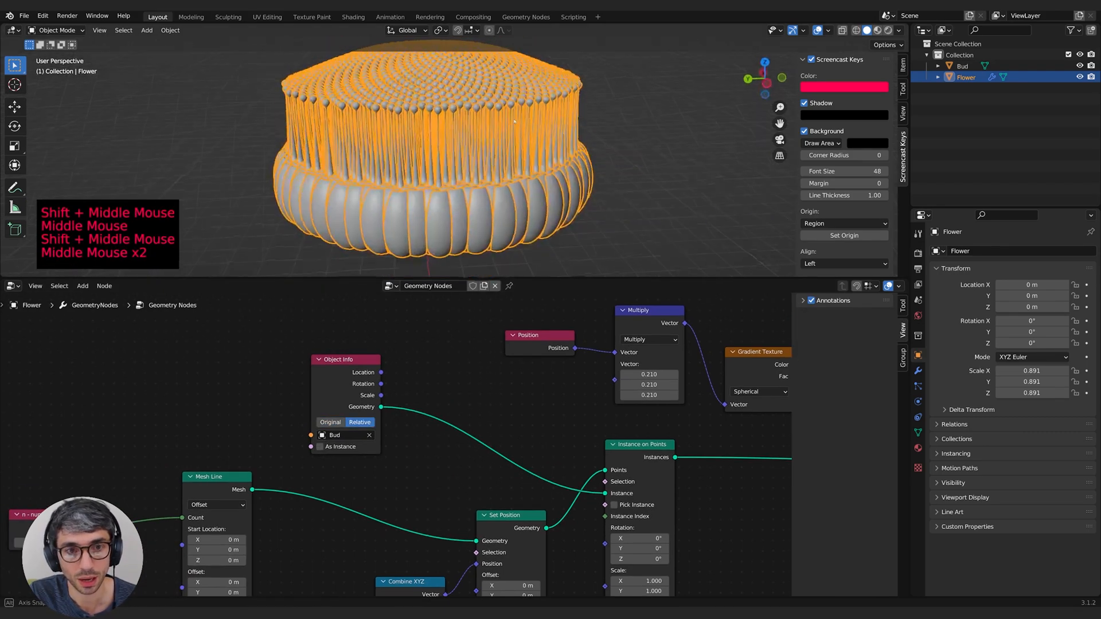
pyautogui.keyDown('shift'); pyautogui.moveTo(514, 119); pyautogui.dragTo(510, 96, button='middle'); pyautogui.keyUp('shift')
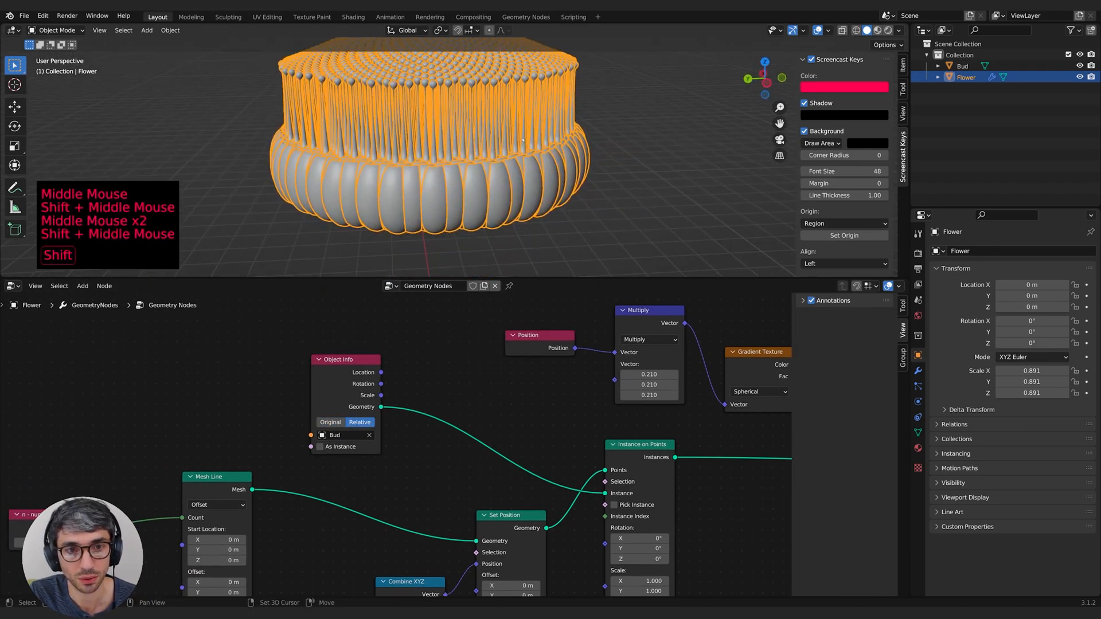
# Step: Reduce the Instance on Points scale to 0.090 on all three axes
pyautogui.moveTo(674, 578); pyautogui.dragTo(628, 508, button='middle')
pyautogui.moveTo(599, 511); pyautogui.dragTo(532, 531)
pyautogui.keyDown('shift'); pyautogui.moveTo(475, 236); pyautogui.dragTo(510, 159, button='middle'); pyautogui.keyUp('shift')
pyautogui.scroll(1, 486, 213)
pyautogui.scroll(2, 500, 190)
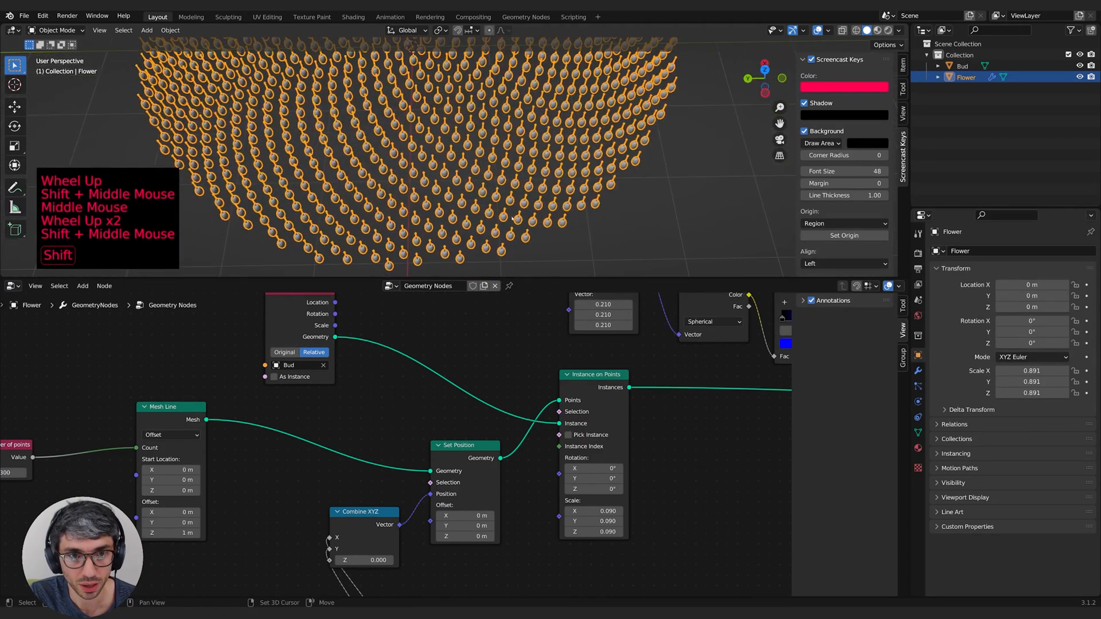
# Step: Set the Instance on Points scale to 0.210 on all three axes and deselect the flower to inspect the buds
pyautogui.moveTo(606, 511); pyautogui.dragTo(621, 531)
pyautogui.moveTo(462, 253); pyautogui.dragTo(471, 201, button='middle')
pyautogui.keyDown('shift'); pyautogui.moveTo(471, 155); pyautogui.dragTo(567, 167, button='middle'); pyautogui.keyUp('shift')
pyautogui.click(677, 241)
pyautogui.scroll(-1, 642, 206)
pyautogui.moveTo(617, 155); pyautogui.dragTo(617, 175, button='middle')
pyautogui.scroll(2, 597, 183)
pyautogui.keyDown('shift'); pyautogui.moveTo(573, 143); pyautogui.dragTo(573, 172, button='middle'); pyautogui.keyUp('shift')
pyautogui.moveTo(574, 172)
pyautogui.mouseDown(button='middle')
pyautogui.moveTo(566, 215)
pyautogui.moveTo(581, 164)
pyautogui.mouseUp(button='middle')
pyautogui.scroll(-3, 574, 172)
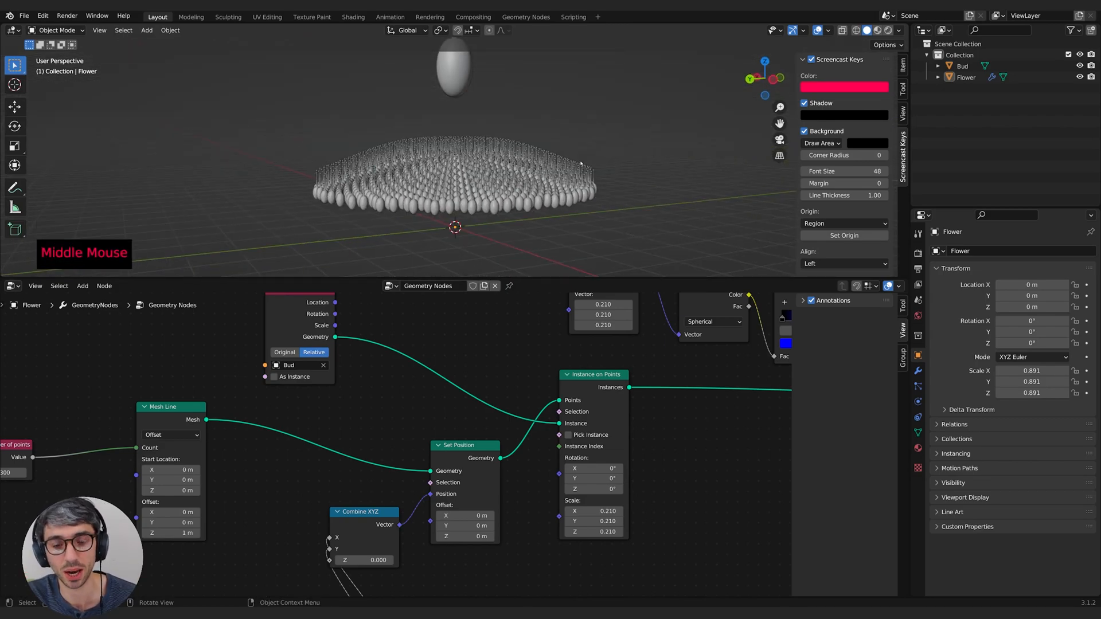
# Step: Move the Instance on Points node aside for space and add a Random Value node of type Vector before it
pyautogui.moveTo(541, 380); pyautogui.dragTo(679, 389)
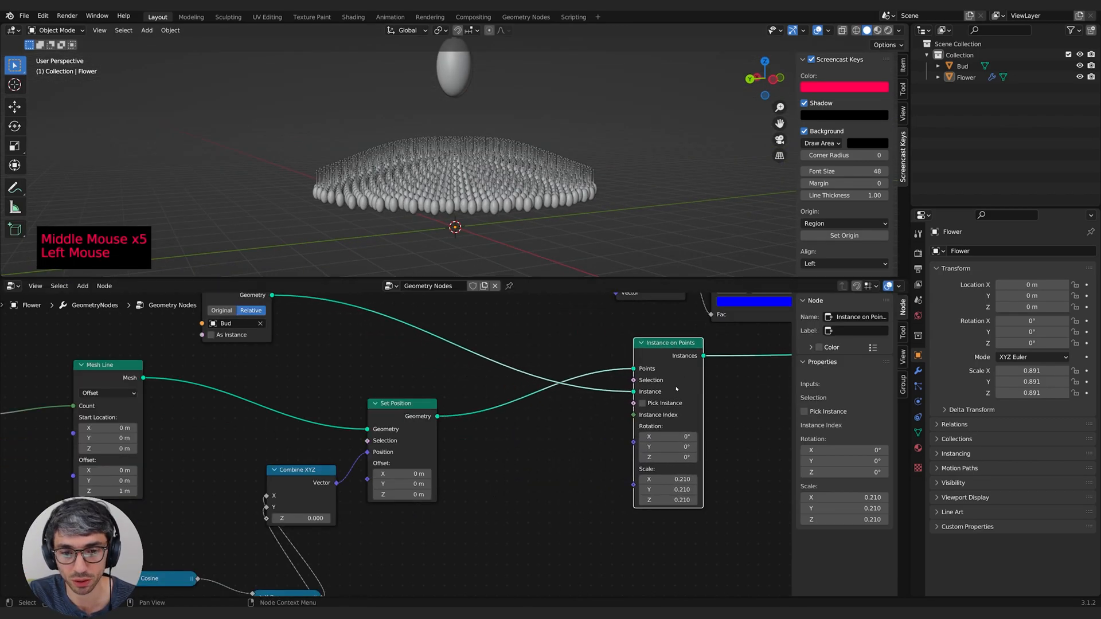
pyautogui.moveTo(543, 471); pyautogui.dragTo(545, 463, button='middle')
pyautogui.hotkey('shift', 'a')
pyautogui.click(466, 379)
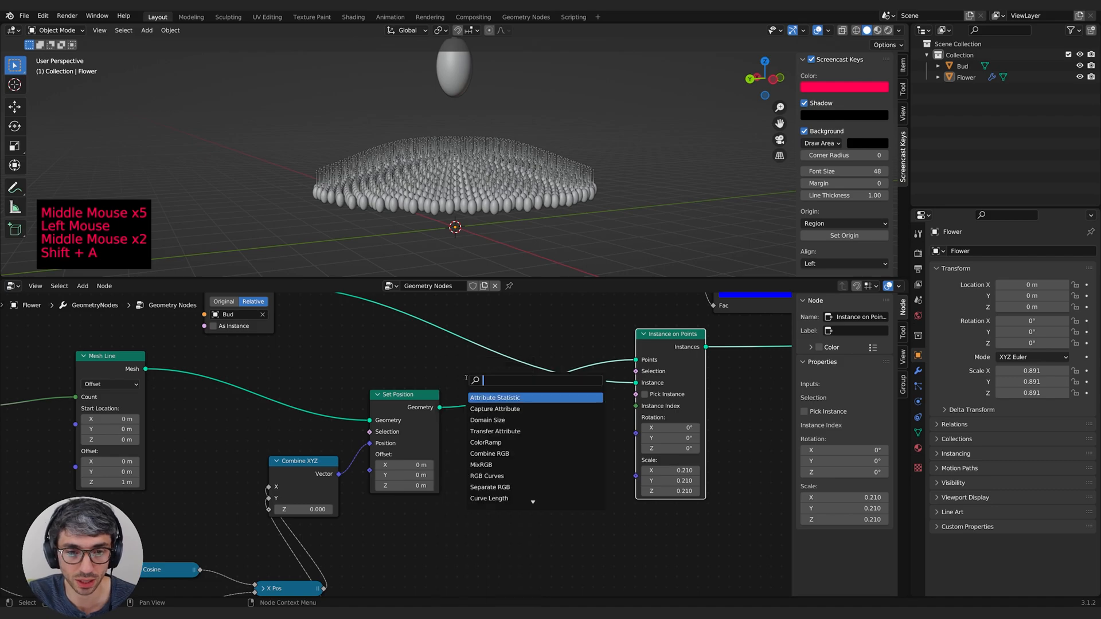
pyautogui.write('rand')
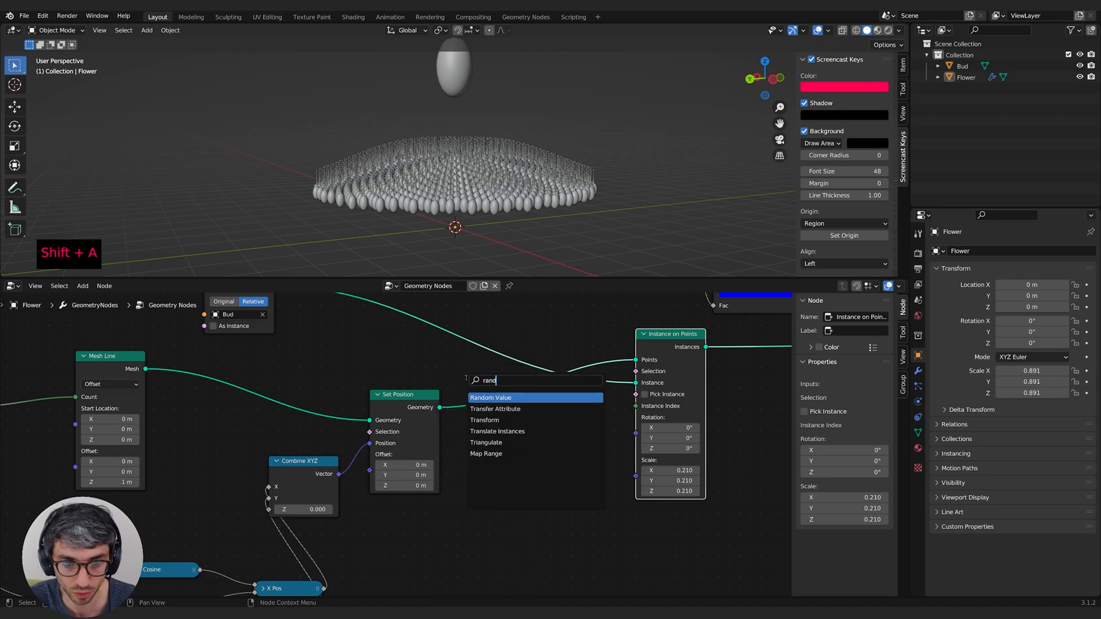
pyautogui.press('Return')
pyautogui.click(478, 441)
pyautogui.click(515, 474)
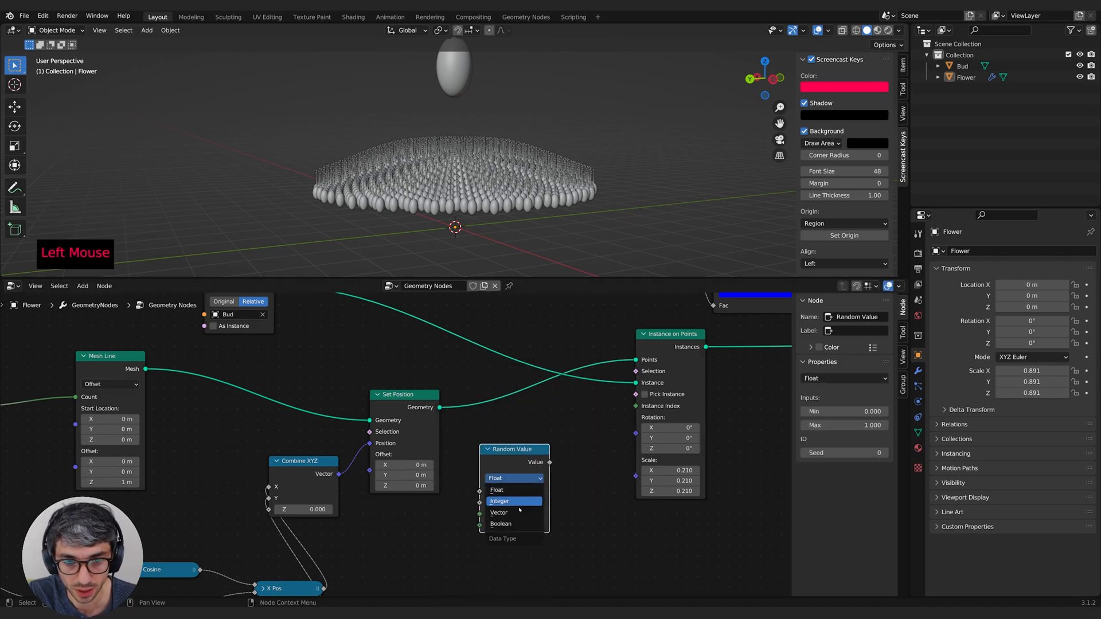
pyautogui.click(515, 509)
pyautogui.moveTo(557, 480); pyautogui.dragTo(563, 462, button='middle')
pyautogui.moveTo(552, 473); pyautogui.dragTo(572, 463)
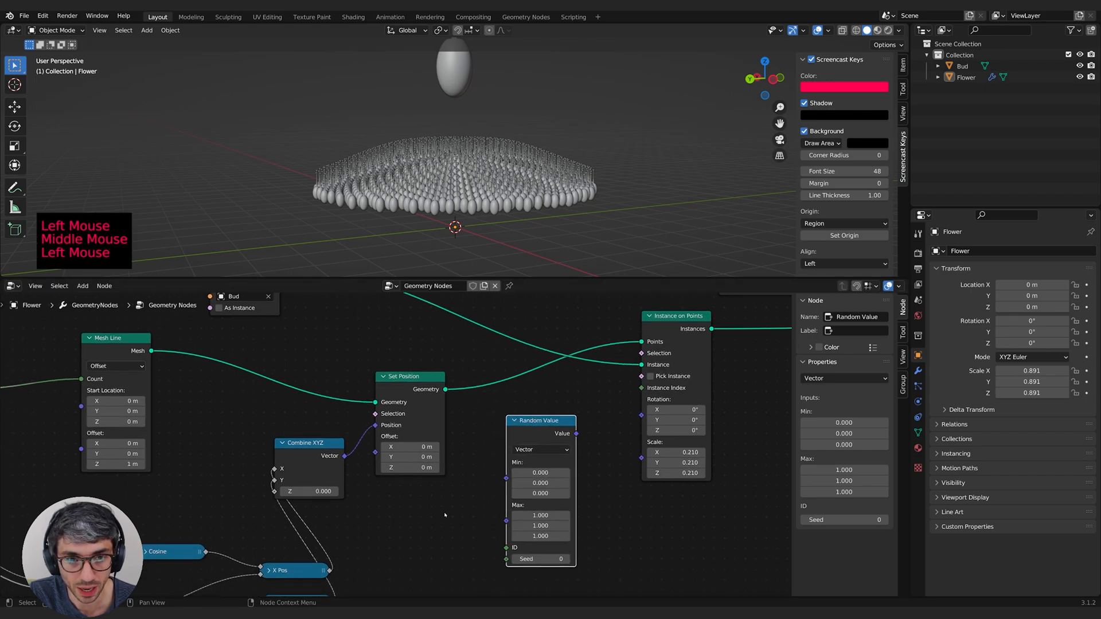
# Step: Add an Index node beside the Random Value node, near its ID input
pyautogui.click(417, 388)
pyautogui.hotkey('shift', 'a')
pyautogui.write('index')
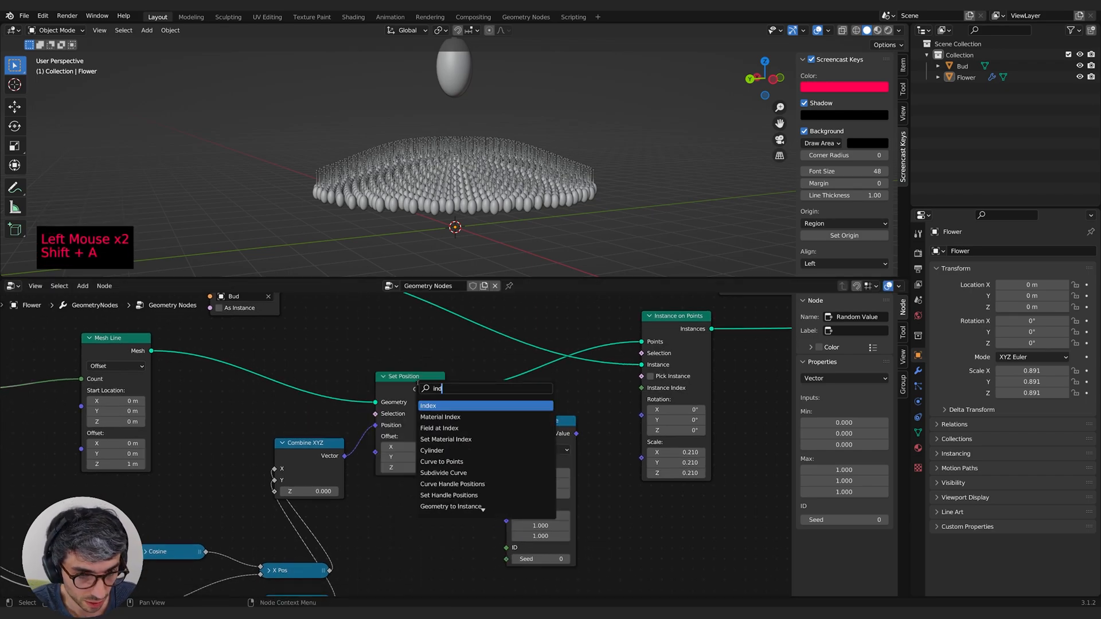
pyautogui.press('Return')
pyautogui.click(403, 543)
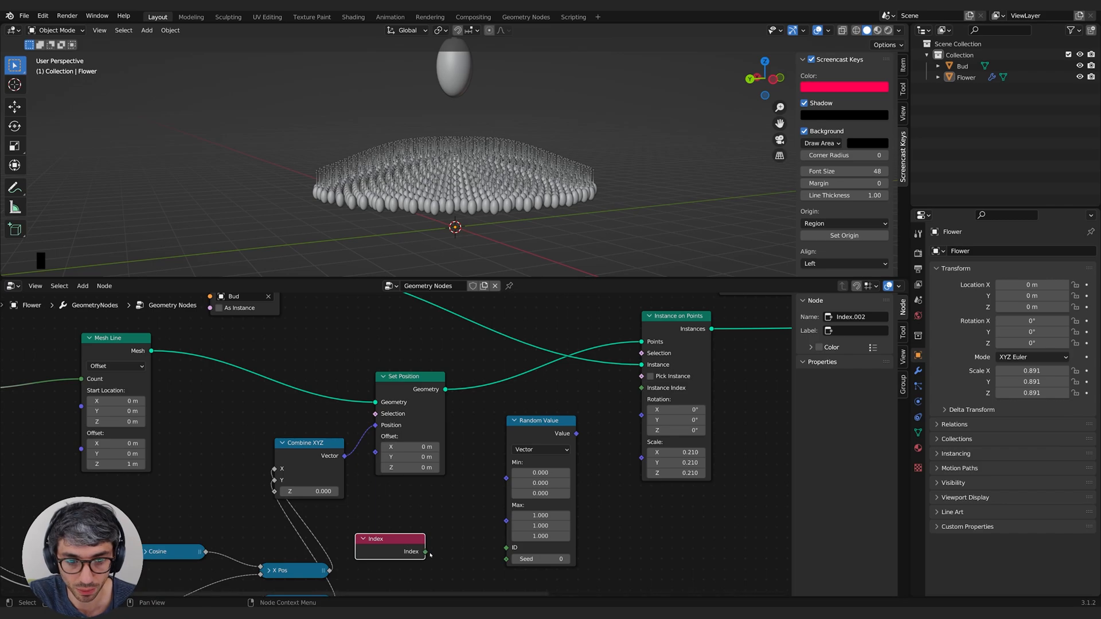
# Step: Link the Index node's output to the Random Value node's ID input and place the Index node closer to it
pyautogui.moveTo(428, 553); pyautogui.dragTo(508, 549)
pyautogui.moveTo(404, 541); pyautogui.dragTo(444, 532)
pyautogui.moveTo(556, 550); pyautogui.dragTo(460, 516, button='middle')
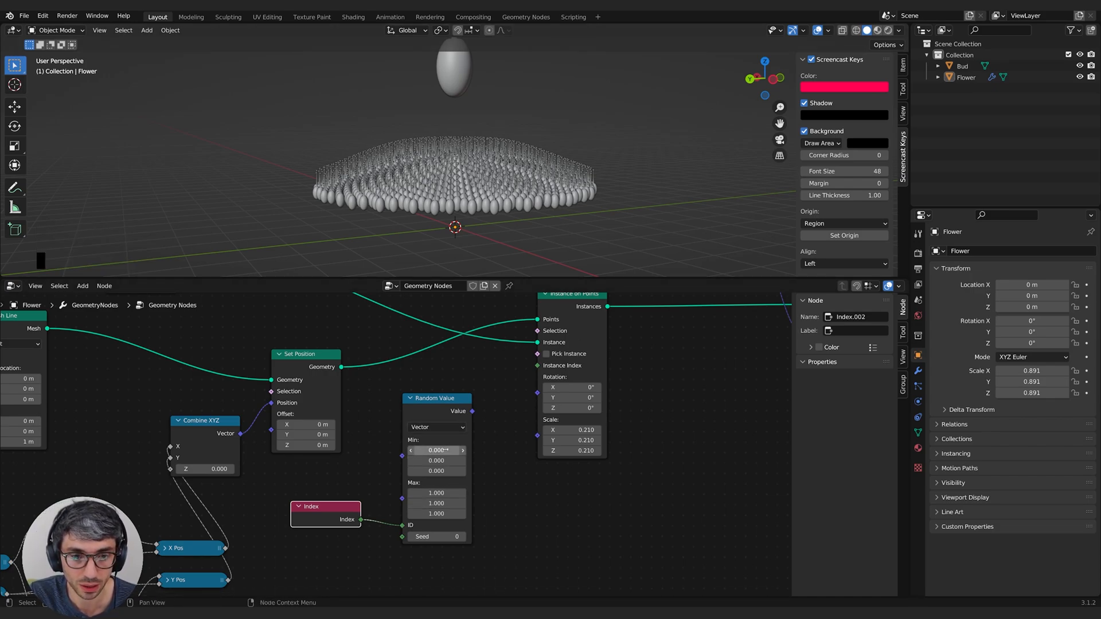
# Step: Set the vector Random Value's Max to 0 on all axes and connect its value to Instance on Points' Rotation
pyautogui.click(433, 492)
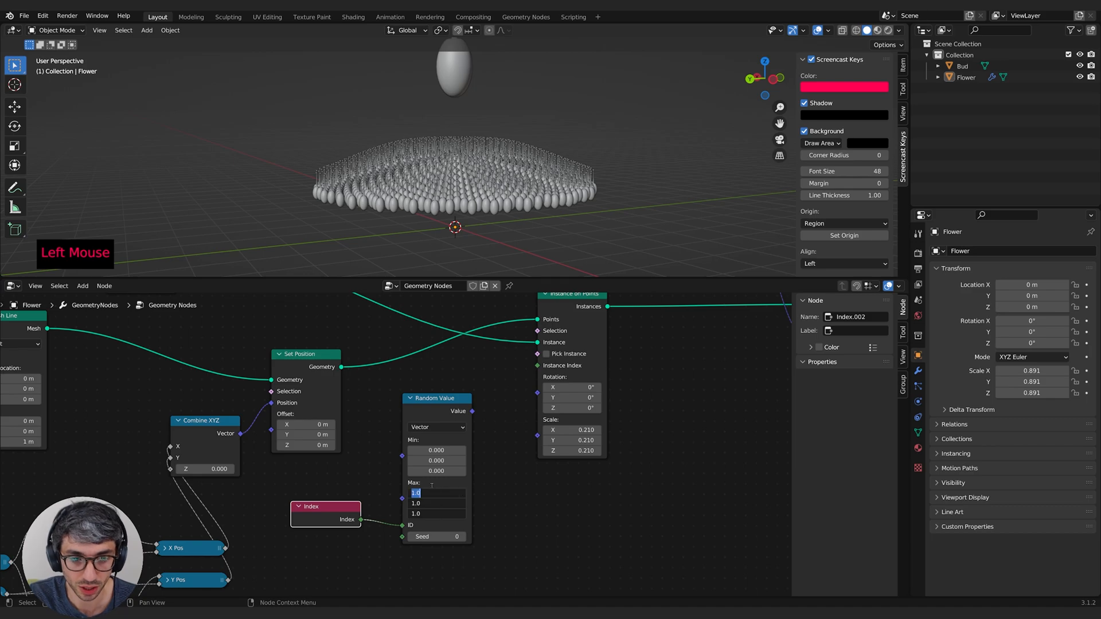
pyautogui.click(472, 411)
pyautogui.moveTo(472, 411); pyautogui.dragTo(537, 393)
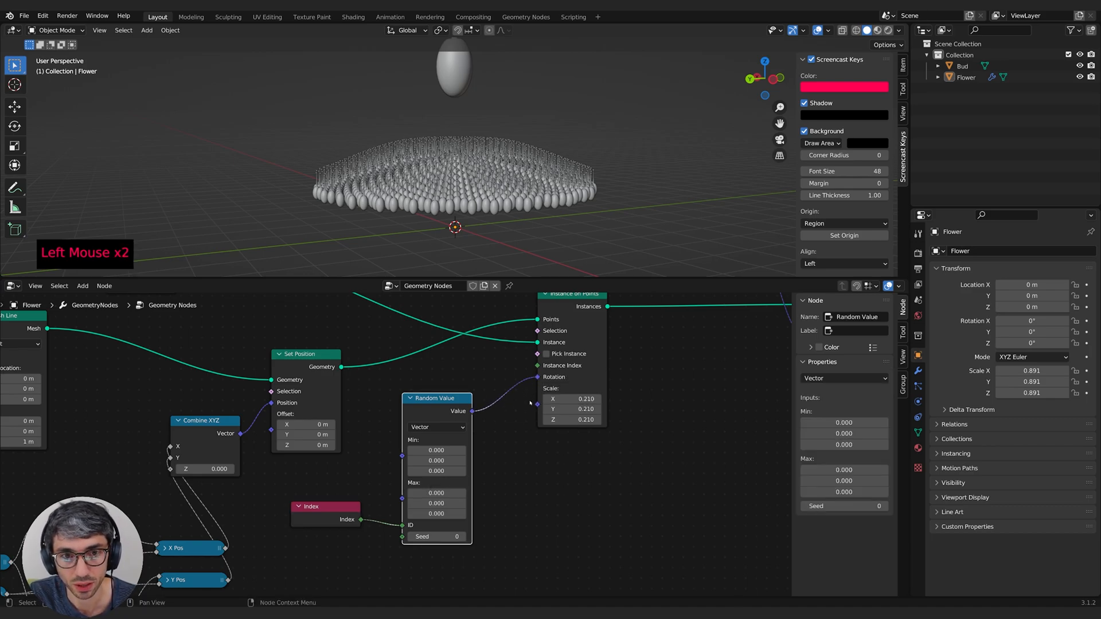
# Step: Set the rotation Random Value's Max to 0.050, 0.070 and 6.600 on X, Y and Z
pyautogui.click(437, 514)
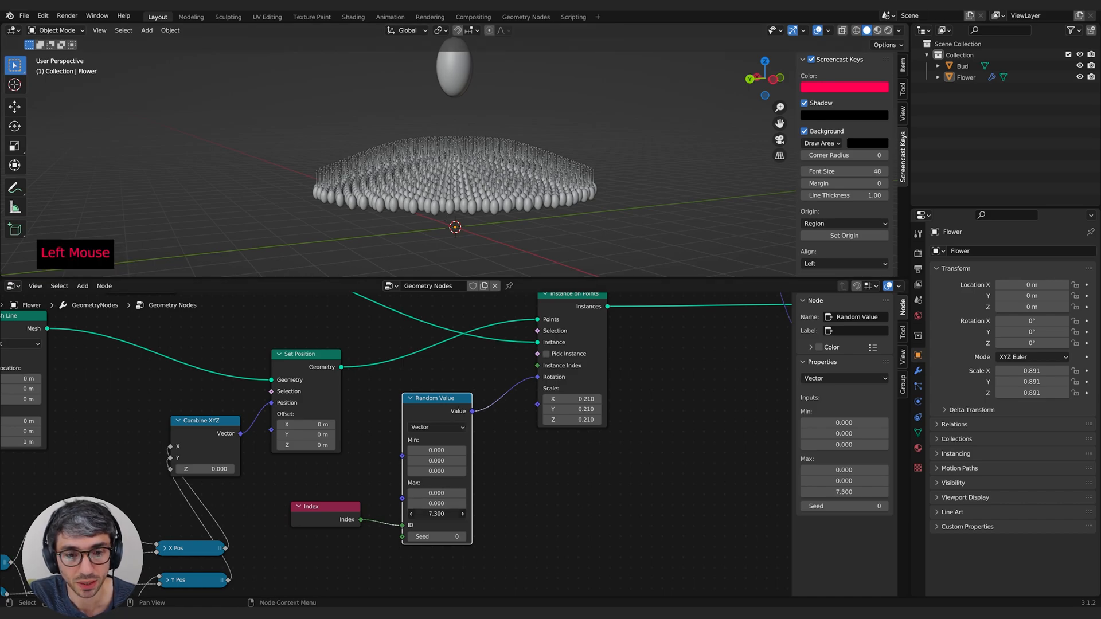
pyautogui.moveTo(437, 514); pyautogui.dragTo(441, 513)
pyautogui.moveTo(441, 178); pyautogui.dragTo(446, 221, button='middle')
pyautogui.scroll(2, 447, 221)
pyautogui.keyDown('shift'); pyautogui.moveTo(446, 220); pyautogui.dragTo(443, 226, button='middle'); pyautogui.keyUp('shift')
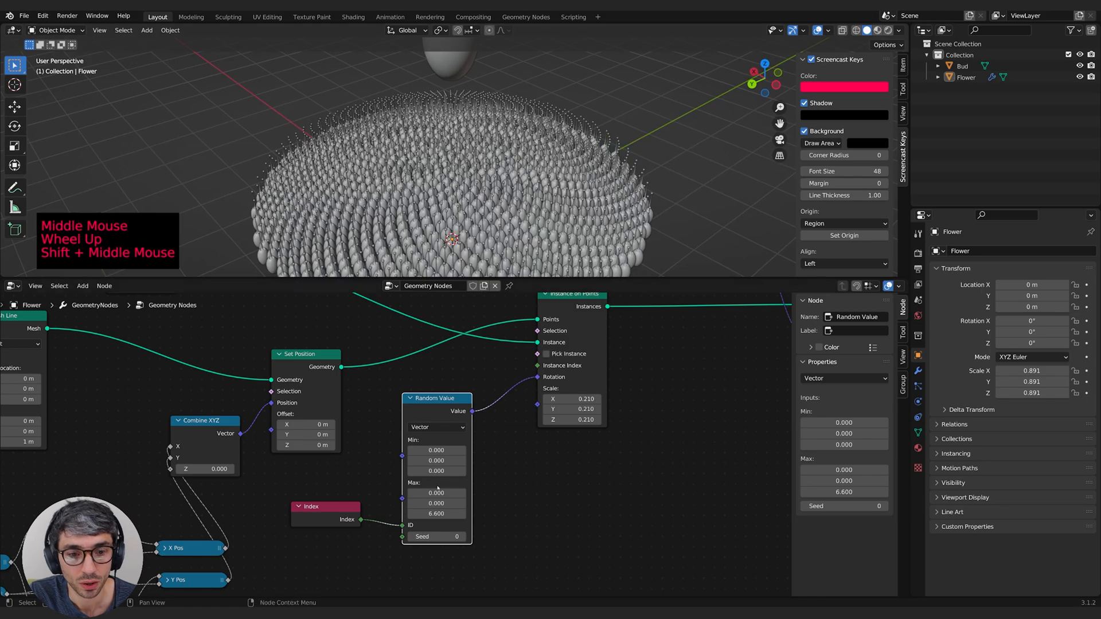
pyautogui.moveTo(437, 508); pyautogui.dragTo(452, 508)
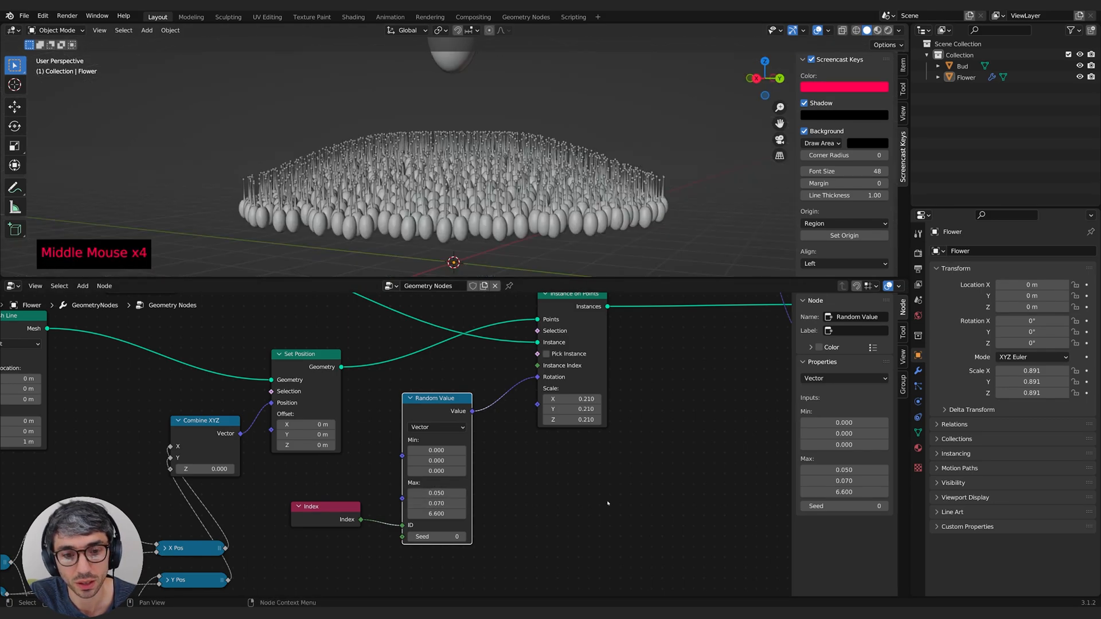
# Step: Duplicate the Random Value node below the original with all Min and Max values at 1.000, and link the Index to its ID
pyautogui.moveTo(608, 503); pyautogui.dragTo(535, 469, button='middle')
pyautogui.moveTo(493, 436); pyautogui.dragTo(499, 401, button='middle')
pyautogui.click(358, 332)
pyautogui.hotkey('shift', 'd')
pyautogui.moveTo(372, 556); pyautogui.dragTo(410, 453, button='middle')
pyautogui.moveTo(409, 440); pyautogui.dragTo(408, 504)
pyautogui.write('1')
pyautogui.press('Return')
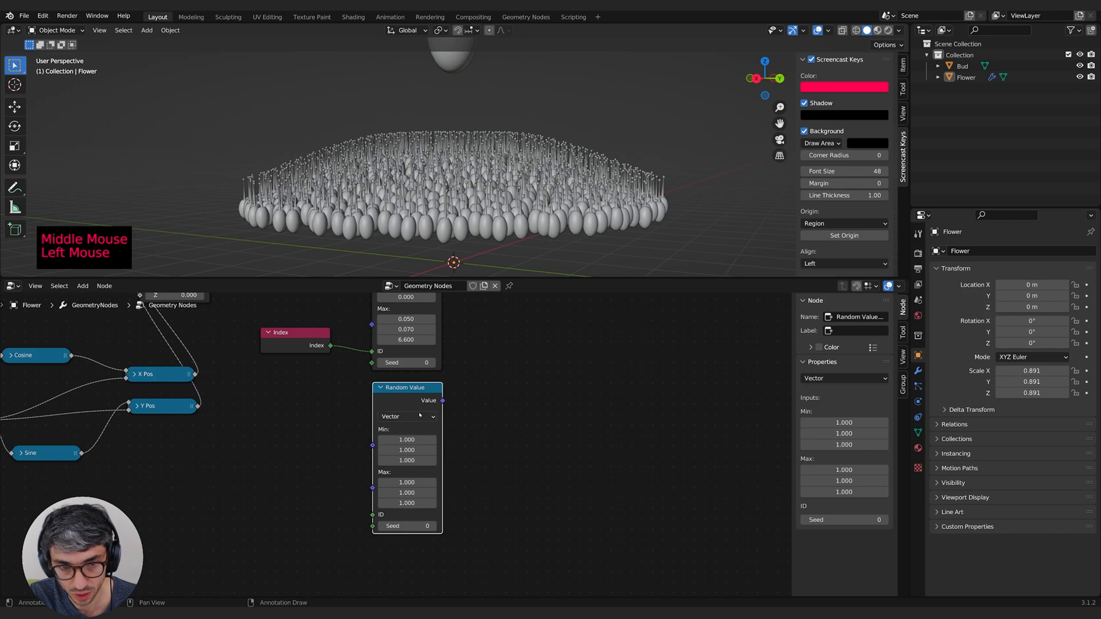
pyautogui.moveTo(331, 346); pyautogui.dragTo(351, 471)
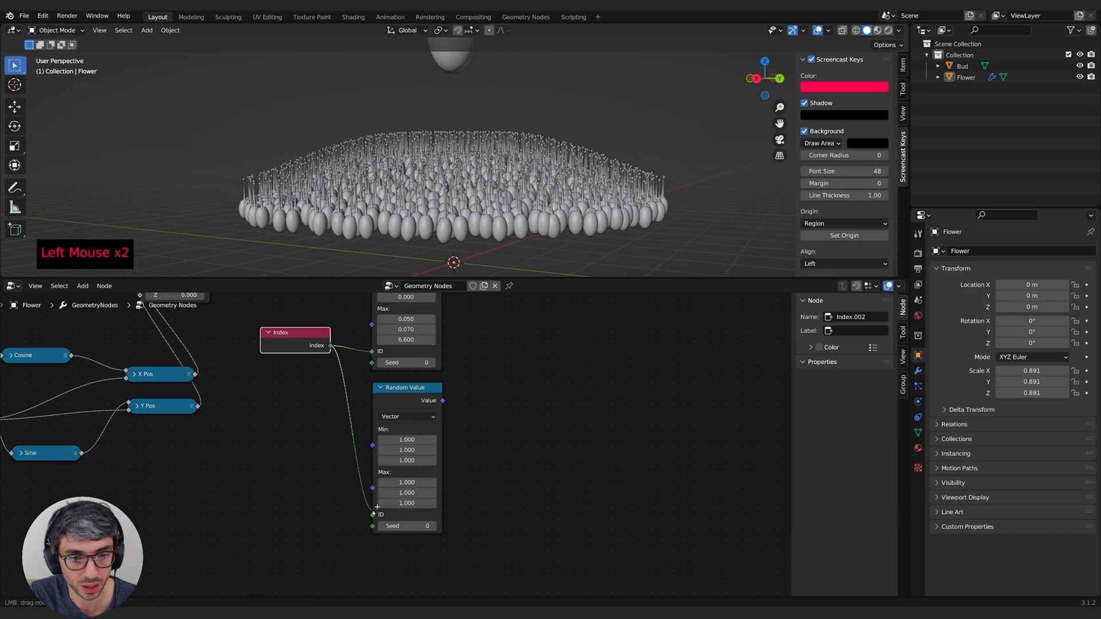
pyautogui.moveTo(459, 398); pyautogui.dragTo(384, 510, button='middle')
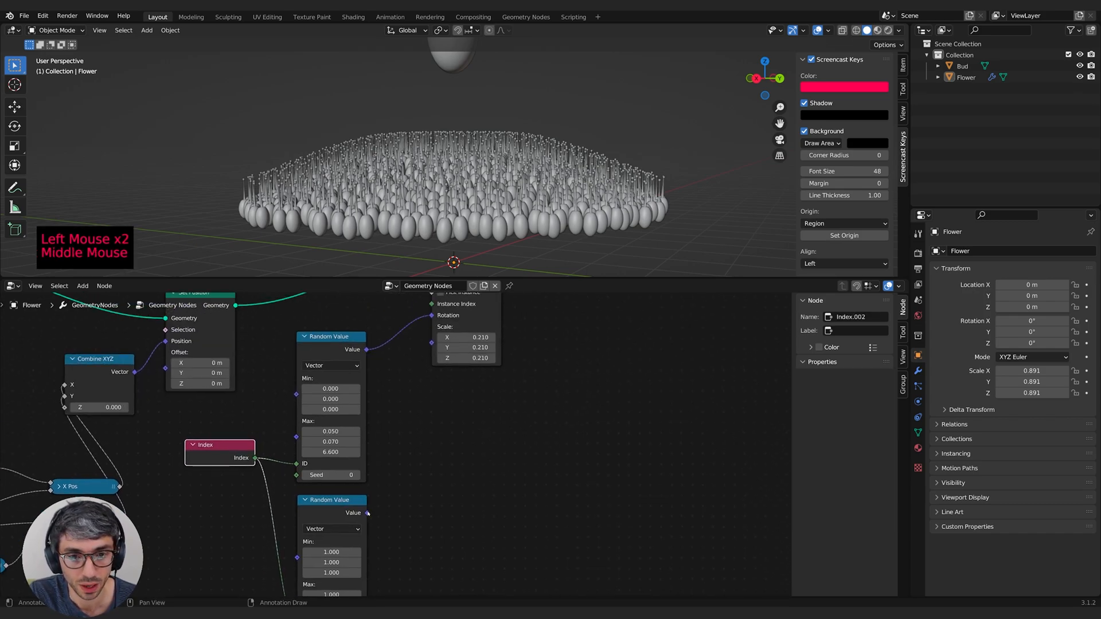
# Step: Copy the 0.210 instance scale into the duplicate's Min and Max vectors and connect its value to Instance on Points' Scale
pyautogui.click(470, 337)
pyautogui.moveTo(483, 442); pyautogui.dragTo(572, 323, button='middle')
pyautogui.click(335, 549)
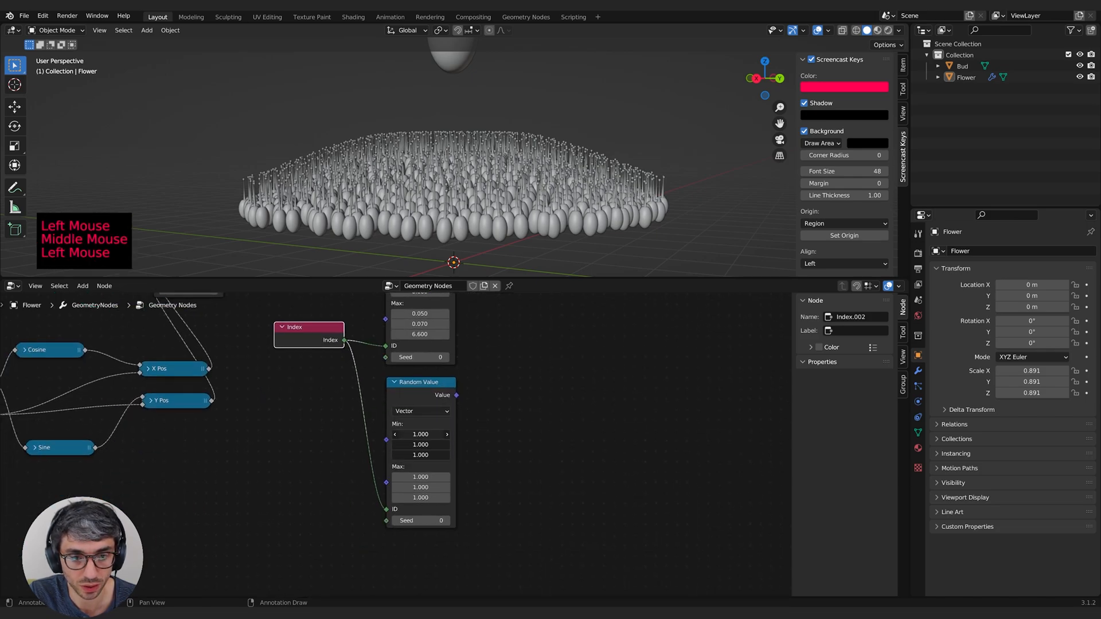
pyautogui.click(519, 393)
pyautogui.moveTo(519, 393); pyautogui.dragTo(332, 552, button='middle')
pyautogui.moveTo(319, 542); pyautogui.dragTo(384, 373)
pyautogui.moveTo(457, 587); pyautogui.dragTo(520, 503, button='middle')
pyautogui.moveTo(507, 544); pyautogui.dragTo(541, 503, button='middle')
pyautogui.moveTo(534, 515); pyautogui.dragTo(562, 494, button='middle')
pyautogui.moveTo(549, 504); pyautogui.dragTo(558, 540, button='middle')
pyautogui.moveTo(491, 430); pyautogui.dragTo(514, 449, button='middle')
pyautogui.moveTo(425, 527); pyautogui.dragTo(424, 549)
# Step: Switch the duplicate Random Value to Float with Min and Max at 0.210 and connect it to Instance on Points' Scale
pyautogui.click(441, 463)
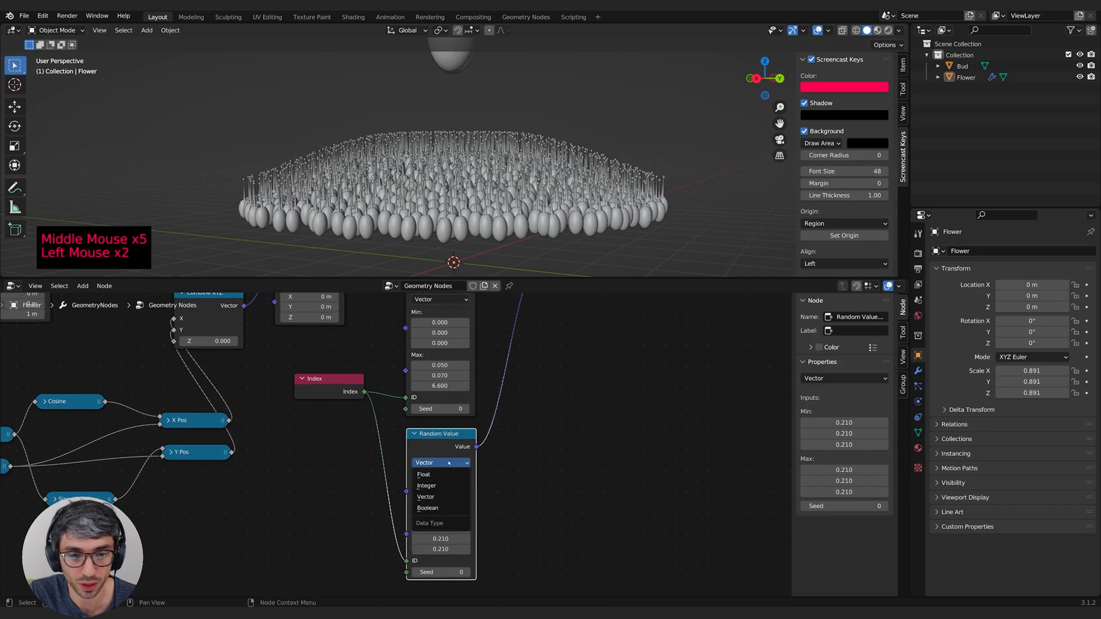
pyautogui.click(442, 475)
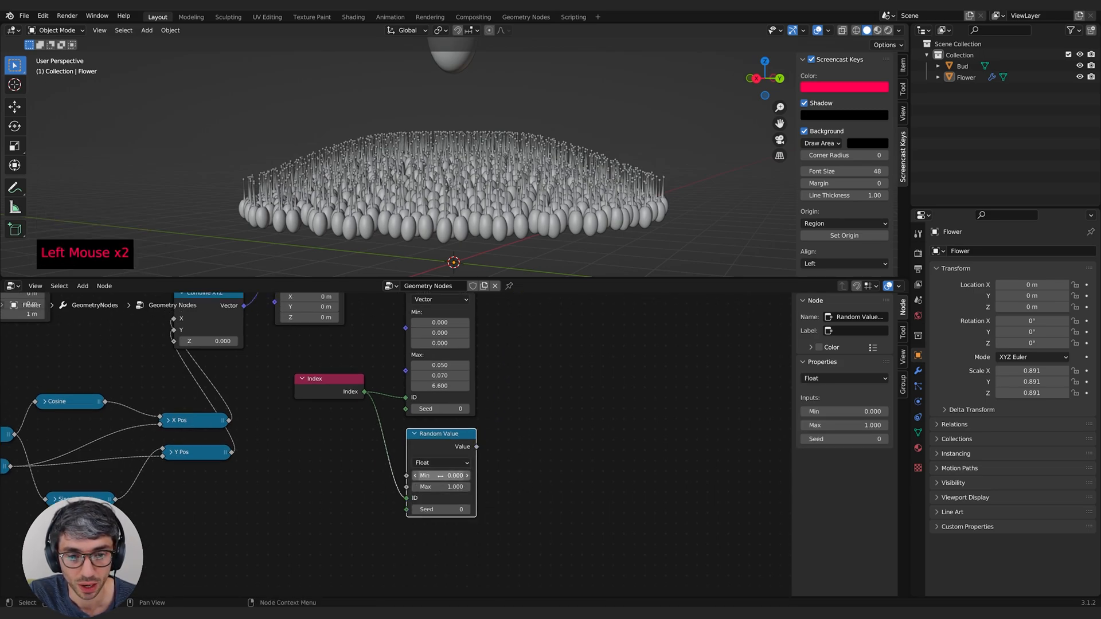
pyautogui.click(444, 475)
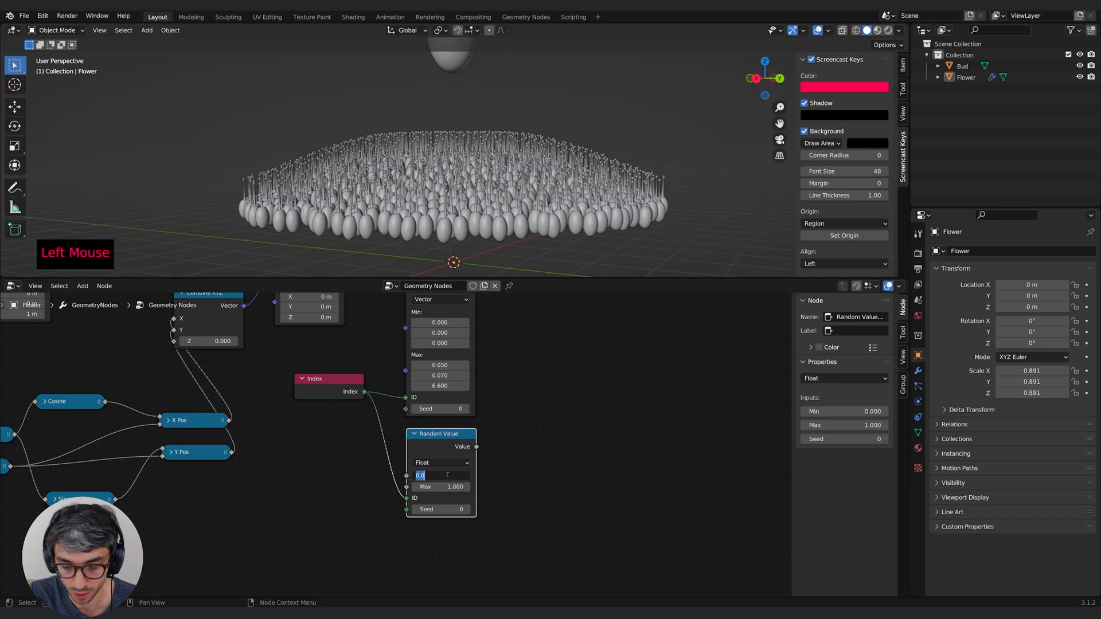
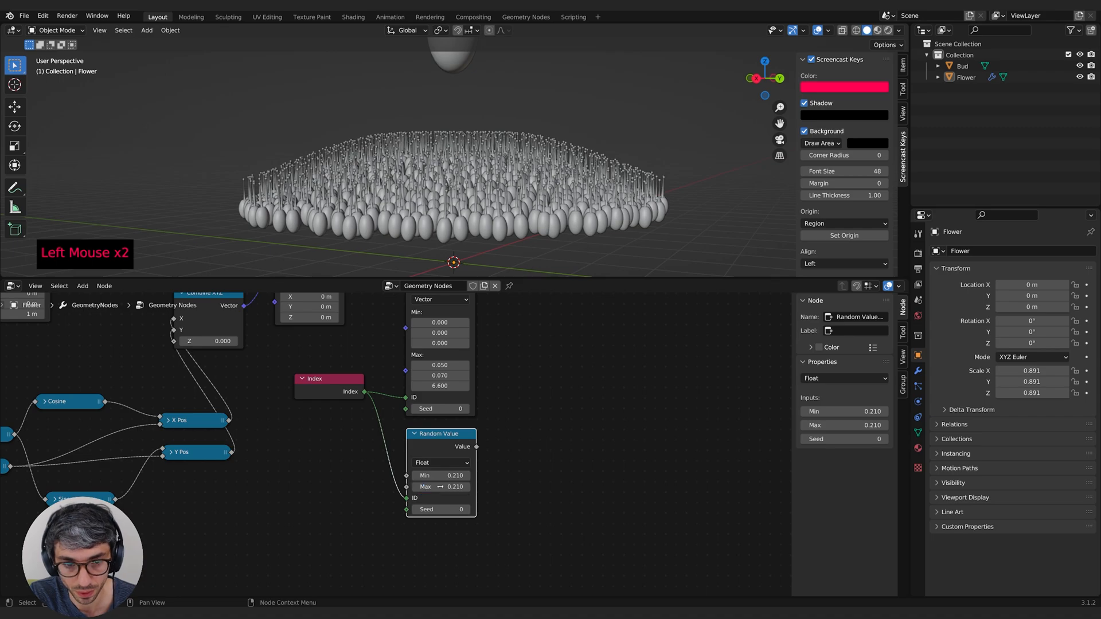
pyautogui.moveTo(443, 479); pyautogui.dragTo(285, 606, button='middle')
pyautogui.moveTo(319, 574); pyautogui.dragTo(389, 391)
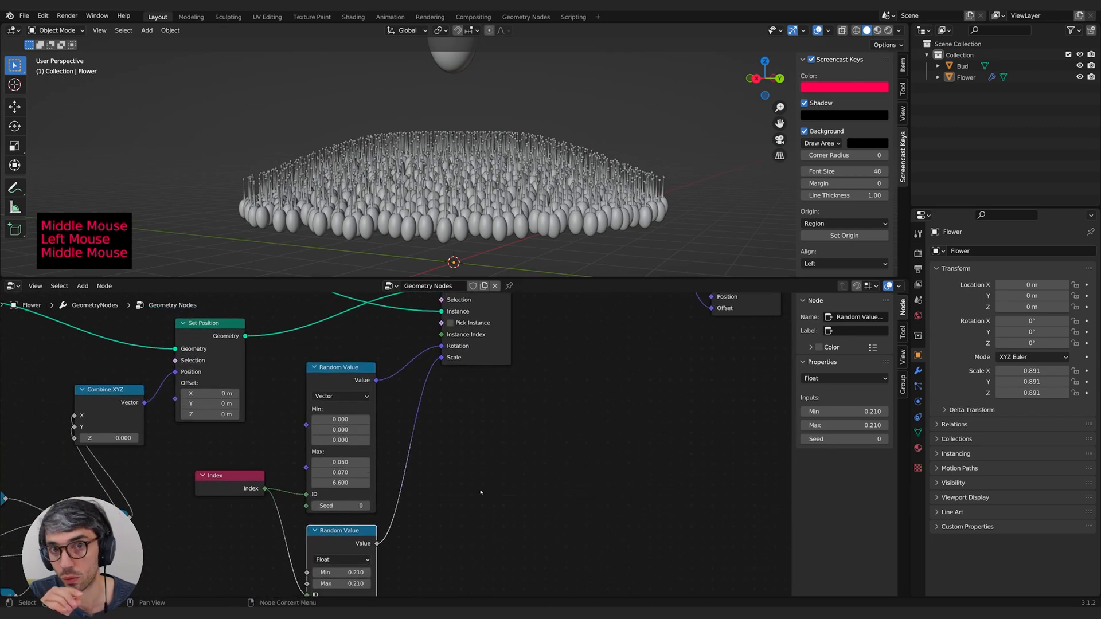
# Step: Fine-adjust the Float Random Value's Max to 0.230 to vary the bud scale slightly
pyautogui.moveTo(460, 516); pyautogui.dragTo(530, 428, button='middle')
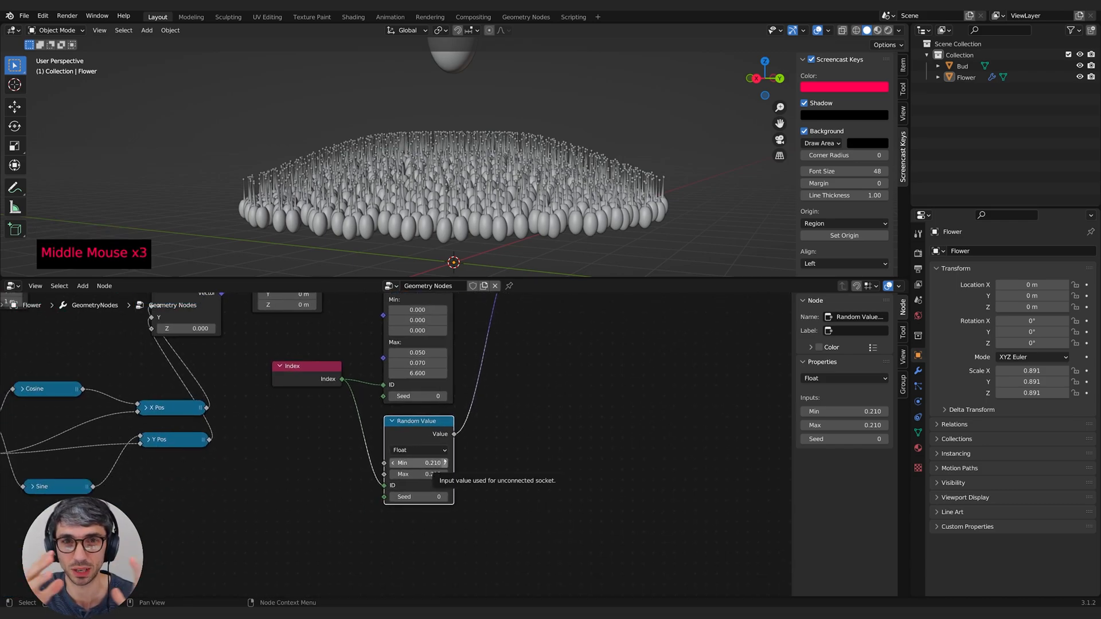
pyautogui.moveTo(376, 488); pyautogui.dragTo(374, 512, button='middle')
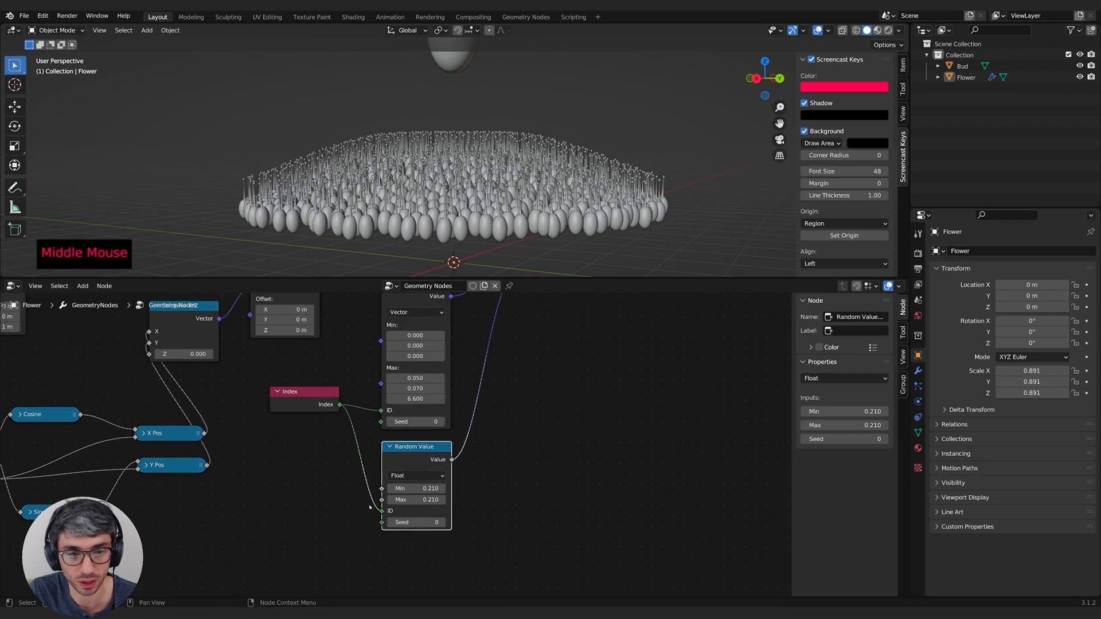
pyautogui.moveTo(418, 499)
pyautogui.keyDown('shift'); pyautogui.mouseDown()
pyautogui.moveTo(435, 500)
pyautogui.moveTo(422, 500)
pyautogui.mouseUp(); pyautogui.keyUp('shift')
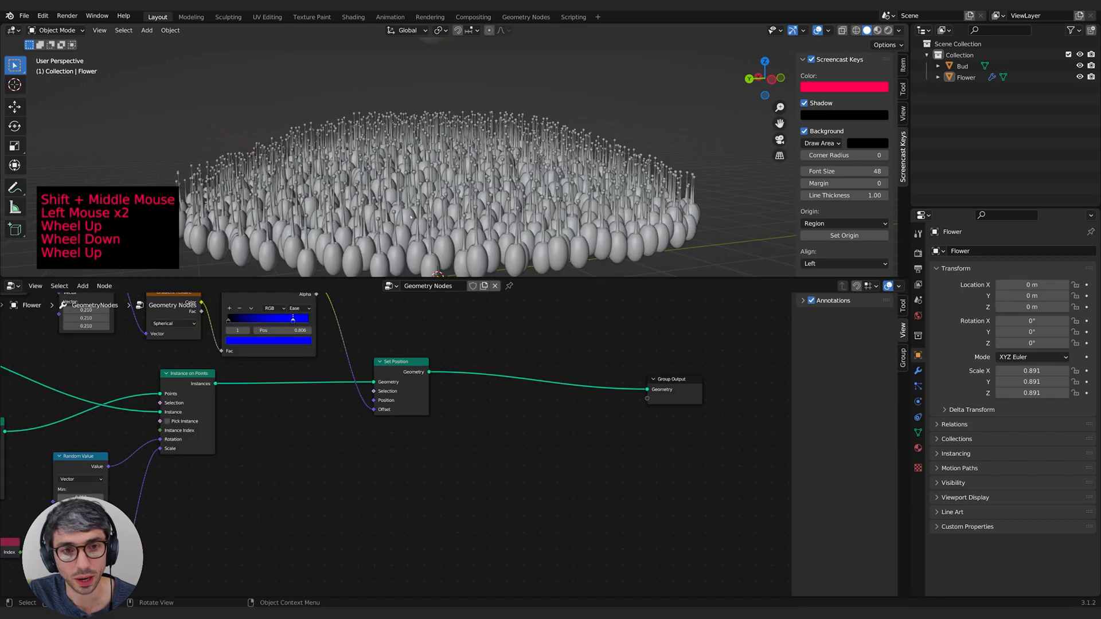
# Step: Enter edit mode on the Bud object, enable X-ray and select the vertices at the tip of its stem
pyautogui.scroll(-1, 470, 200)
pyautogui.keyDown('shift'); pyautogui.moveTo(470, 201); pyautogui.dragTo(457, 114, button='middle'); pyautogui.keyUp('shift')
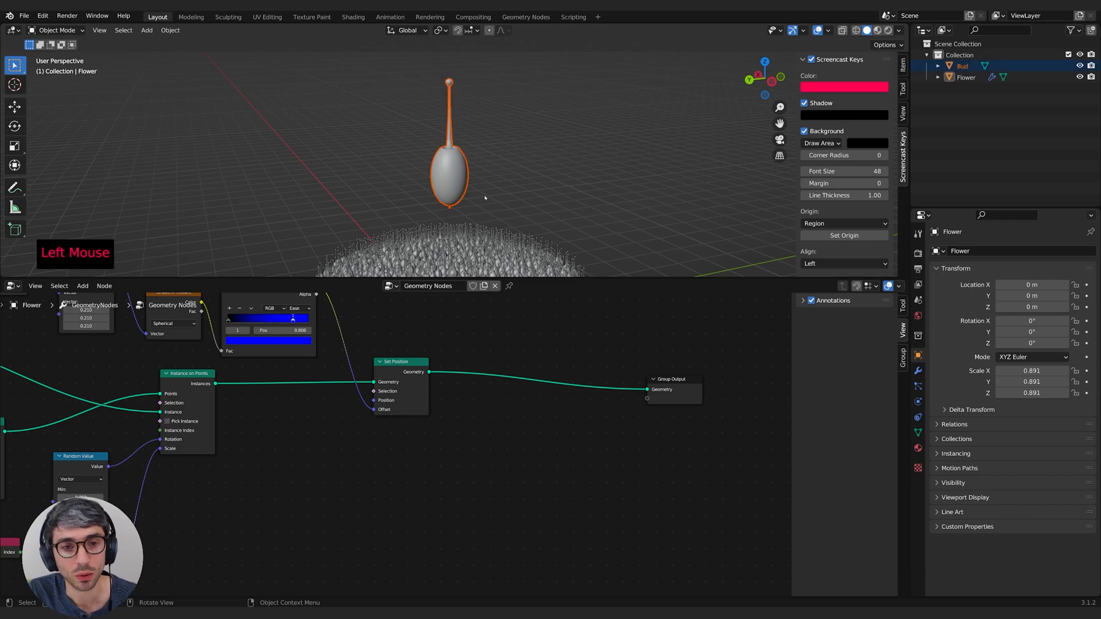
pyautogui.press('Tab')
pyautogui.keyDown('shift'); pyautogui.moveTo(456, 171); pyautogui.dragTo(487, 152, button='middle'); pyautogui.keyUp('shift')
pyautogui.keyDown('shift'); pyautogui.moveTo(488, 152); pyautogui.dragTo(511, 138, button='middle'); pyautogui.keyUp('shift')
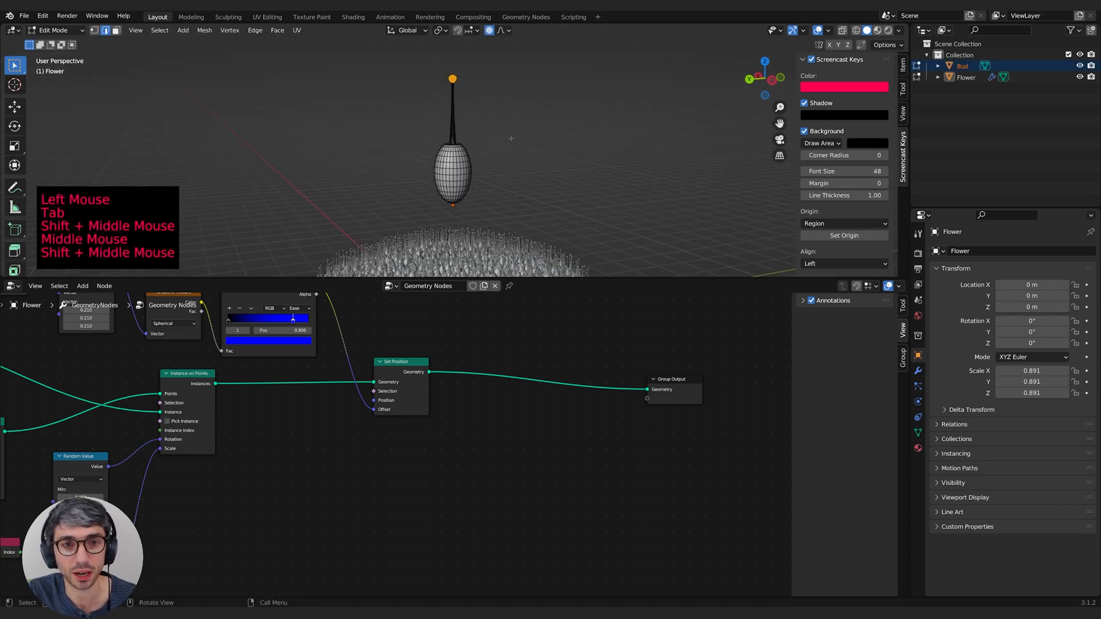
pyautogui.click(469, 73)
pyautogui.click(841, 28)
pyautogui.keyDown('shift'); pyautogui.moveTo(471, 172); pyautogui.dragTo(462, 164, button='middle'); pyautogui.keyUp('shift')
pyautogui.scroll(3, 479, 115)
pyautogui.keyDown('shift'); pyautogui.moveTo(479, 114); pyautogui.dragTo(553, 205, button='middle'); pyautogui.keyUp('shift')
pyautogui.press('b')
pyautogui.moveTo(461, 85); pyautogui.dragTo(529, 134)
pyautogui.keyDown('shift'); pyautogui.moveTo(528, 135); pyautogui.dragTo(481, 32, button='middle'); pyautogui.keyUp('shift')
# Step: Turn on proportional editing and move the stem tip about -0.205 m along Y with a smooth falloff of 1 m
pyautogui.scroll(-2, 510, 73)
pyautogui.click(489, 30)
pyautogui.keyDown('shift'); pyautogui.moveTo(507, 94); pyautogui.dragTo(504, 98, button='middle'); pyautogui.keyUp('shift')
pyautogui.moveTo(505, 98); pyautogui.dragTo(502, 106, button='middle')
pyautogui.press('g')
pyautogui.press('y')
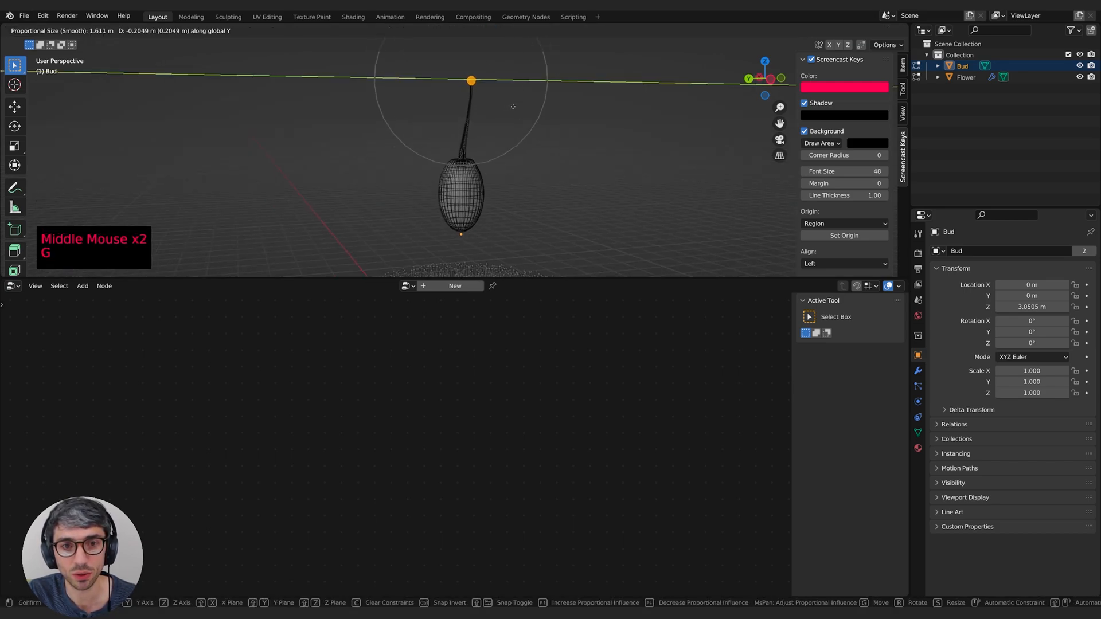
pyautogui.scroll(3, 512, 107)
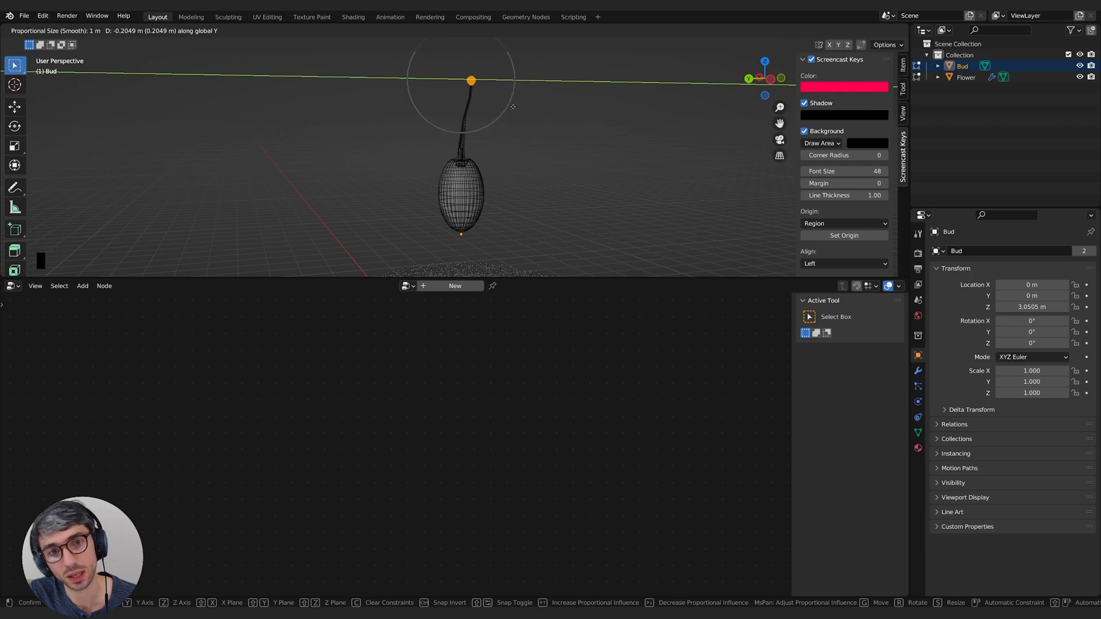
pyautogui.click(513, 107)
# Step: Rotate the stem tip slightly with proportional falloff and reposition it to refine the bend
pyautogui.press('r')
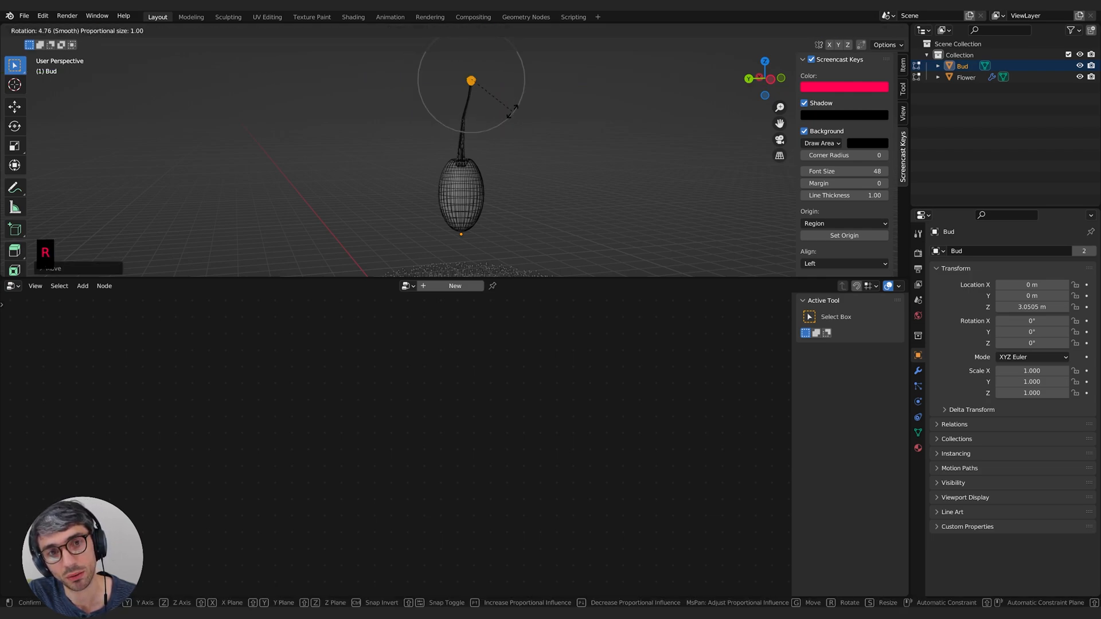
pyautogui.keyDown('shift'); pyautogui.moveTo(504, 122); pyautogui.dragTo(496, 133, button='middle'); pyautogui.keyUp('shift')
pyautogui.middleClick(496, 132)
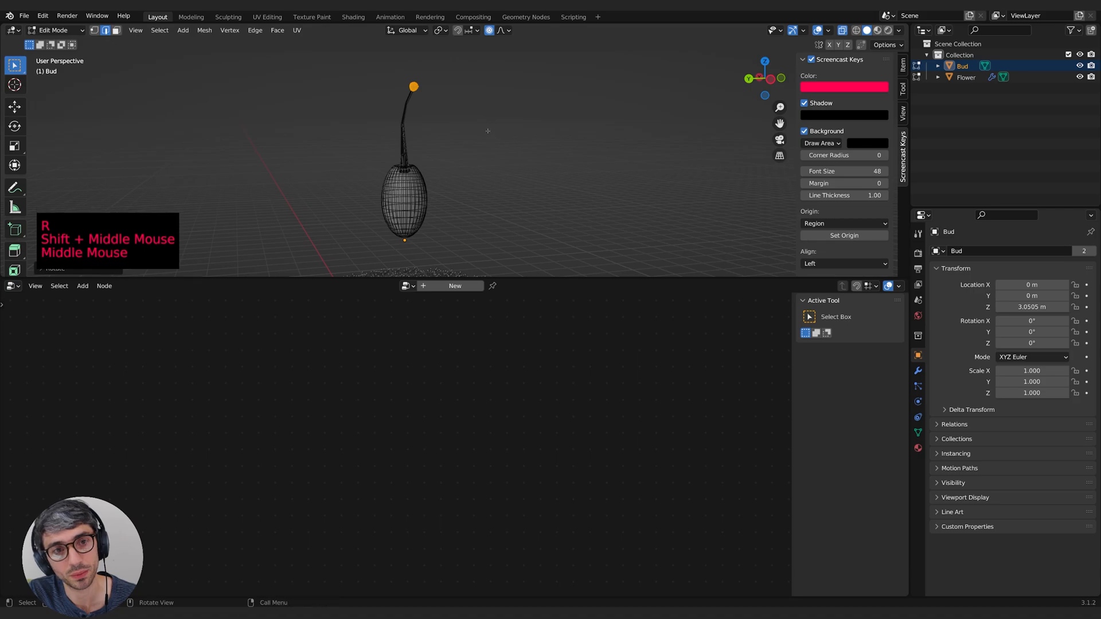
pyautogui.press('g')
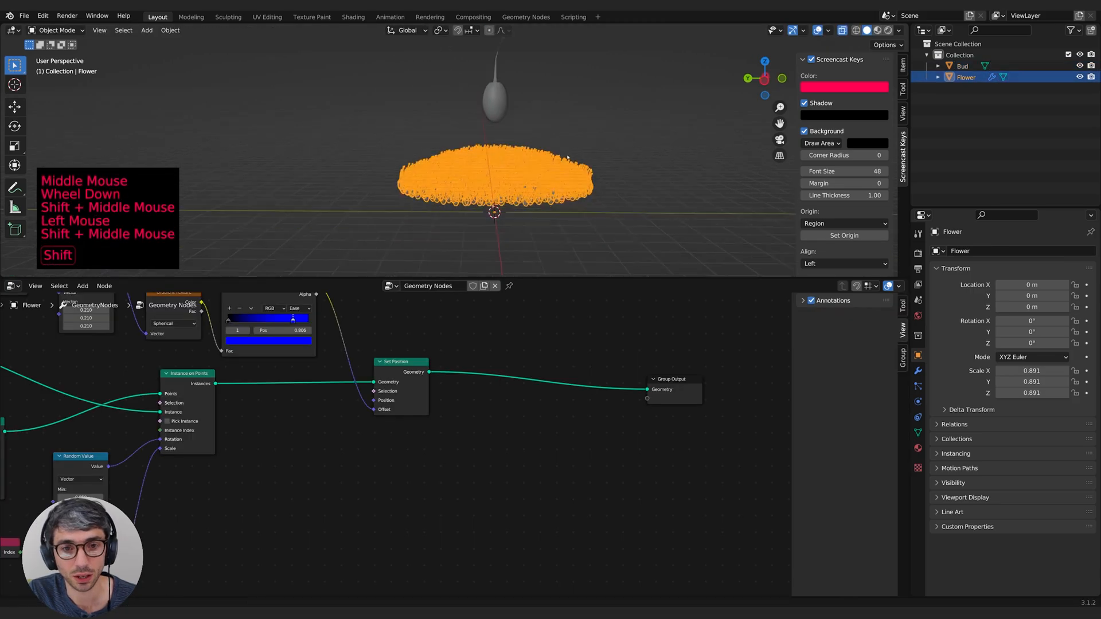
# Step: Raise the Z maximum of the rotation Random Value so the bent buds turn randomly around their vertical axis
pyautogui.keyDown('shift'); pyautogui.moveTo(602, 115); pyautogui.dragTo(608, 247, button='middle'); pyautogui.keyUp('shift')
pyautogui.click(603, 91)
pyautogui.scroll(3, 602, 90)
pyautogui.click(676, 83)
pyautogui.click(622, 138)
pyautogui.keyDown('shift'); pyautogui.moveTo(622, 138); pyautogui.dragTo(635, 128, button='middle'); pyautogui.keyUp('shift')
pyautogui.keyDown('shift'); pyautogui.moveTo(302, 481); pyautogui.dragTo(556, 393, button='middle'); pyautogui.keyUp('shift')
pyautogui.keyDown('shift'); pyautogui.moveTo(444, 409); pyautogui.dragTo(527, 382, button='middle'); pyautogui.keyUp('shift')
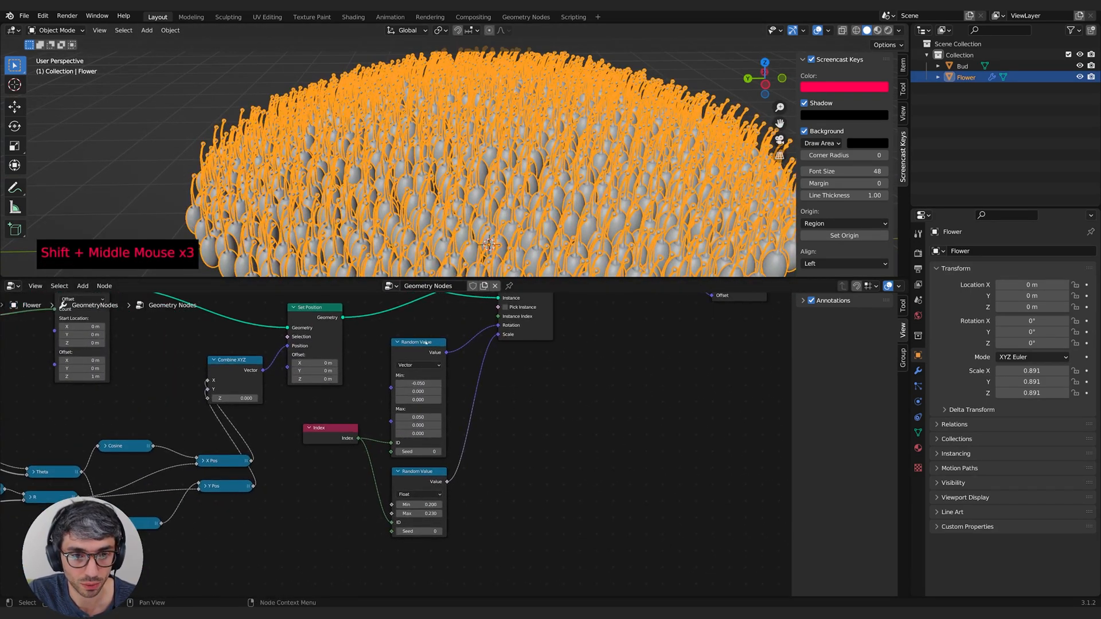
pyautogui.keyDown('shift'); pyautogui.click(412, 433); pyautogui.keyUp('shift')
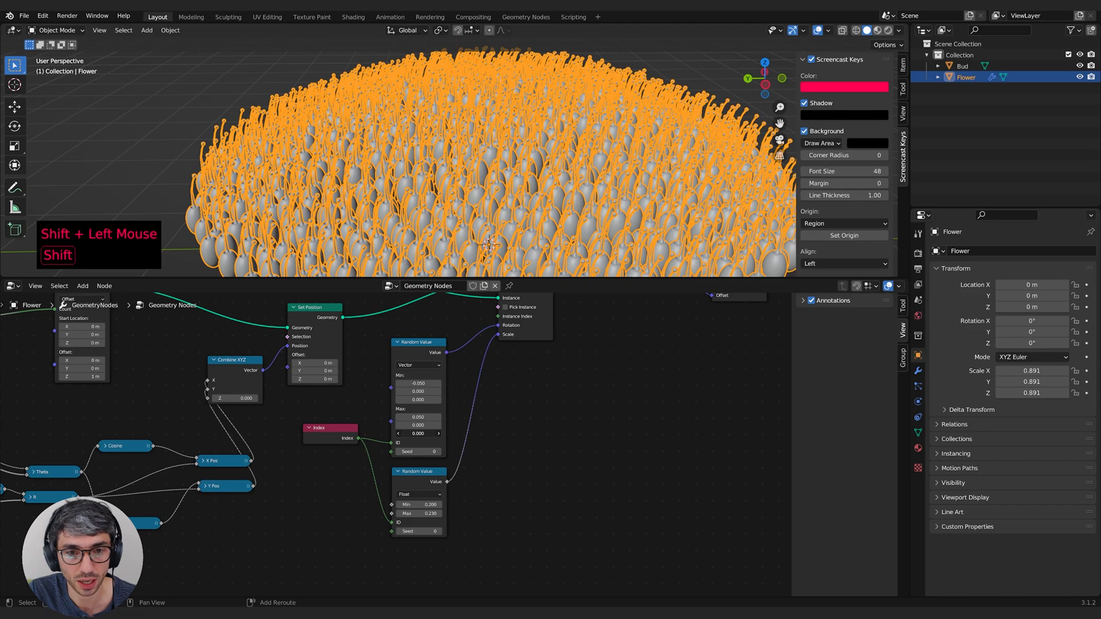
pyautogui.moveTo(412, 433); pyautogui.dragTo(476, 433)
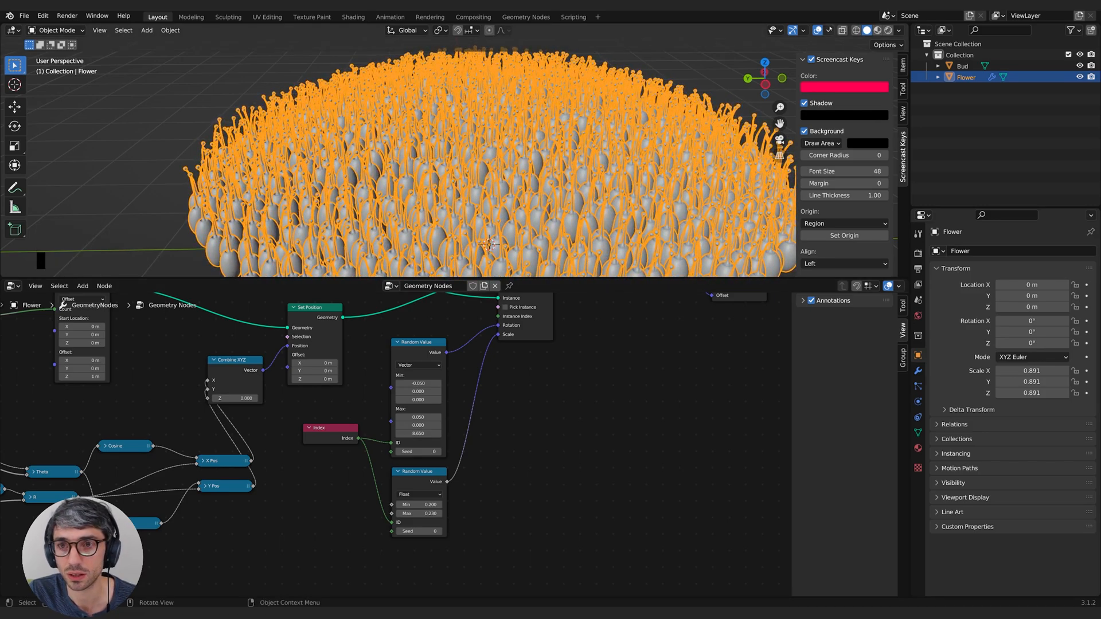
# Step: Inspect the flower from several angles with overlays off and hide the original Bud object
pyautogui.click(401, 172)
pyautogui.moveTo(402, 172)
pyautogui.keyDown('shift'); pyautogui.mouseDown(button='middle')
pyautogui.moveTo(401, 258)
pyautogui.moveTo(401, 184)
pyautogui.mouseUp(button='middle'); pyautogui.keyUp('shift')
pyautogui.moveTo(542, 147); pyautogui.dragTo(544, 156, button='middle')
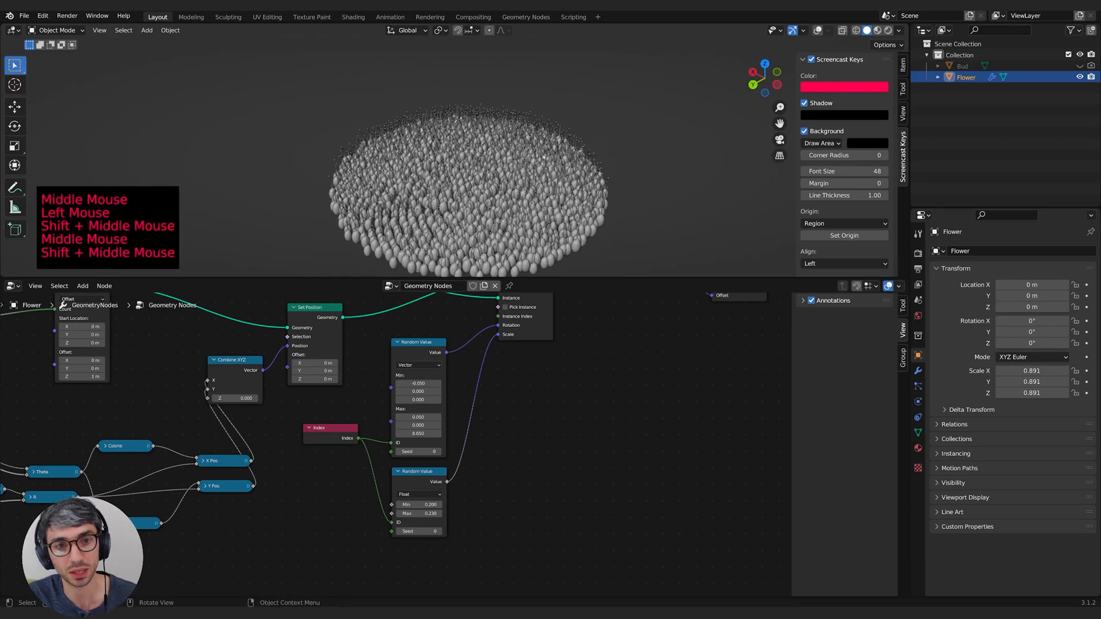
pyautogui.moveTo(422, 150); pyautogui.dragTo(347, 131, button='middle')
pyautogui.click(393, 51)
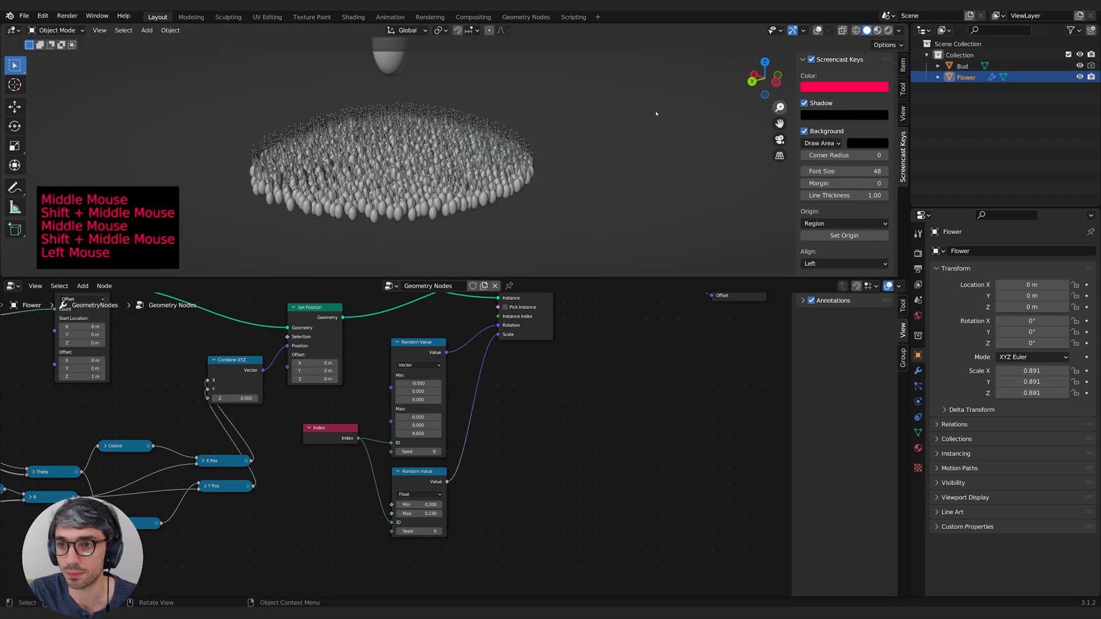
pyautogui.keyDown('shift'); pyautogui.moveTo(393, 52); pyautogui.dragTo(471, 115, button='middle'); pyautogui.keyUp('shift')
pyautogui.moveTo(470, 115); pyautogui.dragTo(565, 167, button='middle')
# Step: Add a mesh plane and move it beside the flower, to about X -5.99 m, Y -3.65 m, Z 1.62 m
pyautogui.hotkey('shift', 'a')
pyautogui.moveTo(542, 156)
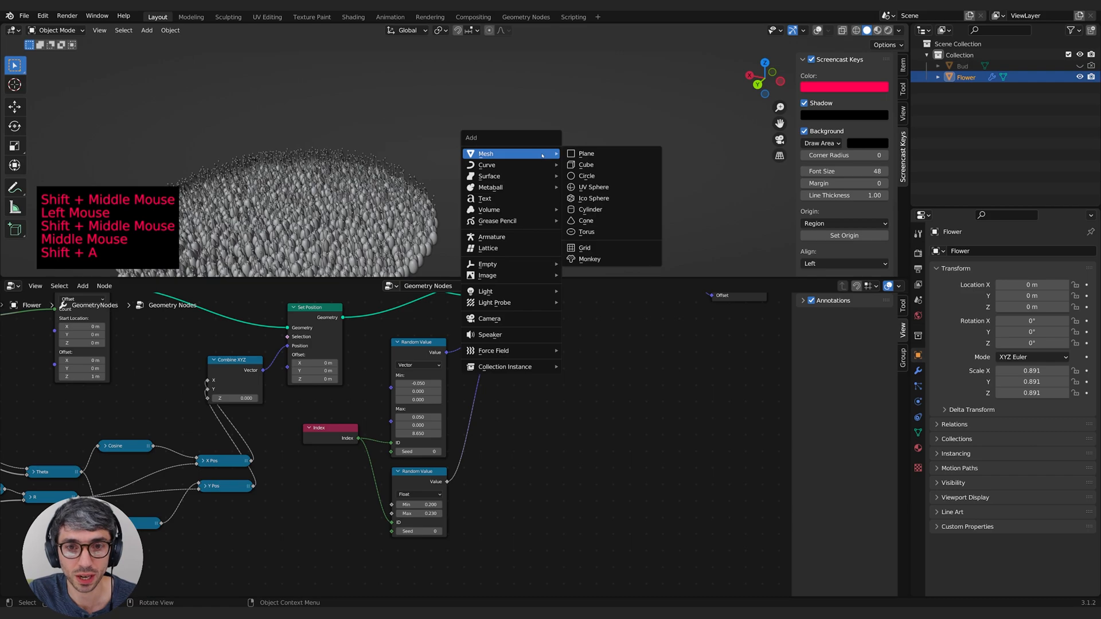
pyautogui.click(629, 153)
pyautogui.press('g')
pyautogui.click(688, 146)
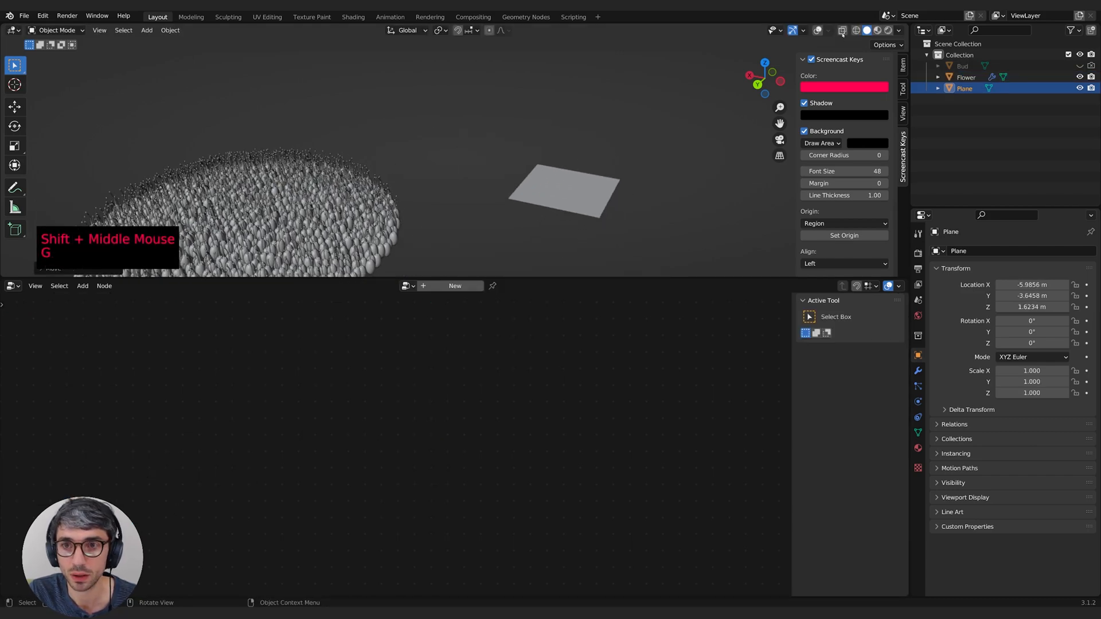
# Step: Turn the viewport overlays back on and scale the plane uniformly to about 2.729
pyautogui.click(819, 30)
pyautogui.keyDown('shift'); pyautogui.moveTo(516, 189); pyautogui.dragTo(436, 195, button='middle'); pyautogui.keyUp('shift')
pyautogui.moveTo(436, 195); pyautogui.dragTo(517, 189, button='middle')
pyautogui.press('s')
pyautogui.click(492, 208)
pyautogui.moveTo(516, 190); pyautogui.dragTo(548, 174, button='middle')
pyautogui.scroll(-1, 549, 174)
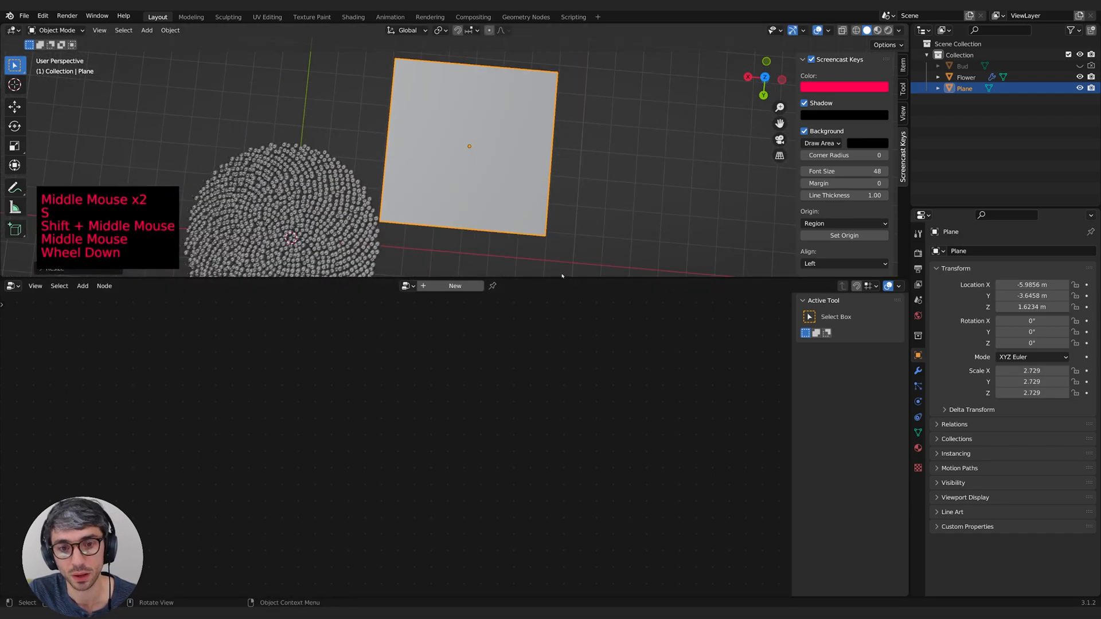
# Step: Enlarge the 3D viewport and add one centred loop cut running lengthwise through the plane in Edit Mode
pyautogui.moveTo(562, 277); pyautogui.dragTo(562, 438)
pyautogui.keyDown('shift'); pyautogui.moveTo(573, 344); pyautogui.dragTo(585, 304, button='middle'); pyautogui.keyUp('shift')
pyautogui.keyDown('shift'); pyautogui.moveTo(584, 304); pyautogui.dragTo(579, 304, button='middle'); pyautogui.keyUp('shift')
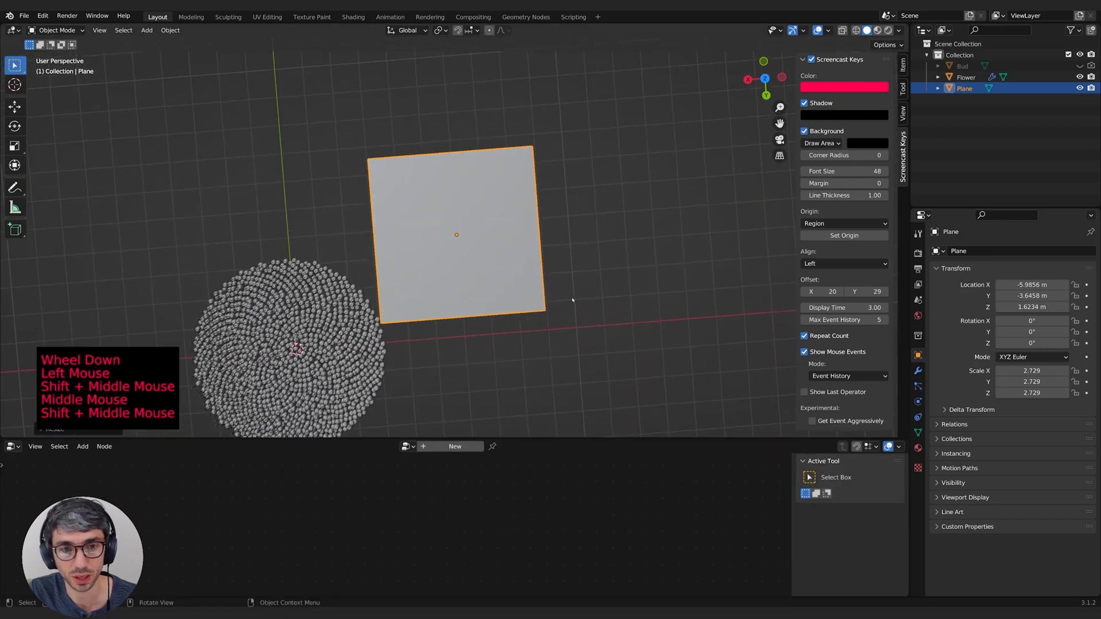
pyautogui.hotkey('ctrl', 'r')
pyautogui.press('Tab')
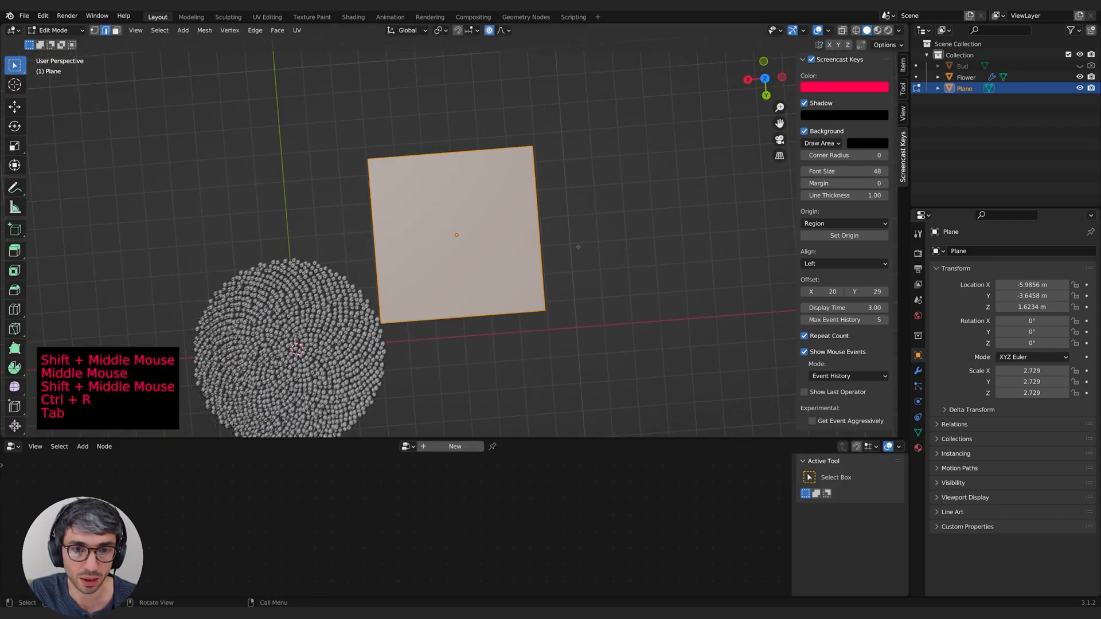
pyautogui.hotkey('ctrl', 'r')
pyautogui.click(458, 154)
pyautogui.rightClick(458, 154)
pyautogui.keyDown('shift'); pyautogui.moveTo(464, 166); pyautogui.dragTo(495, 211, button='middle'); pyautogui.keyUp('shift')
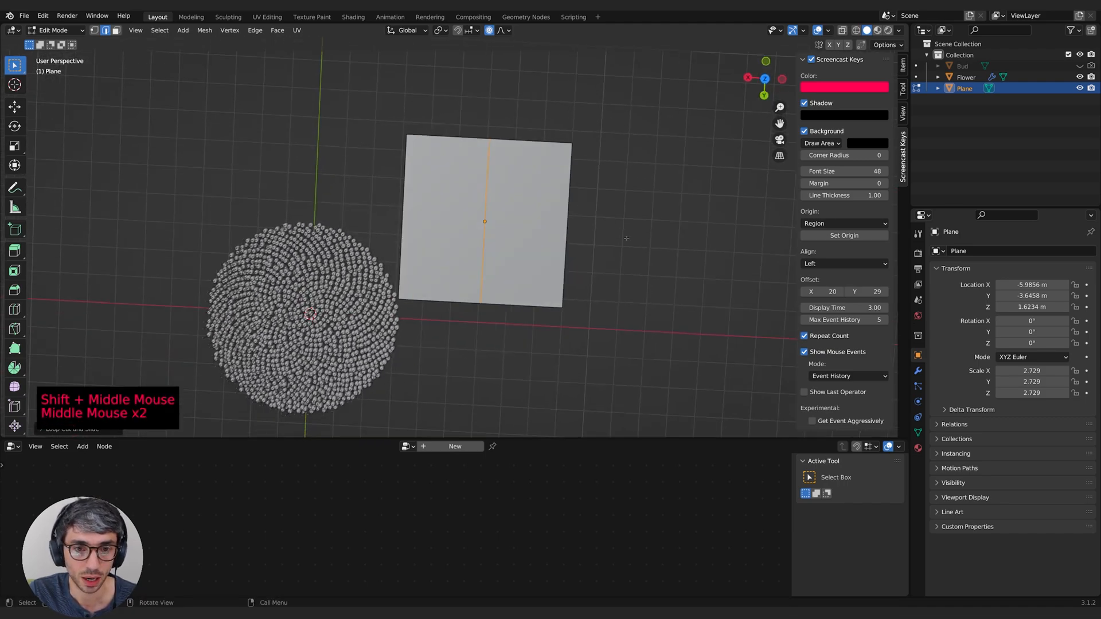
# Step: Add four evenly spaced crosswise loop cuts to the plane without sliding them
pyautogui.hotkey('ctrl', 'r')
pyautogui.scroll(2, 486, 213)
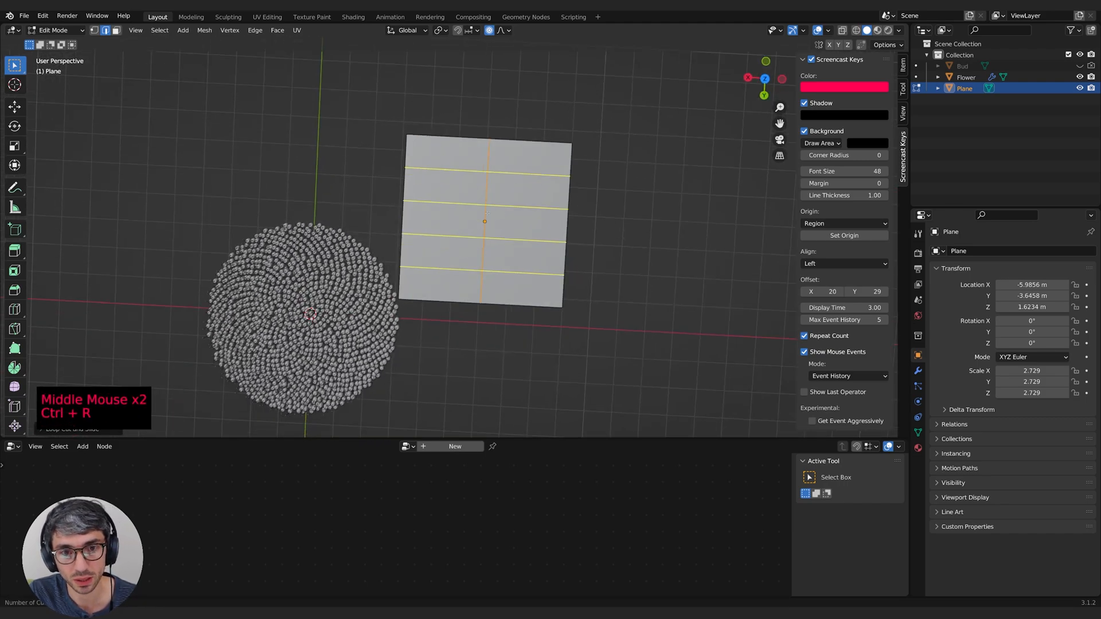
pyautogui.click(486, 213)
pyautogui.rightClick(486, 213)
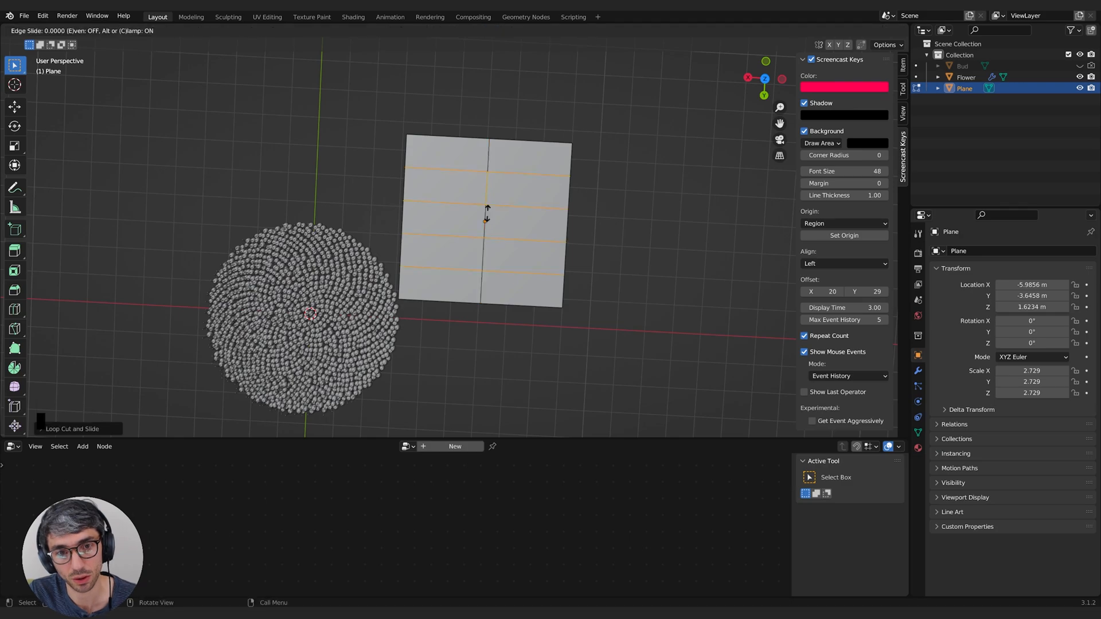
pyautogui.moveTo(601, 218); pyautogui.dragTo(564, 212, button='middle')
pyautogui.moveTo(564, 211); pyautogui.dragTo(544, 212, button='middle')
pyautogui.middleClick(622, 312)
pyautogui.moveTo(622, 312); pyautogui.dragTo(212, 12, button='middle')
# Step: With vertex selection and proportional editing off, scale the two corners of the edge nearest the X axis line along X into a narrow tip
pyautogui.click(94, 31)
pyautogui.click(541, 267)
pyautogui.keyDown('shift'); pyautogui.moveTo(555, 267); pyautogui.dragTo(533, 277, button='middle'); pyautogui.keyUp('shift')
pyautogui.click(533, 278)
pyautogui.keyDown('shift'); pyautogui.click(364, 306); pyautogui.keyUp('shift')
pyautogui.moveTo(365, 307); pyautogui.dragTo(379, 302, button='middle')
pyautogui.press('s')
pyautogui.press('Escape')
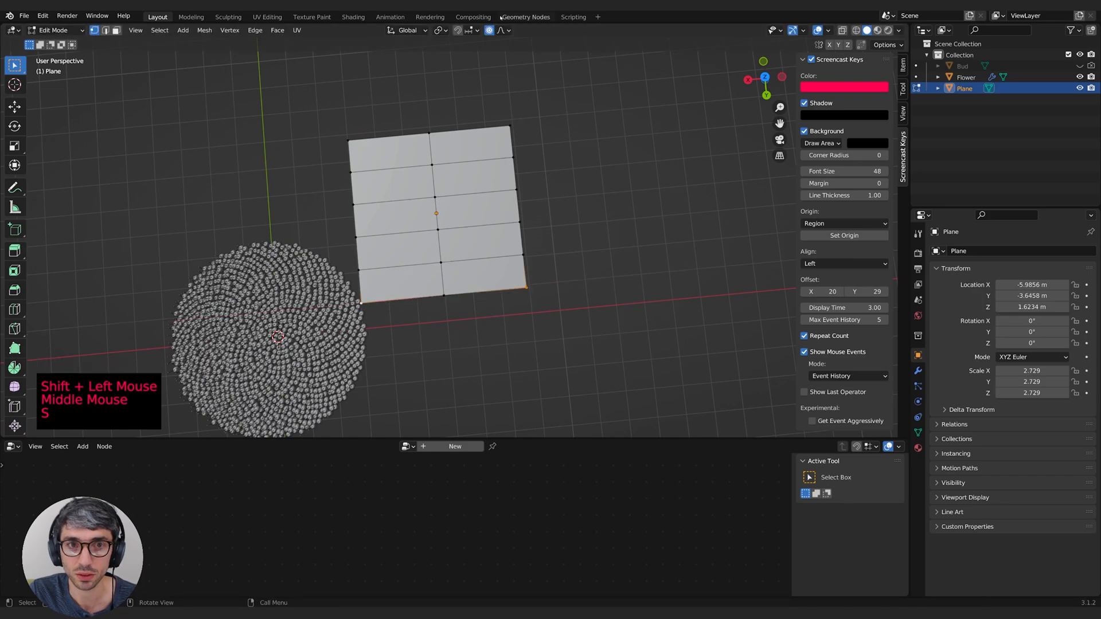
pyautogui.click(489, 31)
pyautogui.press('s')
pyautogui.press('x')
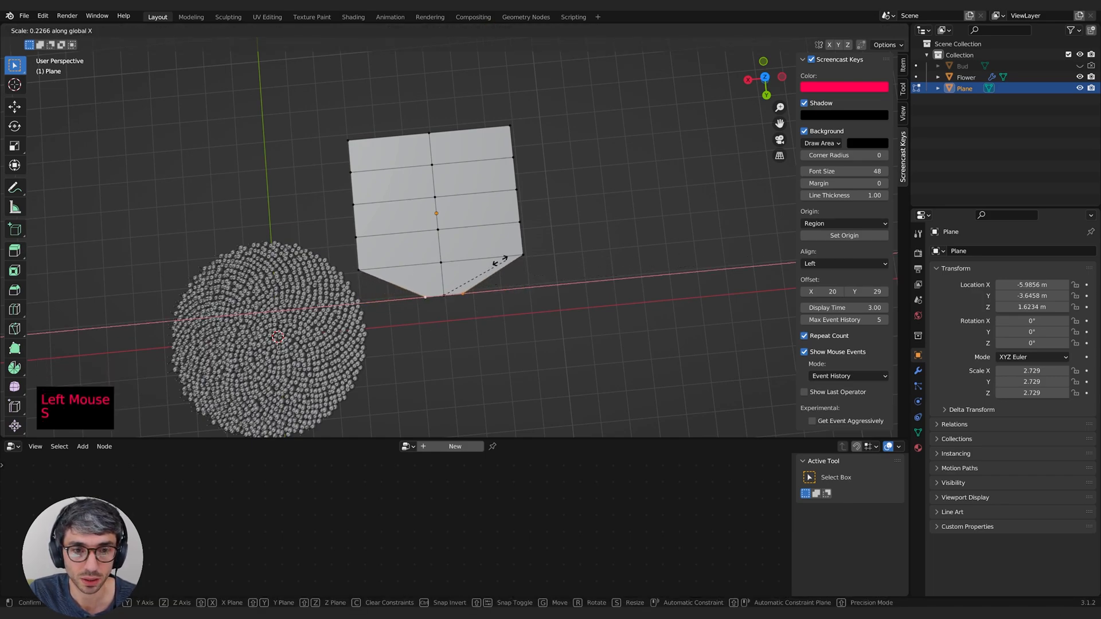
pyautogui.click(462, 270)
pyautogui.keyDown('shift'); pyautogui.moveTo(546, 253); pyautogui.dragTo(569, 271, button='middle'); pyautogui.keyUp('shift')
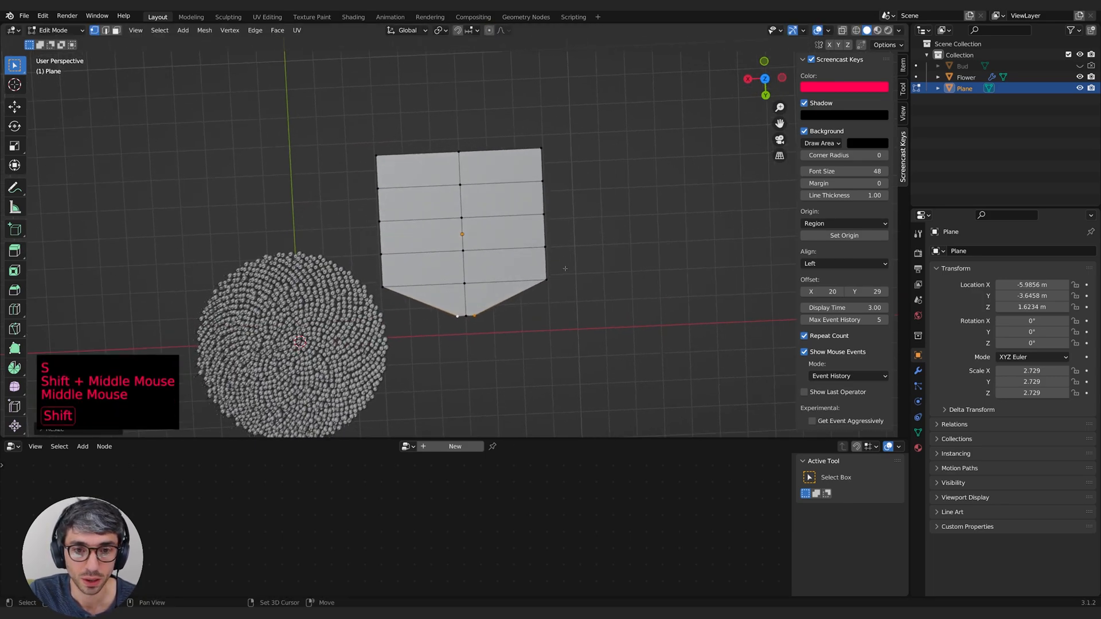
# Step: Scale the outer vertices of the row beside the narrowed tip inward to about 0.75
pyautogui.keyDown('shift'); pyautogui.click(382, 286); pyautogui.keyUp('shift')
pyautogui.press('s')
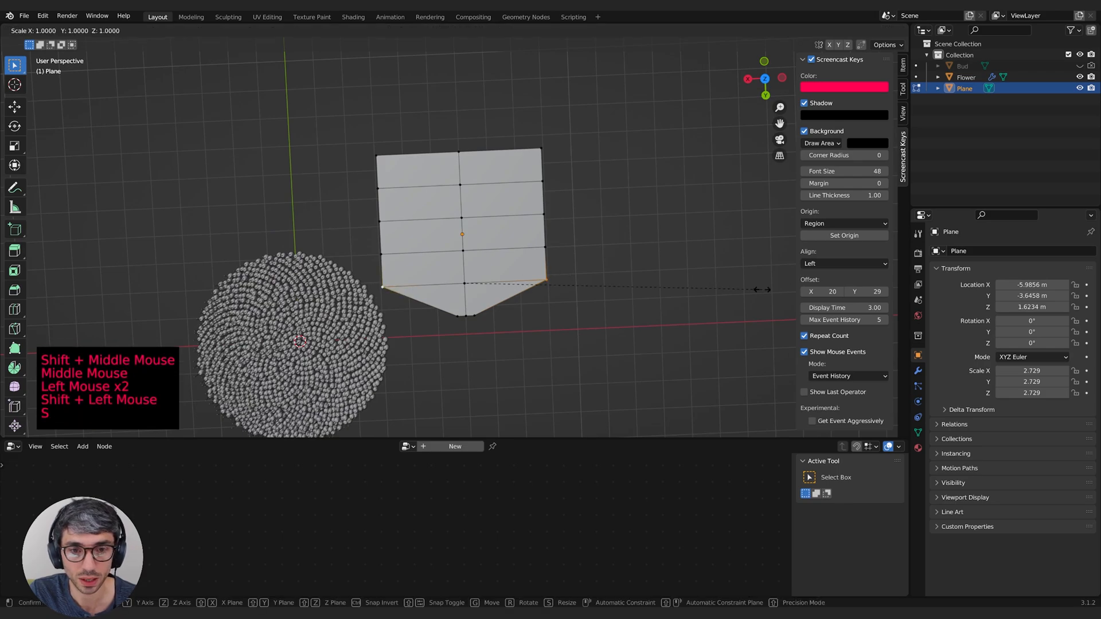
pyautogui.click(688, 287)
pyautogui.keyDown('shift'); pyautogui.moveTo(597, 224); pyautogui.dragTo(601, 250, button='middle'); pyautogui.keyUp('shift')
# Step: Scale the outer vertices of the third crosswise row from the narrowed tip along X to about 0.72
pyautogui.click(383, 246)
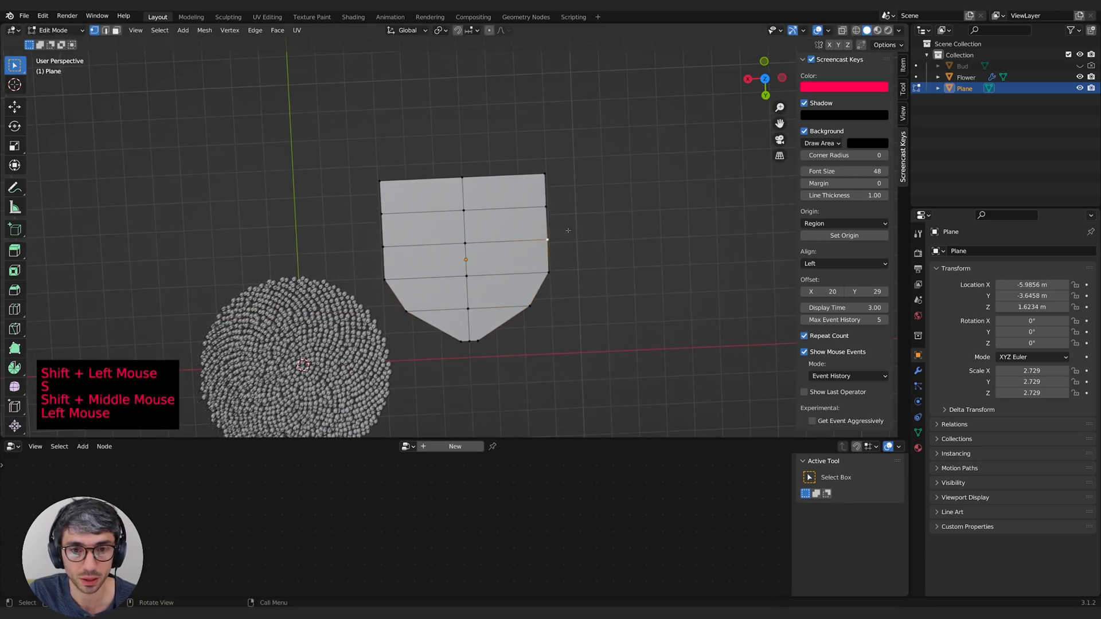
pyautogui.keyDown('shift'); pyautogui.click(548, 240); pyautogui.keyUp('shift')
pyautogui.press('s')
pyautogui.press('x')
pyautogui.click(626, 249)
# Step: Scale the row before the wide end along X to about 0.39, and narrow the end corners along X into a tip
pyautogui.keyDown('shift'); pyautogui.click(381, 214); pyautogui.keyUp('shift')
pyautogui.press('s')
pyautogui.press('x')
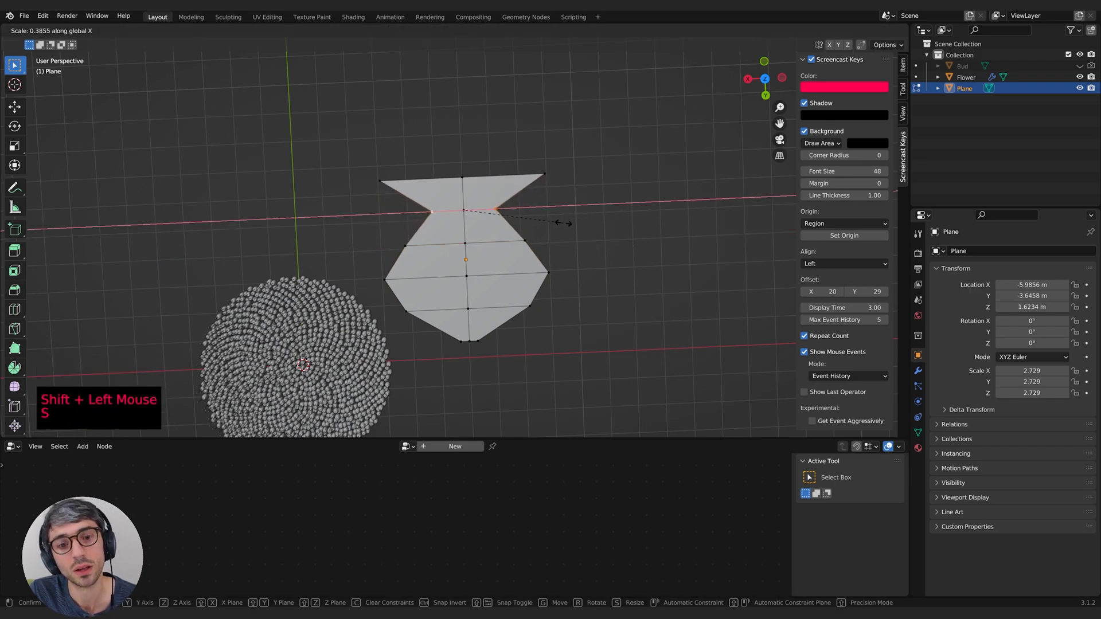
pyautogui.click(564, 223)
pyautogui.keyDown('shift'); pyautogui.click(390, 189); pyautogui.keyUp('shift')
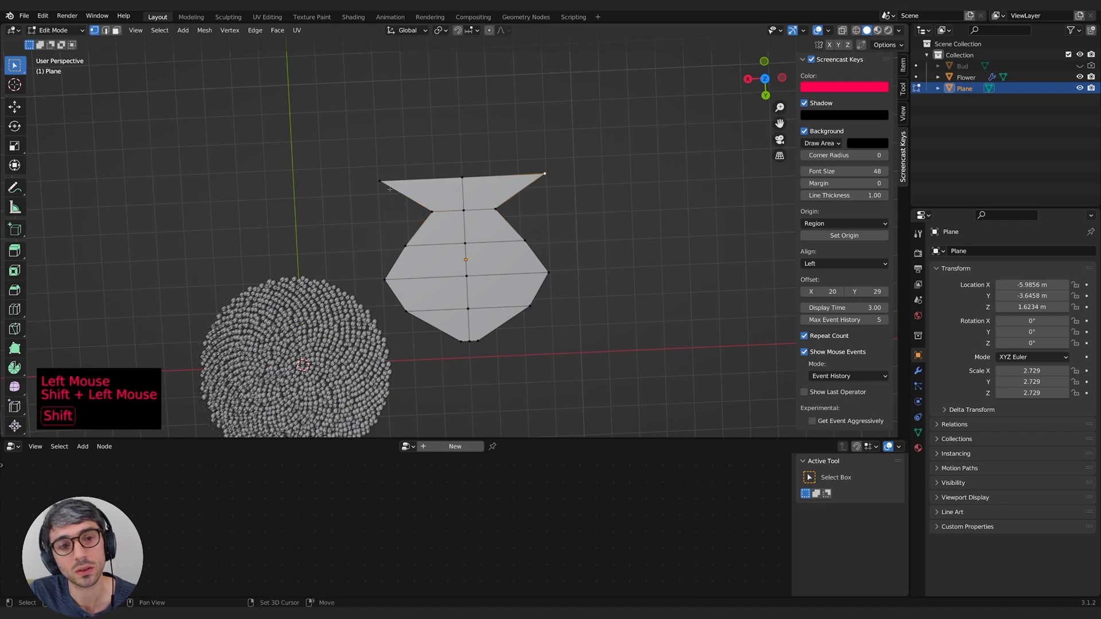
pyautogui.press('s')
pyautogui.press('x')
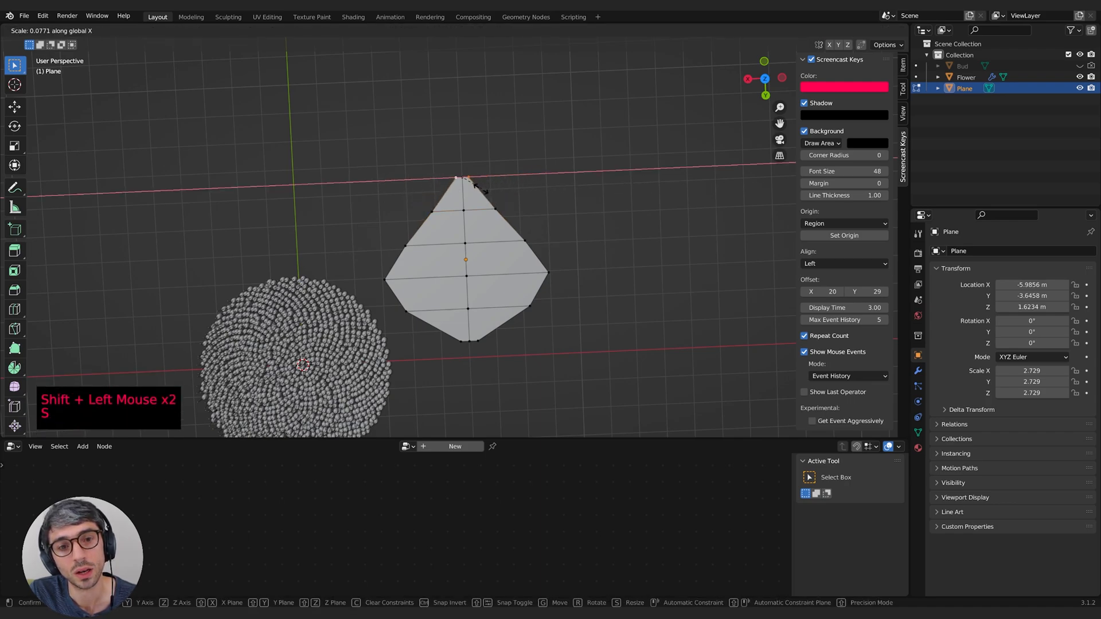
pyautogui.click(468, 182)
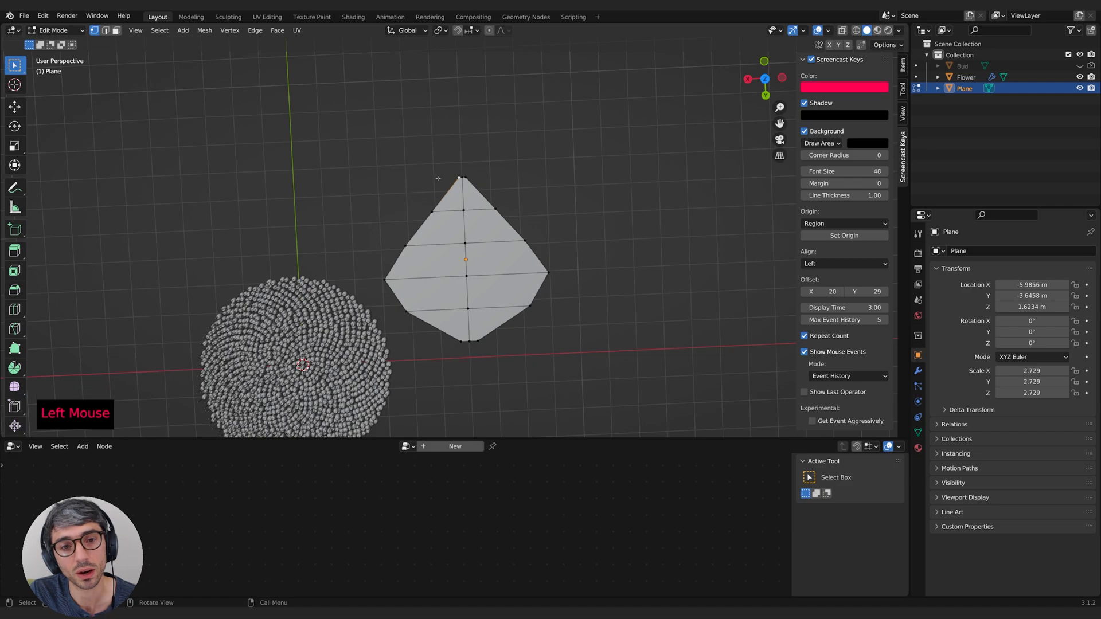
# Step: Move the far tip's middle vertex outward along Y by about 0.095 m to sharpen the point
pyautogui.press('g')
pyautogui.press('y')
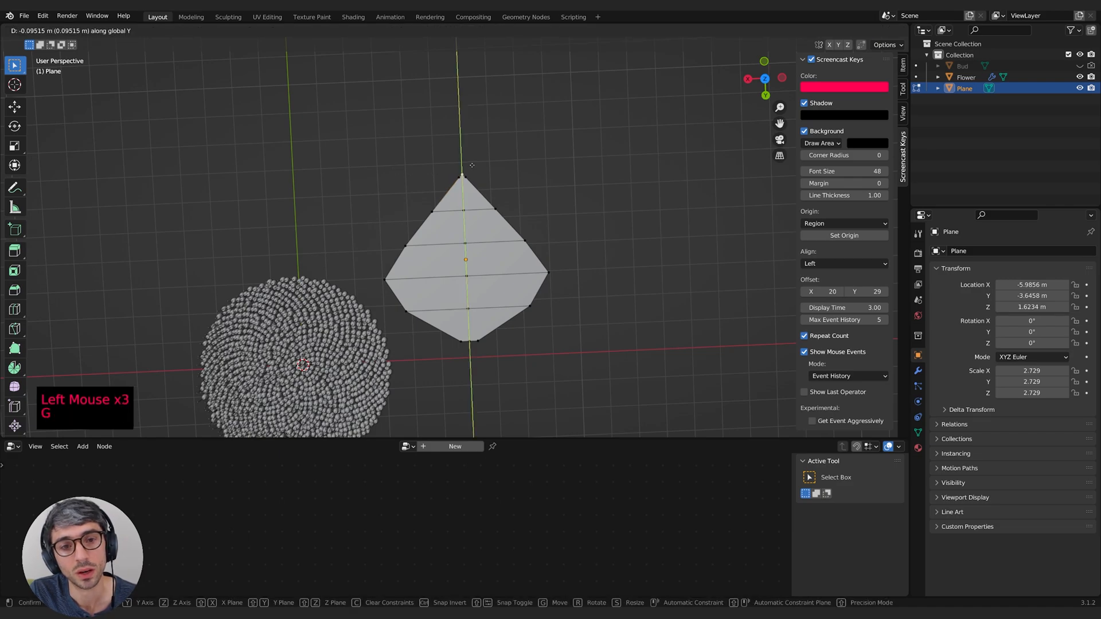
pyautogui.click(472, 164)
pyautogui.keyDown('shift'); pyautogui.moveTo(479, 161); pyautogui.dragTo(516, 141, button='middle'); pyautogui.keyUp('shift')
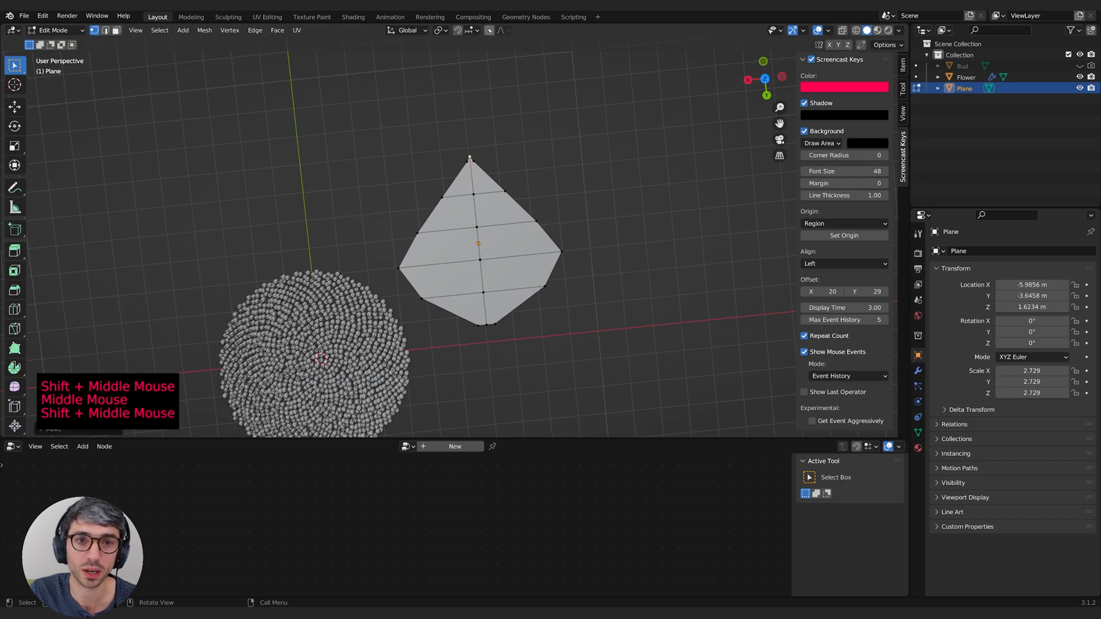
# Step: Stretch the far tip further outward along Y using smooth proportional editing
pyautogui.click(469, 157)
pyautogui.press('g')
pyautogui.scroll(-12, 549, 174)
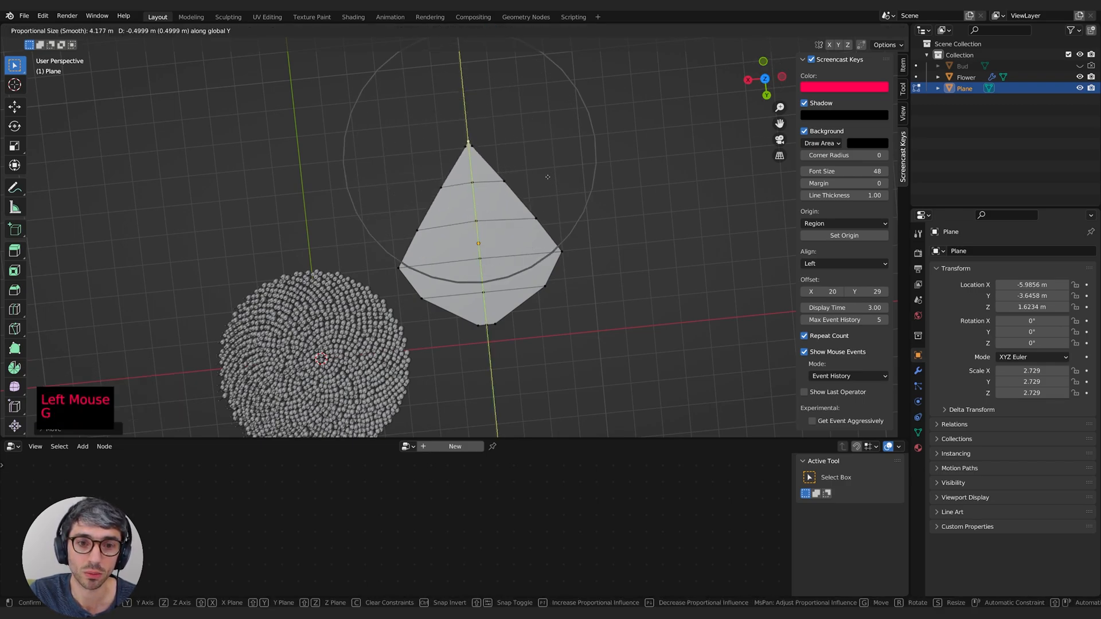
pyautogui.click(519, 98)
pyautogui.keyDown('shift'); pyautogui.moveTo(519, 100); pyautogui.dragTo(512, 119, button='middle'); pyautogui.keyUp('shift')
# Step: Bevel the lengthwise centre edge loop with two segments and a width of about 0.02 m
pyautogui.moveTo(557, 159); pyautogui.dragTo(655, 142, button='middle')
pyautogui.keyDown('alt'); pyautogui.click(481, 244); pyautogui.keyUp('alt')
pyautogui.moveTo(565, 249); pyautogui.dragTo(545, 233, button='middle')
pyautogui.hotkey('ctrl', 'b')
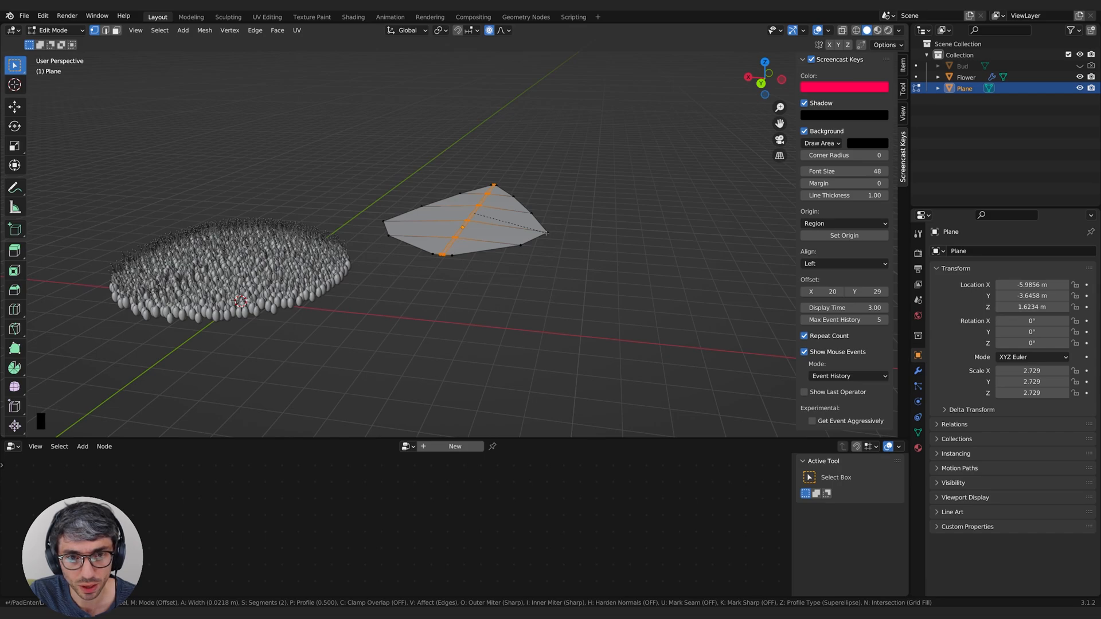
pyautogui.click(547, 232)
# Step: Select the middle edge loop of the beveled strip and shift it slightly along Z with proportional editing off
pyautogui.moveTo(547, 234); pyautogui.dragTo(549, 299, button='middle')
pyautogui.scroll(1, 557, 277)
pyautogui.keyDown('alt'); pyautogui.click(463, 270); pyautogui.keyUp('alt')
pyautogui.moveTo(512, 250)
pyautogui.keyDown('shift'); pyautogui.mouseDown(button='middle')
pyautogui.moveTo(504, 266)
pyautogui.moveTo(521, 265)
pyautogui.mouseUp(button='middle'); pyautogui.keyUp('shift')
pyautogui.press('g')
pyautogui.press('Escape')
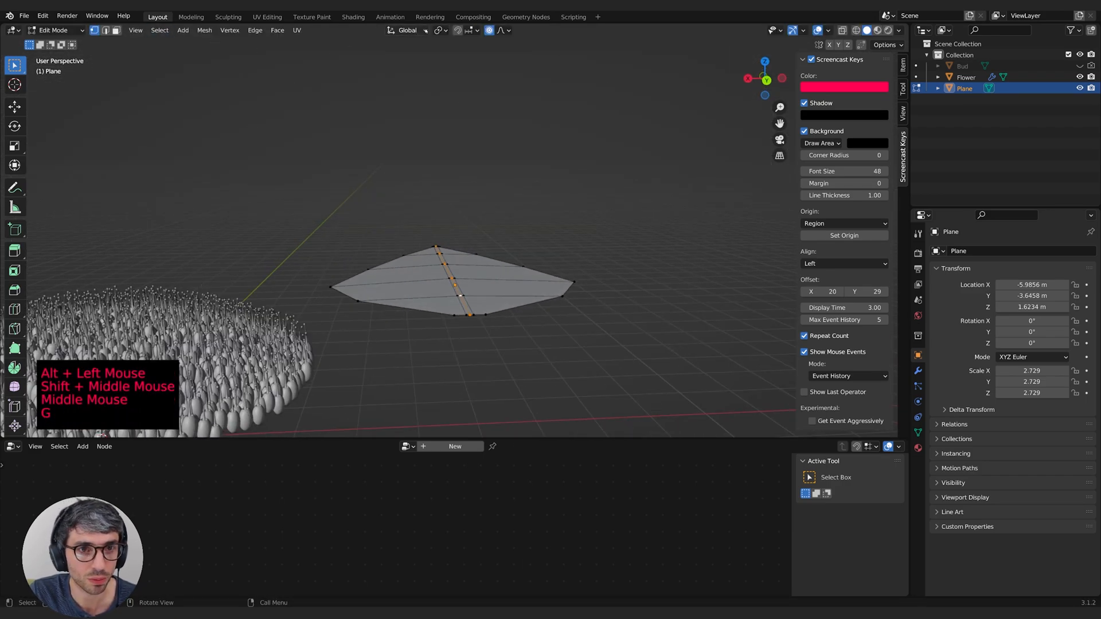
pyautogui.click(505, 171)
pyautogui.press('g')
pyautogui.press('z')
pyautogui.click(505, 173)
# Step: Raise the central loop along Z with smooth proportional editing so the petal arches, and check the shape in Object Mode
pyautogui.moveTo(519, 225); pyautogui.dragTo(507, 211, button='middle')
pyautogui.moveTo(465, 268); pyautogui.dragTo(456, 273, button='middle')
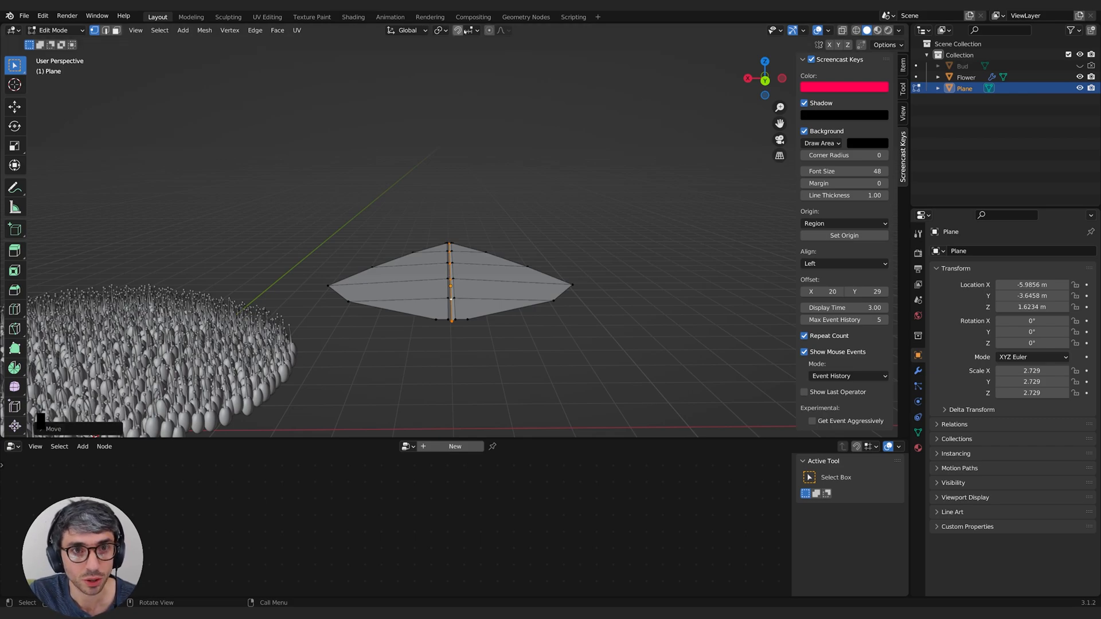
pyautogui.press('g')
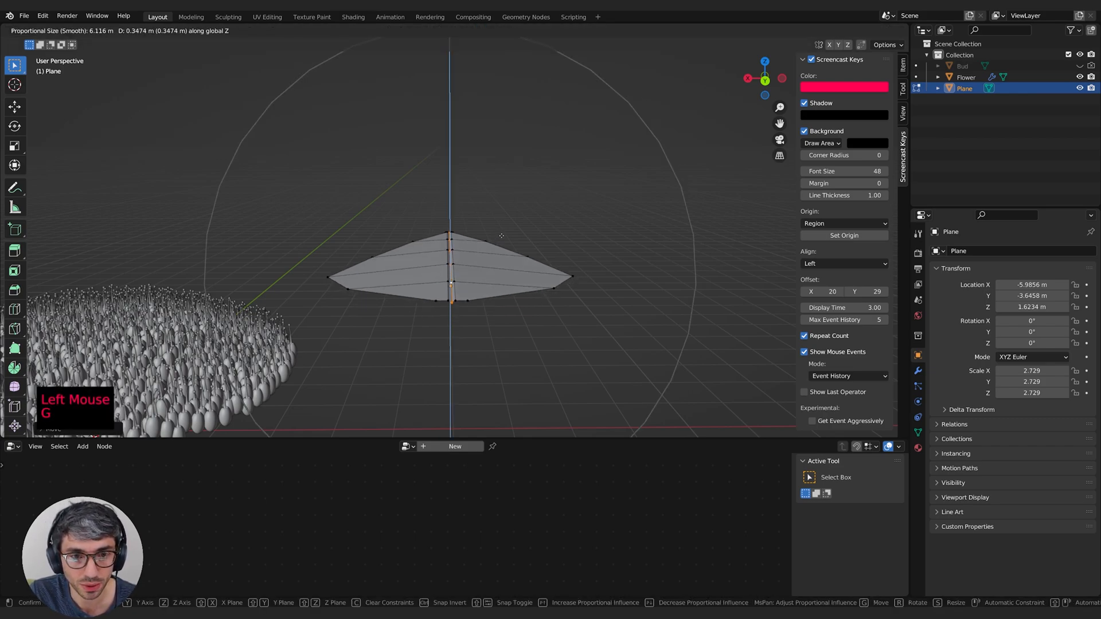
pyautogui.click(504, 228)
pyautogui.moveTo(504, 228); pyautogui.dragTo(491, 183, button='middle')
pyautogui.moveTo(520, 404); pyautogui.dragTo(517, 353, button='middle')
pyautogui.moveTo(421, 286); pyautogui.dragTo(481, 355, button='middle')
pyautogui.moveTo(447, 258); pyautogui.dragTo(493, 246, button='middle')
pyautogui.press('Tab')
pyautogui.press('Tab')
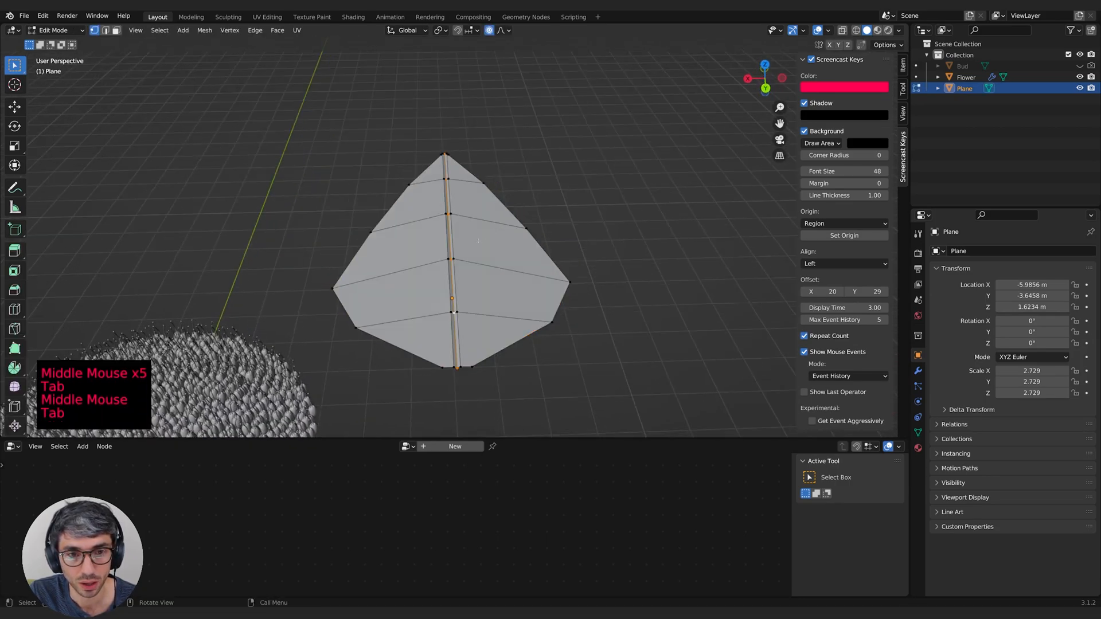
# Step: Add one centred lengthwise loop cut to each half of the petal
pyautogui.hotkey('ctrl', 'r')
pyautogui.click(398, 314)
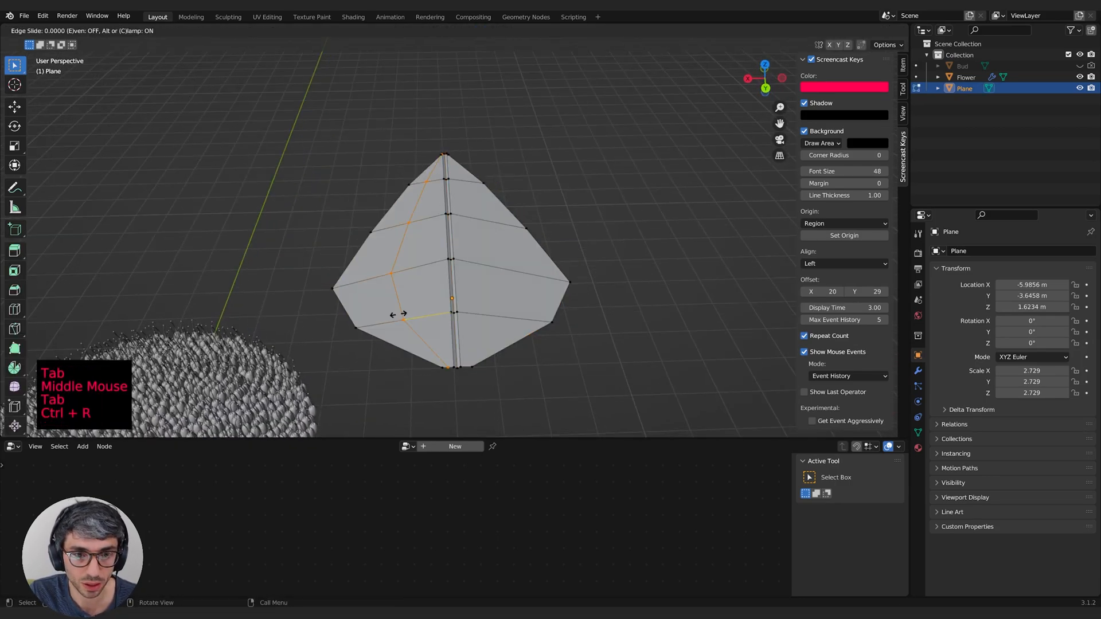
pyautogui.rightClick(398, 314)
pyautogui.hotkey('ctrl', 'r')
pyautogui.click(521, 300)
pyautogui.rightClick(521, 300)
# Step: Adjust the height of the petal's outer edge loop along Z to curve its cross-section
pyautogui.moveTo(523, 300); pyautogui.dragTo(493, 243, button='middle')
pyautogui.moveTo(554, 284); pyautogui.dragTo(519, 238, button='middle')
pyautogui.press('g')
pyautogui.press('z')
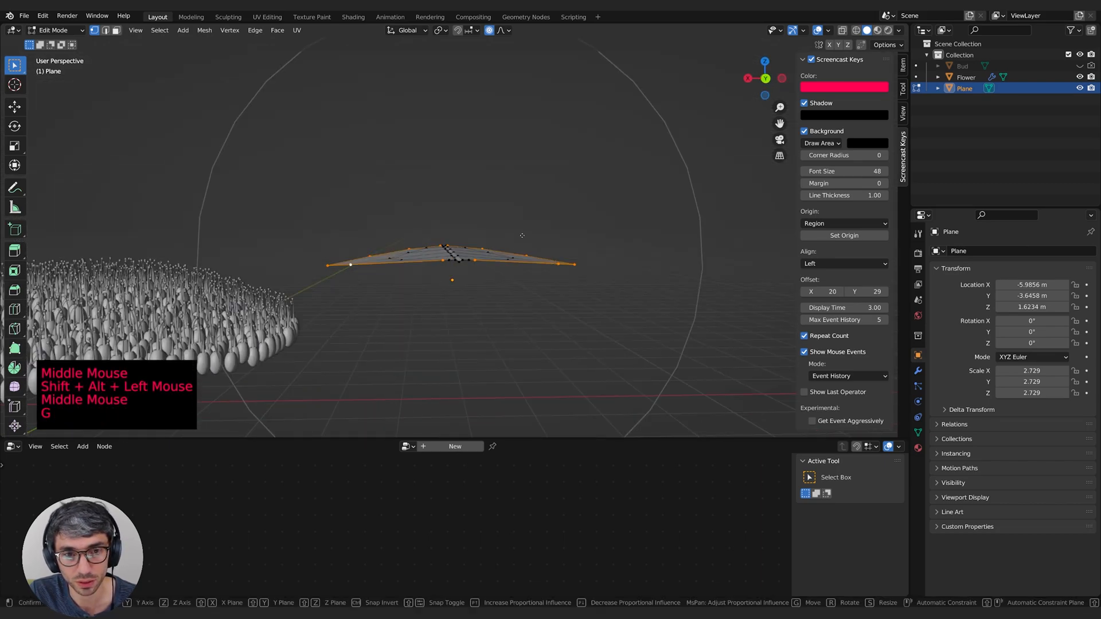
pyautogui.click(522, 236)
pyautogui.press('g')
pyautogui.press('z')
pyautogui.click(555, 174)
# Step: Apply smooth shading to the petal object
pyautogui.moveTo(554, 174); pyautogui.dragTo(584, 210, button='middle')
pyautogui.click(584, 210)
pyautogui.press('a')
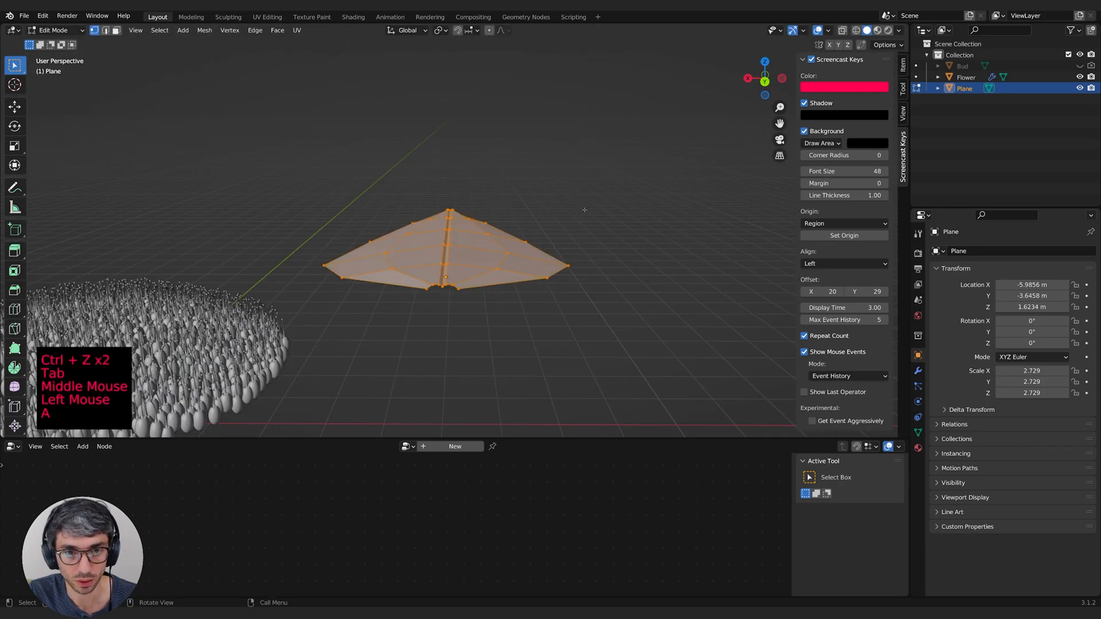
pyautogui.press('r')
pyautogui.press('Tab')
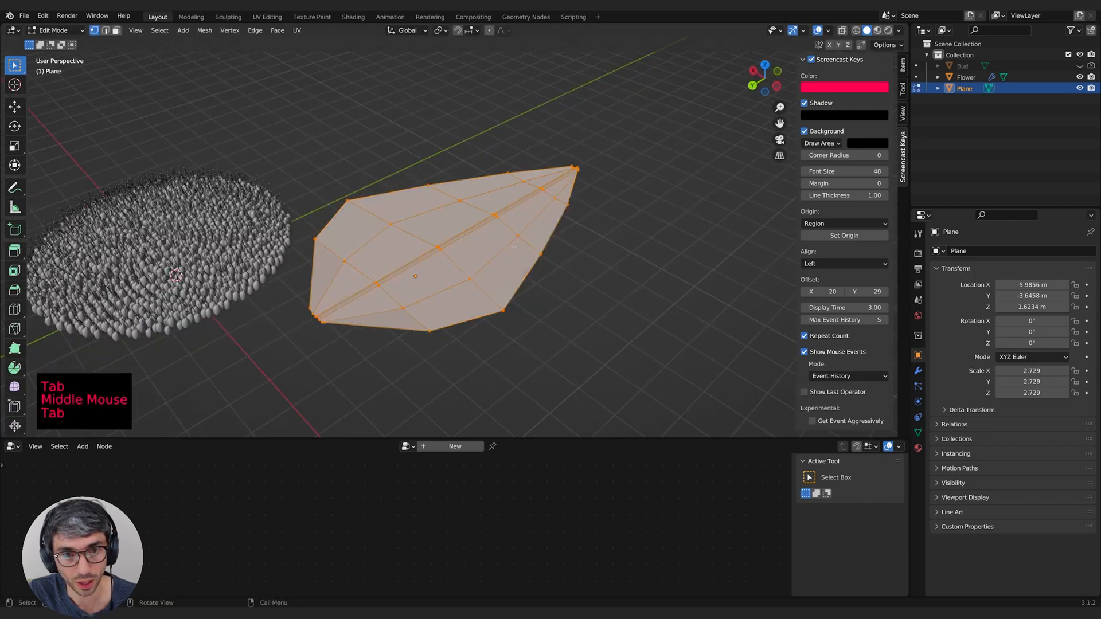
pyautogui.moveTo(511, 252)
pyautogui.mouseDown(button='middle')
pyautogui.moveTo(568, 207)
pyautogui.moveTo(565, 234)
pyautogui.moveTo(590, 285)
pyautogui.moveTo(596, 241)
pyautogui.mouseUp(button='middle')
pyautogui.press('Tab')
pyautogui.rightClick(483, 246)
pyautogui.click(483, 246)
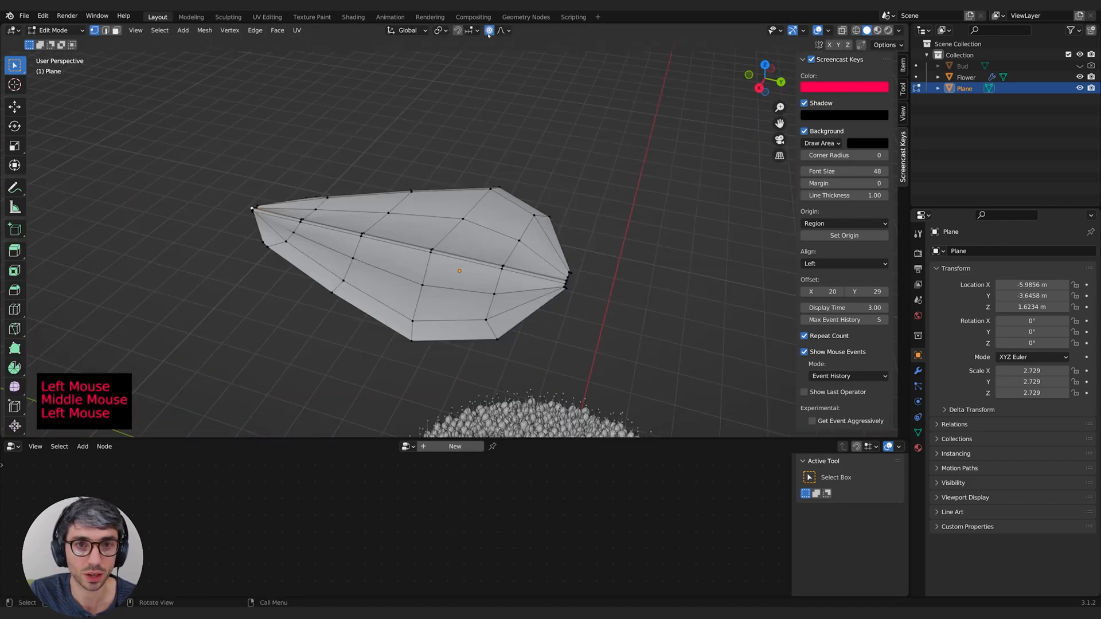
# Step: Rotate the petal's pointed tip with a large proportional editing radius to bend the petal along its length
pyautogui.moveTo(483, 201); pyautogui.dragTo(511, 131, button='middle')
pyautogui.keyDown('shift'); pyautogui.moveTo(510, 131); pyautogui.dragTo(535, 198, button='middle'); pyautogui.keyUp('shift')
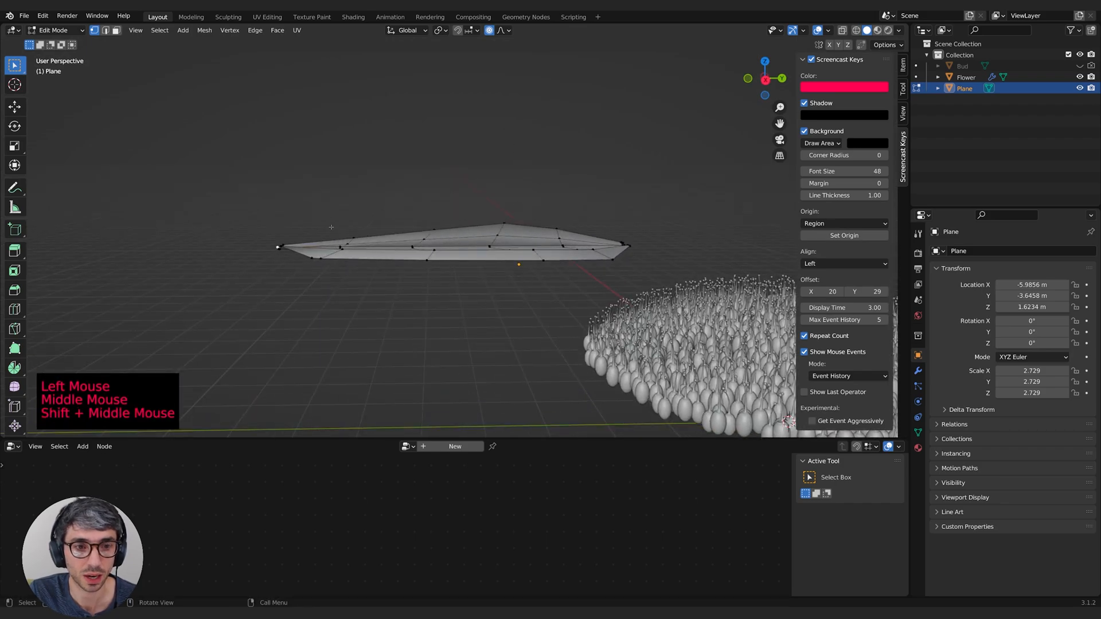
pyautogui.doubleClick(280, 247)
pyautogui.press('r')
pyautogui.scroll(-15, 397, 207)
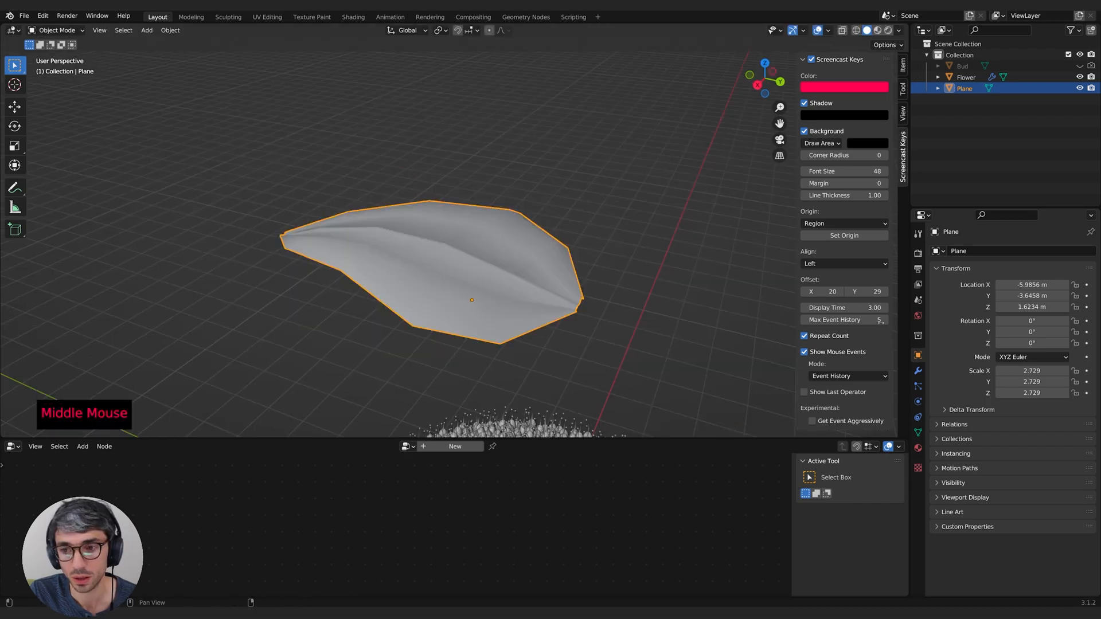
# Step: Add a Subdivision Surface modifier to the petal
pyautogui.click(919, 371)
pyautogui.click(940, 251)
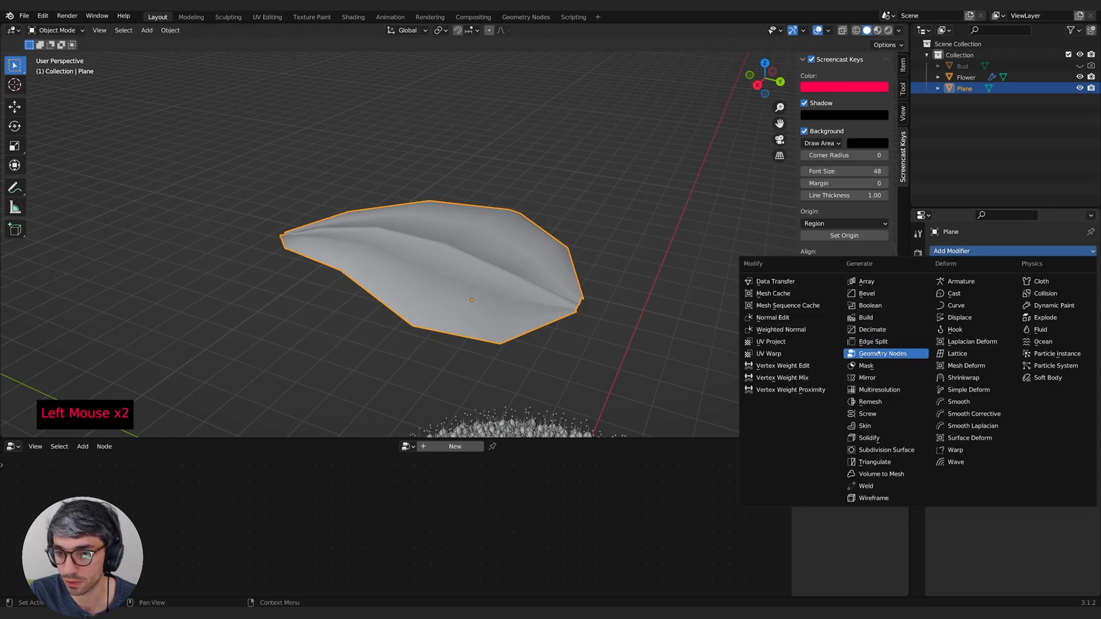
pyautogui.click(886, 451)
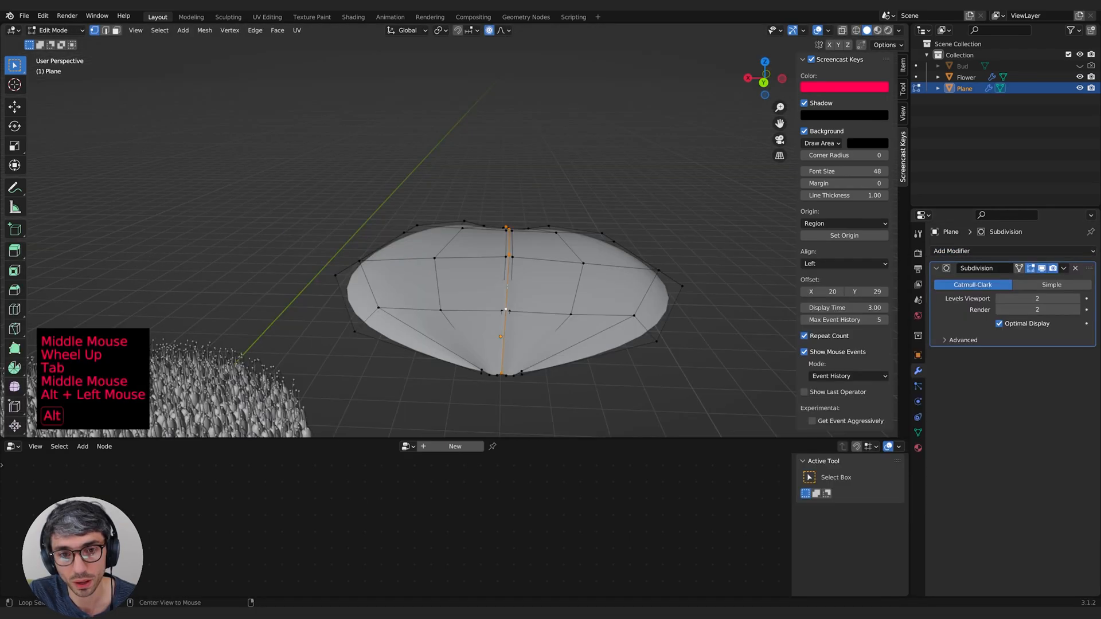
# Step: Grow the centre loop selection to the whole midrib strip and lower it along Z with proportional editing off
pyautogui.moveTo(401, 258); pyautogui.dragTo(436, 253, button='middle')
pyautogui.press('ctrl+KP_Add')
pyautogui.moveTo(674, 304); pyautogui.dragTo(657, 227, button='middle')
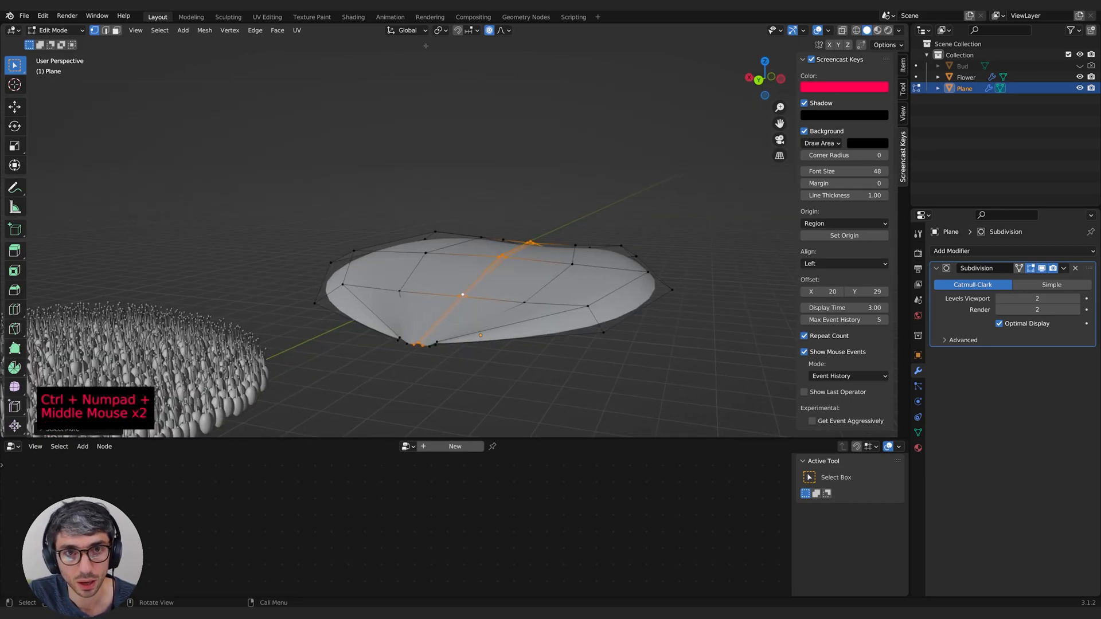
pyautogui.moveTo(570, 117); pyautogui.dragTo(561, 136, button='middle')
pyautogui.press('g')
pyautogui.press('z')
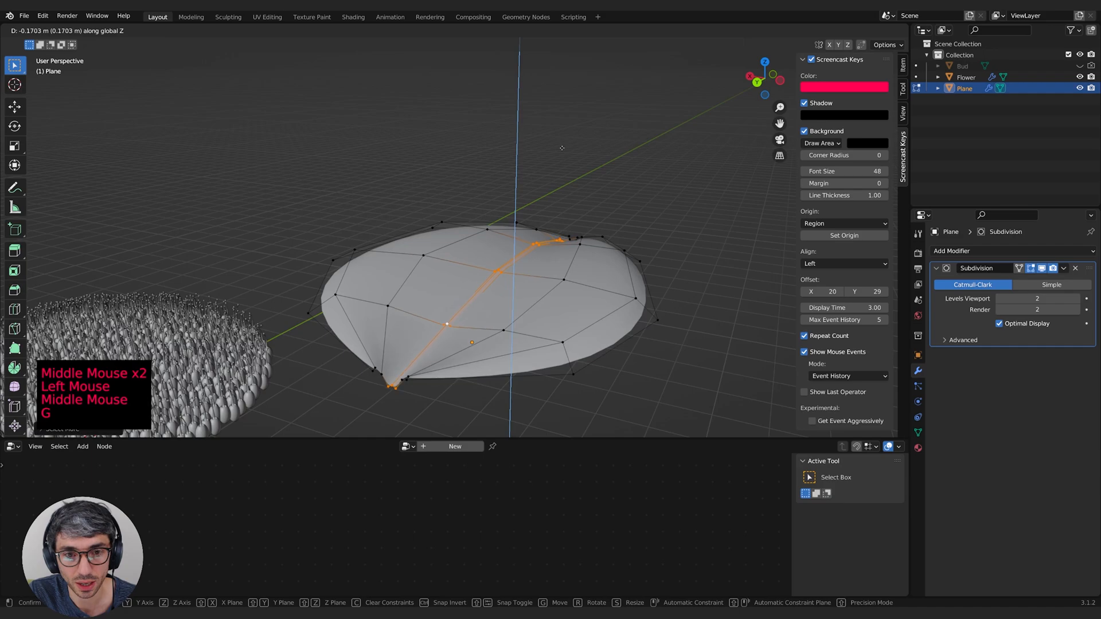
pyautogui.press('g')
pyautogui.press('z')
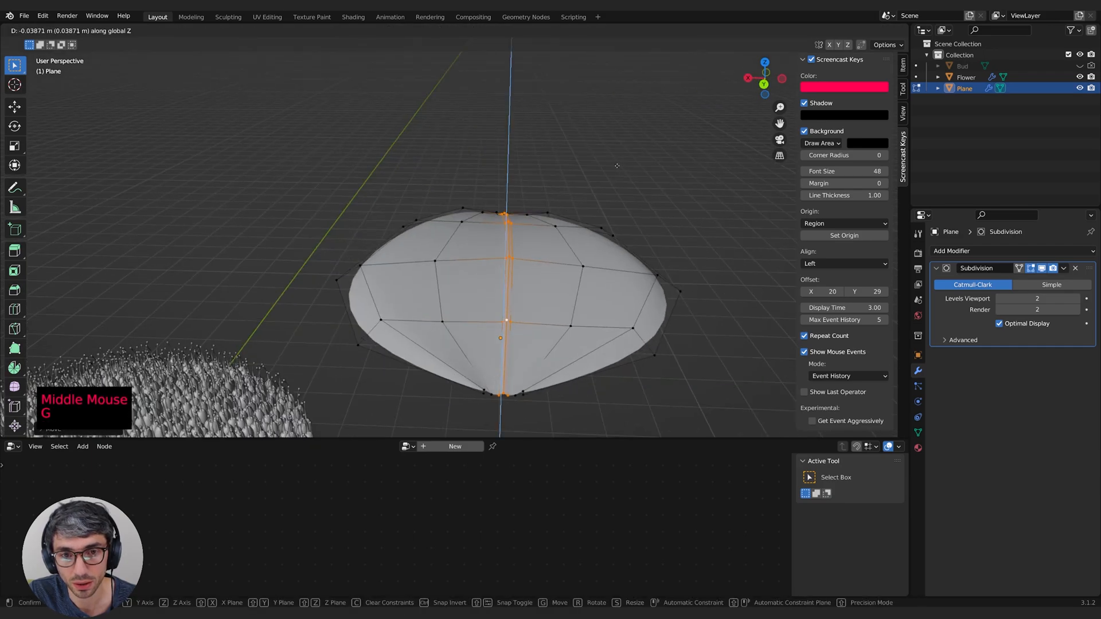
pyautogui.click(615, 174)
# Step: Select the petal's central edge loop and lower it along global Z by about 0.28 m to crease the midrib
pyautogui.keyDown('alt'); pyautogui.click(508, 246); pyautogui.keyUp('alt')
pyautogui.moveTo(508, 245); pyautogui.dragTo(435, 278, button='middle')
pyautogui.press('g')
pyautogui.press('z')
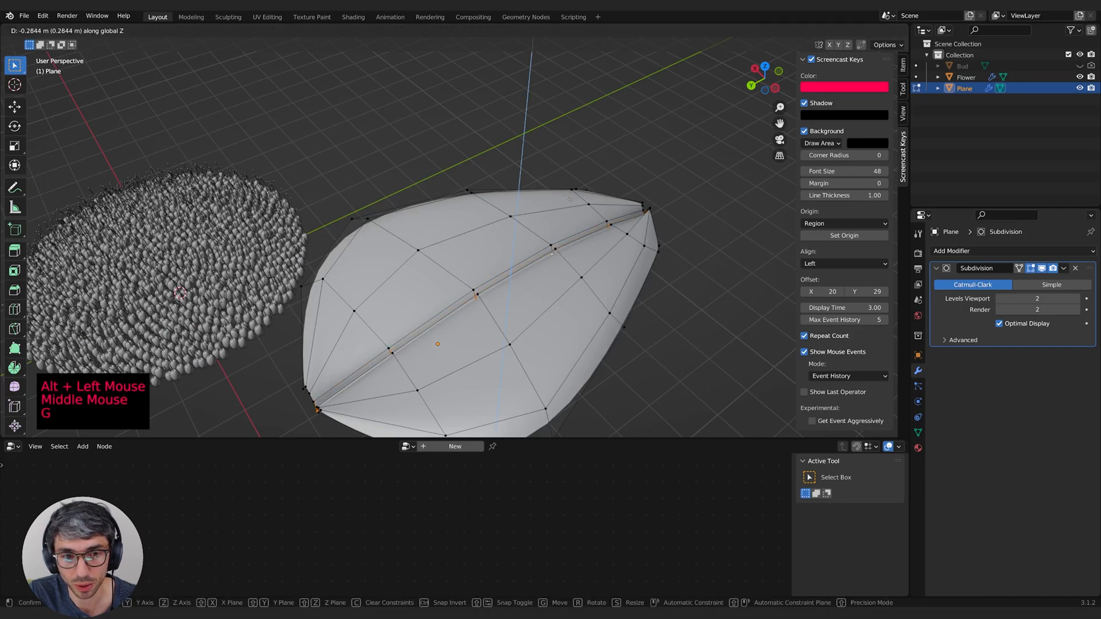
pyautogui.click(570, 199)
pyautogui.press('Tab')
pyautogui.moveTo(570, 199); pyautogui.dragTo(480, 192, button='middle')
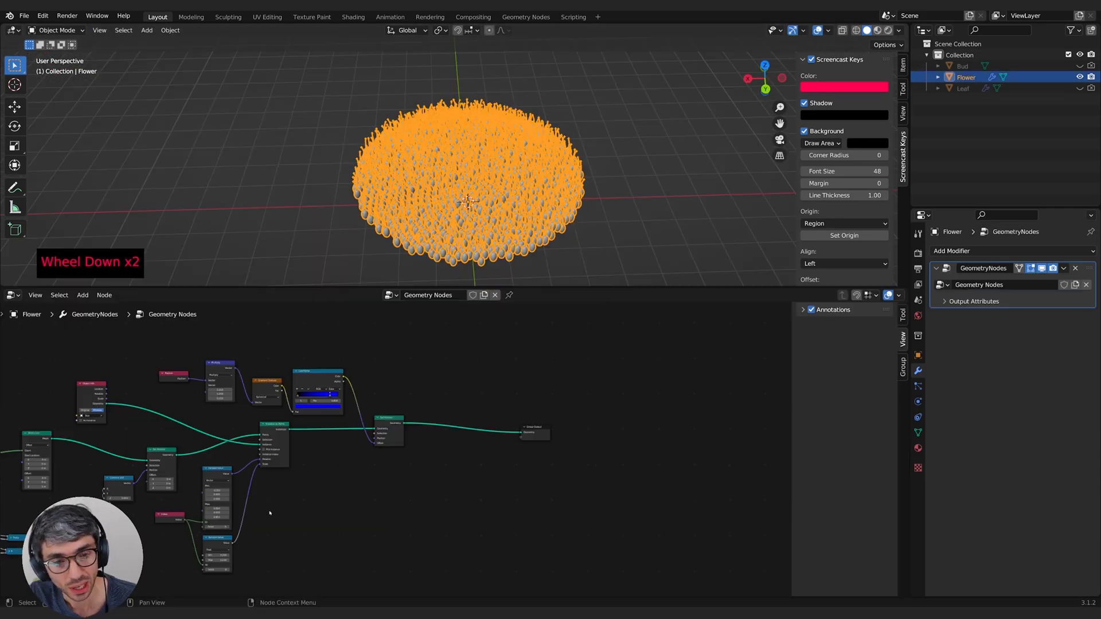
# Step: Collapse the Mesh Line node in the Flower node tree and line it up with the number of points node
pyautogui.moveTo(375, 488); pyautogui.dragTo(610, 488, button='middle')
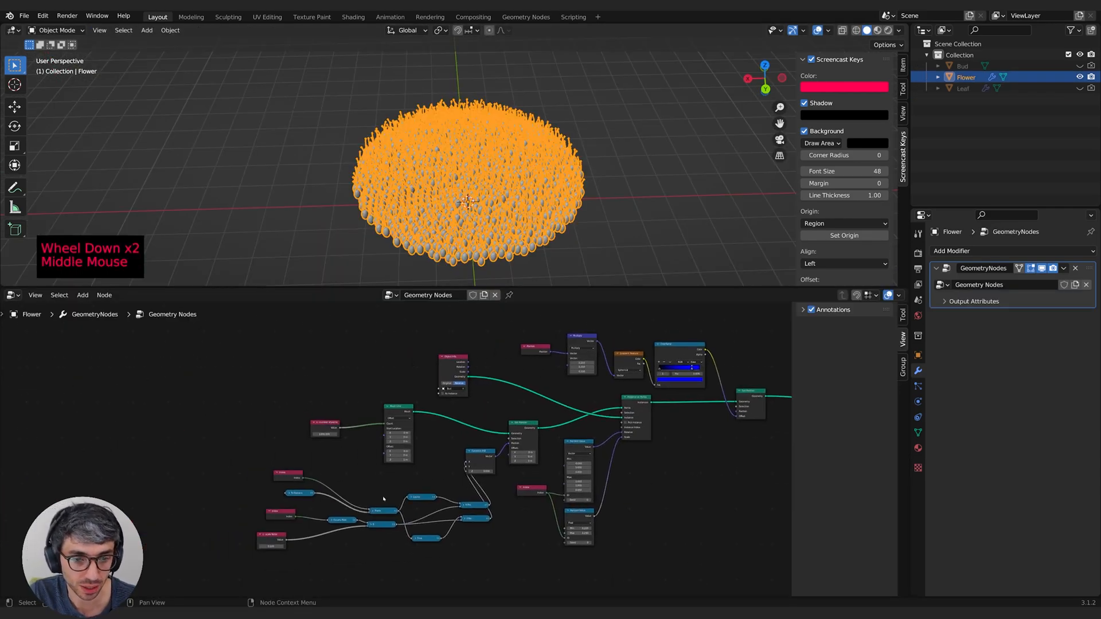
pyautogui.scroll(3, 385, 500)
pyautogui.moveTo(351, 552); pyautogui.dragTo(390, 415, button='middle')
pyautogui.scroll(-1, 394, 436)
pyautogui.moveTo(390, 416); pyautogui.dragTo(390, 405, button='middle')
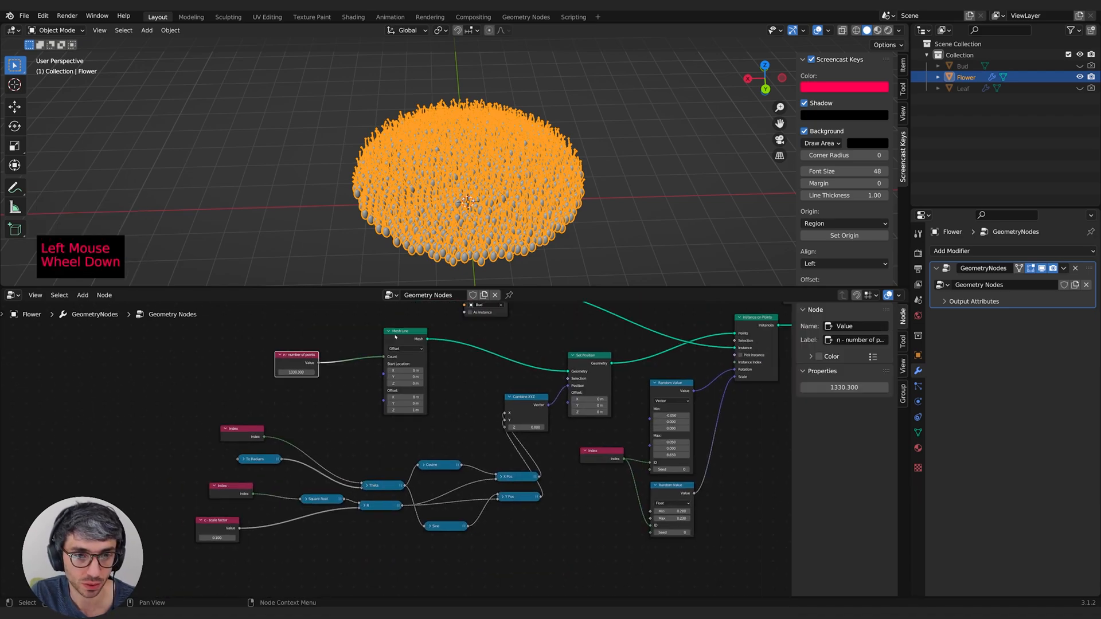
pyautogui.click(393, 332)
pyautogui.click(388, 331)
pyautogui.moveTo(413, 338); pyautogui.dragTo(382, 340, button='middle')
pyautogui.moveTo(375, 327); pyautogui.dragTo(376, 351)
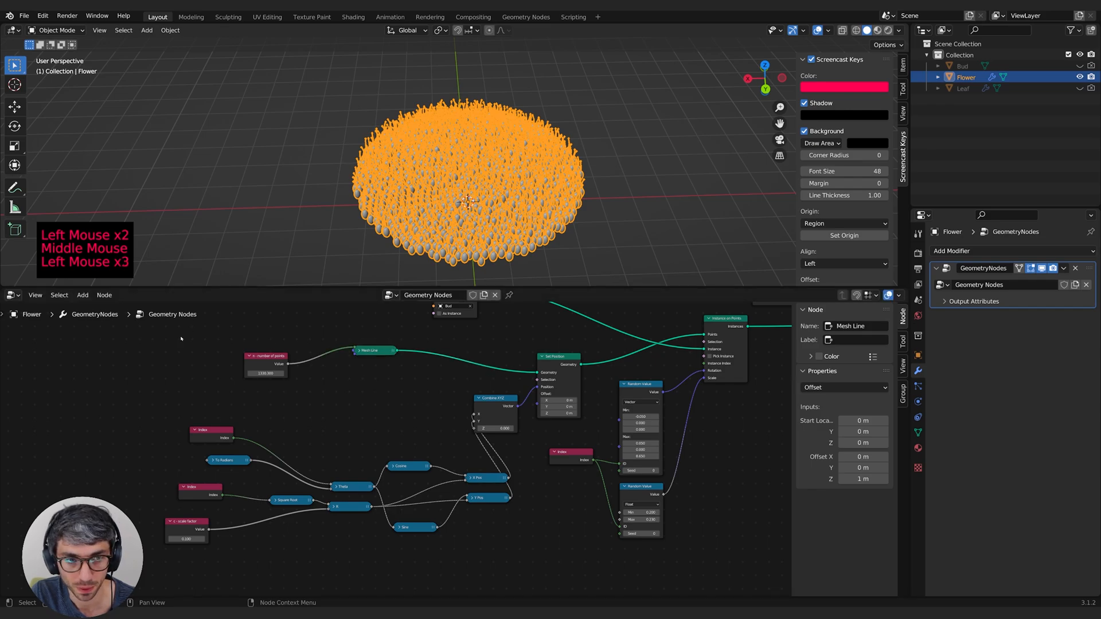
# Step: Duplicate the spiral position nodes together with Set Position, Instance on Points and both Random Value nodes
pyautogui.moveTo(95, 340); pyautogui.dragTo(391, 563)
pyautogui.press('b')
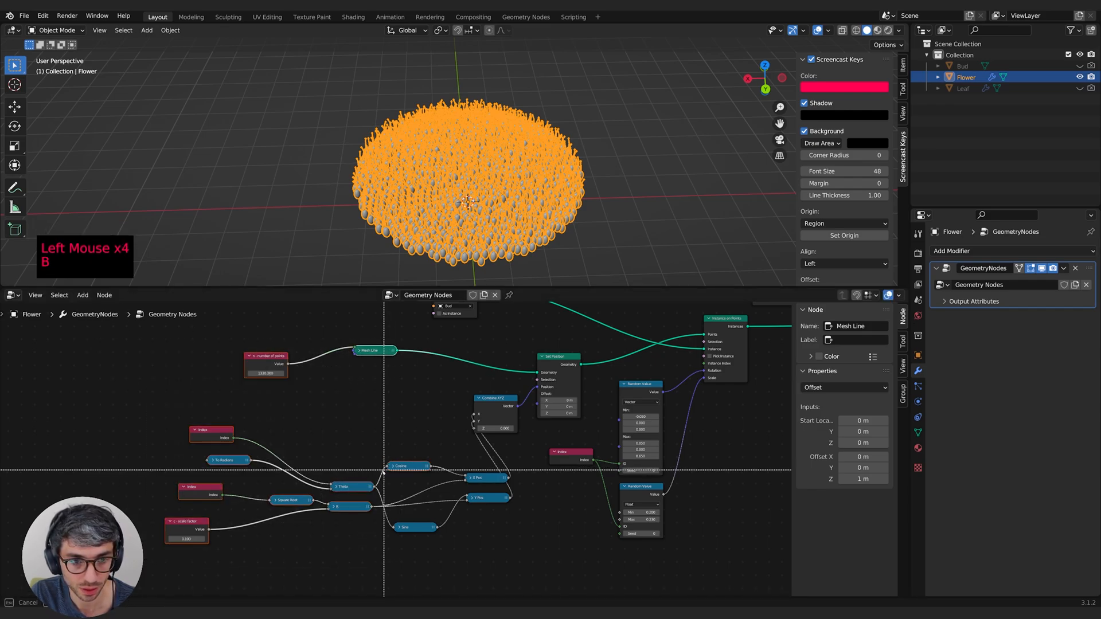
pyautogui.moveTo(409, 515); pyautogui.dragTo(433, 539)
pyautogui.press('b')
pyautogui.moveTo(468, 459); pyautogui.dragTo(512, 540)
pyautogui.press('b')
pyautogui.moveTo(478, 387); pyautogui.dragTo(498, 412)
pyautogui.keyDown('shift'); pyautogui.click(562, 355); pyautogui.keyUp('shift')
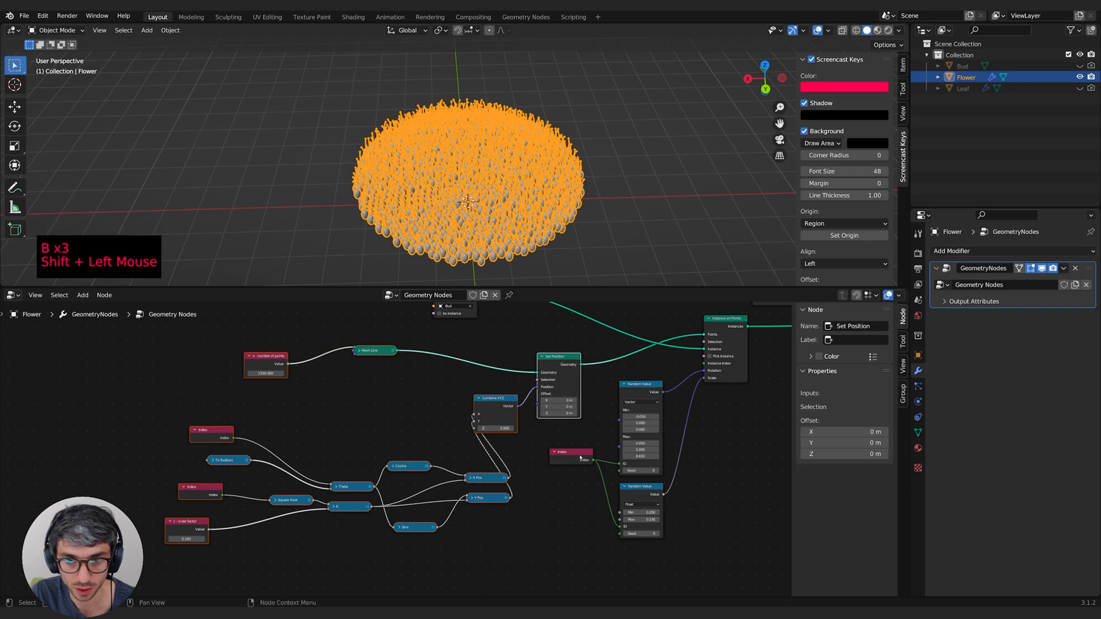
pyautogui.press('shift')
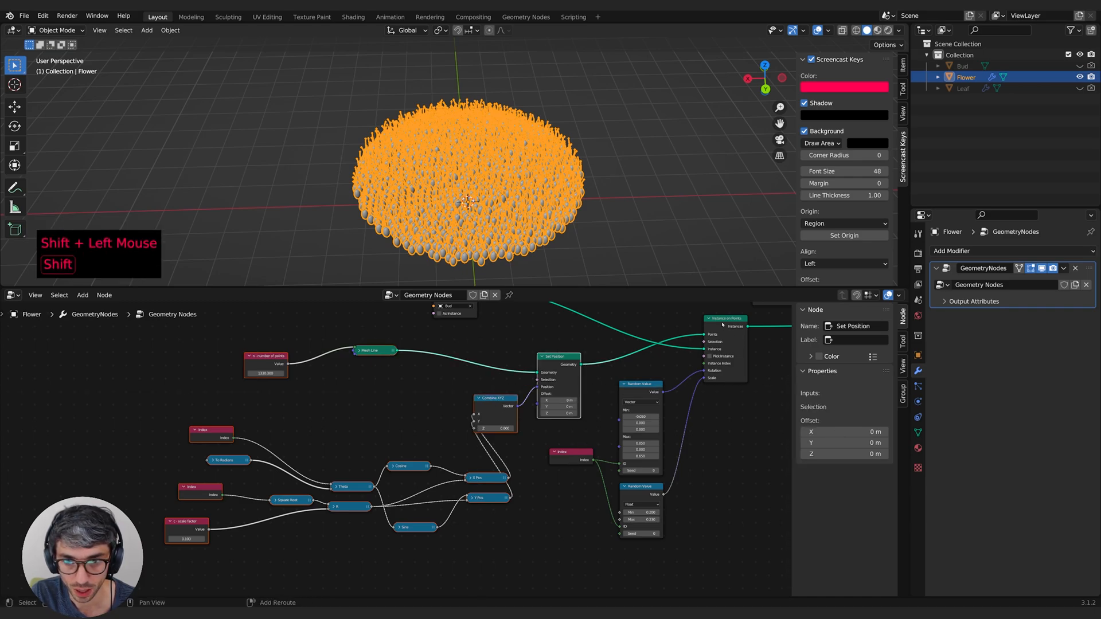
pyautogui.keyDown('shift'); pyautogui.click(728, 325); pyautogui.keyUp('shift')
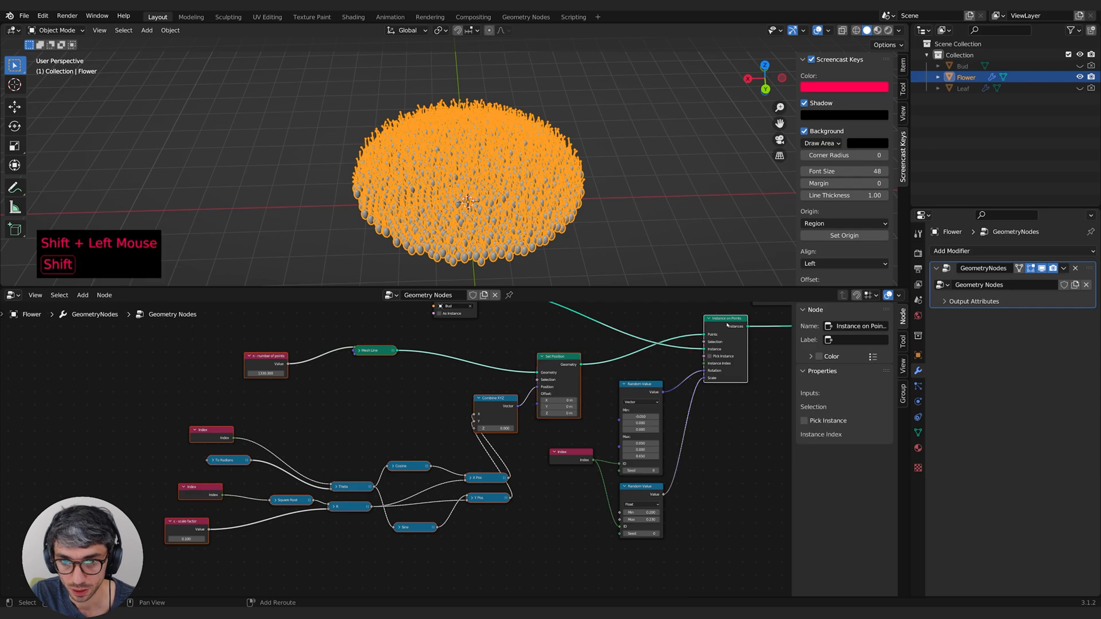
pyautogui.keyDown('shift'); pyautogui.click(649, 391); pyautogui.keyUp('shift')
pyautogui.keyDown('shift'); pyautogui.click(641, 487); pyautogui.keyUp('shift')
pyautogui.scroll(-2, 638, 408)
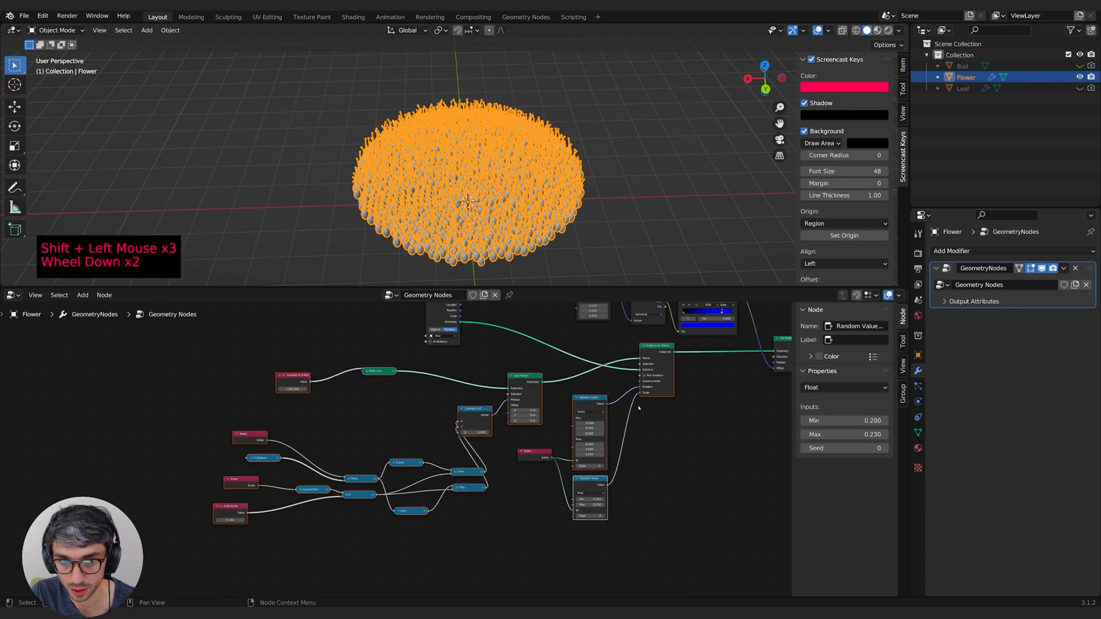
pyautogui.moveTo(718, 431); pyautogui.dragTo(628, 323, button='middle')
pyautogui.hotkey('shift', 'd')
pyautogui.click(739, 467)
# Step: Arrange the duplicated spiral nodes in free space beside the original bud network
pyautogui.moveTo(655, 432); pyautogui.dragTo(359, 396, button='middle')
pyautogui.press('g')
pyautogui.click(605, 337)
pyautogui.keyDown('shift'); pyautogui.moveTo(603, 335); pyautogui.dragTo(462, 413, button='middle'); pyautogui.keyUp('shift')
pyautogui.click(499, 392)
# Step: Set the duplicated number of points value to 10 and expand the duplicated Mesh Line node
pyautogui.keyDown('shift'); pyautogui.moveTo(519, 383); pyautogui.dragTo(551, 381, button='middle'); pyautogui.keyUp('shift')
pyautogui.scroll(3, 551, 380)
pyautogui.keyDown('shift'); pyautogui.moveTo(585, 313); pyautogui.dragTo(551, 380, button='middle'); pyautogui.keyUp('shift')
pyautogui.click(353, 434)
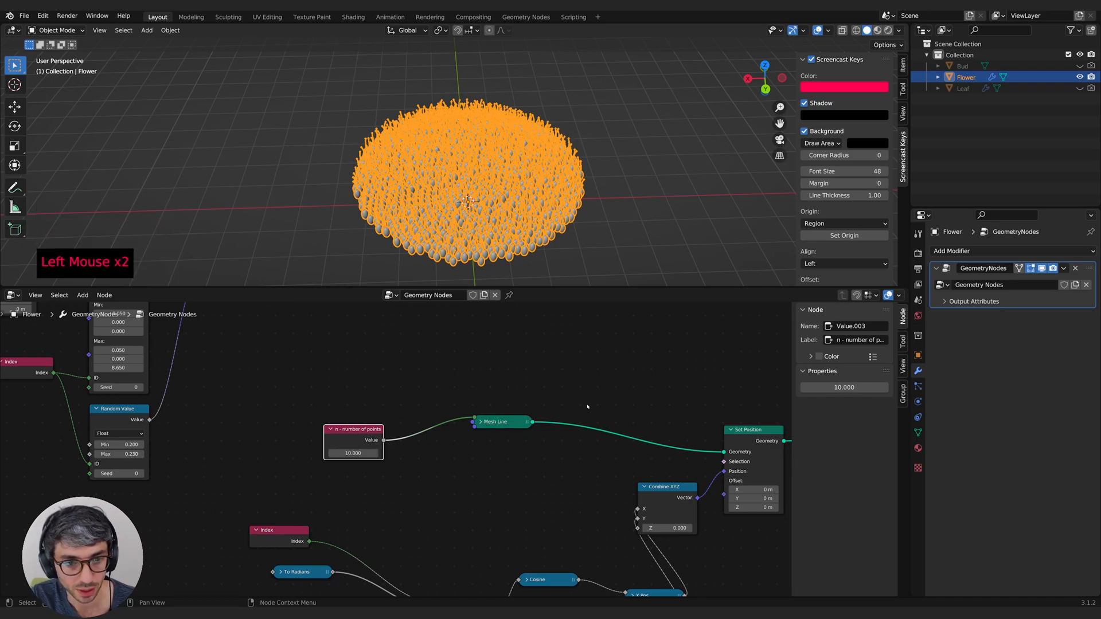
pyautogui.moveTo(514, 493); pyautogui.dragTo(403, 483, button='middle')
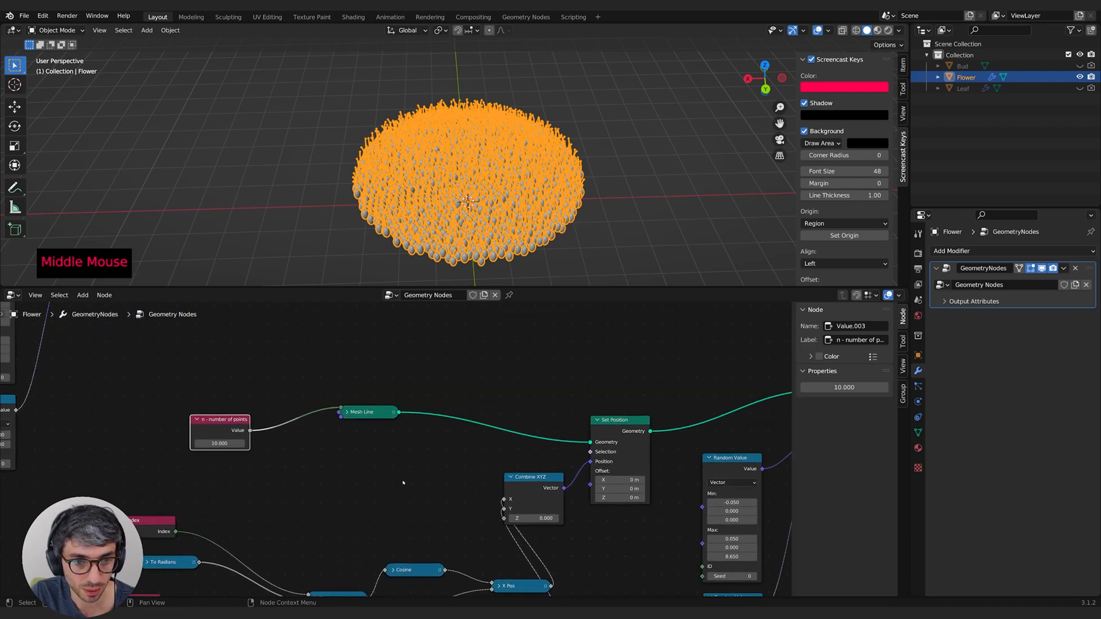
pyautogui.click(347, 412)
pyautogui.moveTo(367, 412); pyautogui.dragTo(339, 404)
# Step: Add an Object Info node for the Leaf object and link its geometry to the duplicated Instance on Points node's Instance input
pyautogui.moveTo(552, 415); pyautogui.dragTo(401, 434, button='middle')
pyautogui.moveTo(399, 428); pyautogui.dragTo(206, 494, button='middle')
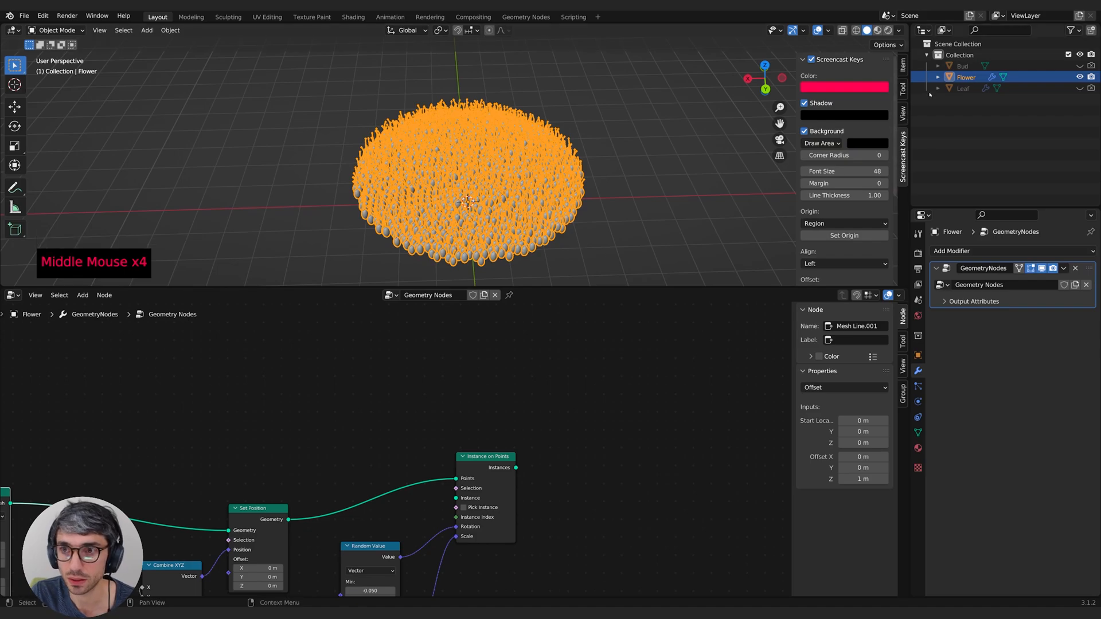
pyautogui.moveTo(417, 421); pyautogui.dragTo(445, 418, button='middle')
pyautogui.hotkey('shift', 'a')
pyautogui.hotkey('shift', 'a')
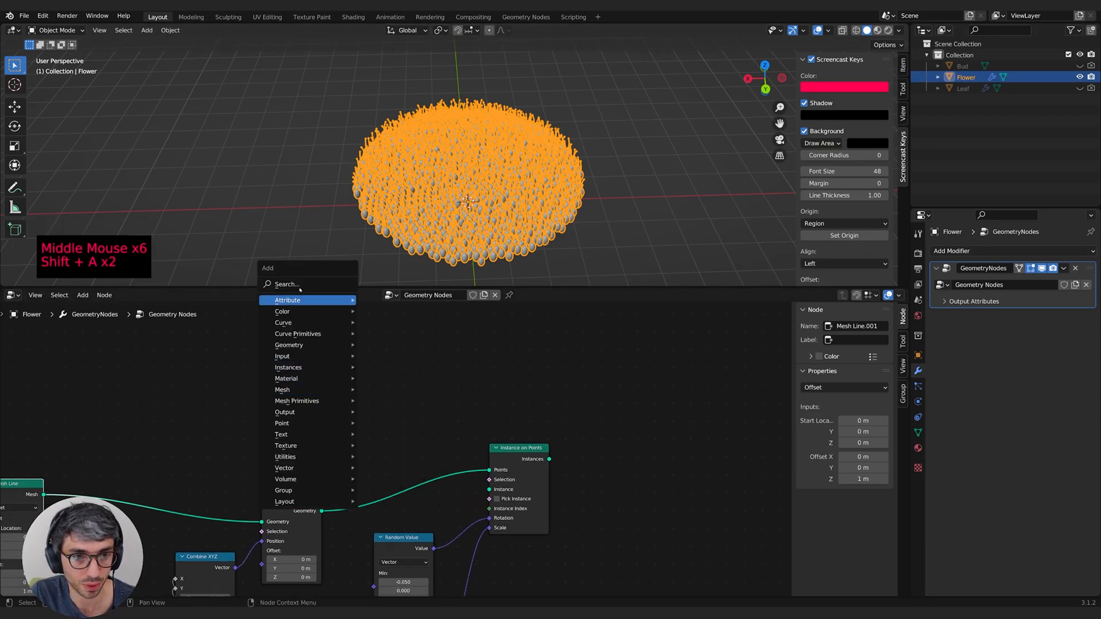
pyautogui.click(299, 285)
pyautogui.write('o')
pyautogui.press('Return')
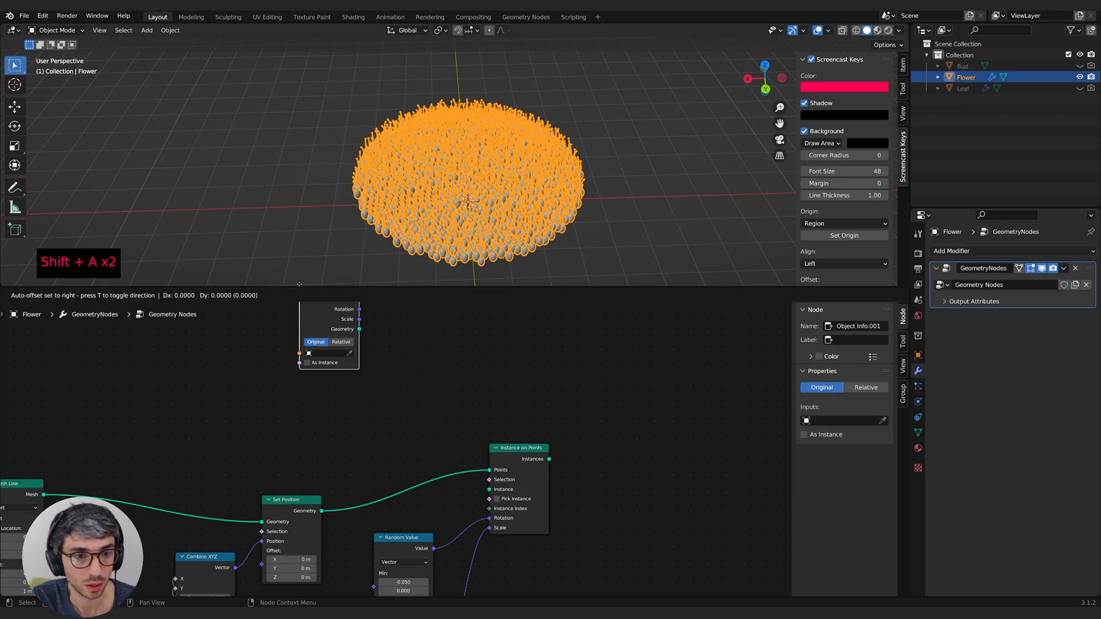
pyautogui.click(309, 378)
pyautogui.click(340, 445)
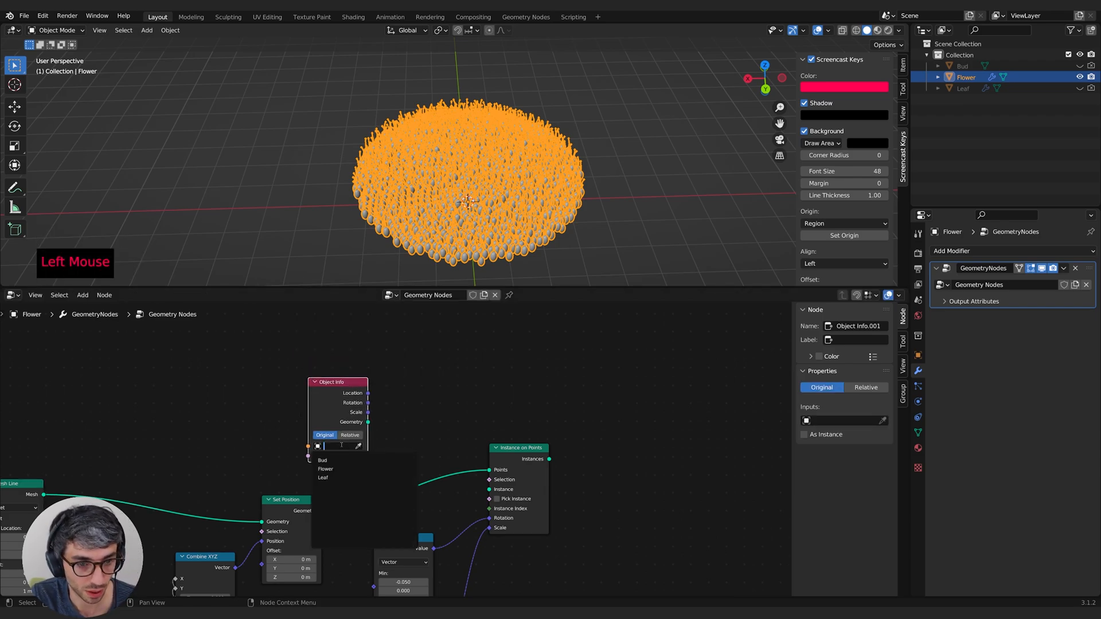
pyautogui.click(346, 478)
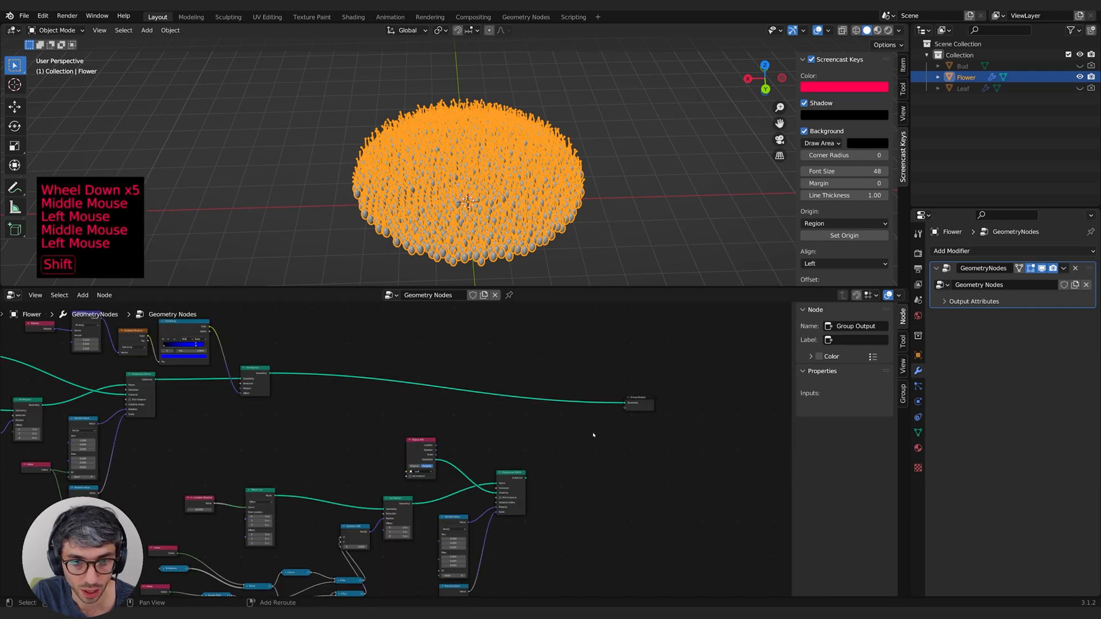
# Step: Insert a Join Geometry node before the Group Output and link the leaf instances into it alongside the buds
pyautogui.hotkey('shift', 'a')
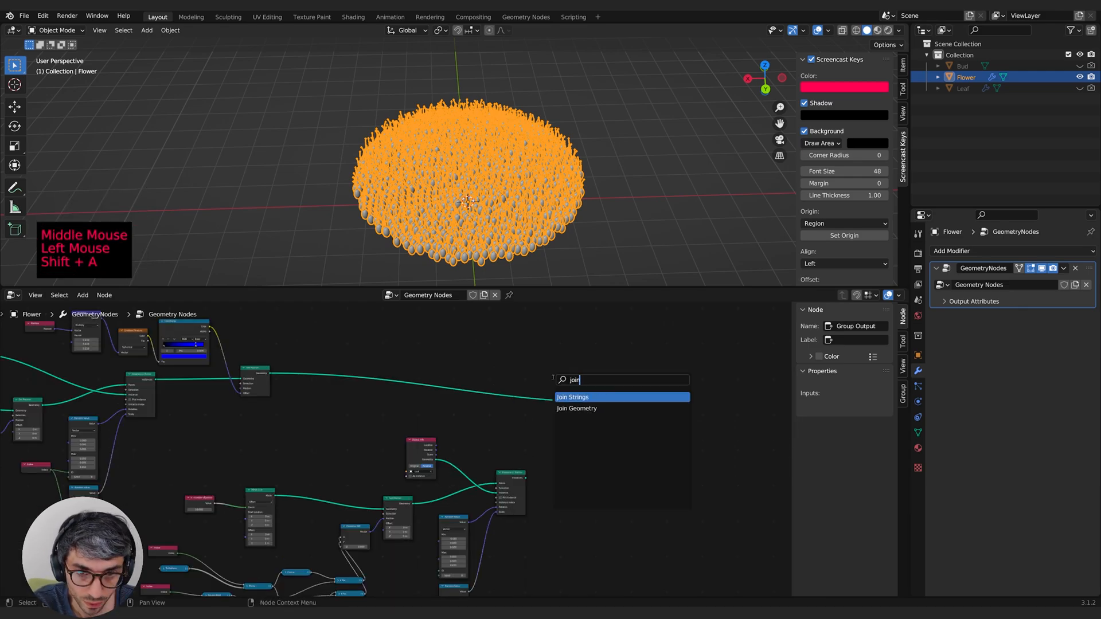
pyautogui.write('join')
pyautogui.press('Down')
pyautogui.press('Return')
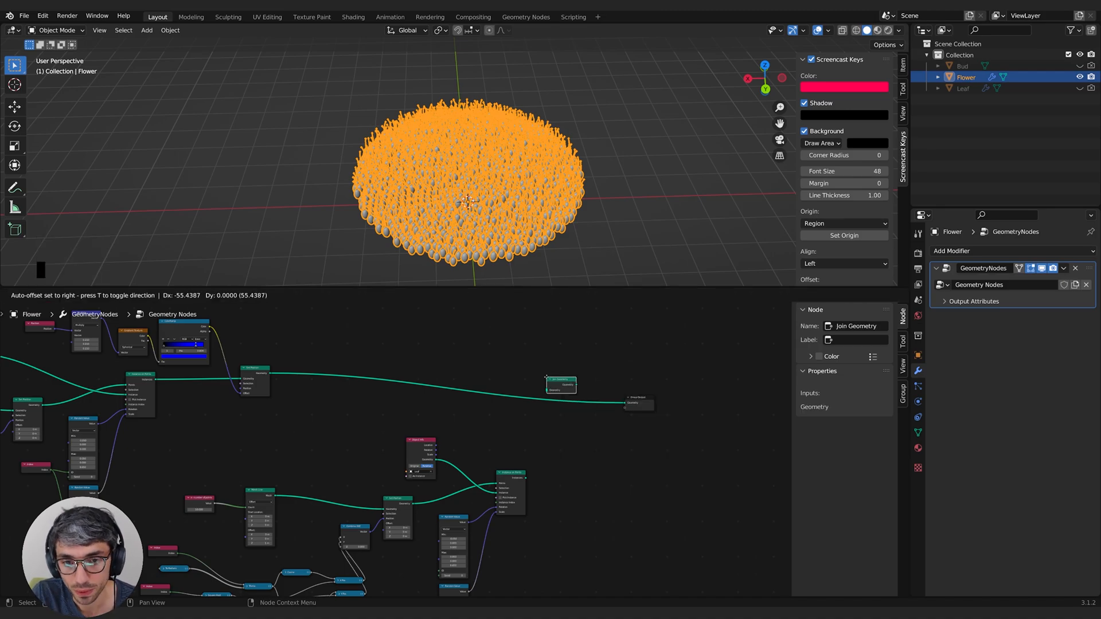
pyautogui.click(553, 398)
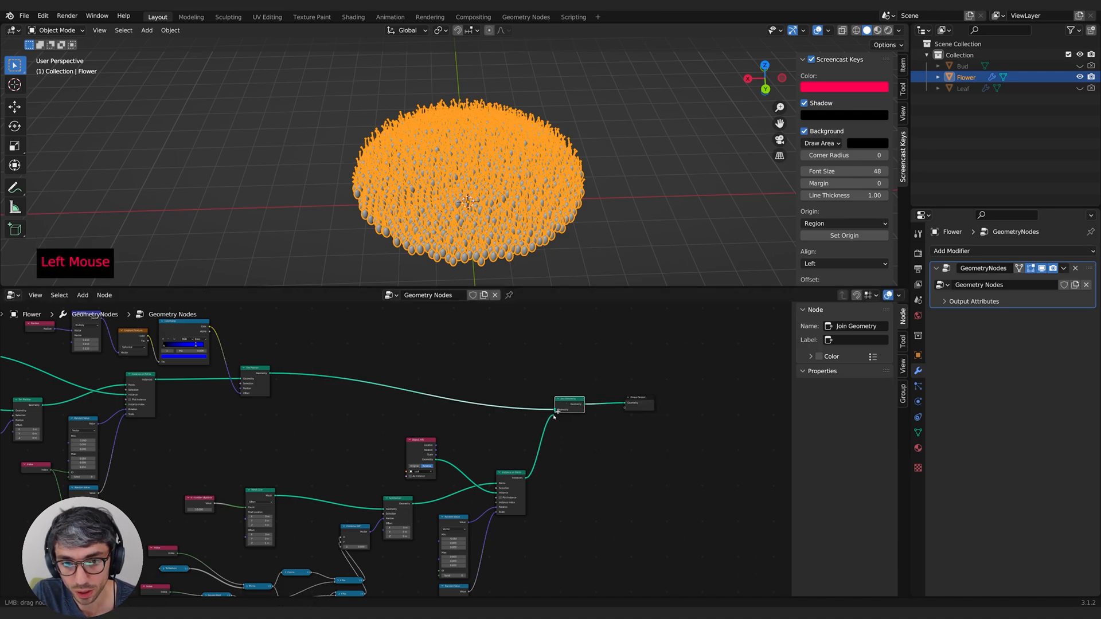
# Step: Disconnect the random rotation and scale from the leaf instances and set their uniform scale to 0.710
pyautogui.keyDown('shift'); pyautogui.moveTo(455, 530); pyautogui.dragTo(454, 455, button='middle'); pyautogui.keyUp('shift')
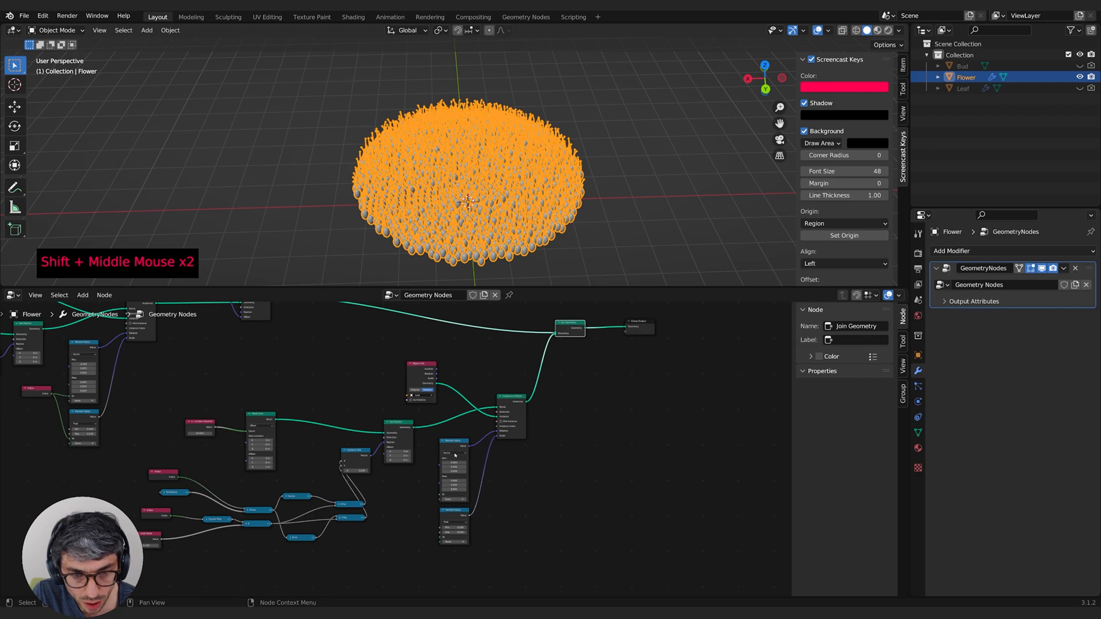
pyautogui.click(496, 434)
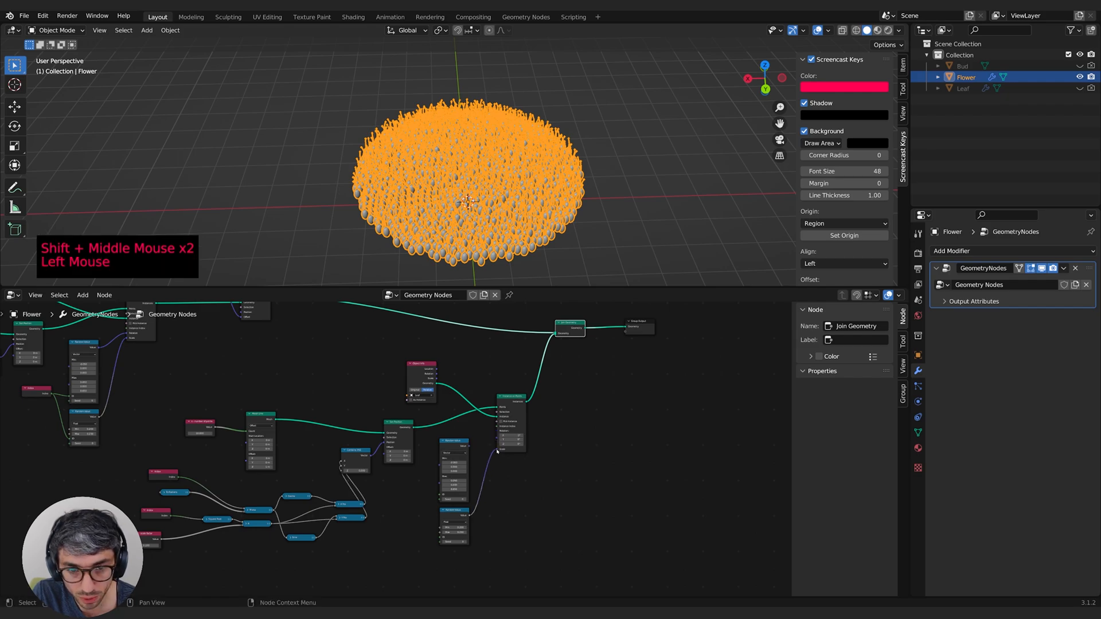
pyautogui.click(497, 450)
pyautogui.click(512, 454)
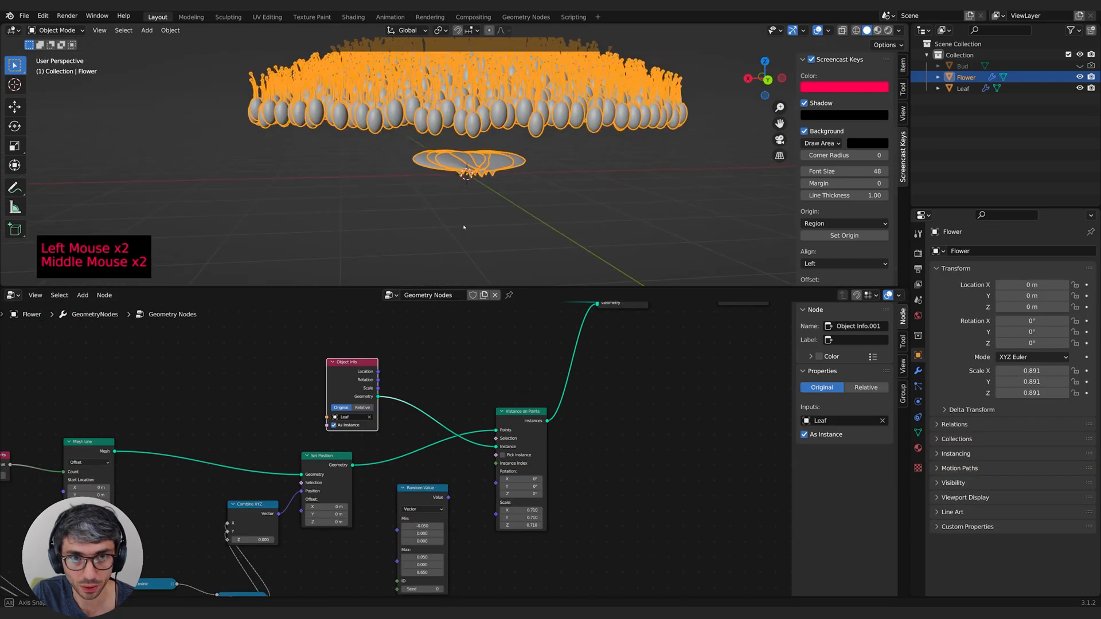
pyautogui.scroll(2, 516, 150)
pyautogui.moveTo(517, 149)
pyautogui.mouseDown(button='middle')
pyautogui.moveTo(546, 139)
pyautogui.moveTo(504, 149)
pyautogui.mouseUp(button='middle')
pyautogui.keyDown('shift'); pyautogui.moveTo(505, 149); pyautogui.dragTo(504, 218, button='middle'); pyautogui.keyUp('shift')
pyautogui.scroll(-2, 493, 155)
pyautogui.keyDown('shift'); pyautogui.moveTo(628, 460); pyautogui.dragTo(635, 434, button='middle'); pyautogui.keyUp('shift')
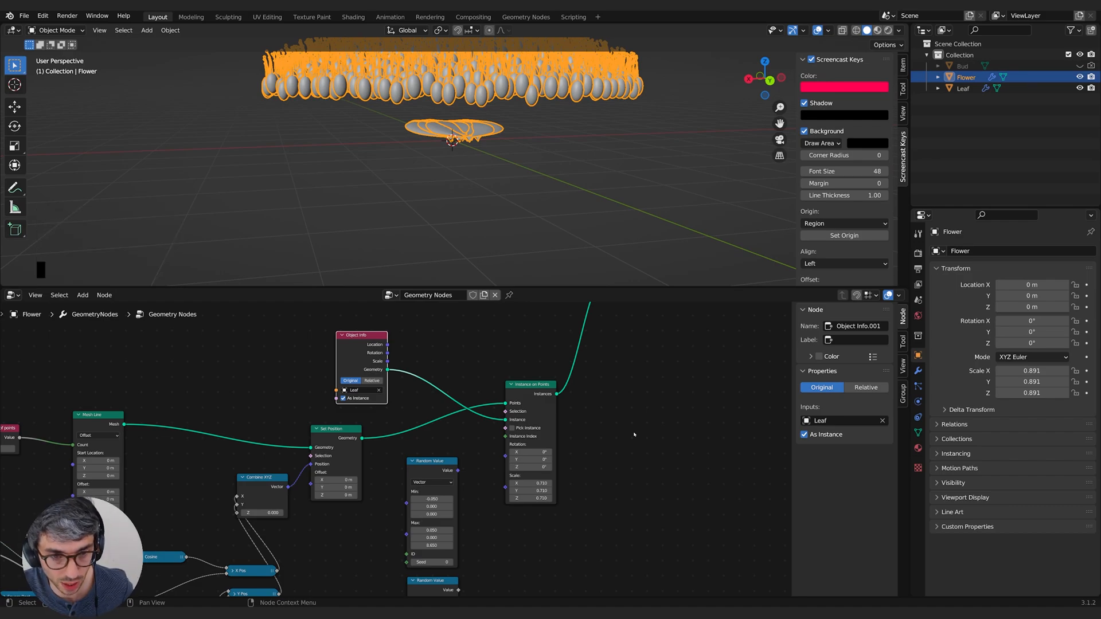
# Step: Delete the two unused Random Value nodes from the leaf branch
pyautogui.moveTo(696, 473); pyautogui.dragTo(710, 363, button='middle')
pyautogui.click(447, 365)
pyautogui.press('x')
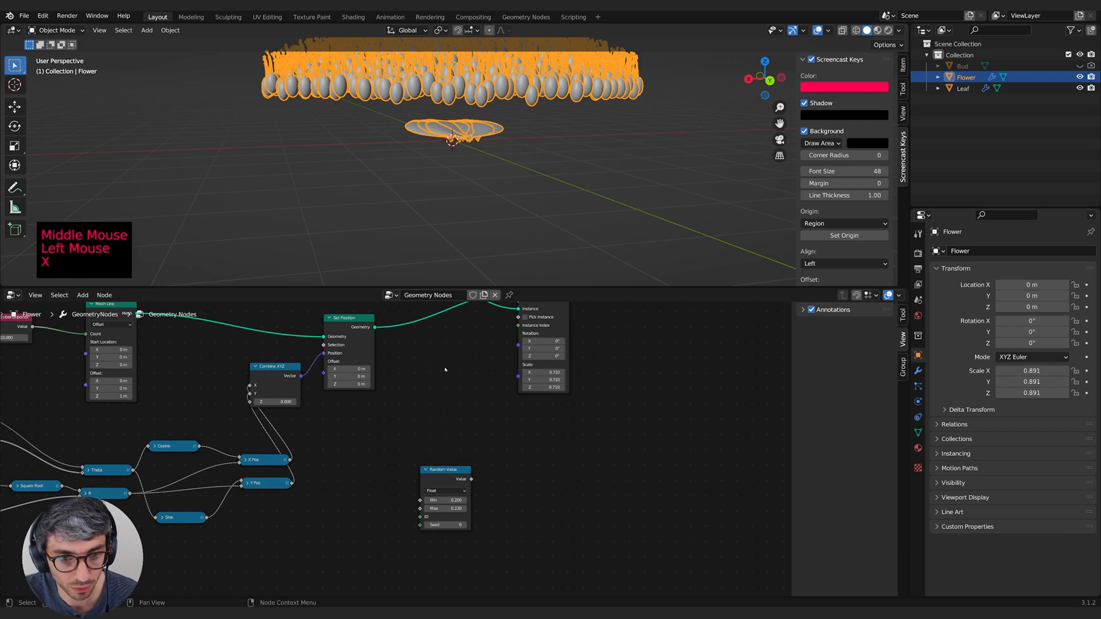
pyautogui.click(442, 483)
pyautogui.press('x')
pyautogui.click(441, 405)
pyautogui.keyDown('shift'); pyautogui.moveTo(430, 428); pyautogui.dragTo(453, 415, button='middle'); pyautogui.keyUp('shift')
pyautogui.keyDown('shift'); pyautogui.scroll(-1, 453, 415); pyautogui.keyUp('shift')
# Step: Set the leaf branch's scale factor to 2.200 to spread the leaves around the bud disc
pyautogui.moveTo(485, 138); pyautogui.dragTo(517, 224, button='middle')
pyautogui.keyDown('shift'); pyautogui.moveTo(517, 223); pyautogui.dragTo(521, 197, button='middle'); pyautogui.keyUp('shift')
pyautogui.moveTo(287, 445); pyautogui.dragTo(542, 401, button='middle')
pyautogui.moveTo(247, 441); pyautogui.dragTo(298, 441, button='middle')
pyautogui.moveTo(261, 471); pyautogui.dragTo(265, 434)
pyautogui.keyDown('shift'); pyautogui.moveTo(472, 135); pyautogui.dragTo(467, 178, button='middle'); pyautogui.keyUp('shift')
pyautogui.moveTo(468, 177); pyautogui.dragTo(515, 166, button='middle')
pyautogui.scroll(-3, 500, 247)
pyautogui.moveTo(515, 166); pyautogui.dragTo(458, 243, button='middle')
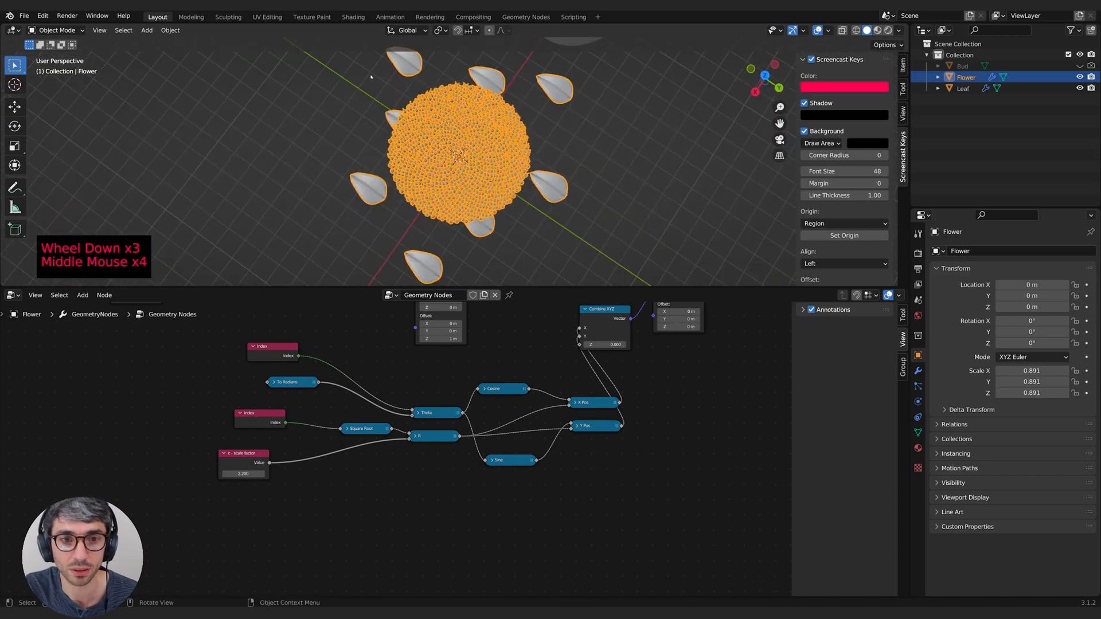
# Step: Add an Align Euler to Vector node and connect it to the Rotation input of the leaf Instance on Points node
pyautogui.hotkey('shift', 'a')
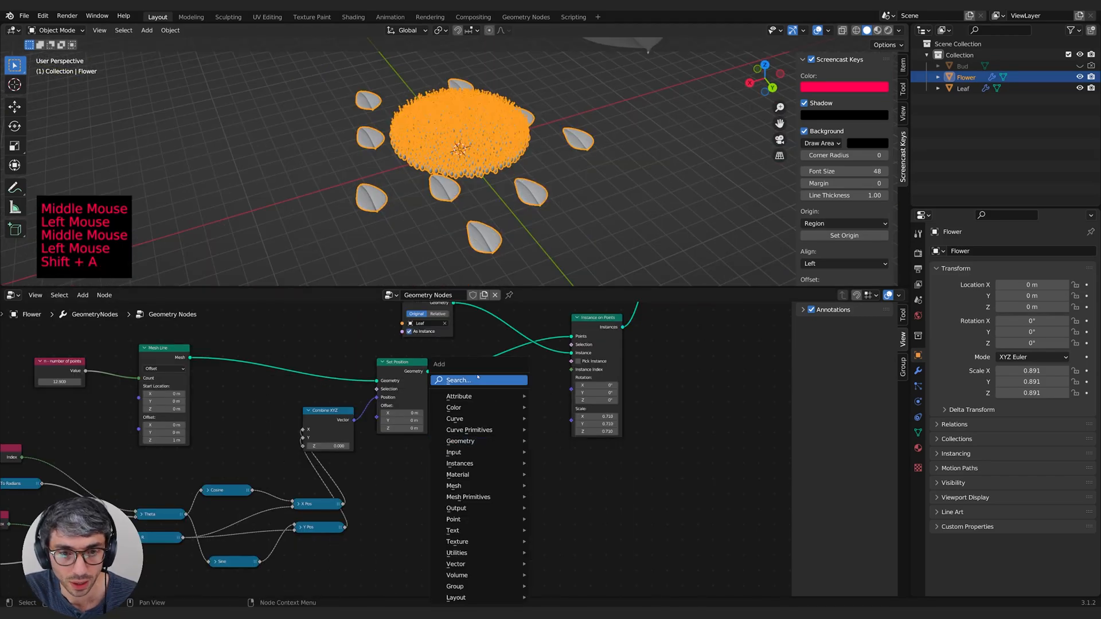
pyautogui.click(477, 380)
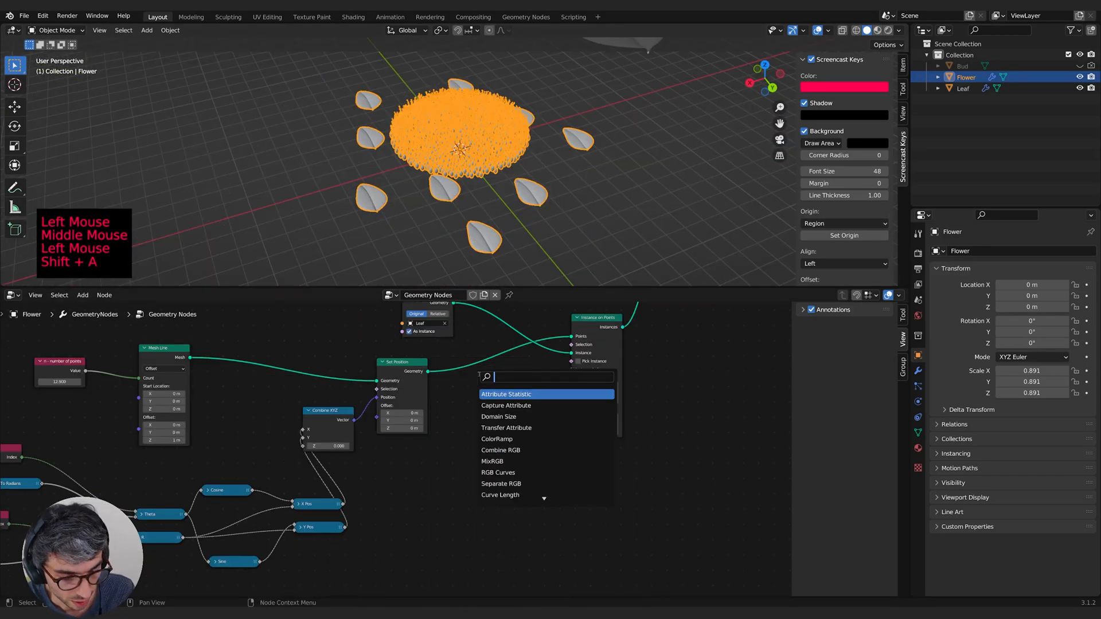
pyautogui.write('align')
pyautogui.press('Return')
pyautogui.click(469, 402)
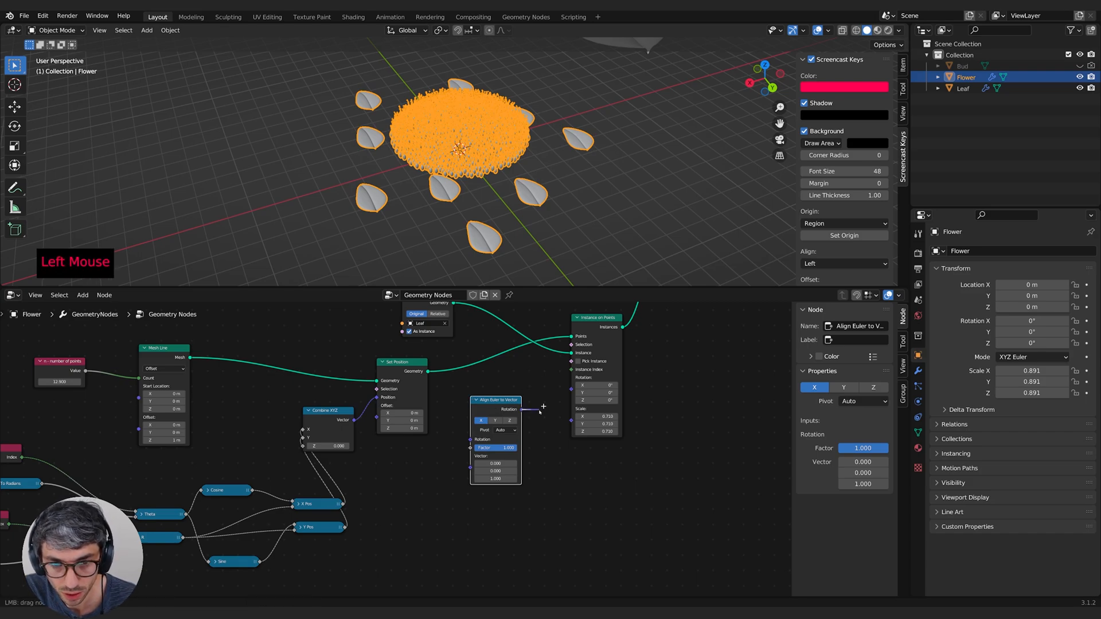
pyautogui.moveTo(552, 398); pyautogui.dragTo(569, 393)
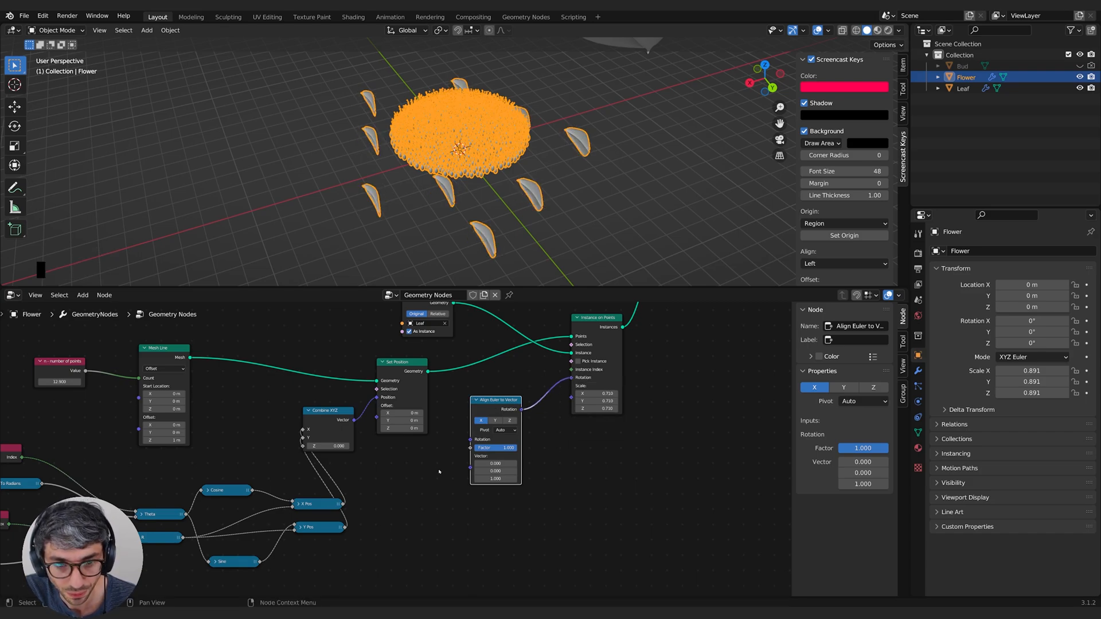
pyautogui.moveTo(488, 405); pyautogui.dragTo(497, 426)
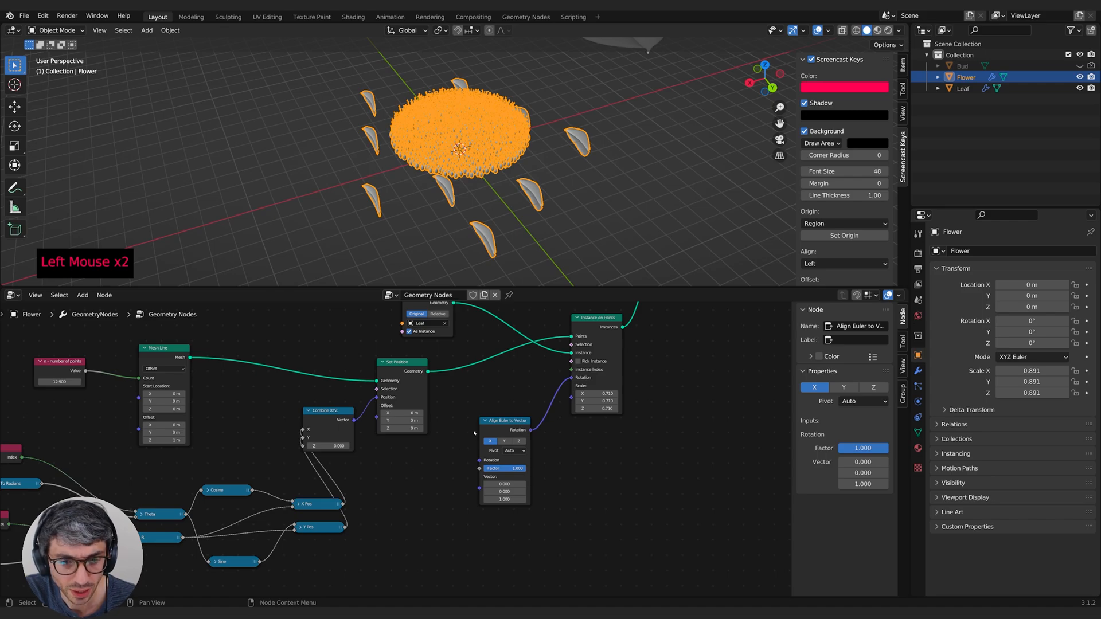
# Step: Try the Z and Y alignment axes on the Align Euler to Vector node
pyautogui.click(518, 442)
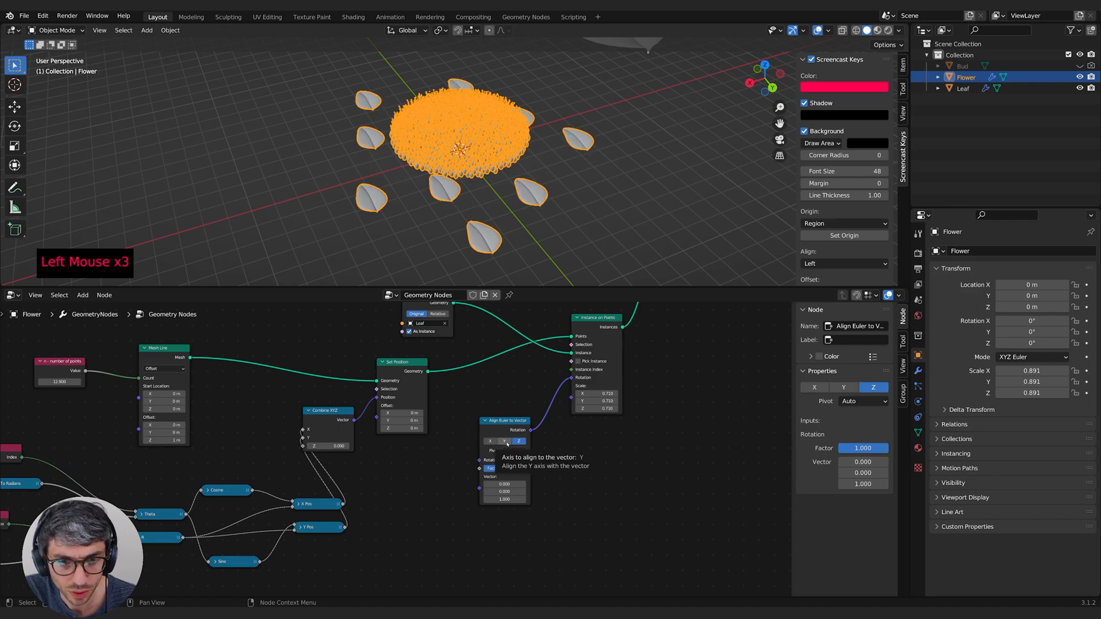
pyautogui.click(508, 442)
pyautogui.click(524, 442)
# Step: Add a Normal node, link it to the Align Euler to Vector node's Vector input and set the alignment axis to X
pyautogui.hotkey('shift', 'a')
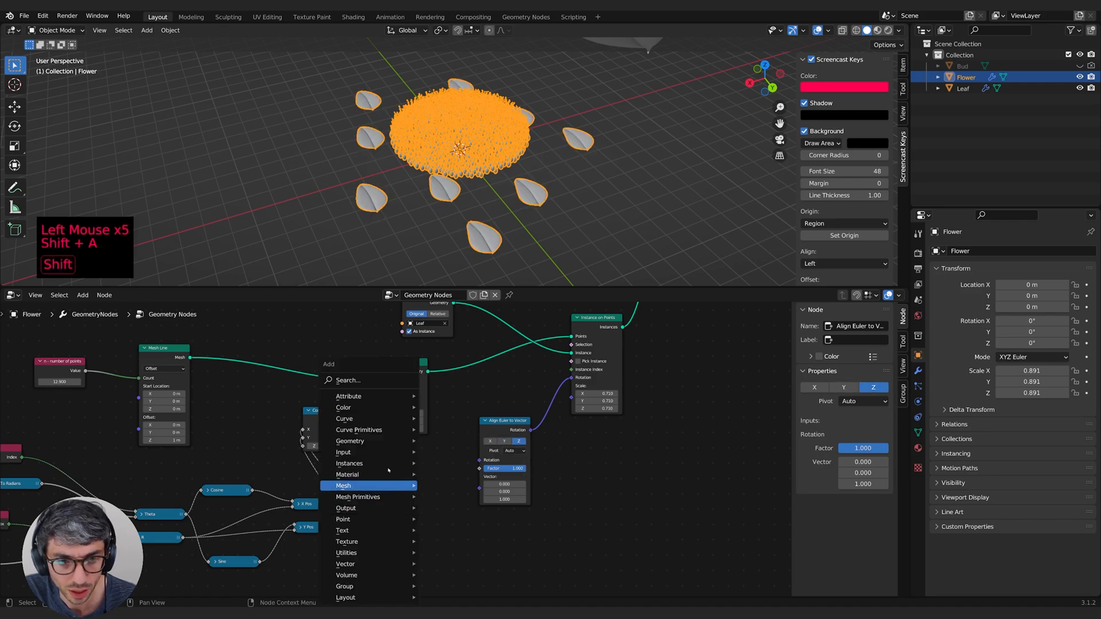
pyautogui.click(379, 377)
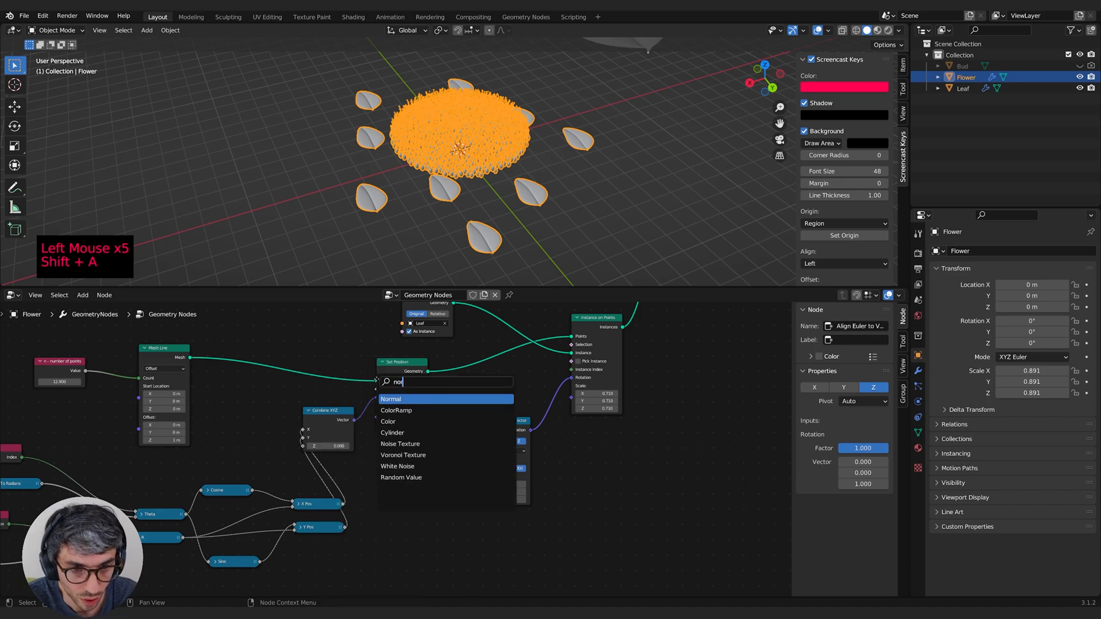
pyautogui.write('nor')
pyautogui.press('Return')
pyautogui.click(419, 504)
pyautogui.click(487, 442)
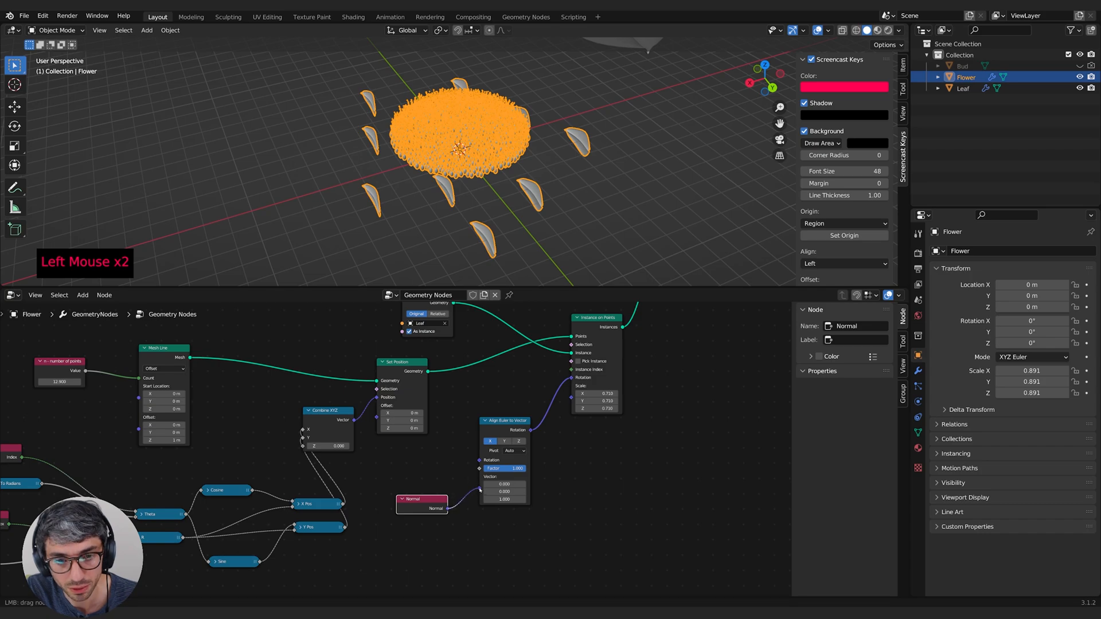
# Step: Connect the Normal node to the Align Euler to Vector node's Vector input and set the alignment axis to Y
pyautogui.moveTo(479, 490); pyautogui.dragTo(477, 489)
pyautogui.click(504, 442)
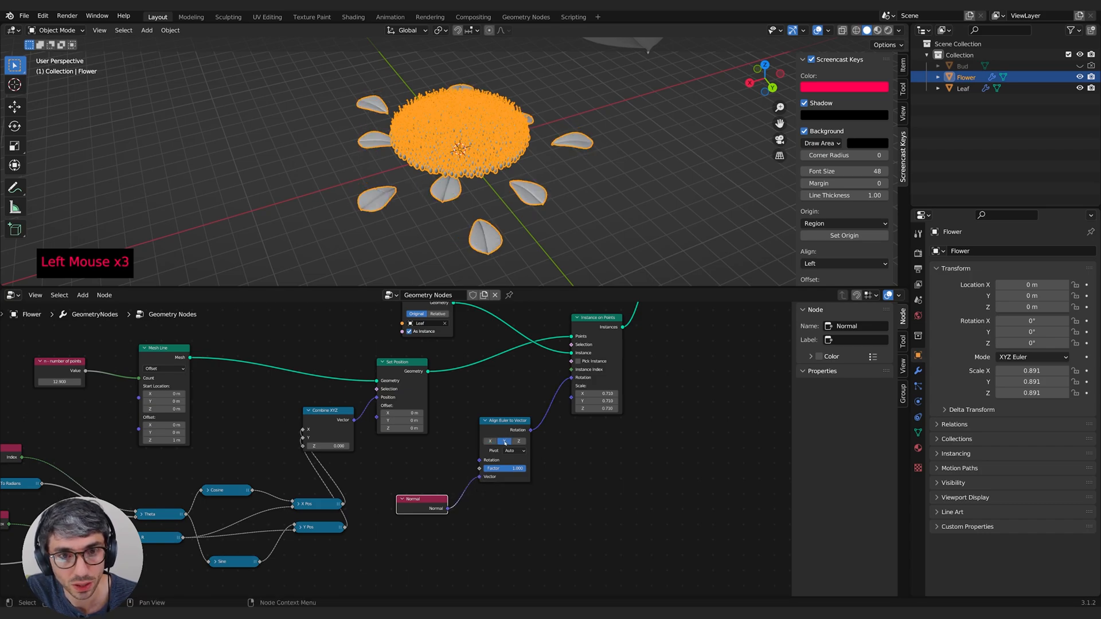
pyautogui.click(519, 442)
pyautogui.click(504, 442)
pyautogui.moveTo(516, 172); pyautogui.dragTo(525, 211, button='middle')
pyautogui.moveTo(525, 211); pyautogui.dragTo(522, 214, button='middle')
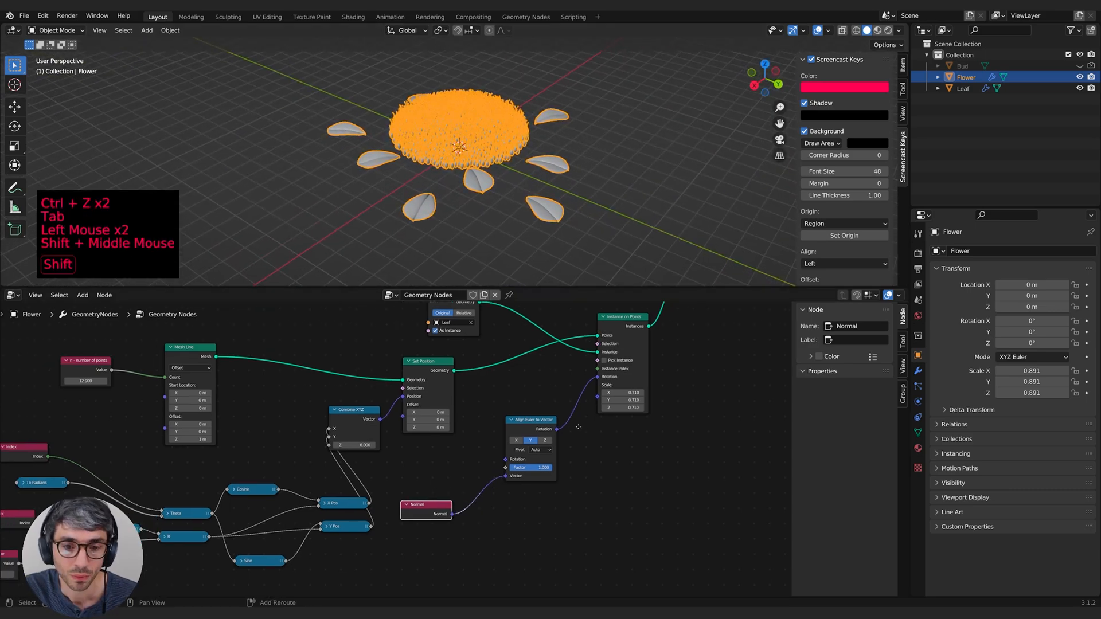
# Step: Move the Normal node closer to the Align Euler to Vector node
pyautogui.keyDown('shift'); pyautogui.moveTo(579, 427); pyautogui.dragTo(595, 426, button='middle'); pyautogui.keyUp('shift')
pyautogui.moveTo(573, 178); pyautogui.dragTo(575, 252, button='middle')
pyautogui.keyDown('shift'); pyautogui.moveTo(575, 252); pyautogui.dragTo(576, 206, button='middle'); pyautogui.keyUp('shift')
pyautogui.moveTo(576, 207); pyautogui.dragTo(575, 187, button='middle')
pyautogui.click(563, 425)
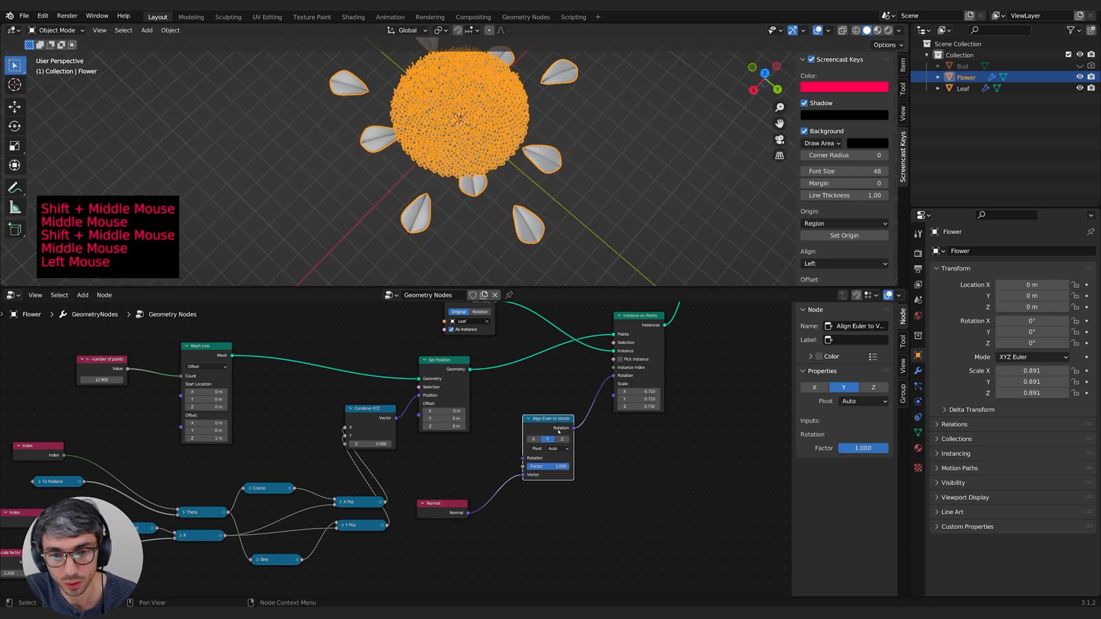
pyautogui.moveTo(422, 514); pyautogui.dragTo(449, 499)
# Step: Rotate the whole Leaf mesh about the Z axis in Edit Mode to turn the petal tips outward
pyautogui.keyDown('shift'); pyautogui.moveTo(536, 172); pyautogui.dragTo(527, 229, button='middle'); pyautogui.keyUp('shift')
pyautogui.press('Tab')
pyautogui.press('Tab')
pyautogui.click(533, 77)
pyautogui.press('Tab')
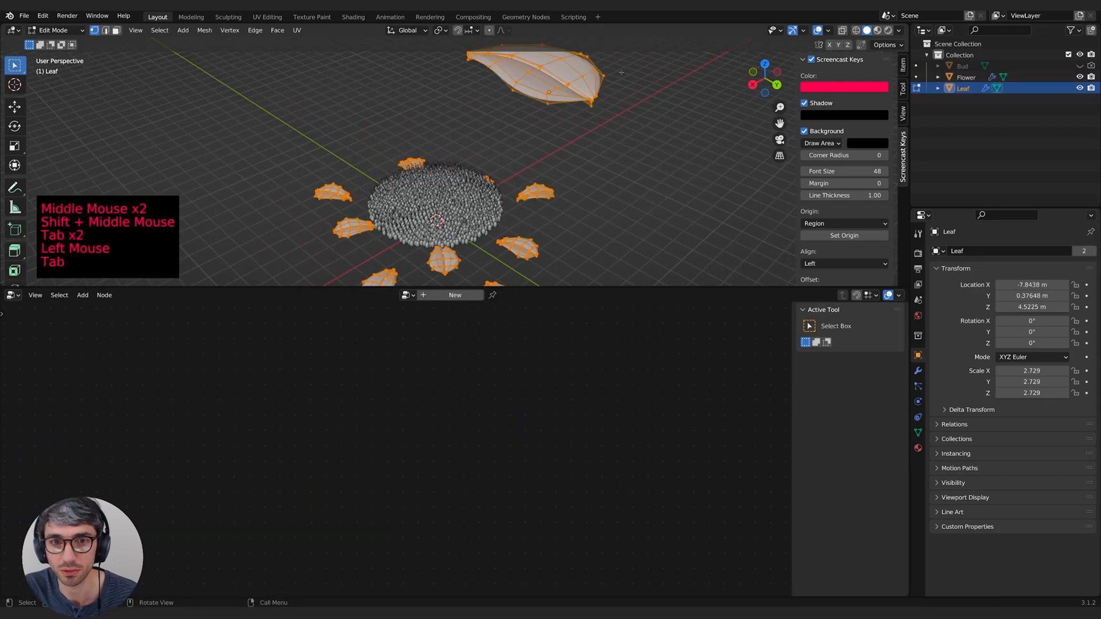
pyautogui.moveTo(621, 71)
pyautogui.keyDown('shift'); pyautogui.mouseDown(button='middle')
pyautogui.moveTo(621, 40)
pyautogui.moveTo(622, 72)
pyautogui.mouseUp(button='middle'); pyautogui.keyUp('shift')
pyautogui.press('r')
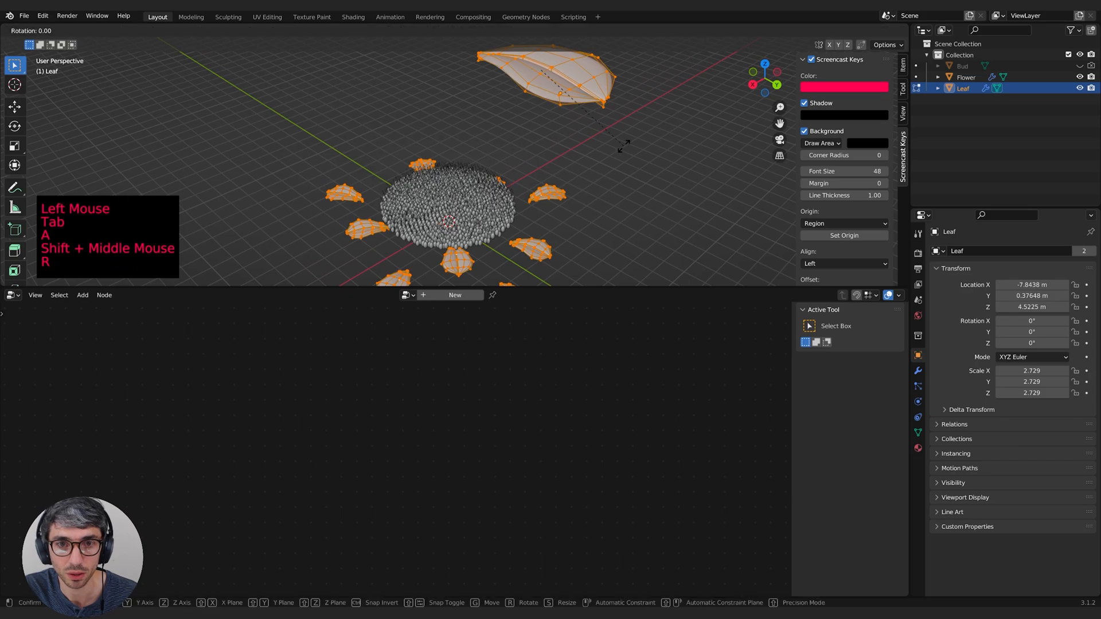
pyautogui.press('z')
pyautogui.press('Escape')
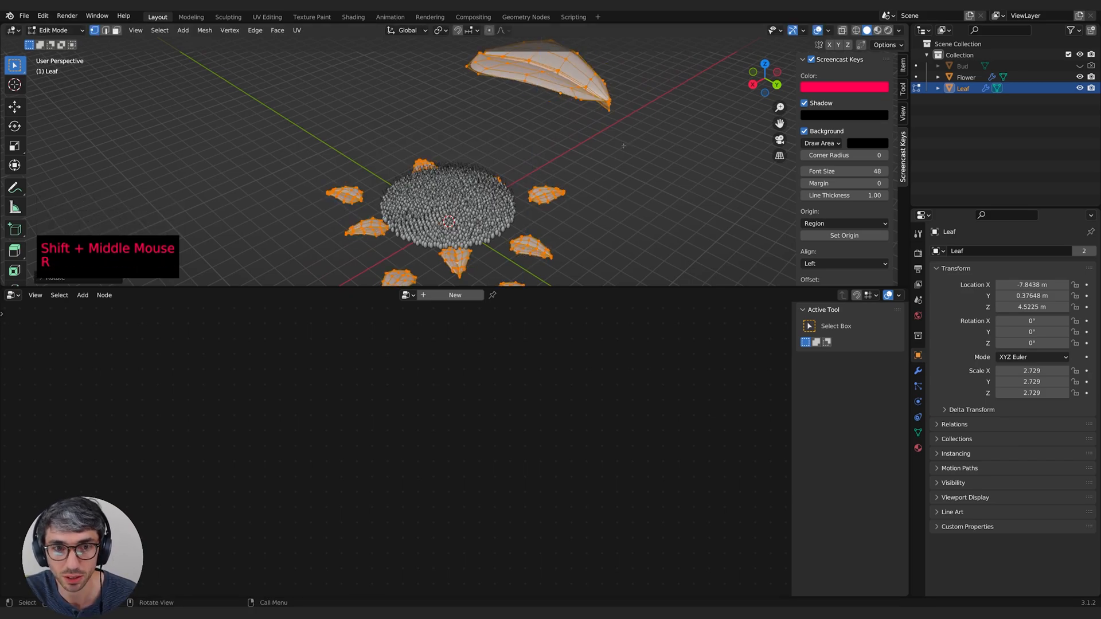
pyautogui.press('Tab')
# Step: Select the Flower object and set the leaf Instance on Points scale to 1.760 on all three axes
pyautogui.keyDown('shift'); pyautogui.moveTo(621, 148); pyautogui.dragTo(606, 117, button='middle'); pyautogui.keyUp('shift')
pyautogui.click(515, 156)
pyautogui.moveTo(616, 197); pyautogui.dragTo(622, 227, button='middle')
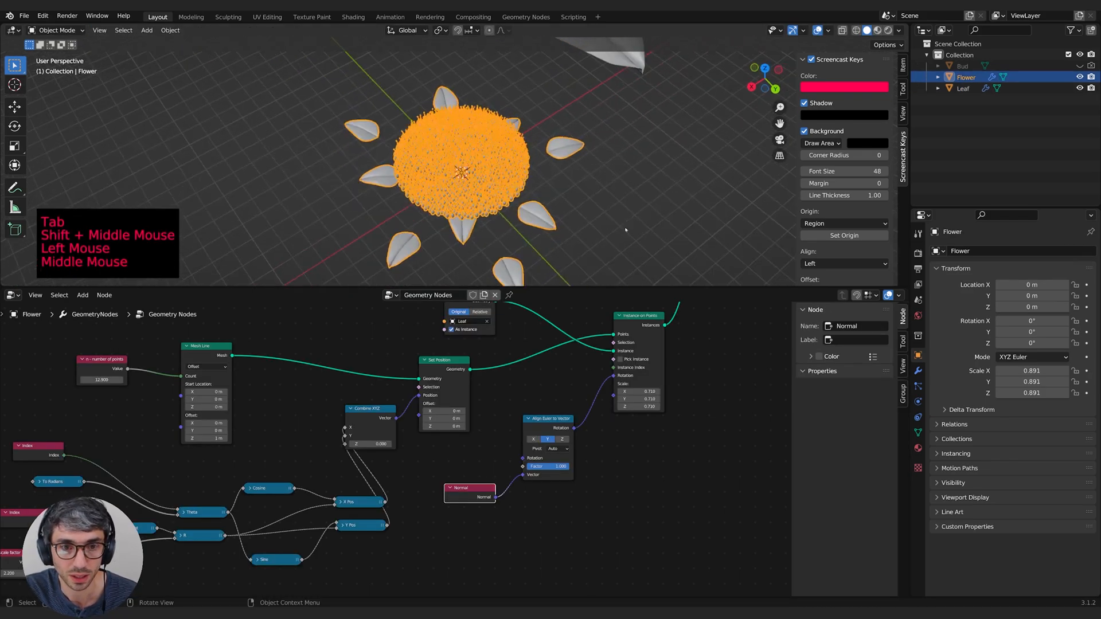
pyautogui.scroll(2, 617, 209)
pyautogui.moveTo(613, 163); pyautogui.dragTo(590, 198, button='middle')
pyautogui.moveTo(591, 198)
pyautogui.keyDown('shift'); pyautogui.mouseDown(button='middle')
pyautogui.moveTo(594, 187)
pyautogui.moveTo(610, 192)
pyautogui.mouseUp(button='middle'); pyautogui.keyUp('shift')
pyautogui.scroll(-2, 594, 187)
pyautogui.moveTo(276, 410); pyautogui.dragTo(533, 408, button='middle')
pyautogui.moveTo(788, 441); pyautogui.dragTo(466, 443, button='middle')
pyautogui.moveTo(539, 395); pyautogui.dragTo(631, 407)
# Step: Set the leaf branch's number of points to 20.900 to add more petals
pyautogui.keyDown('shift'); pyautogui.moveTo(344, 401); pyautogui.dragTo(613, 436, button='middle'); pyautogui.keyUp('shift')
pyautogui.keyDown('shift'); pyautogui.moveTo(274, 459); pyautogui.dragTo(496, 480, button='middle'); pyautogui.keyUp('shift')
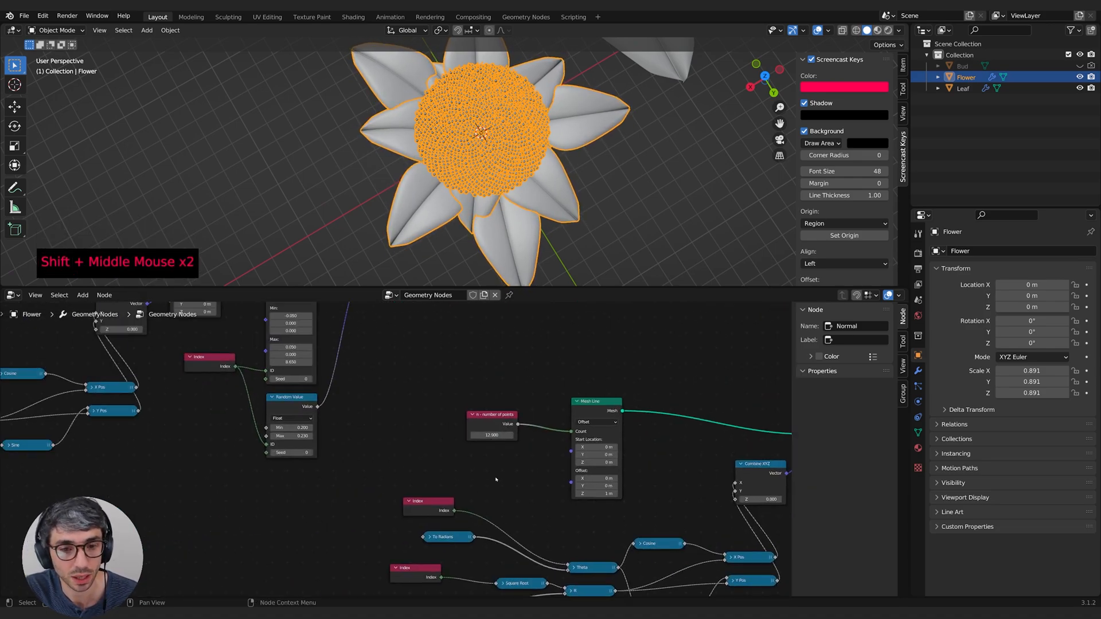
pyautogui.click(496, 435)
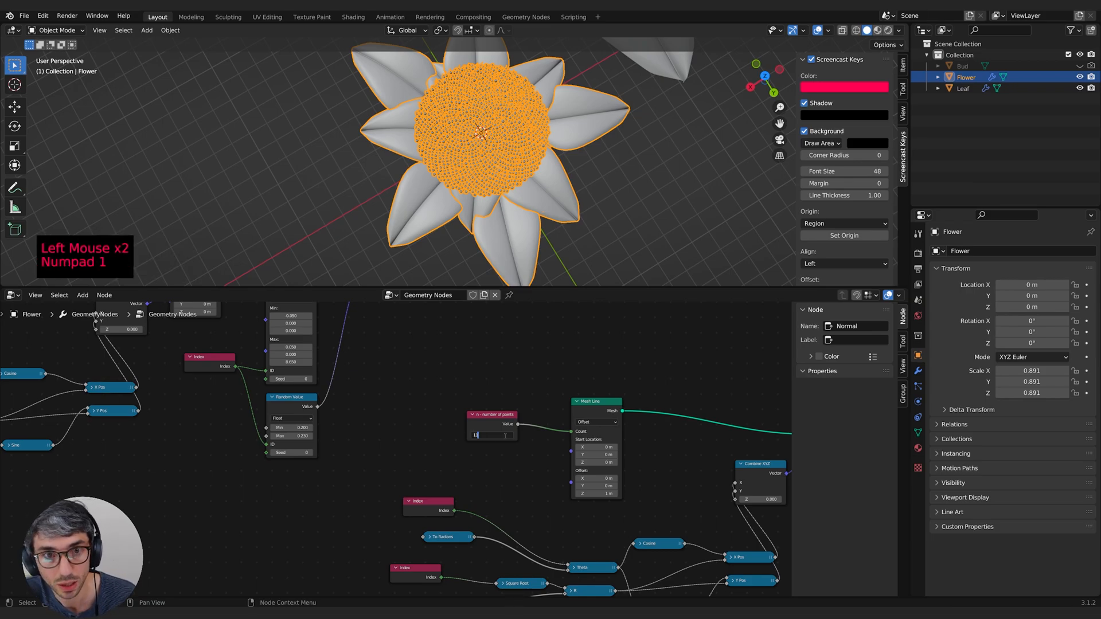
pyautogui.keyDown('shift'); pyautogui.moveTo(492, 198); pyautogui.dragTo(489, 238, button='middle'); pyautogui.keyUp('shift')
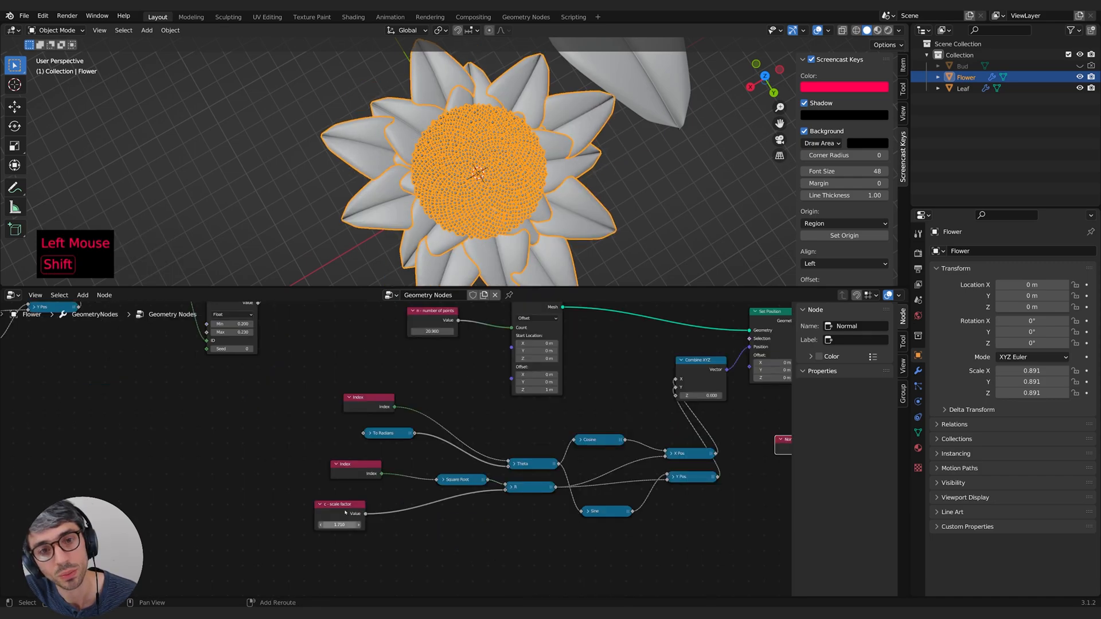
# Step: Move the whole Leaf mesh along the global Y axis in Edit Mode to push the petals outward from the bud disc
pyautogui.moveTo(519, 198); pyautogui.dragTo(532, 137, button='middle')
pyautogui.moveTo(532, 137); pyautogui.dragTo(544, 213, button='middle')
pyautogui.scroll(-3, 528, 209)
pyautogui.moveTo(545, 214); pyautogui.dragTo(568, 192, button='middle')
pyautogui.press('Tab')
pyautogui.press('Tab')
pyautogui.click(456, 106)
pyautogui.press('Tab')
pyautogui.moveTo(476, 115); pyautogui.dragTo(493, 125, button='middle')
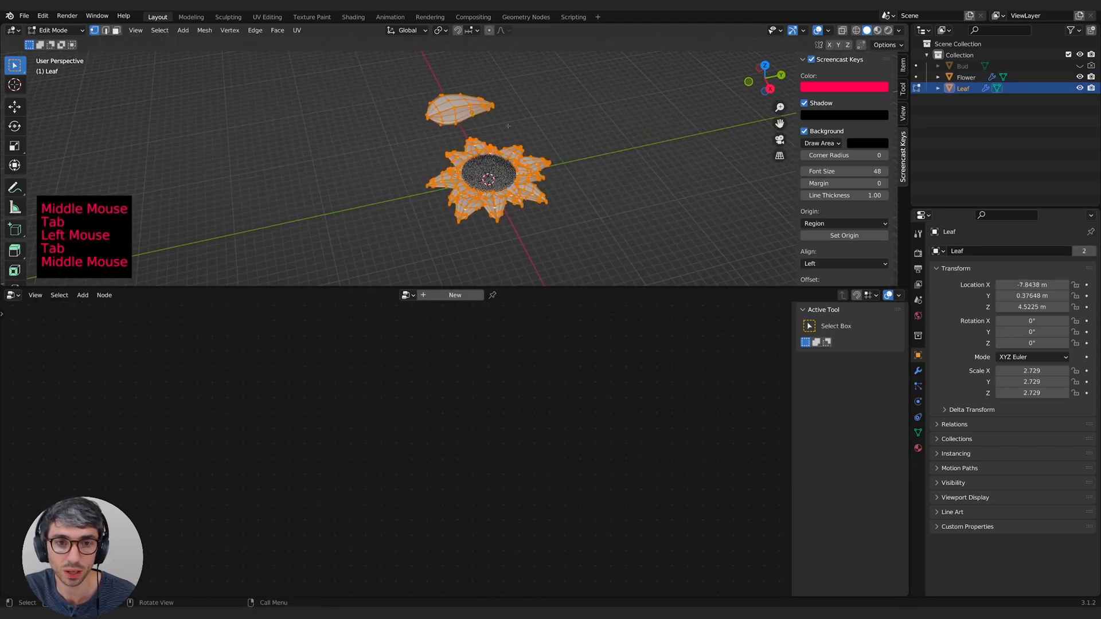
pyautogui.press('g')
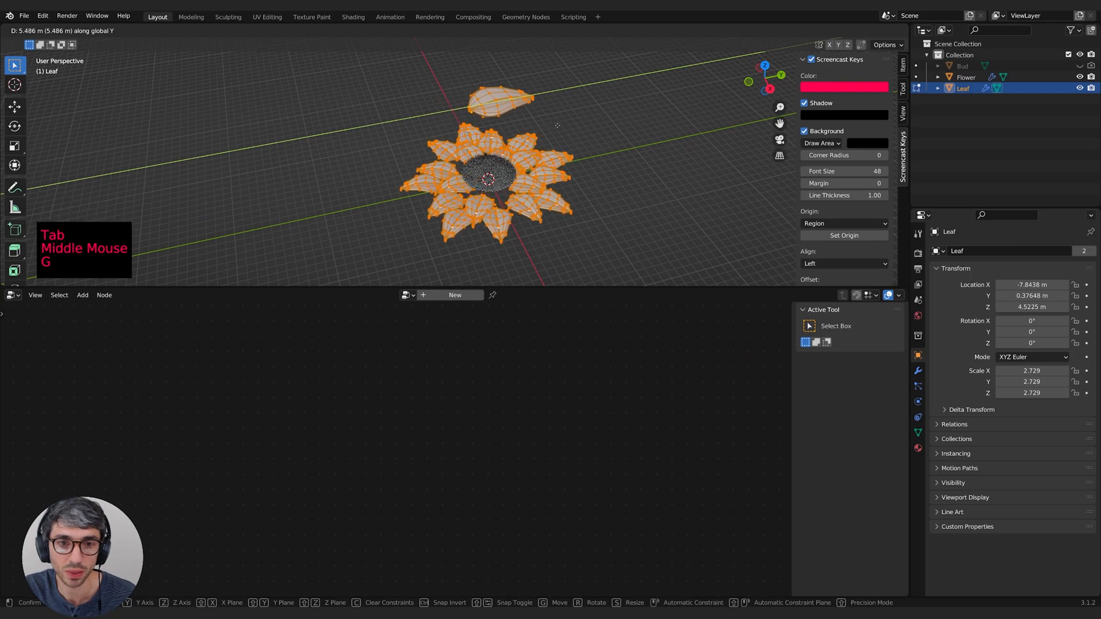
pyautogui.click(537, 125)
# Step: Rotate the Leaf mesh about the X axis to tilt the petals and adjust its position
pyautogui.moveTo(538, 125); pyautogui.dragTo(478, 129, button='middle')
pyautogui.scroll(3, 502, 80)
pyautogui.keyDown('shift'); pyautogui.scroll(1, 502, 80); pyautogui.keyUp('shift')
pyautogui.moveTo(478, 129); pyautogui.dragTo(497, 178, button='middle')
pyautogui.moveTo(496, 178); pyautogui.dragTo(565, 141, button='middle')
pyautogui.press('r')
pyautogui.press('x')
pyautogui.click(561, 119)
pyautogui.press('g')
pyautogui.middleClick(565, 141)
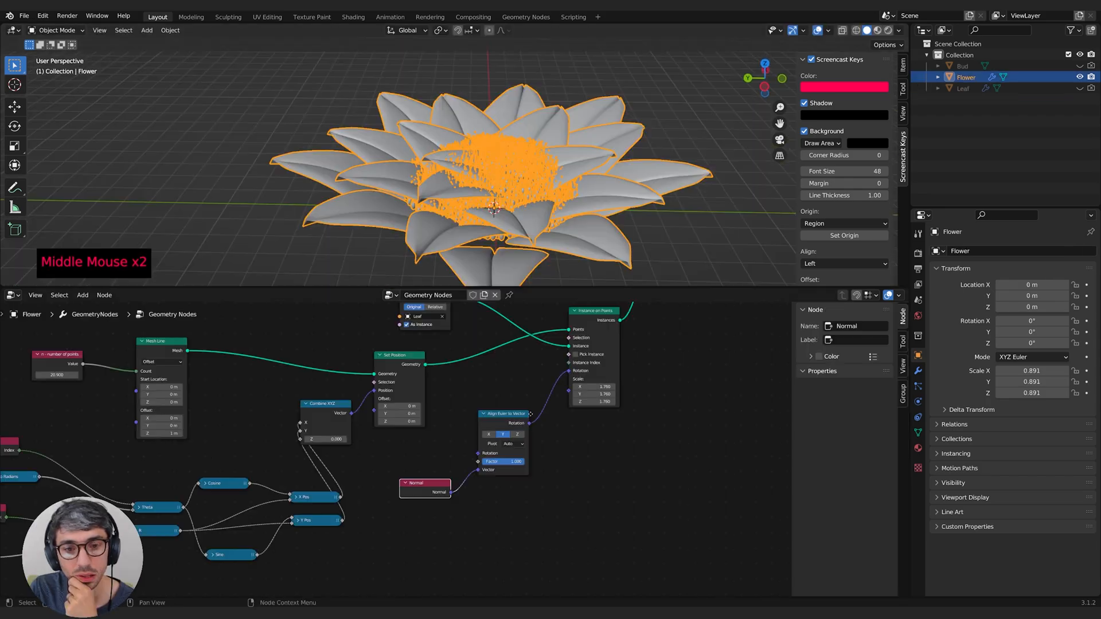
# Step: Duplicate the bud branch's Position, Multiply, Gradient Texture, ColorRamp and Set Position nodes for the leaf branch
pyautogui.moveTo(530, 414); pyautogui.dragTo(442, 494, button='middle')
pyautogui.moveTo(591, 432); pyautogui.dragTo(442, 543, button='middle')
pyautogui.scroll(-1, 508, 502)
pyautogui.moveTo(508, 499); pyautogui.dragTo(621, 508, button='middle')
pyautogui.moveTo(308, 375); pyautogui.dragTo(558, 419, button='middle')
pyautogui.click(346, 359)
pyautogui.keyDown('shift'); pyautogui.click(280, 372); pyautogui.keyUp('shift')
pyautogui.keyDown('shift'); pyautogui.click(218, 352); pyautogui.keyUp('shift')
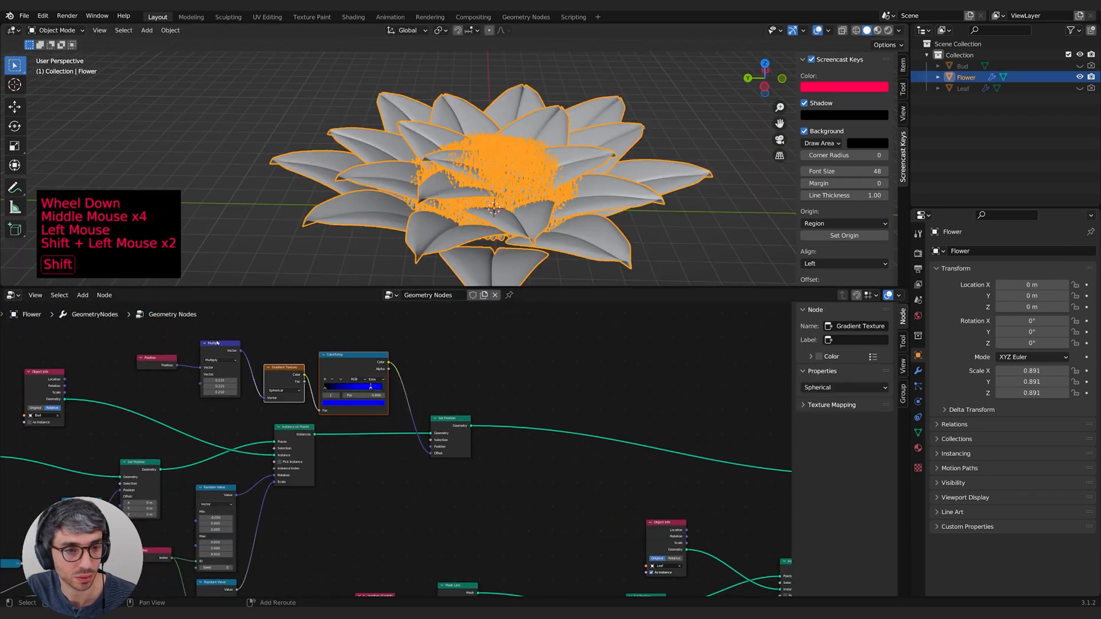
pyautogui.keyDown('shift'); pyautogui.click(141, 364); pyautogui.keyUp('shift')
pyautogui.keyDown('shift'); pyautogui.click(209, 350); pyautogui.keyUp('shift')
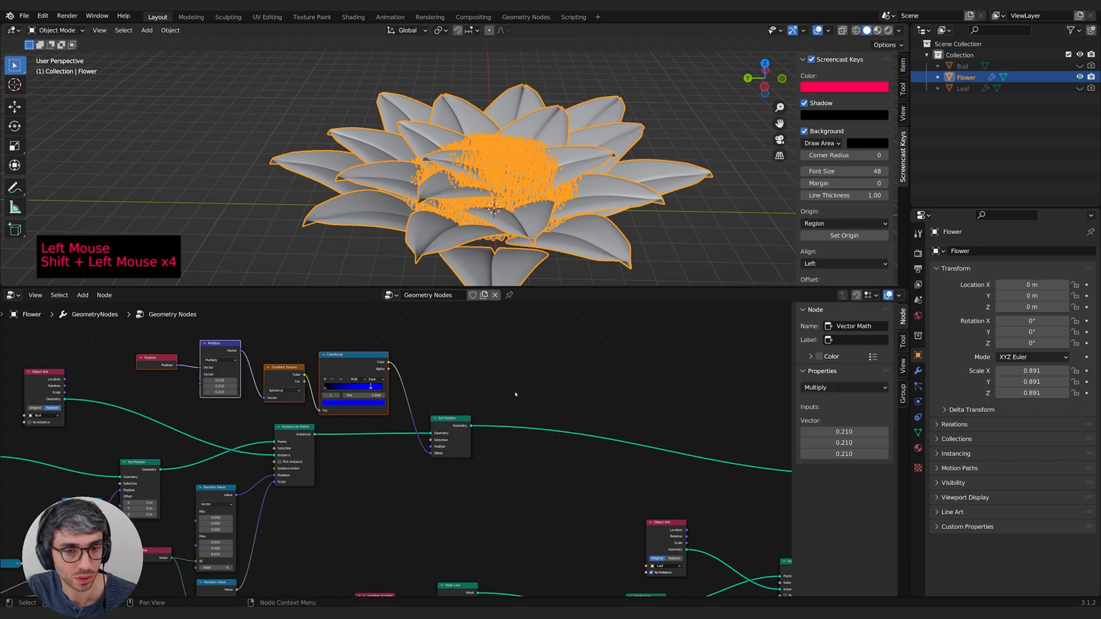
pyautogui.keyDown('shift'); pyautogui.click(450, 427); pyautogui.keyUp('shift')
pyautogui.moveTo(403, 418); pyautogui.dragTo(291, 415, button='middle')
pyautogui.hotkey('shift', 'd')
# Step: Route the leaf Instance on Points output through the duplicated Set Position node into Join Geometry
pyautogui.moveTo(586, 380); pyautogui.dragTo(552, 354, button='middle')
pyautogui.moveTo(617, 450); pyautogui.dragTo(507, 588, button='middle')
pyautogui.click(497, 583)
pyautogui.moveTo(497, 585); pyautogui.dragTo(490, 372)
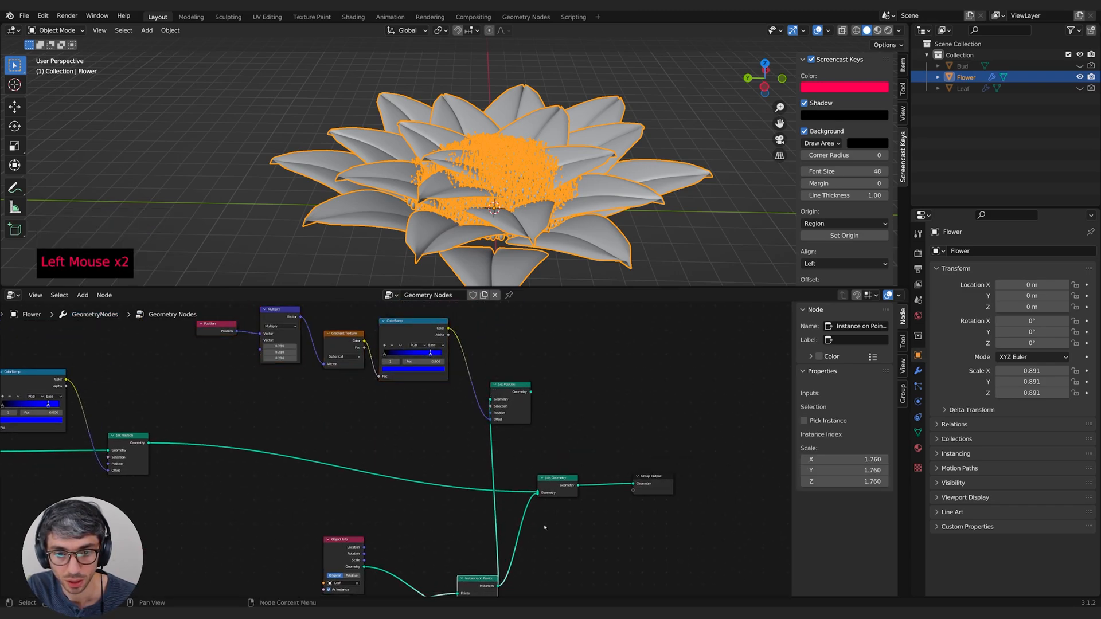
pyautogui.moveTo(538, 493); pyautogui.dragTo(521, 497)
pyautogui.moveTo(531, 393); pyautogui.dragTo(536, 495)
# Step: Add a Vector Math node set to Multiply by -1 on each axis and link it between the duplicated ColorRamp and Set Position's Offset
pyautogui.hotkey('shift', 'a')
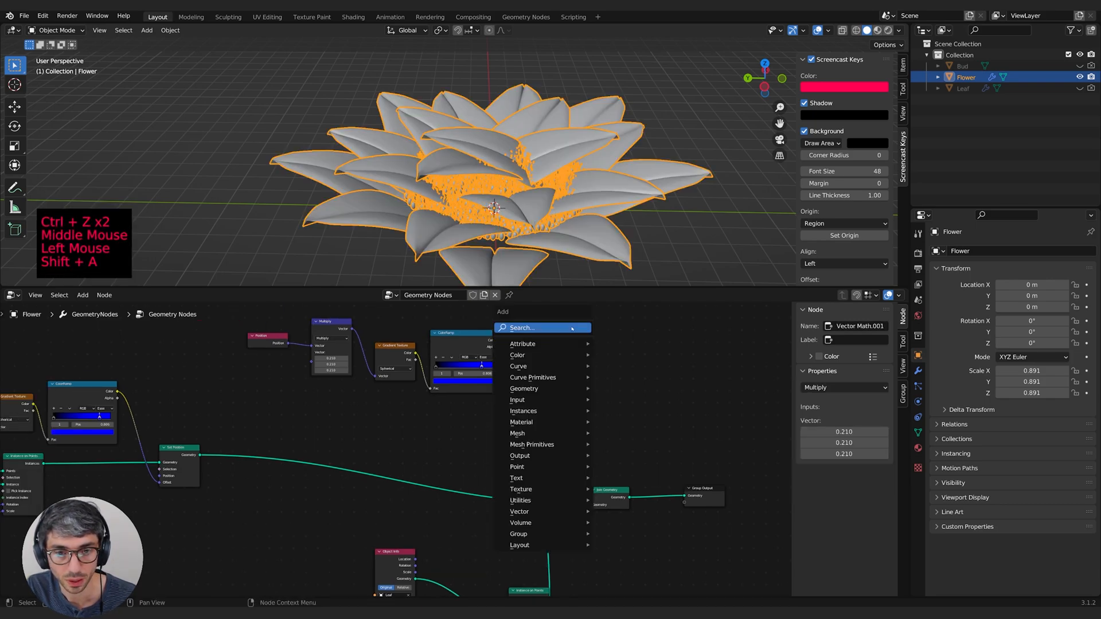
pyautogui.click(536, 328)
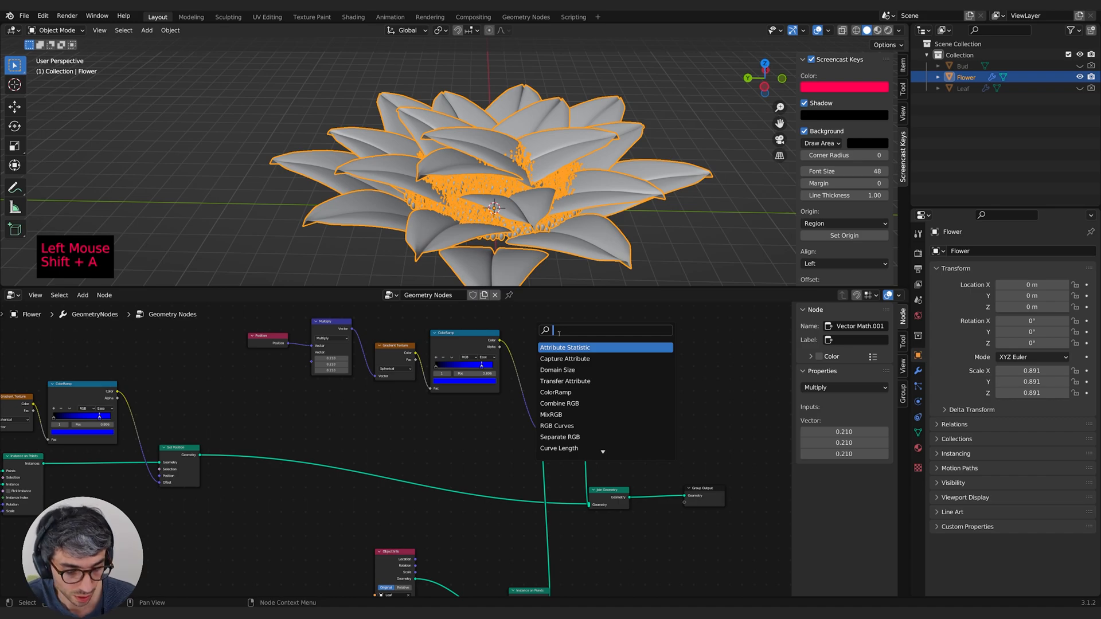
pyautogui.click(558, 358)
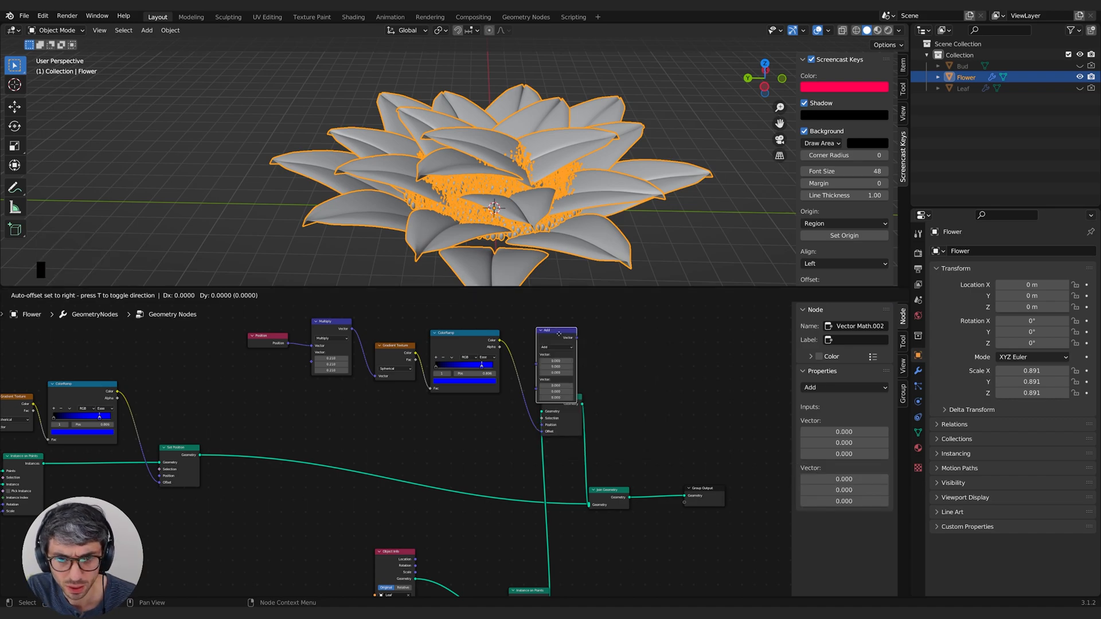
pyautogui.click(573, 335)
pyautogui.click(571, 353)
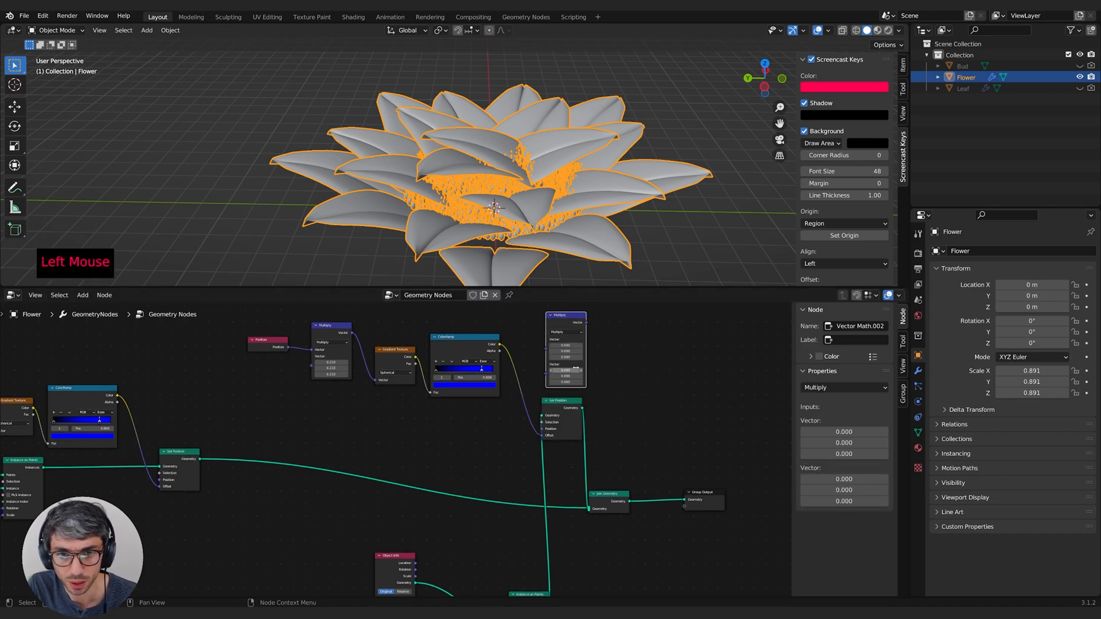
pyautogui.moveTo(571, 371); pyautogui.dragTo(571, 383)
pyautogui.write('-1')
pyautogui.press('Return')
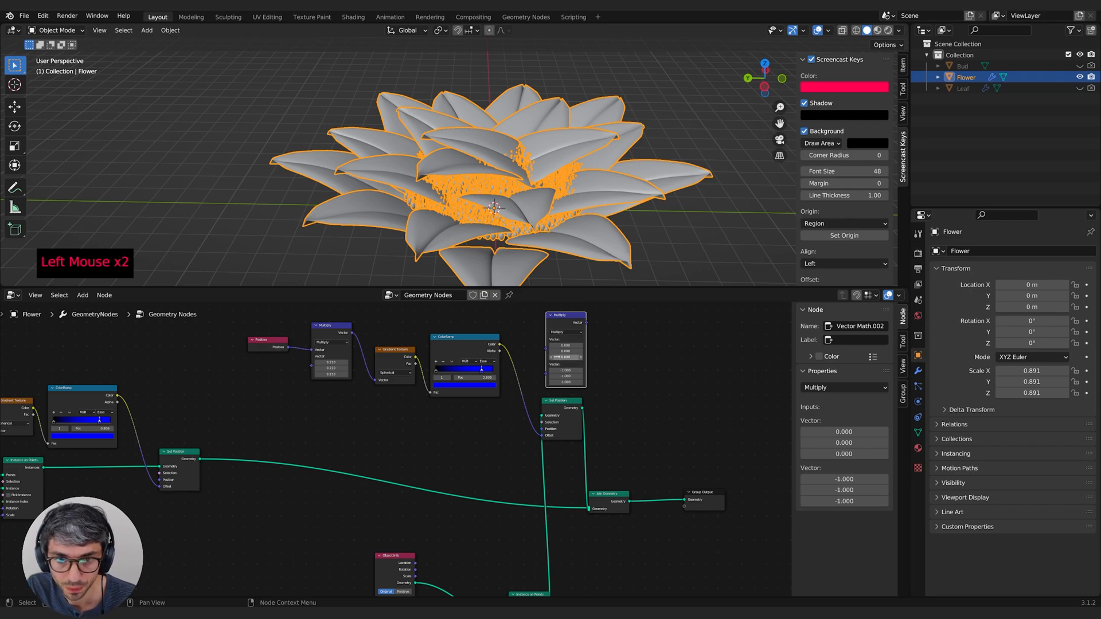
pyautogui.moveTo(499, 344); pyautogui.dragTo(542, 435)
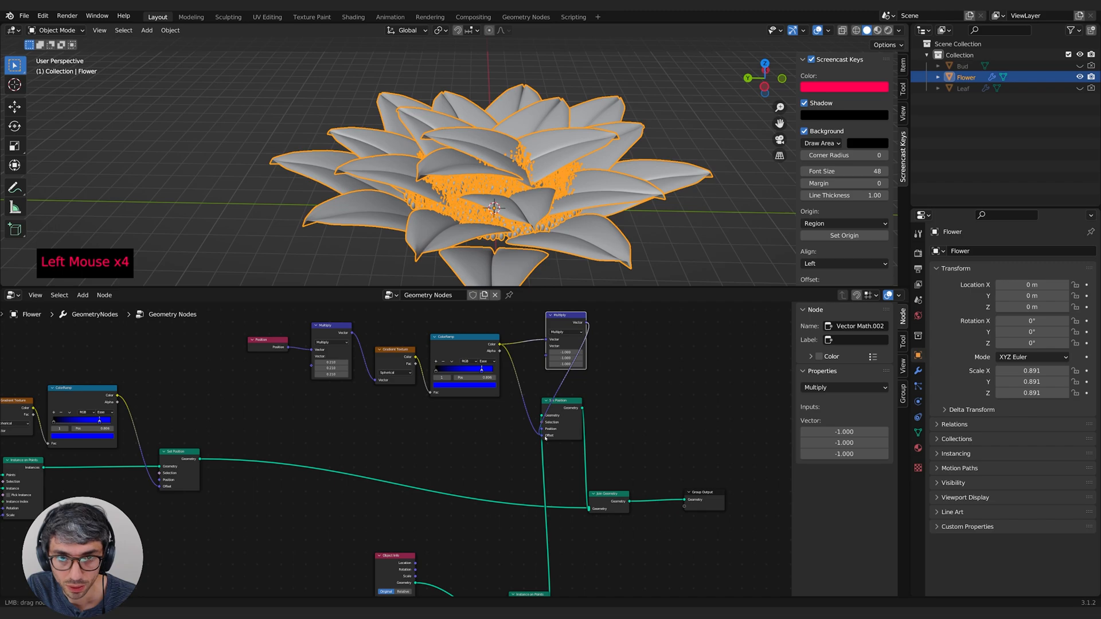
# Step: Set the blue value of the duplicated ColorRamp's stop colour to 2
pyautogui.click(476, 385)
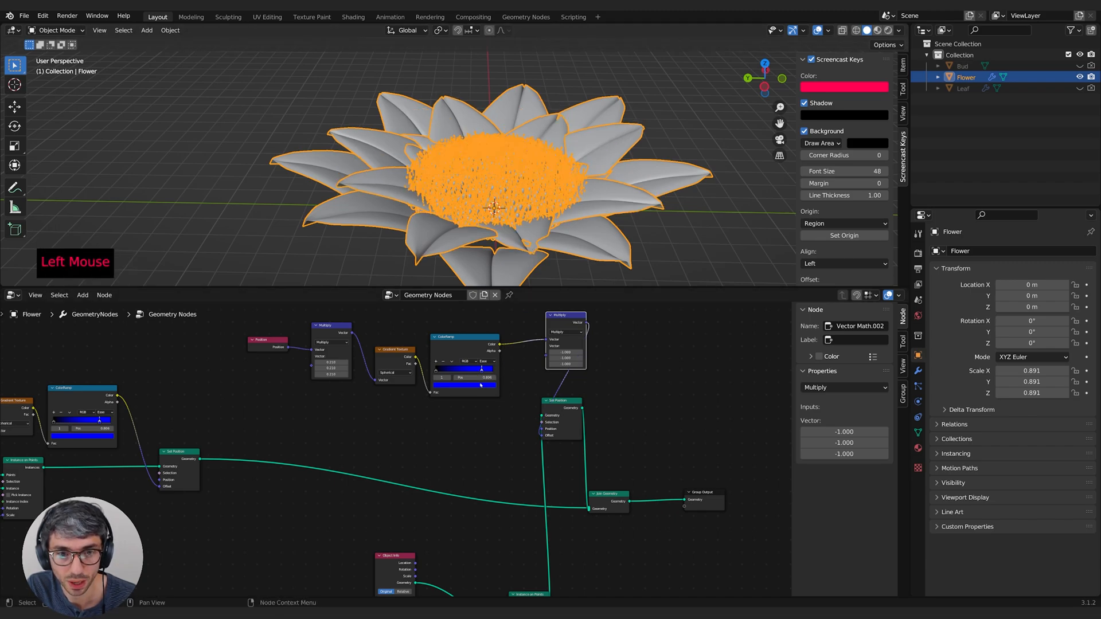
pyautogui.click(461, 371)
pyautogui.write('2')
pyautogui.press('Return')
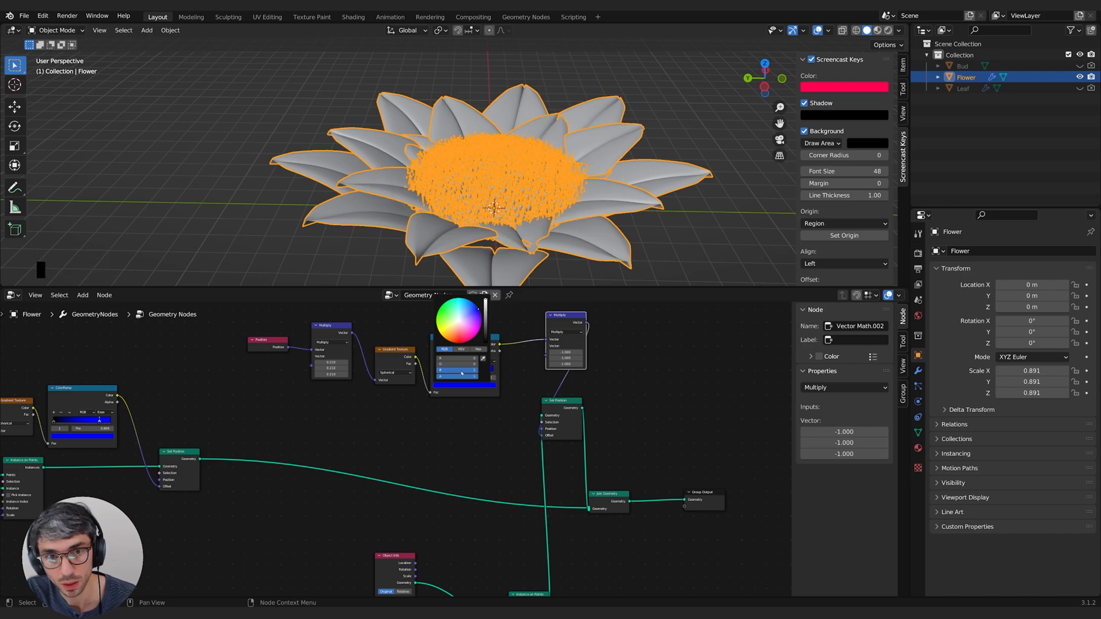
# Step: Select the hidden Leaf object and make it visible in the viewport
pyautogui.moveTo(481, 146); pyautogui.dragTo(576, 151, button='middle')
pyautogui.click(596, 221)
pyautogui.moveTo(591, 222); pyautogui.dragTo(608, 190, button='middle')
pyautogui.click(574, 103)
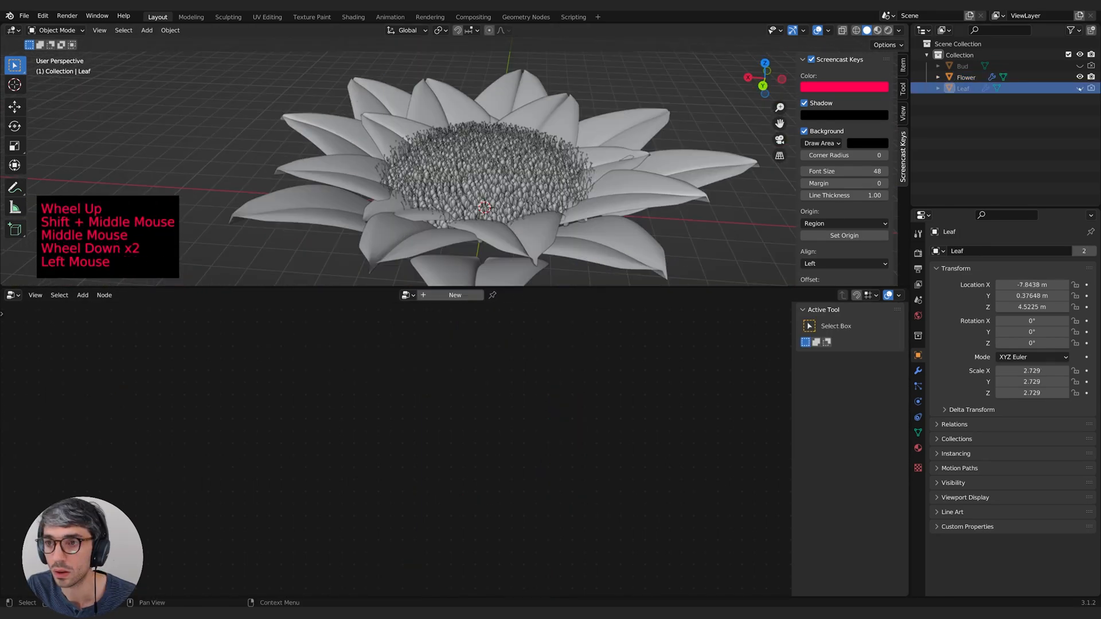
pyautogui.click(573, 103)
# Step: Move the Leaf mesh along the Z axis in Edit Mode to adjust the petals' height against the bud disc
pyautogui.moveTo(573, 115)
pyautogui.keyDown('shift'); pyautogui.mouseDown(button='middle')
pyautogui.moveTo(555, 155)
pyautogui.moveTo(554, 122)
pyautogui.mouseUp(button='middle'); pyautogui.keyUp('shift')
pyautogui.scroll(-2, 555, 155)
pyautogui.press('Tab')
pyautogui.scroll(3, 551, 137)
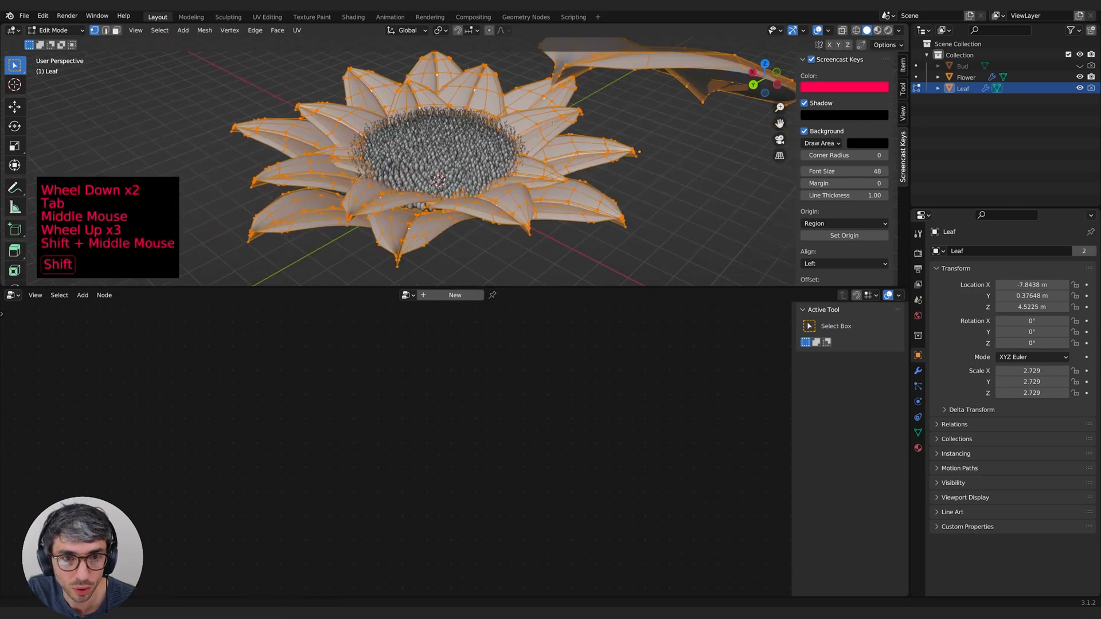
pyautogui.press('g')
pyautogui.press('z')
pyautogui.click(447, 138)
pyautogui.moveTo(445, 137); pyautogui.dragTo(473, 120, button='middle')
pyautogui.scroll(1, 452, 108)
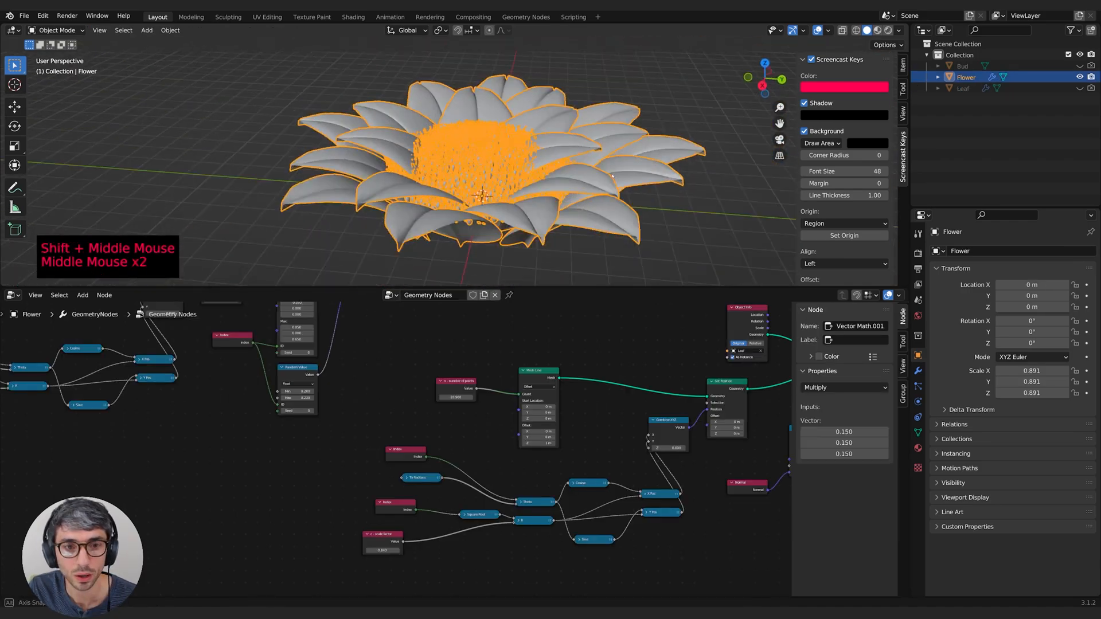
# Step: Rearrange the leaf branch's Instance on Points and Object Info nodes to free space above the Set Position node
pyautogui.moveTo(612, 176); pyautogui.dragTo(466, 226, button='middle')
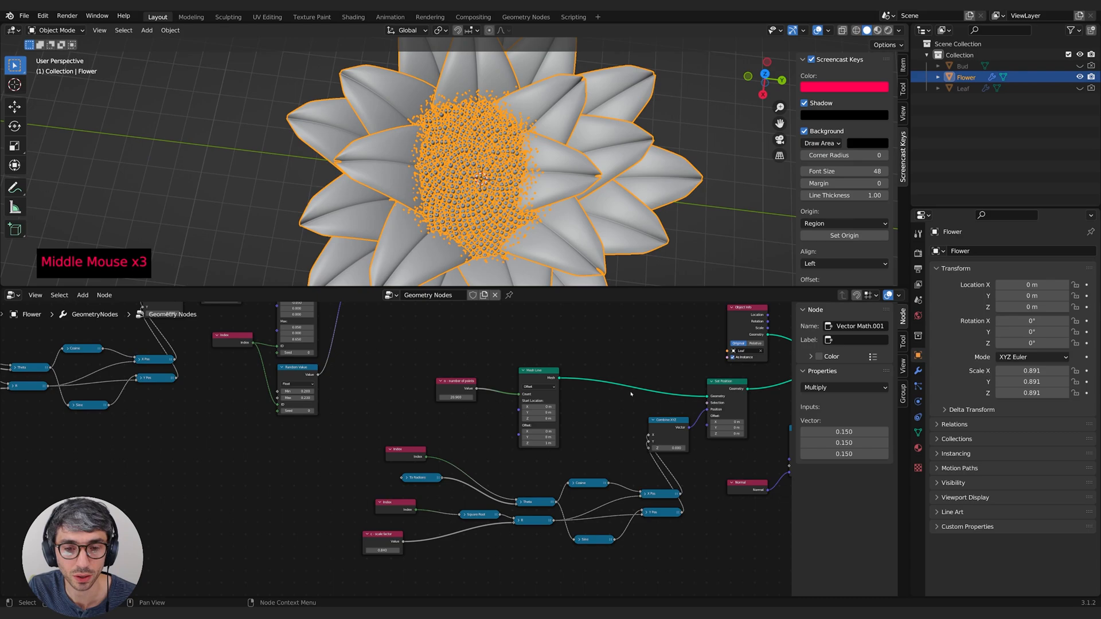
pyautogui.keyDown('shift'); pyautogui.moveTo(685, 370); pyautogui.dragTo(553, 385, button='middle'); pyautogui.keyUp('shift')
pyautogui.keyDown('shift'); pyautogui.moveTo(389, 379); pyautogui.dragTo(245, 378, button='middle'); pyautogui.keyUp('shift')
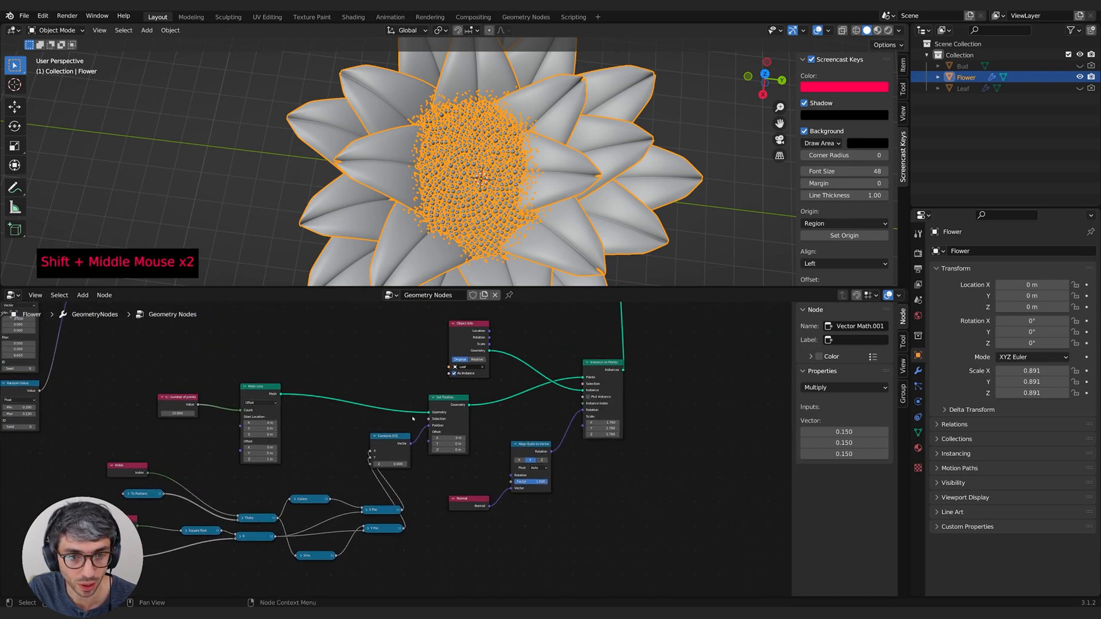
pyautogui.click(393, 445)
pyautogui.moveTo(560, 403); pyautogui.dragTo(388, 461, button='middle')
pyautogui.scroll(2, 491, 441)
pyautogui.moveTo(484, 399); pyautogui.dragTo(527, 393)
pyautogui.moveTo(353, 450); pyautogui.dragTo(481, 439, button='middle')
pyautogui.moveTo(370, 437); pyautogui.dragTo(370, 458)
pyautogui.moveTo(402, 328); pyautogui.dragTo(505, 295)
pyautogui.click(367, 371)
# Step: Add a Math node above the leaf branch's Set Position node and set its operation to Less Than
pyautogui.hotkey('shift', 'a')
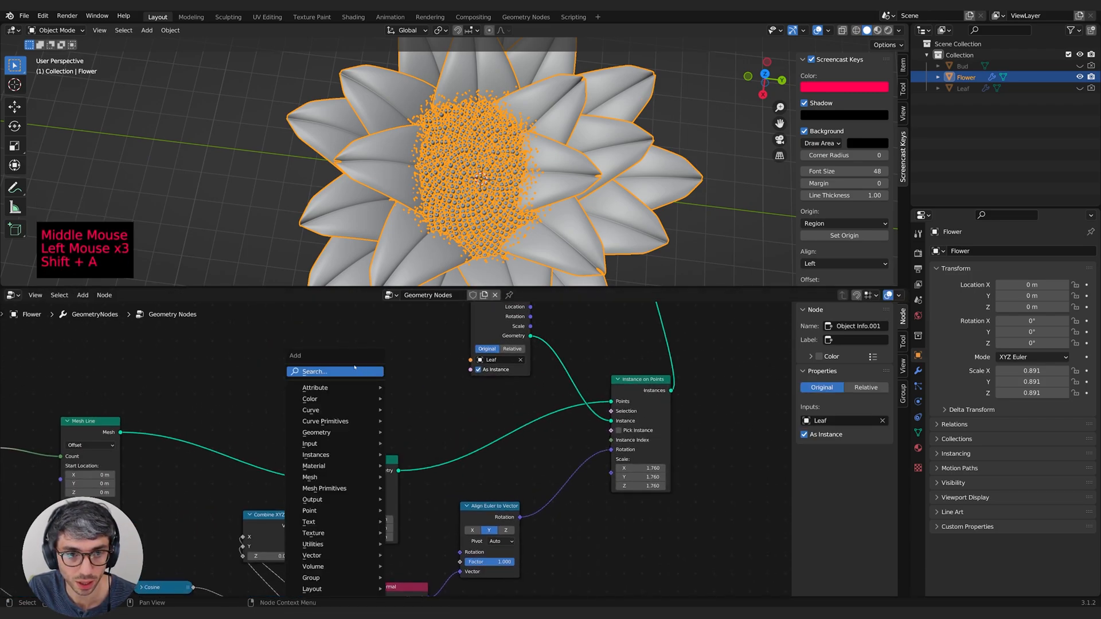
pyautogui.write('add')
pyautogui.press('Return')
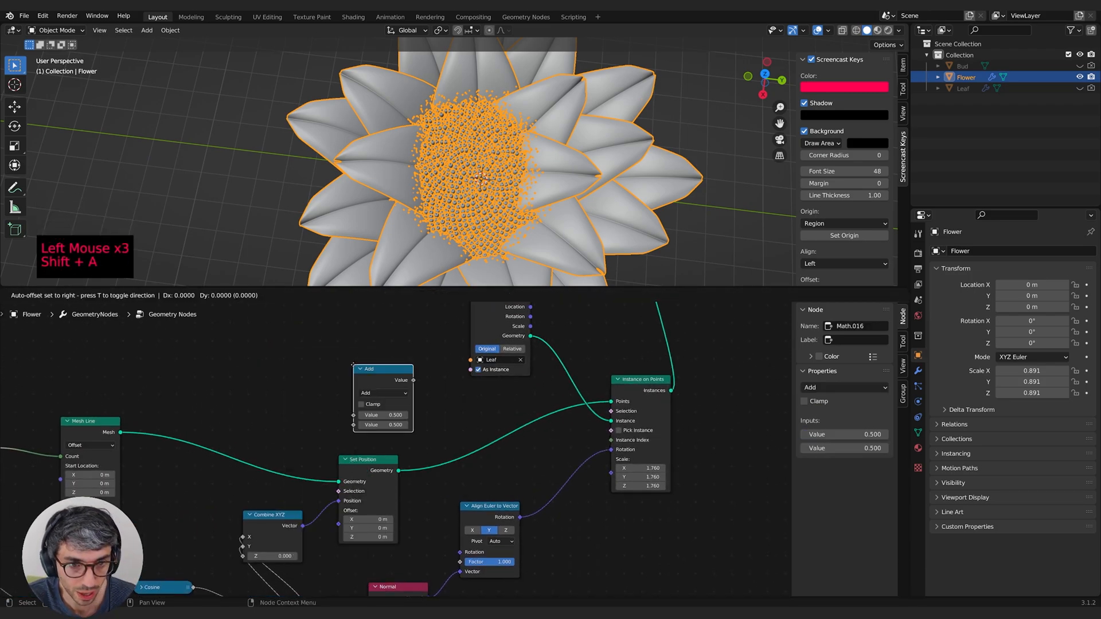
pyautogui.click(351, 352)
pyautogui.click(396, 380)
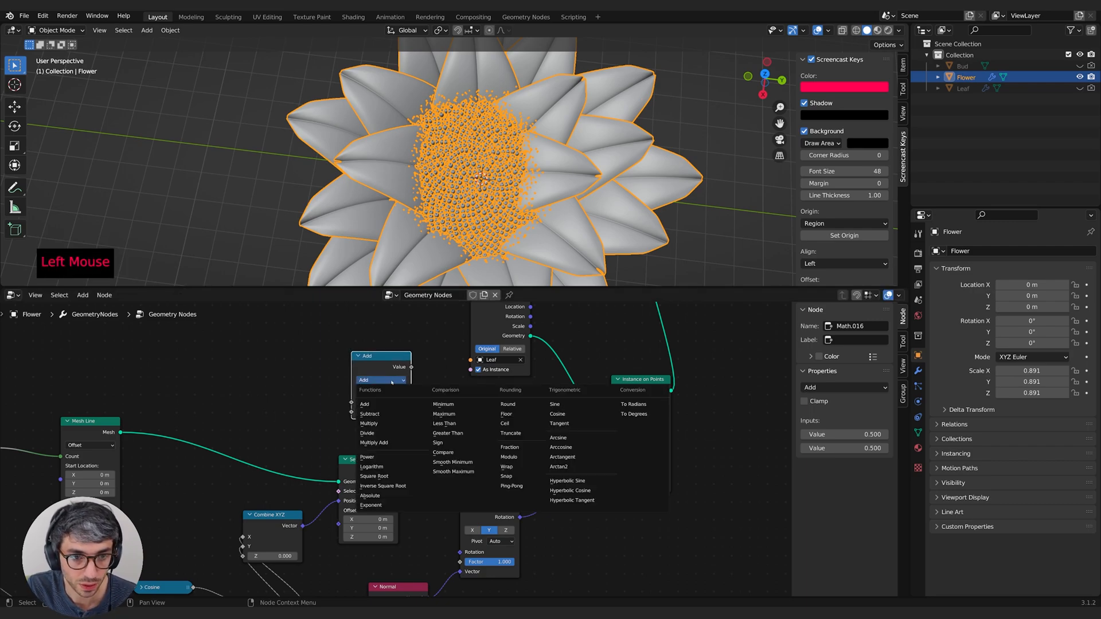
pyautogui.click(444, 424)
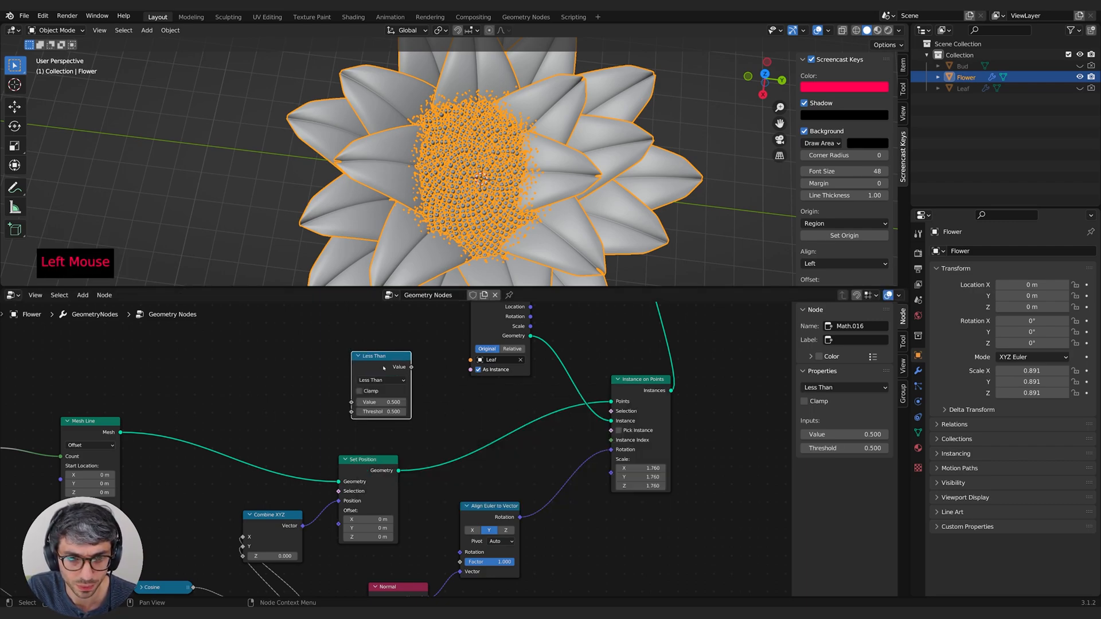
# Step: Add an Index node beside the Less Than node
pyautogui.moveTo(254, 376); pyautogui.dragTo(358, 395, button='middle')
pyautogui.hotkey('shift', 'a')
pyautogui.write('ind')
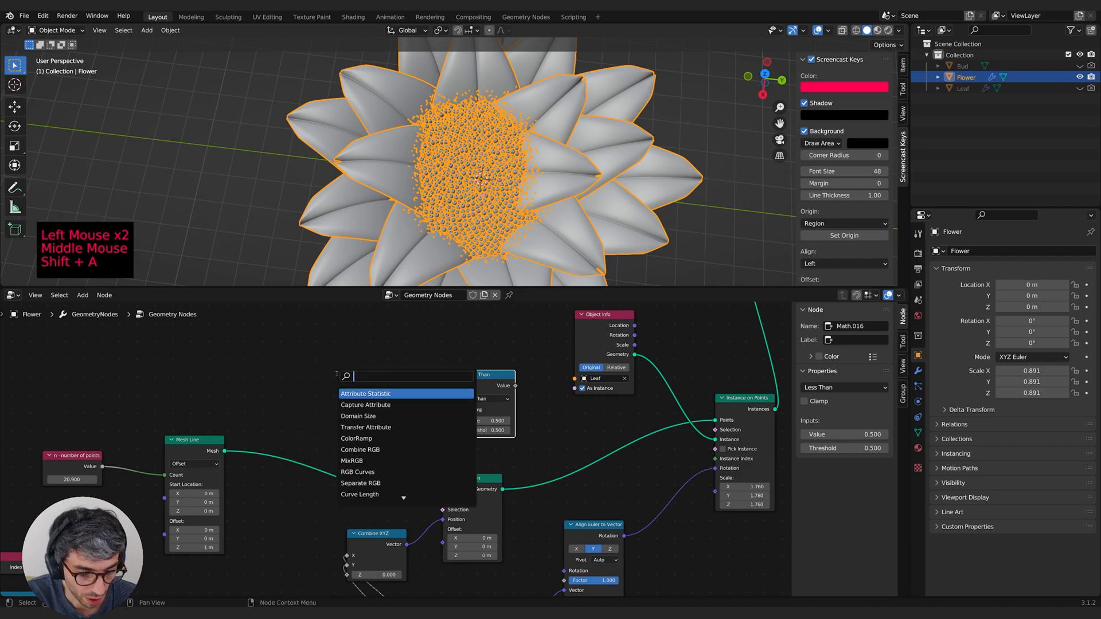
pyautogui.press('Return')
pyautogui.click(396, 387)
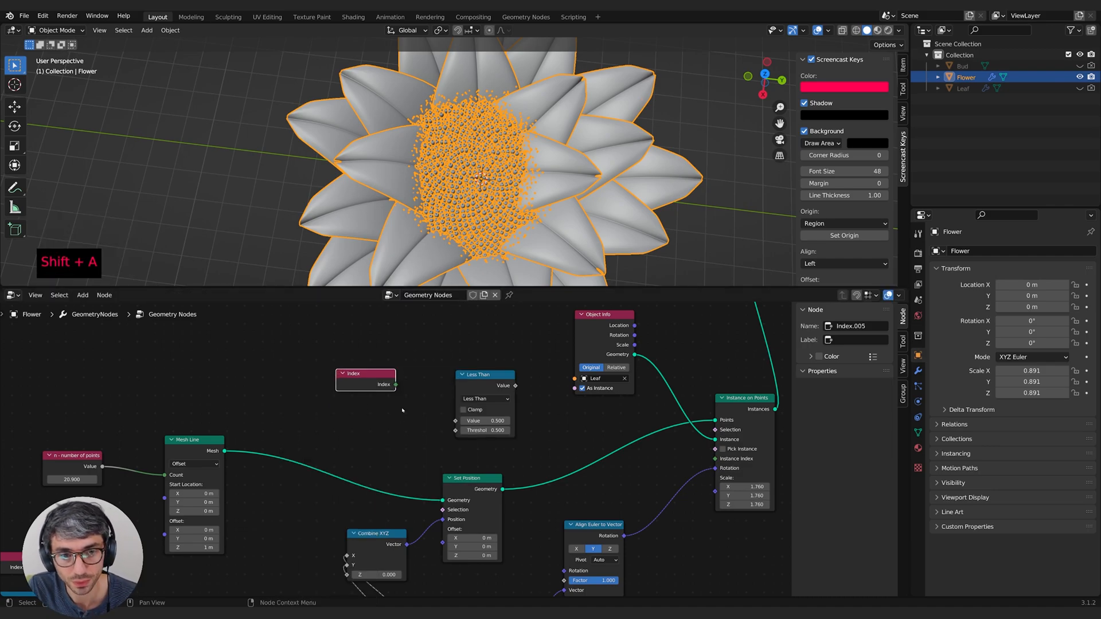
# Step: Connect the Index to the Less Than value and insert a Delete Geometry node between the leaf branch's Set Position and Instance on Points nodes
pyautogui.moveTo(396, 385); pyautogui.dragTo(456, 421)
pyautogui.hotkey('shift', 'a')
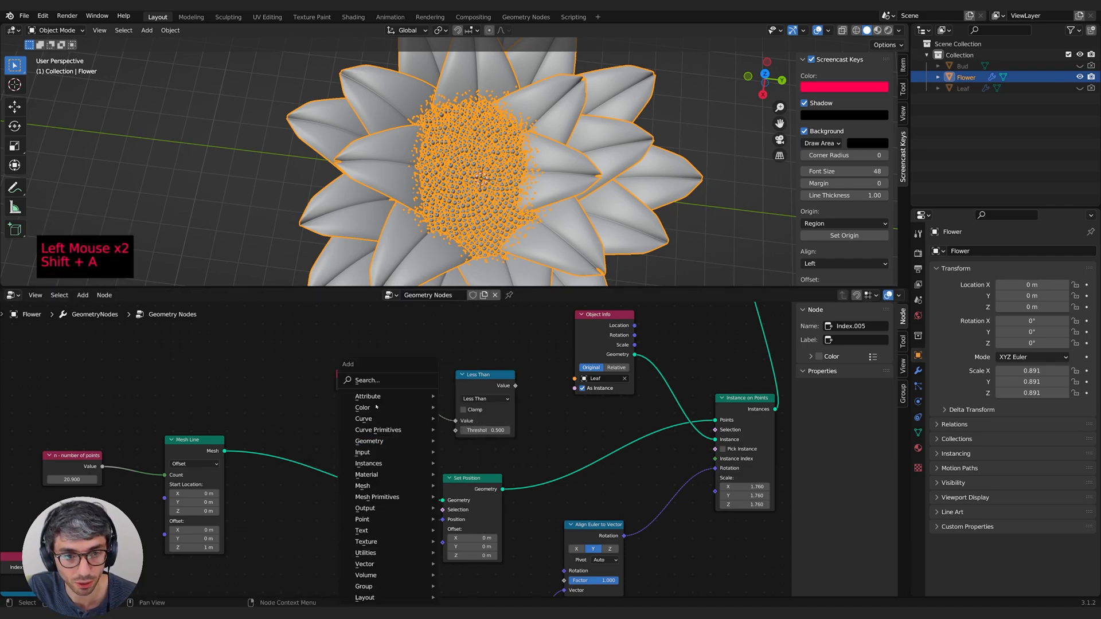
pyautogui.click(385, 386)
pyautogui.write('de')
pyautogui.press('Return')
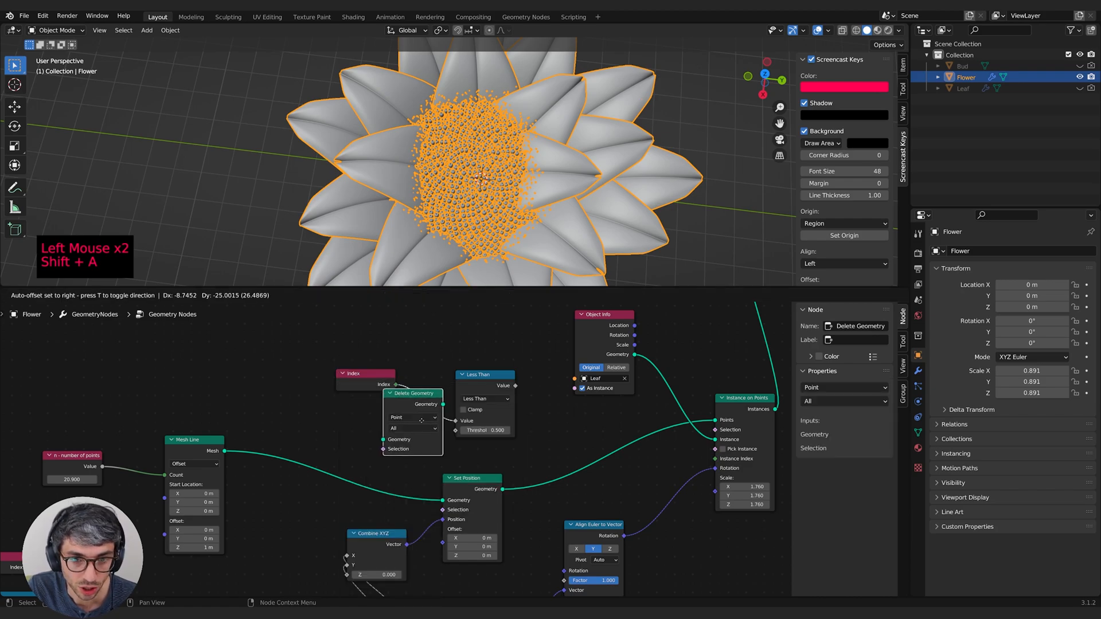
pyautogui.click(594, 458)
# Step: Drive the Delete Geometry selection with the Less Than result and raise its threshold to about 6.5 to remove the innermost petals
pyautogui.moveTo(516, 385); pyautogui.dragTo(559, 500)
pyautogui.keyDown('shift'); pyautogui.moveTo(461, 422); pyautogui.dragTo(442, 454, button='middle'); pyautogui.keyUp('shift')
pyautogui.moveTo(467, 462); pyautogui.dragTo(505, 463)
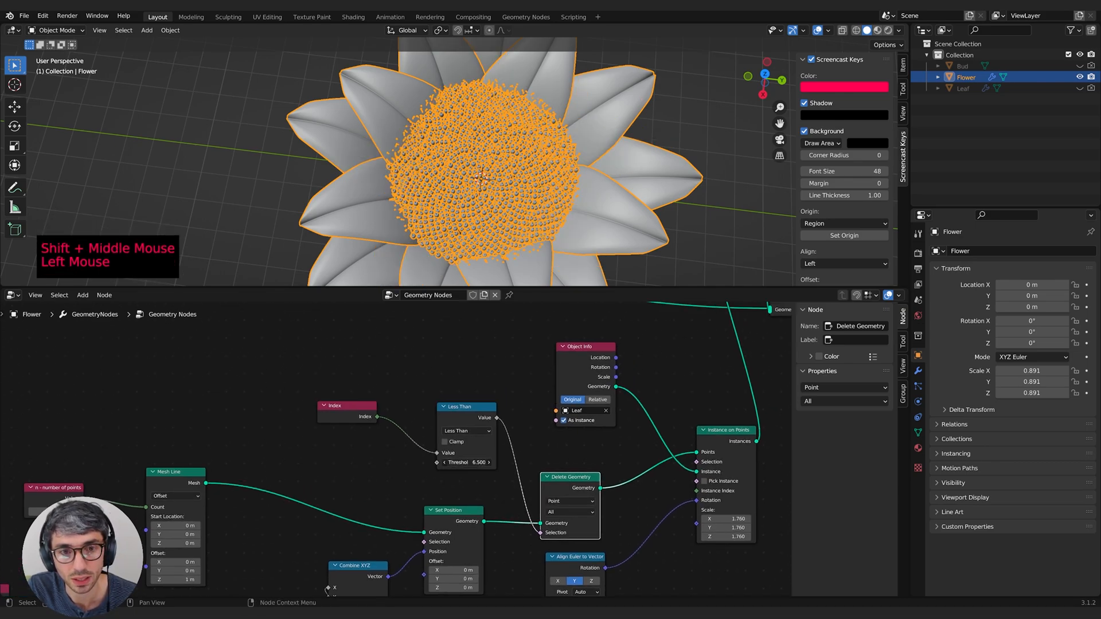
pyautogui.moveTo(490, 190); pyautogui.dragTo(491, 116, button='middle')
pyautogui.moveTo(490, 116); pyautogui.dragTo(569, 164, button='middle')
pyautogui.moveTo(469, 462)
pyautogui.mouseDown()
pyautogui.moveTo(481, 462)
pyautogui.moveTo(467, 463)
pyautogui.mouseUp()
pyautogui.keyDown('shift'); pyautogui.moveTo(160, 487); pyautogui.dragTo(467, 426, button='middle'); pyautogui.keyUp('shift')
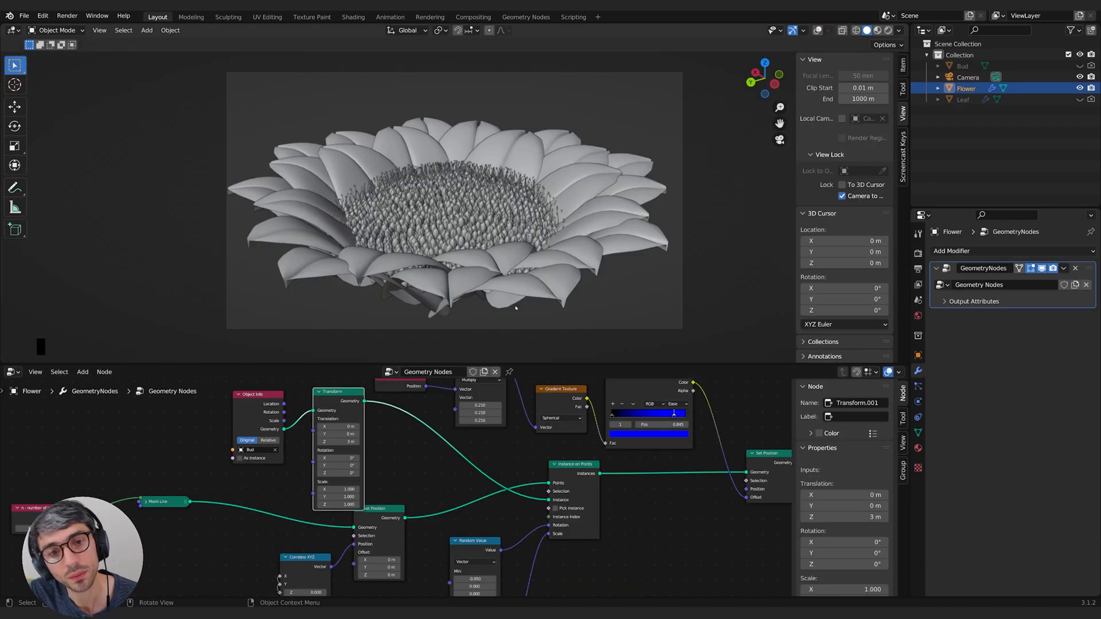
# Step: Tilt the Flower so its bud disc faces the camera and rotate it about the global Z axis
pyautogui.click(519, 292)
pyautogui.press('r')
pyautogui.rightClick(568, 218)
pyautogui.moveTo(597, 238)
pyautogui.keyDown('shift'); pyautogui.mouseDown(button='middle')
pyautogui.moveTo(626, 245)
pyautogui.moveTo(598, 231)
pyautogui.mouseUp(button='middle'); pyautogui.keyUp('shift')
pyautogui.press('r')
pyautogui.click(574, 182)
pyautogui.keyDown('shift'); pyautogui.moveTo(574, 182); pyautogui.dragTo(583, 191, button='middle'); pyautogui.keyUp('shift')
pyautogui.press('r')
pyautogui.press('z')
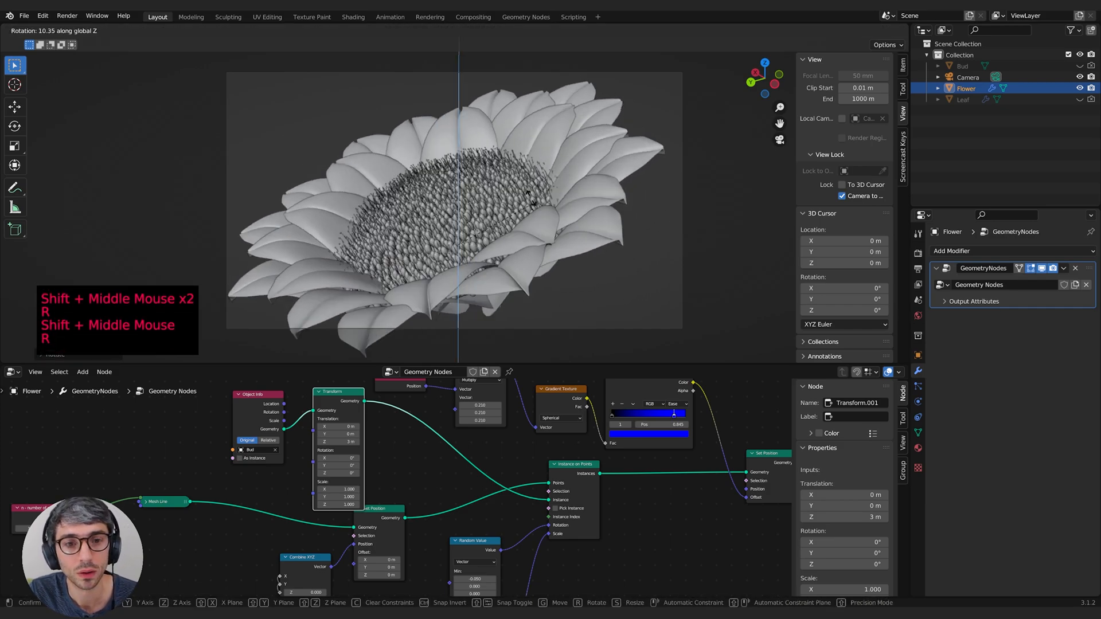
pyautogui.click(571, 215)
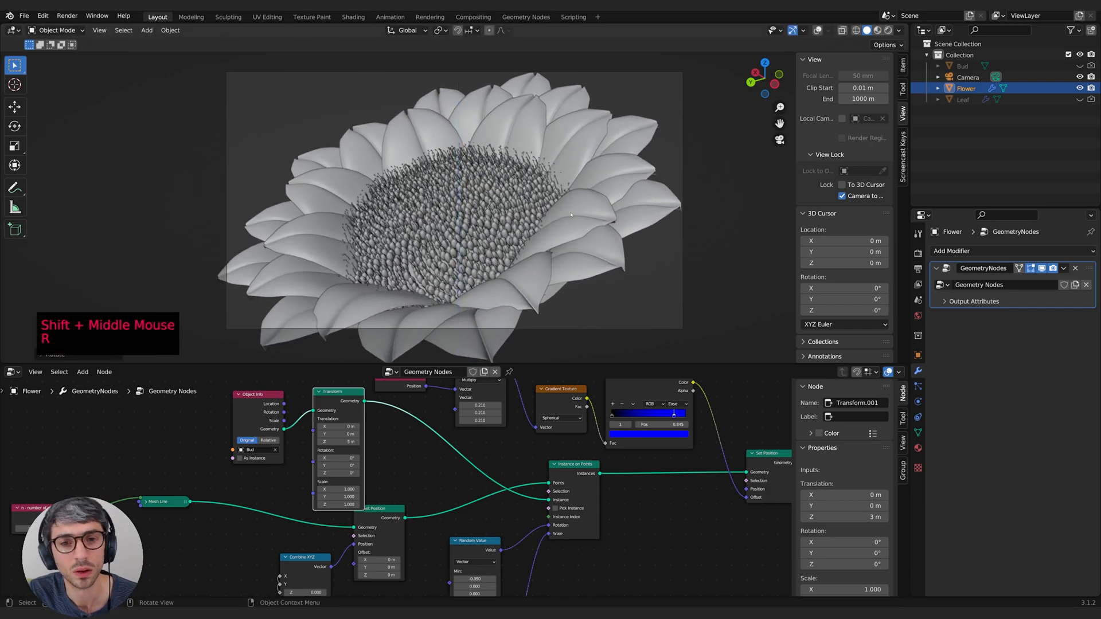
# Step: Move the Flower slightly to the lower right within the camera frame
pyautogui.keyDown('shift'); pyautogui.moveTo(570, 215); pyautogui.dragTo(582, 219, button='middle'); pyautogui.keyUp('shift')
pyautogui.press('g')
pyautogui.click(603, 236)
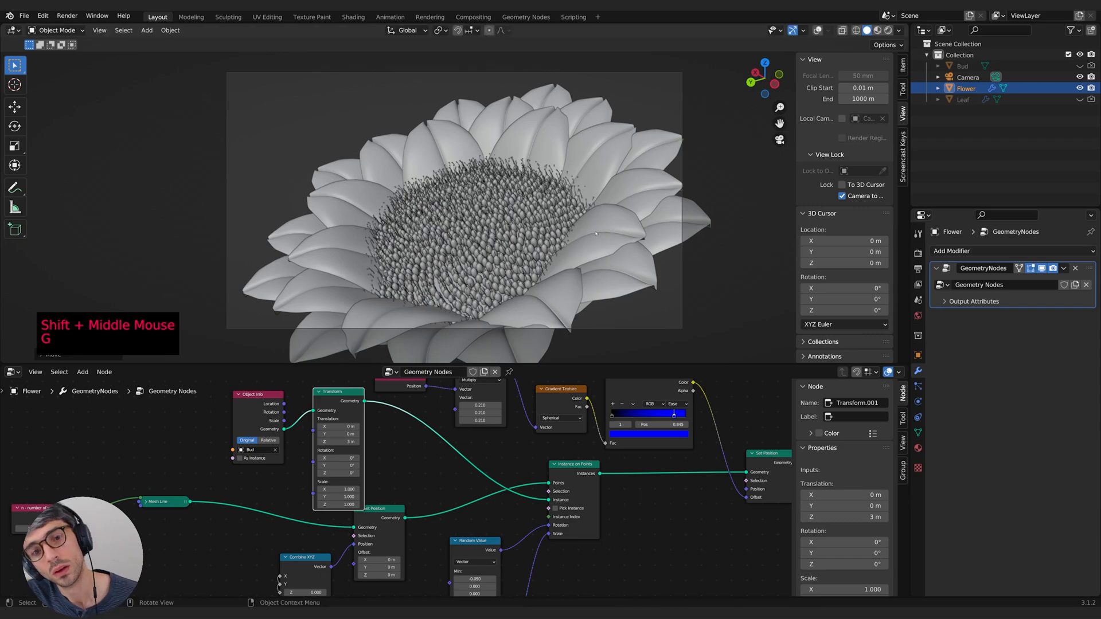
# Step: Duplicate the Flower, then rotate the copy and place it behind the original at the upper left of the camera frame
pyautogui.hotkey('shift', 'd')
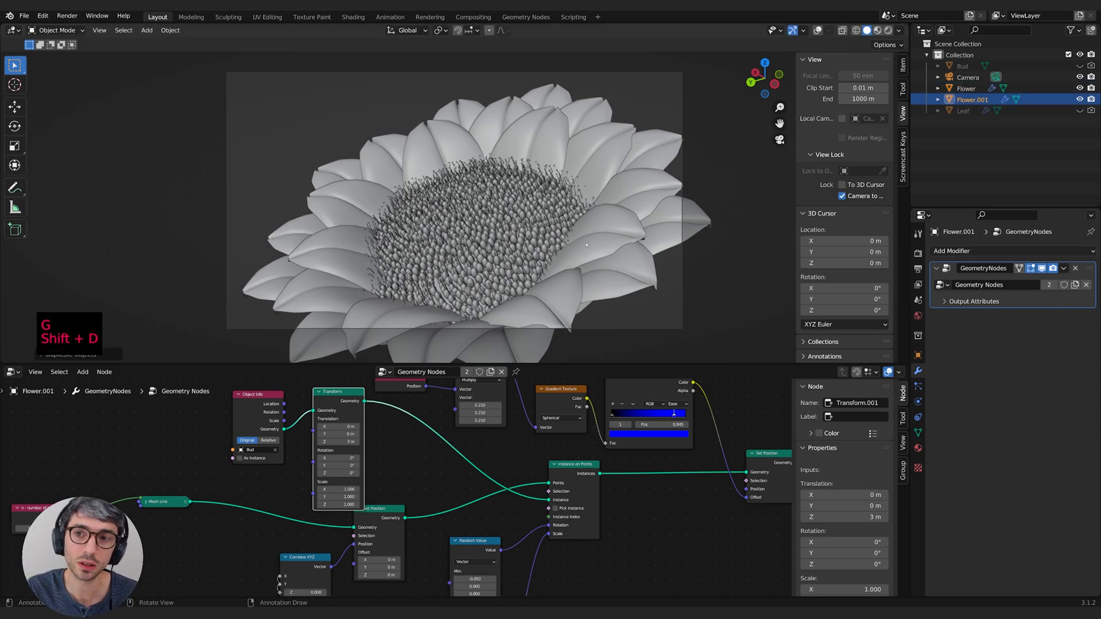
pyautogui.press('x')
pyautogui.click(473, 146)
pyautogui.press('r')
pyautogui.click(479, 129)
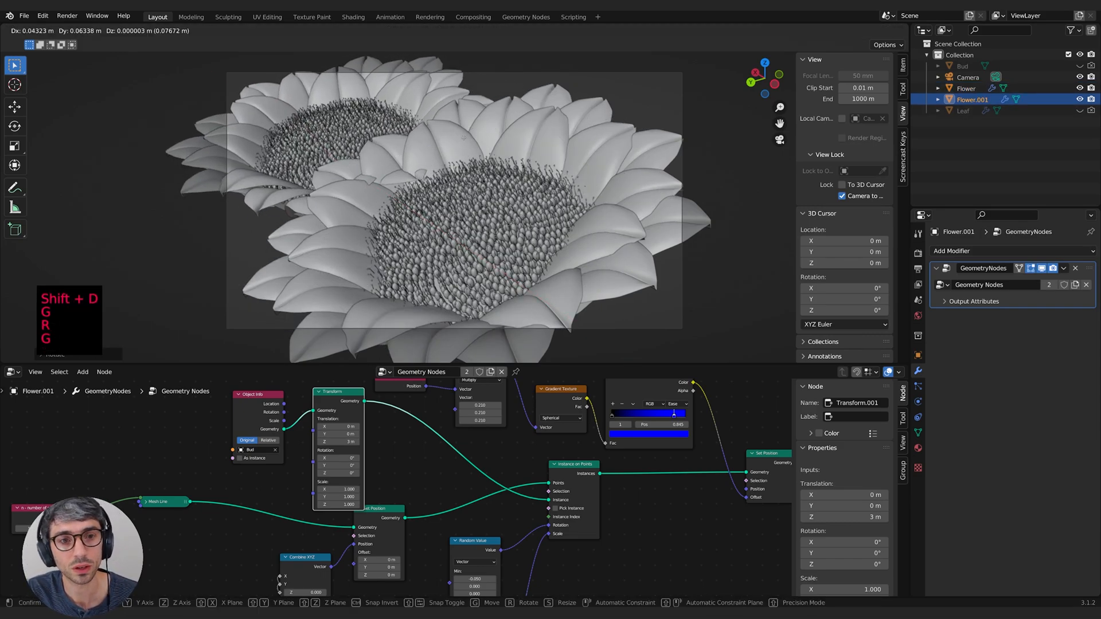
pyautogui.press('g')
pyautogui.click(434, 138)
# Step: Duplicate the background flower again, place the copy at the upper right of the camera frame and adjust its height along Z
pyautogui.hotkey('shift', 'd')
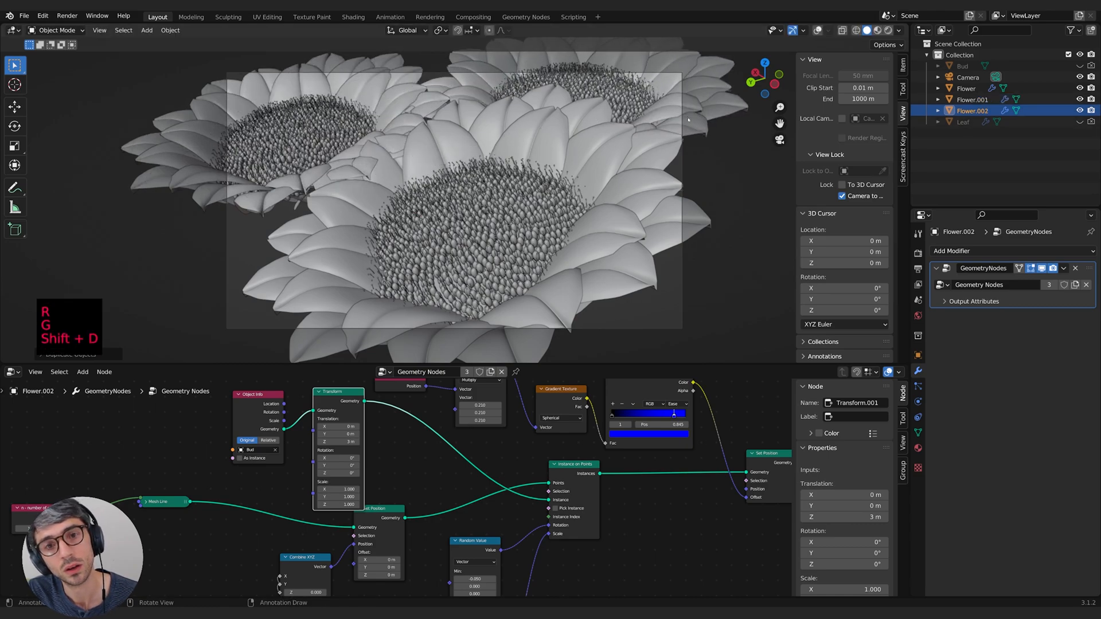
pyautogui.press('g')
pyautogui.click(687, 114)
pyautogui.press('g')
pyautogui.press('z')
pyautogui.click(642, 138)
# Step: Duplicate the upper-right flower and move the copy into the background between the two rear flowers
pyautogui.hotkey('shift', 'd')
pyautogui.press('g')
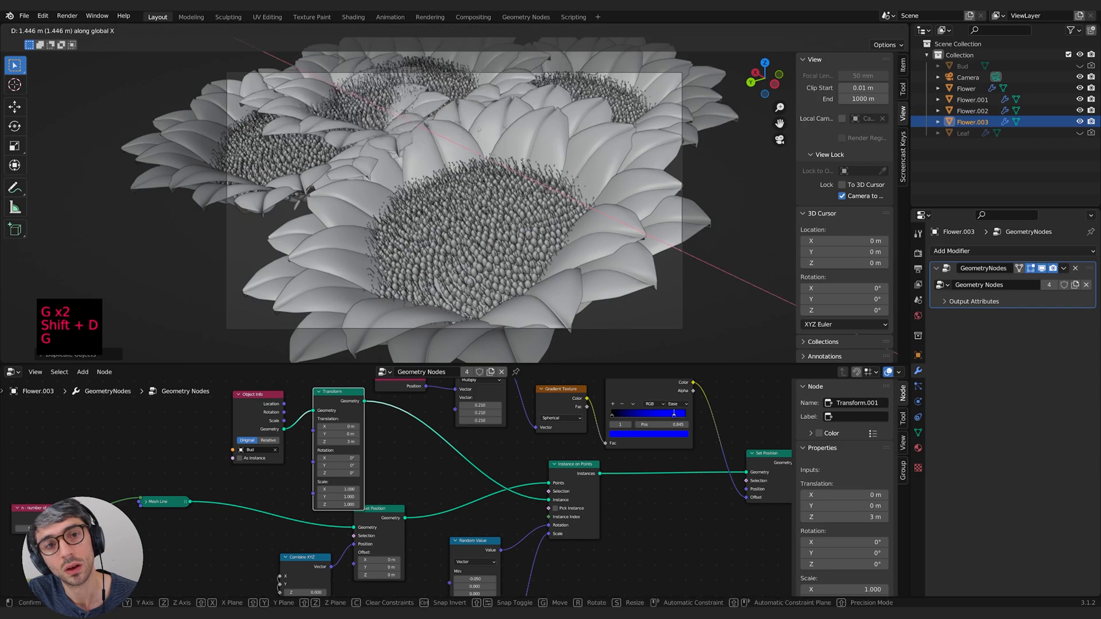
pyautogui.press('g')
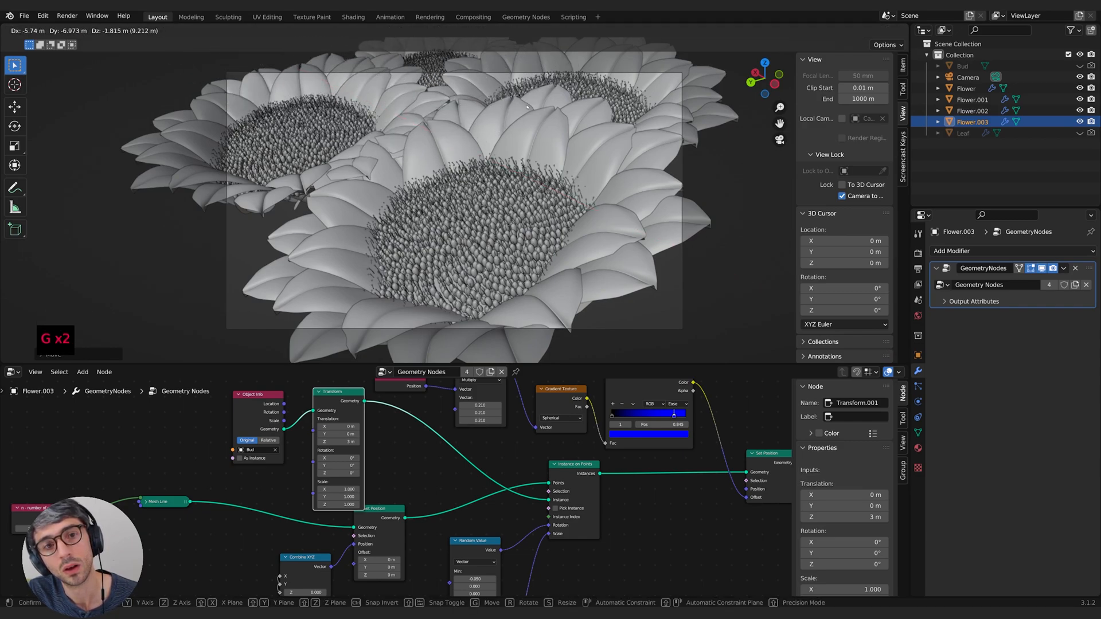